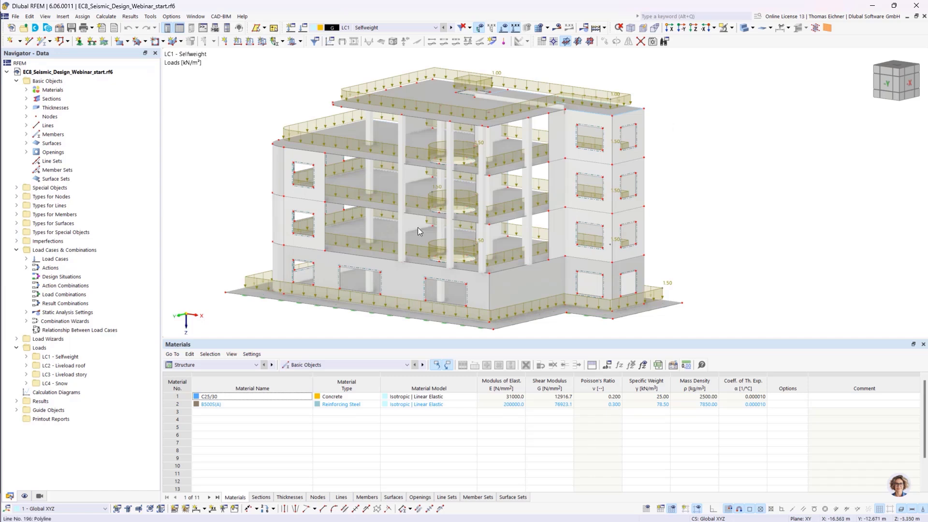
Check the thickness and material in the surface properties of the uppermost floor slab below the roof.
left_click(356, 177)
left_click(355, 136)
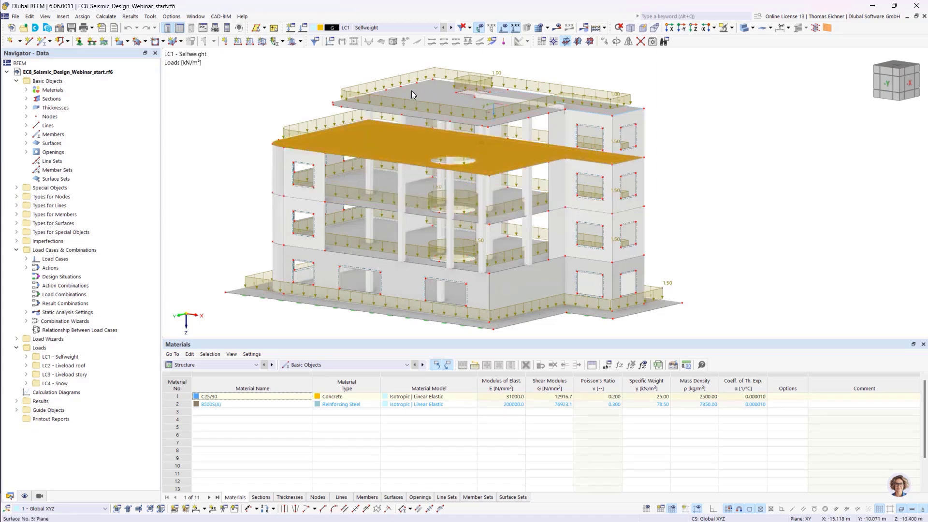
double_click(355, 184)
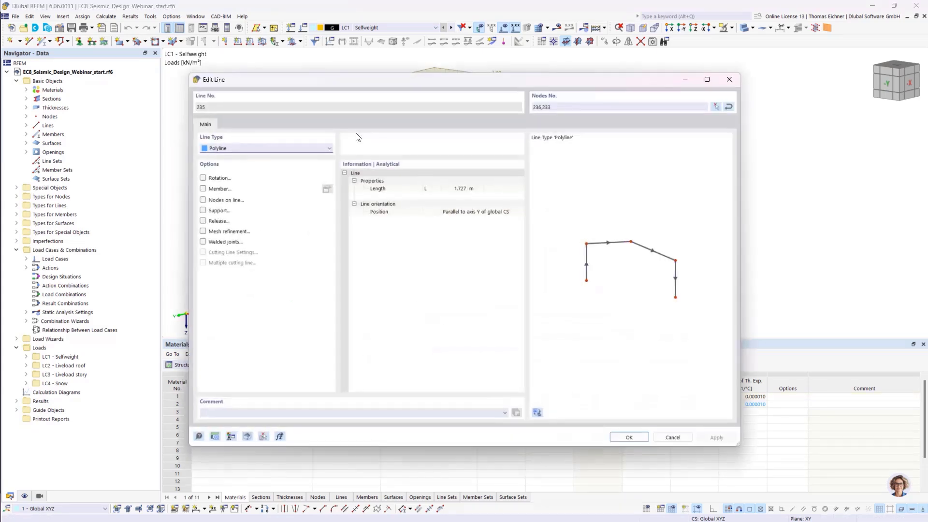
left_click(729, 79)
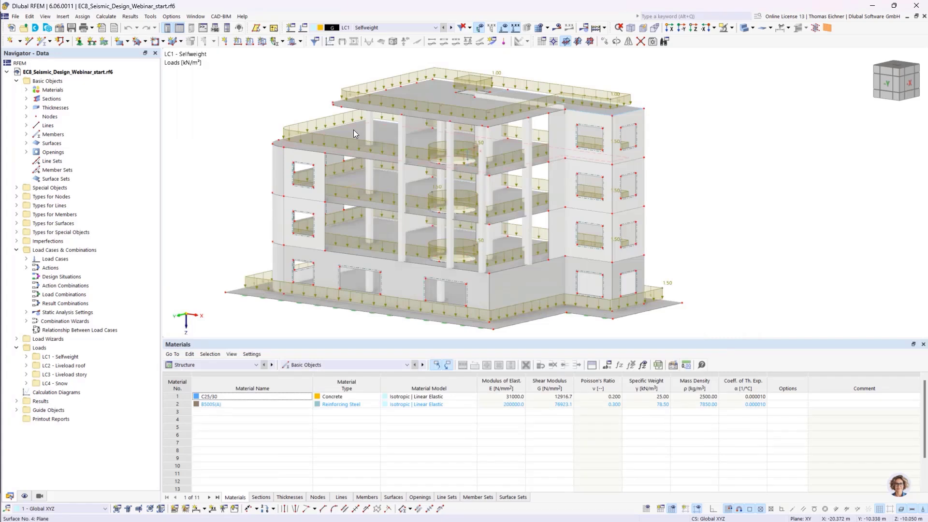
double_click(353, 131)
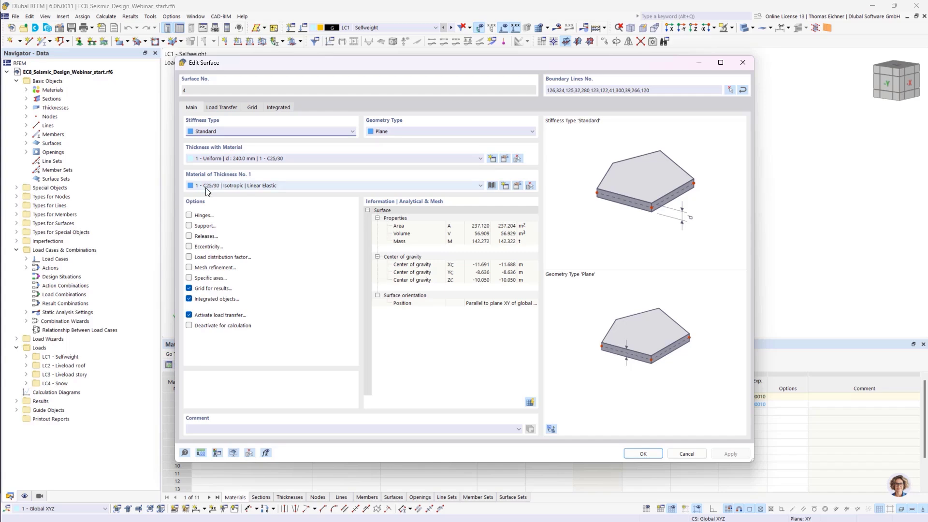
left_click(743, 63)
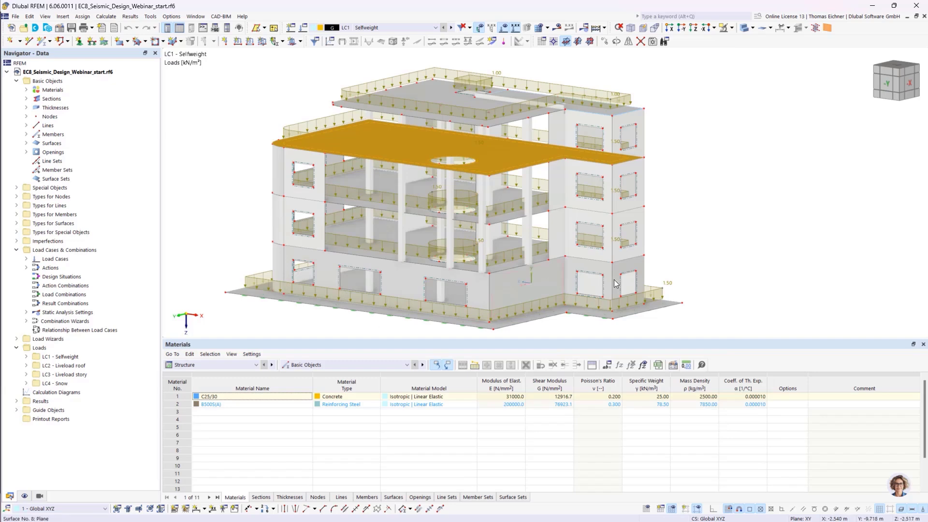
Inspect the foundation slab and its surface support from close up, in side view and in perspective.
scroll(704, 286, "up", 4)
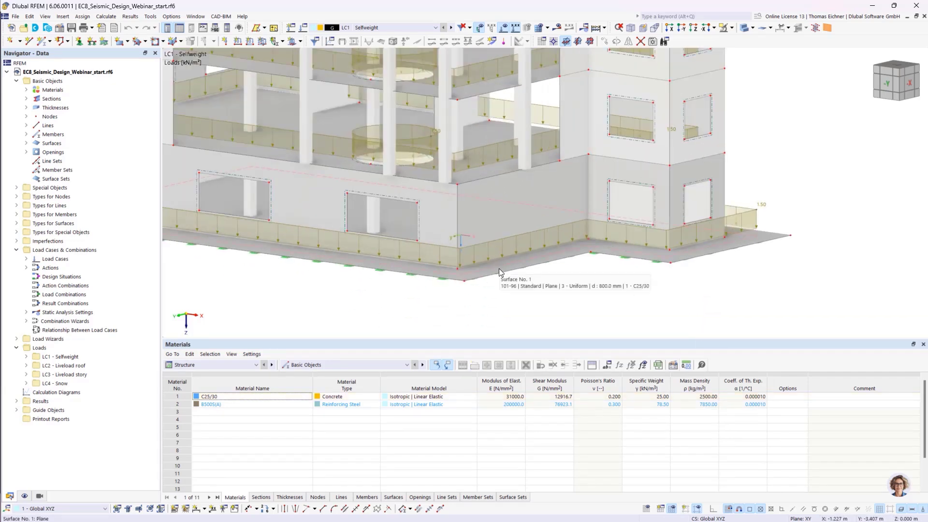
scroll(499, 271, "down", 5)
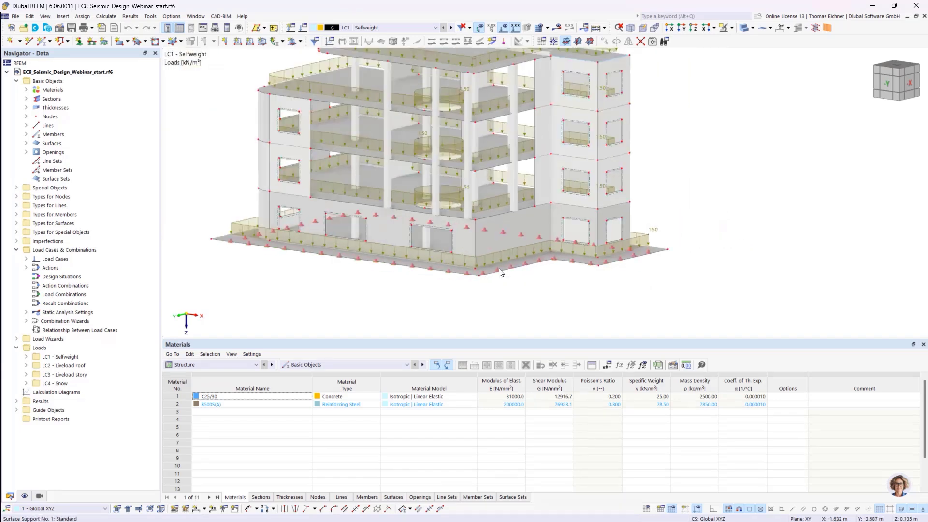
middle_click_drag(462, 313, 489, 292, "ctrl")
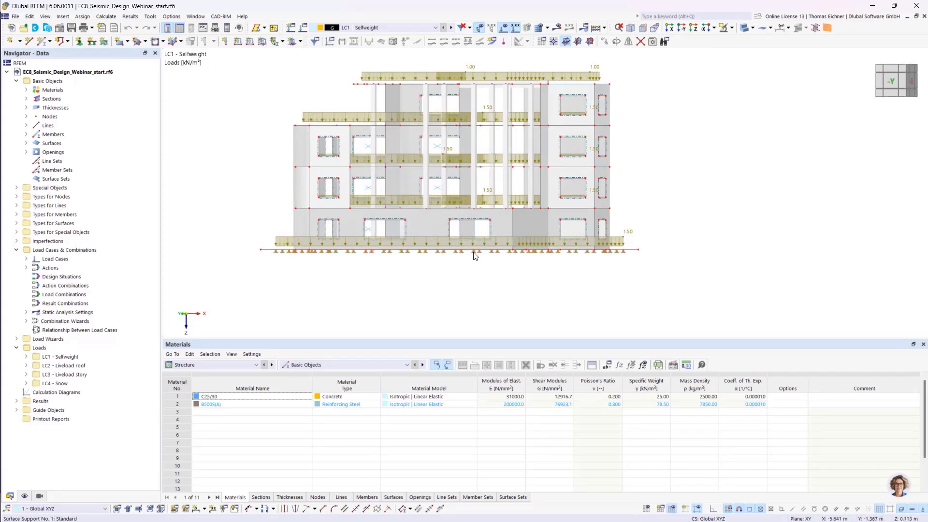
middle_click_drag(483, 271, 441, 300, "ctrl")
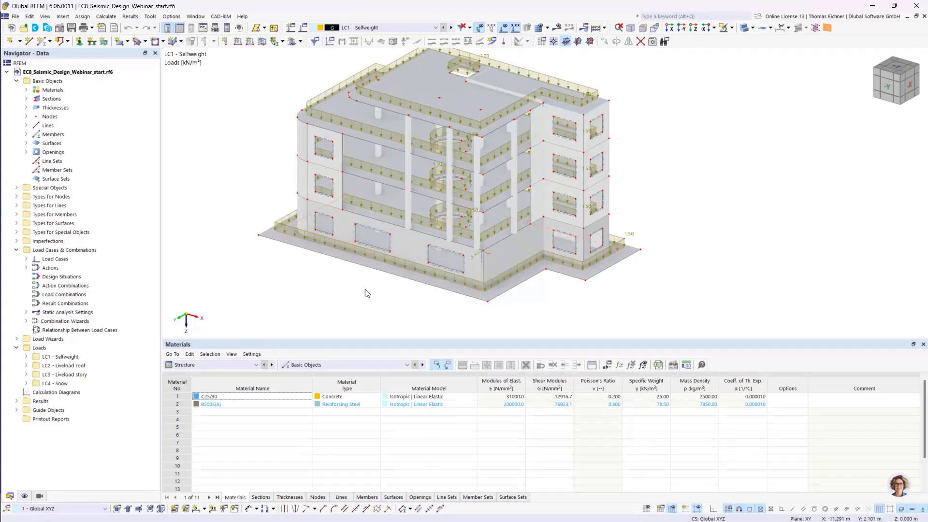
middle_click_drag(366, 291, 375, 271, "ctrl")
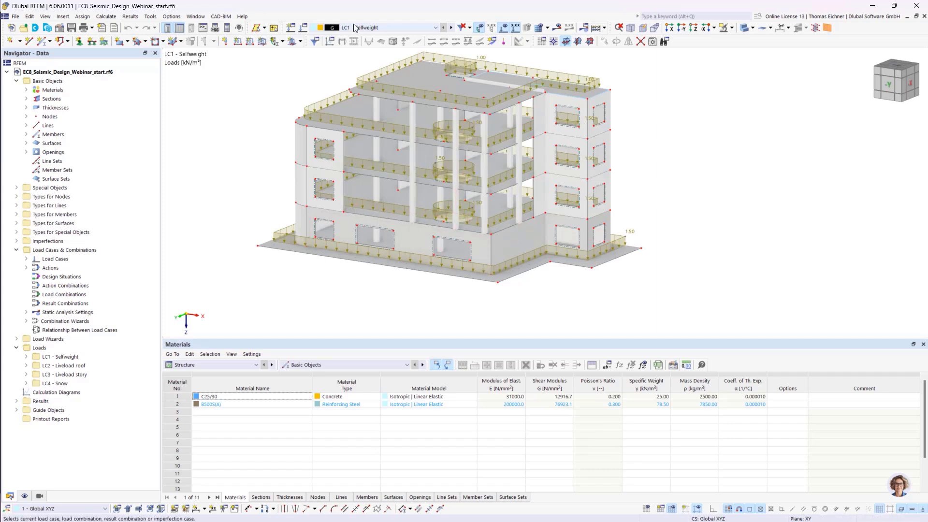
Review the list of defined load cases and the self-weight case's settings in Load Cases & Combinations.
left_click(303, 27)
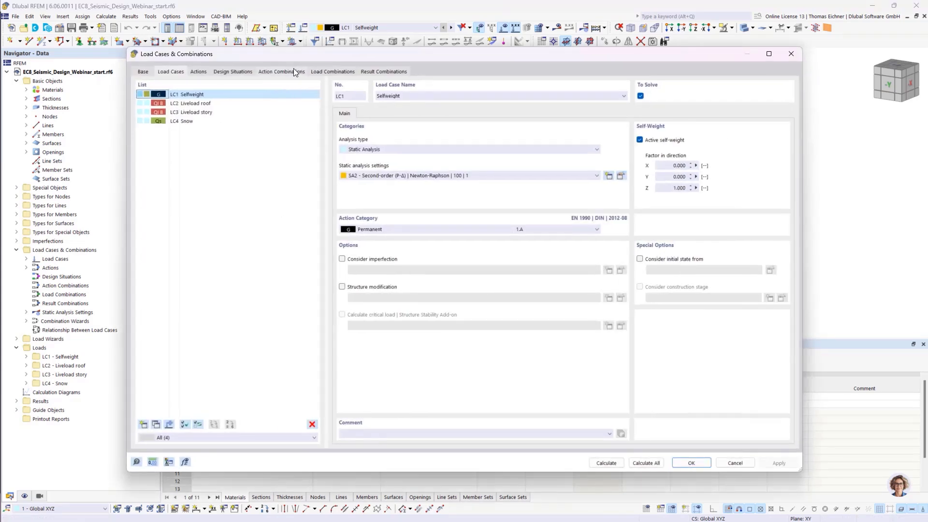
left_click_drag(353, 61, 280, 43)
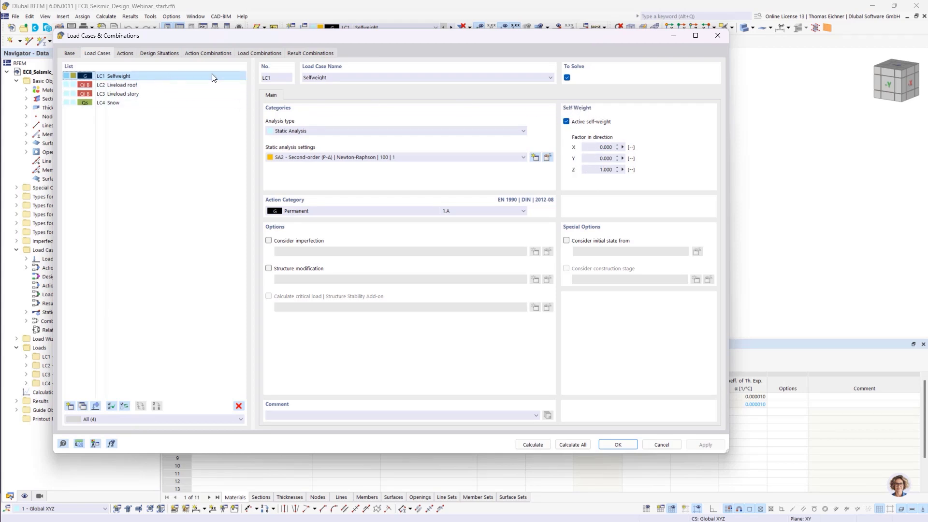
left_click(717, 39)
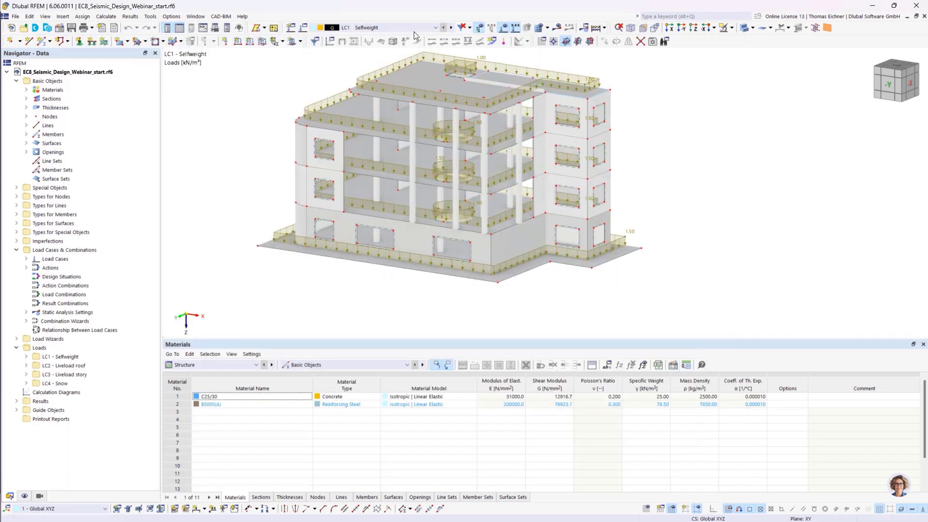
Display the loads of LC2 Liveload roof, LC3 Liveload story and LC4 Snow in turn, and return to LC1 Selfweight.
left_click(386, 27)
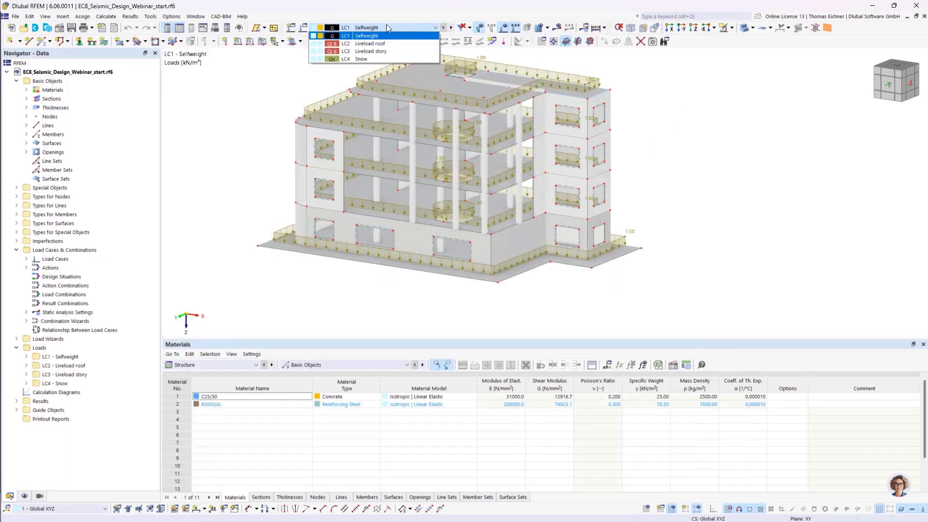
left_click(366, 44)
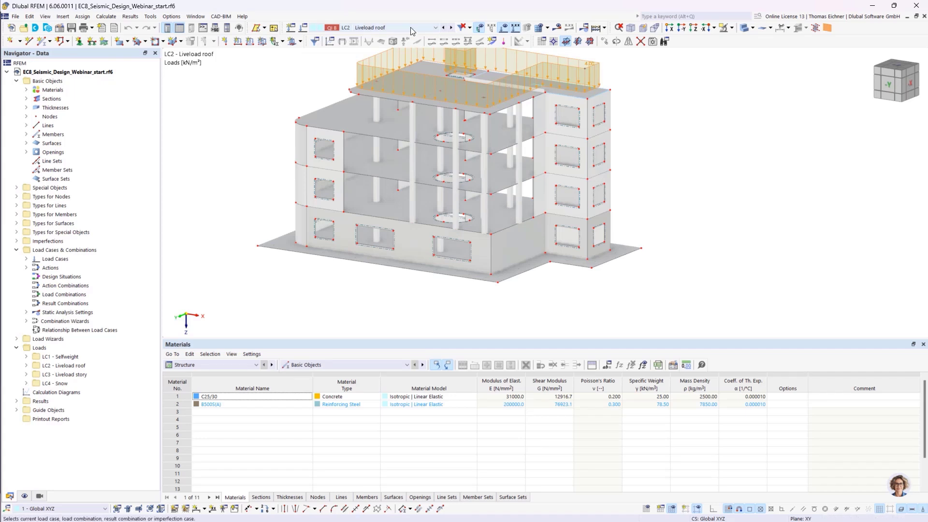
left_click(396, 28)
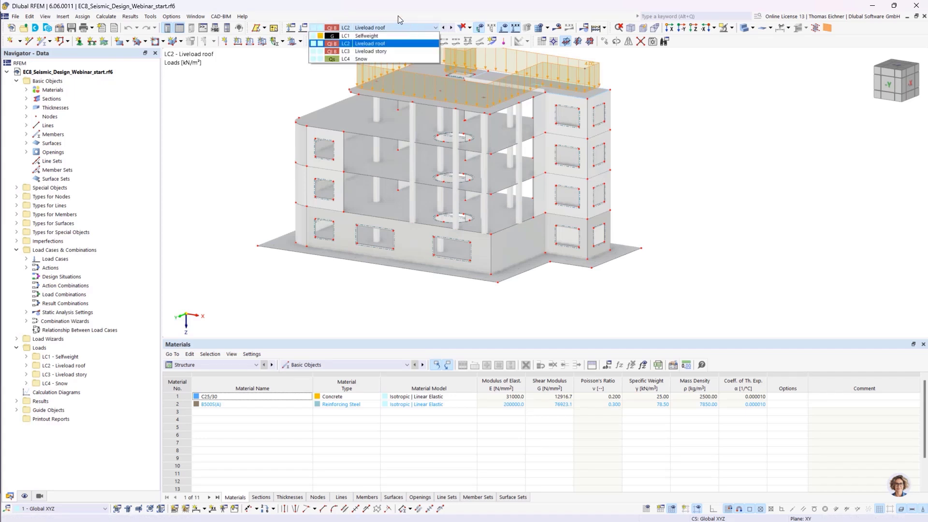
left_click(371, 52)
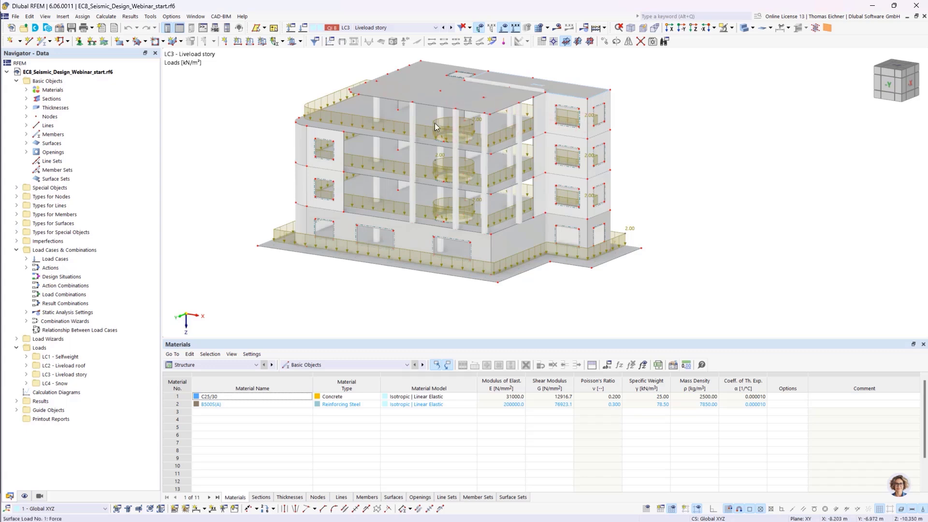
left_click(382, 29)
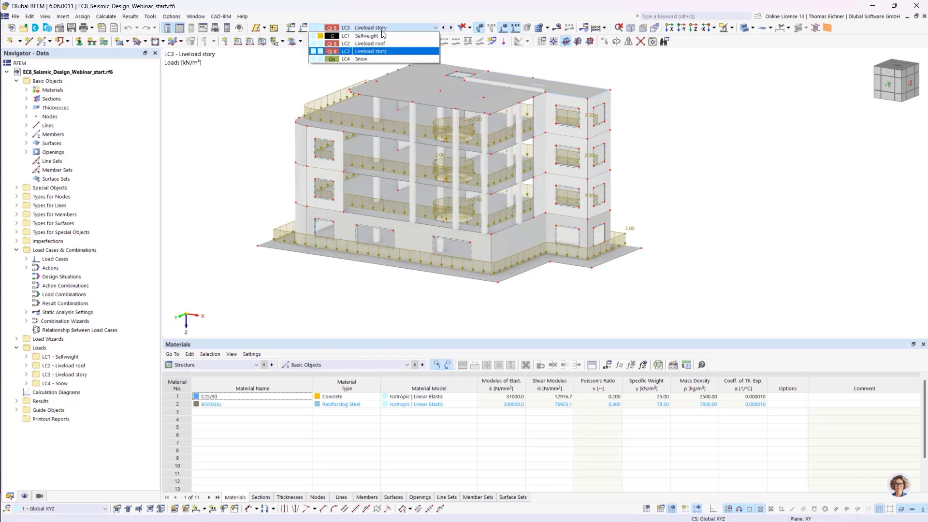
left_click(352, 59)
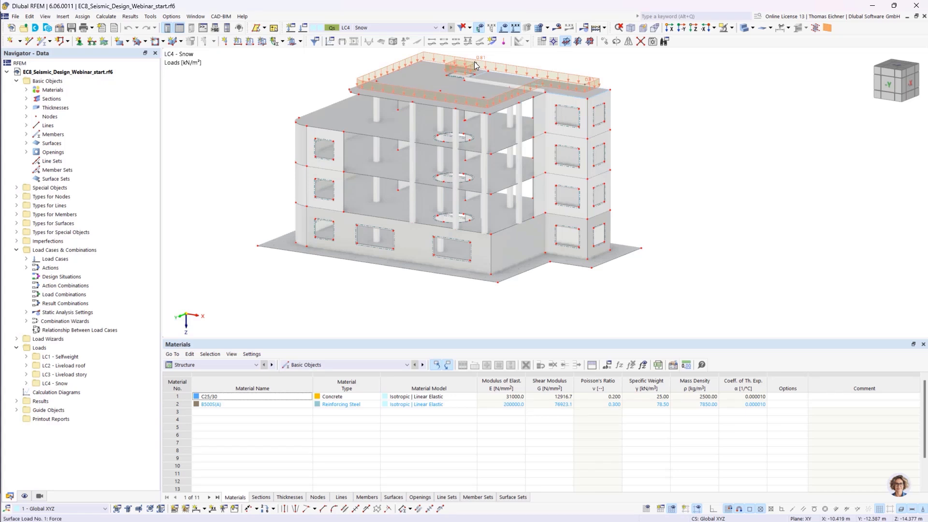
mouse_move(474, 62)
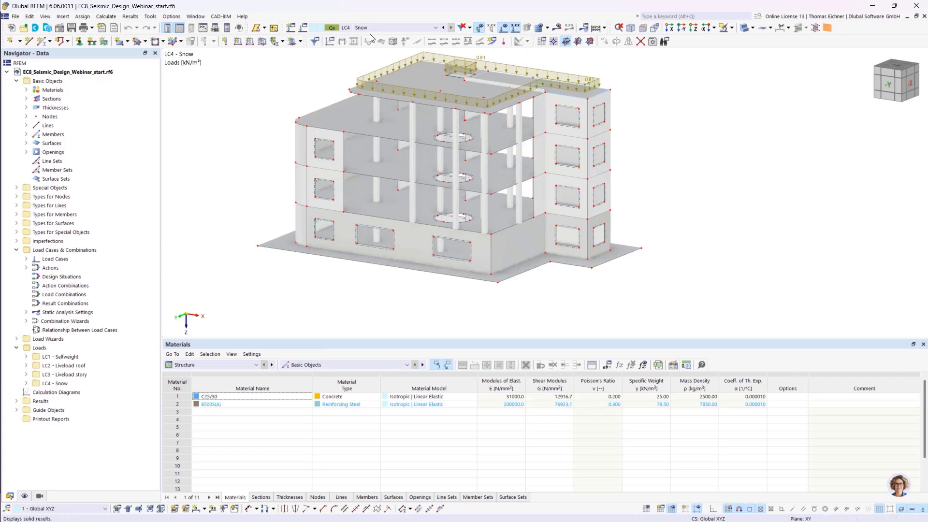
left_click(348, 30)
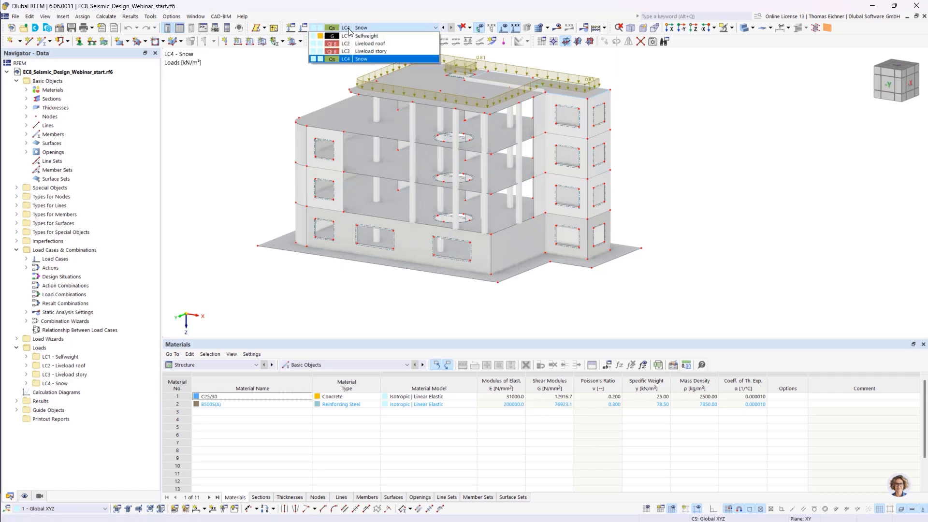
left_click(349, 30)
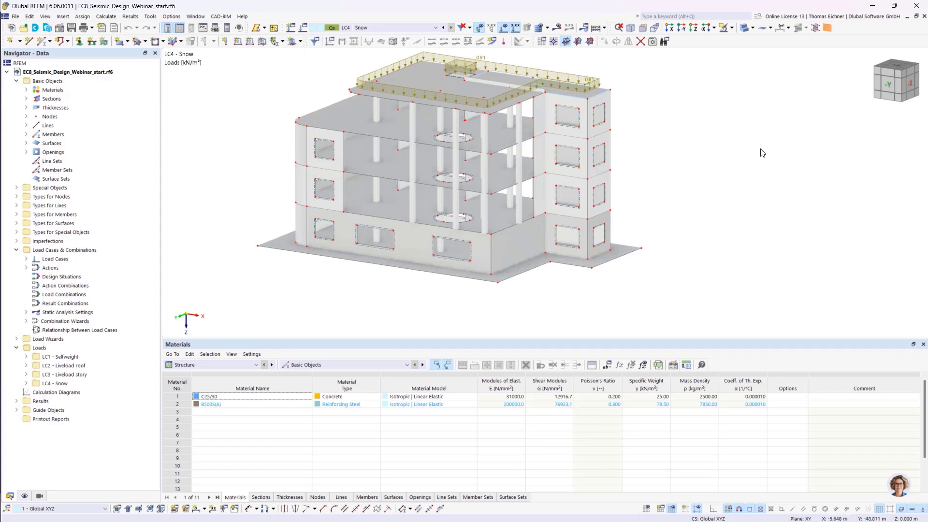
left_click(368, 28)
left_click(368, 36)
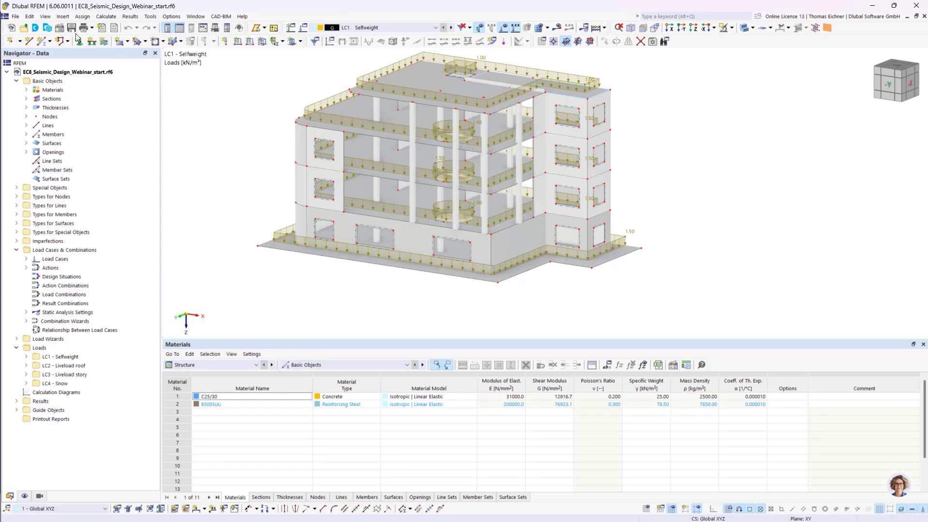
Activate the Modal Analysis add-on in the model's base data.
left_click(60, 27)
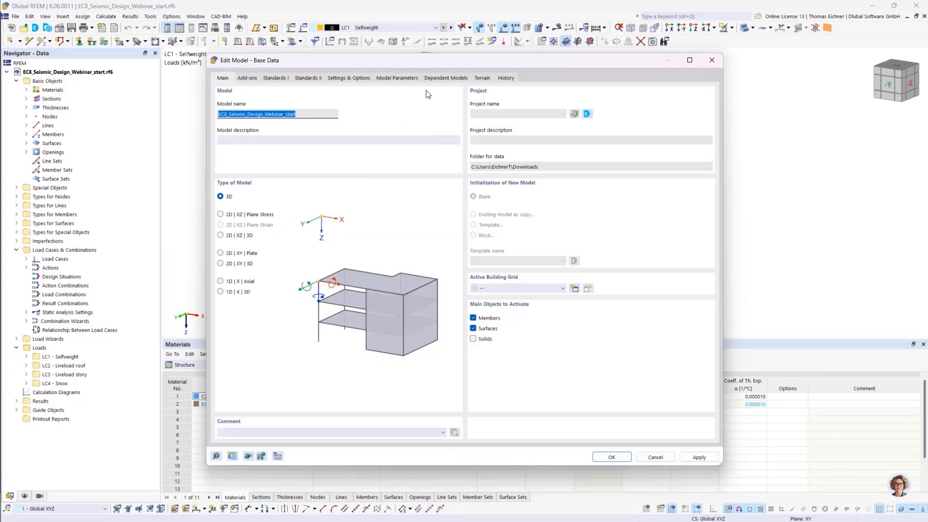
left_click_drag(419, 59, 435, 46)
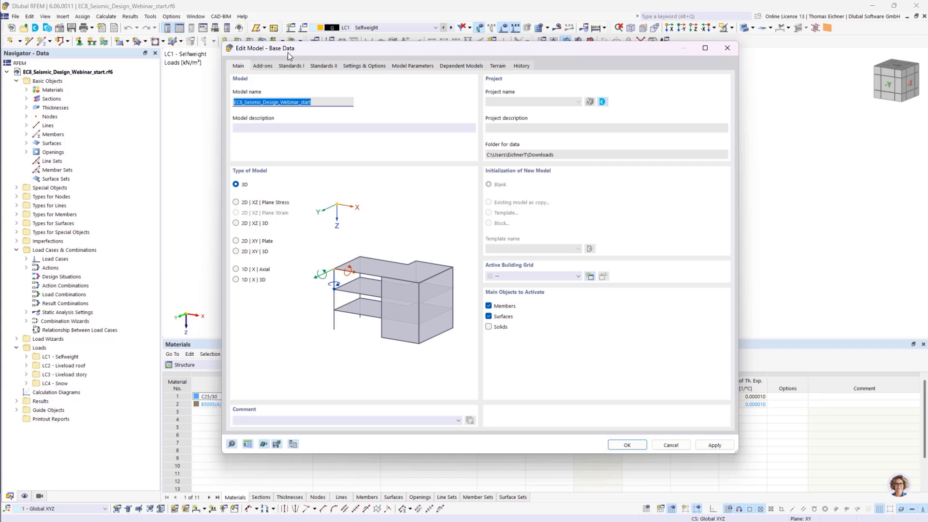
left_click(264, 67)
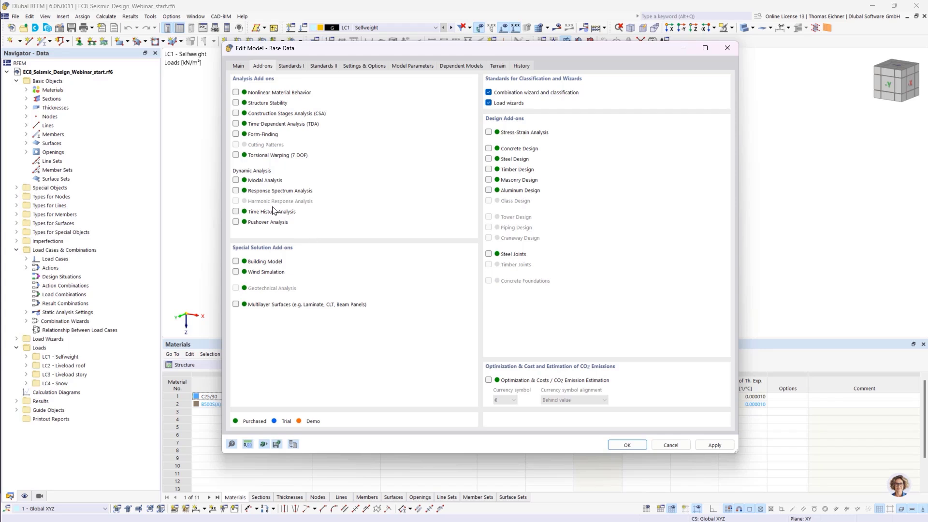
left_click(236, 180)
left_click(236, 190)
left_click(235, 261)
left_click(489, 149)
left_click(489, 149)
left_click(236, 191)
left_click(236, 262)
Review the standards selected for the model, including dynamic analysis, and accept the base data.
left_click(290, 67)
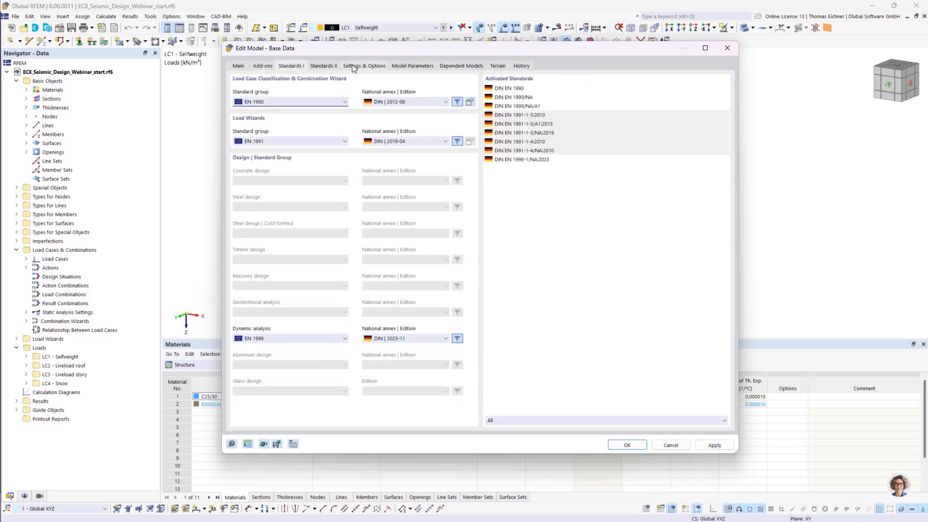
left_click(259, 67)
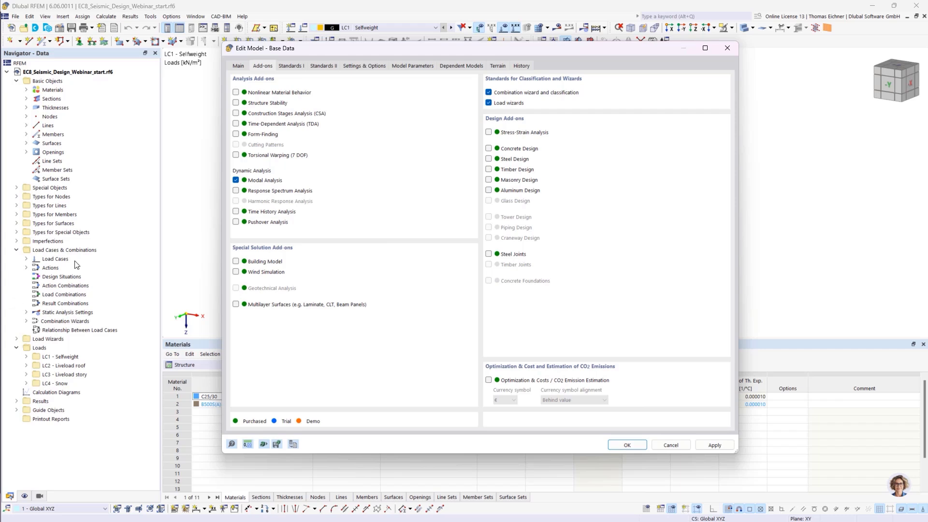
left_click(625, 445)
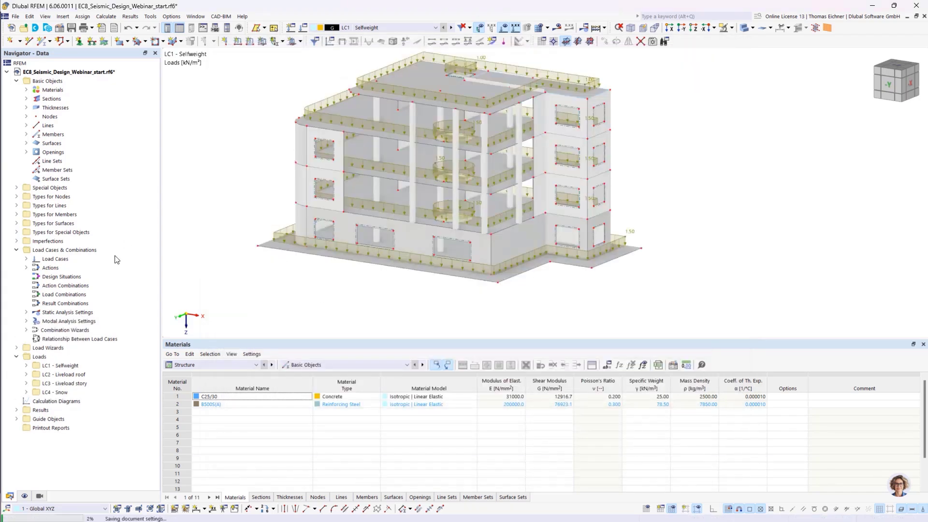
Create a new load case LC5 in Load Cases & Combinations and set its analysis type to Modal Analysis.
left_click(63, 322)
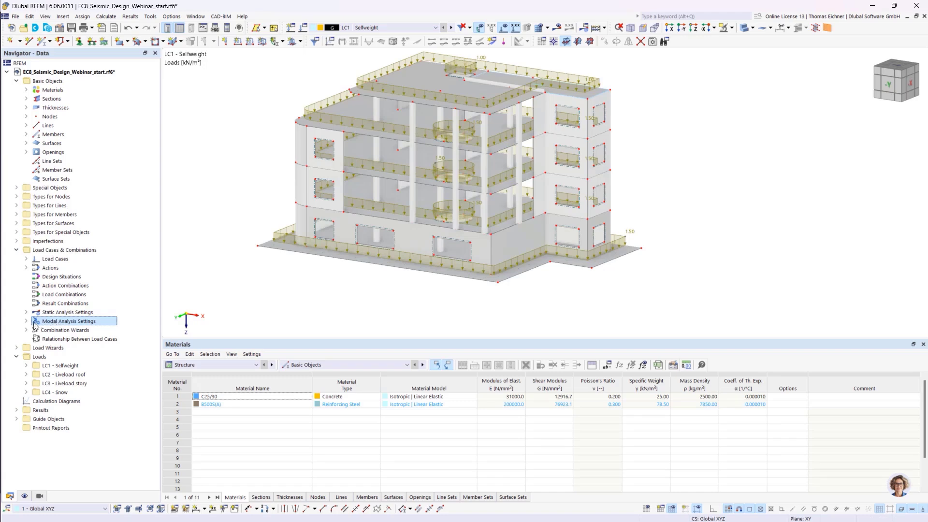
left_click(41, 251)
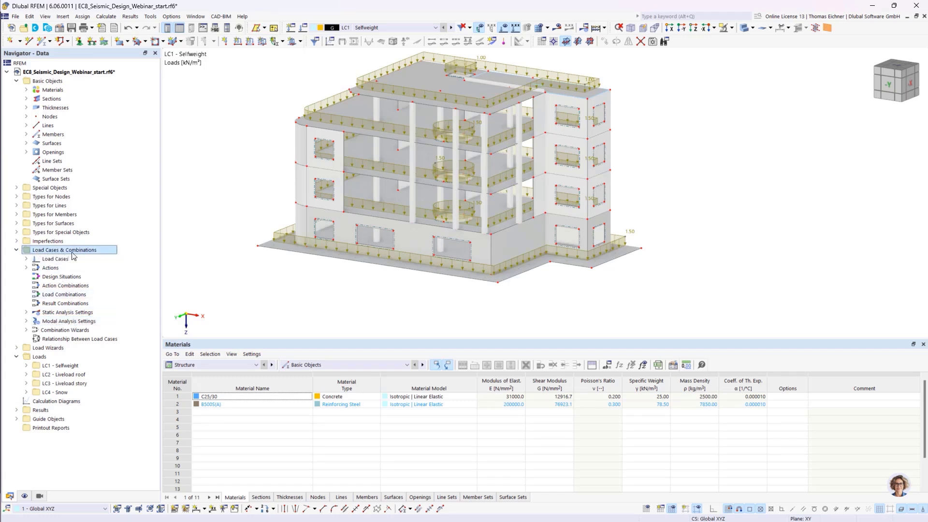
left_click(303, 28)
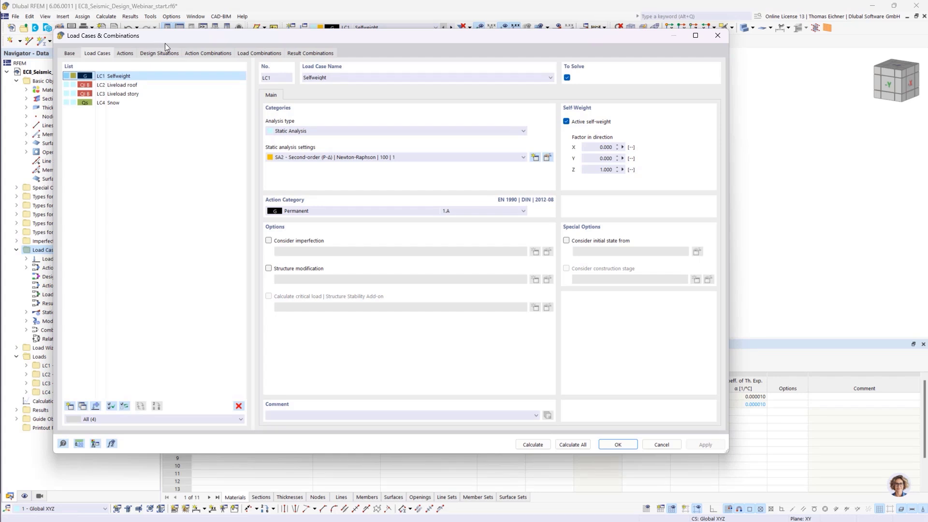
left_click_drag(165, 39, 192, 52)
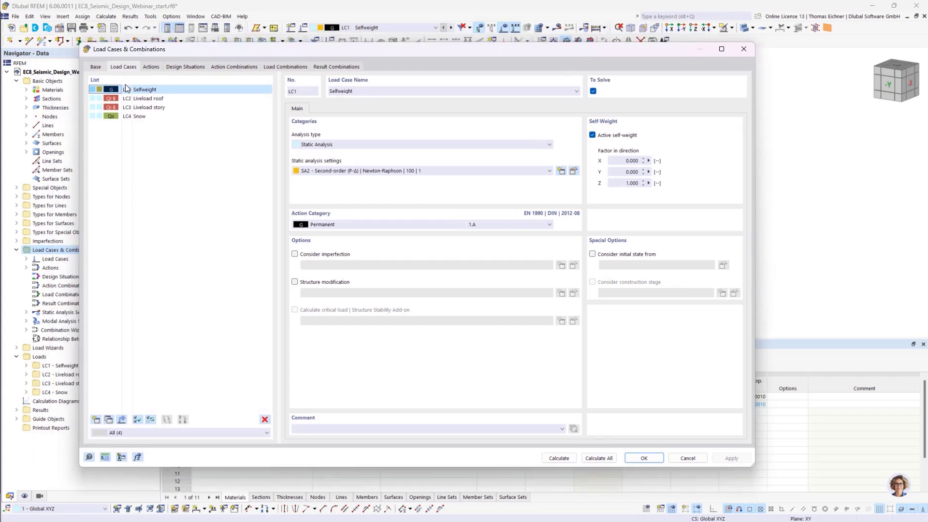
left_click(96, 419)
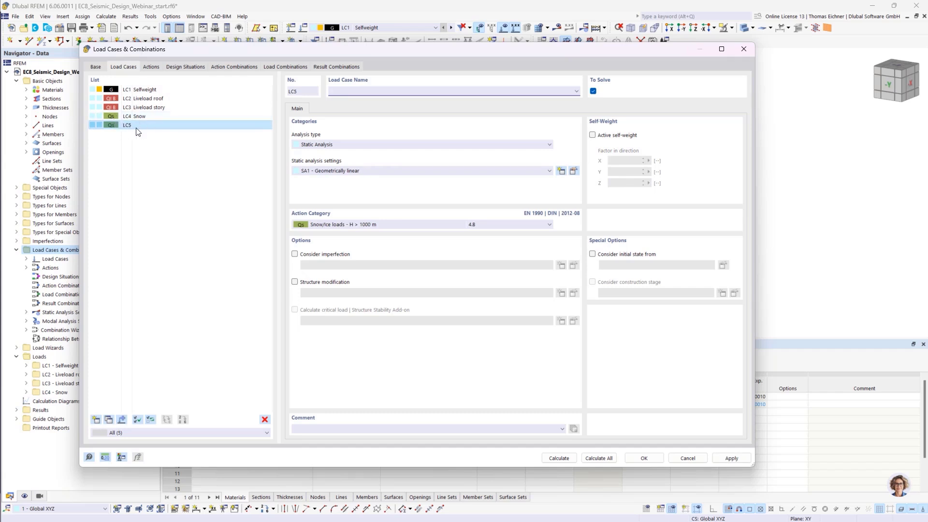
left_click(327, 146)
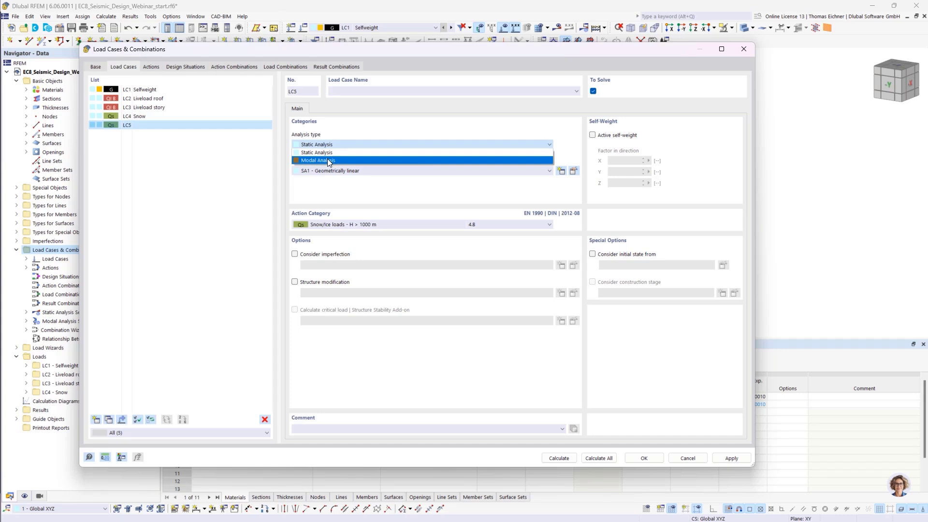
left_click(326, 159)
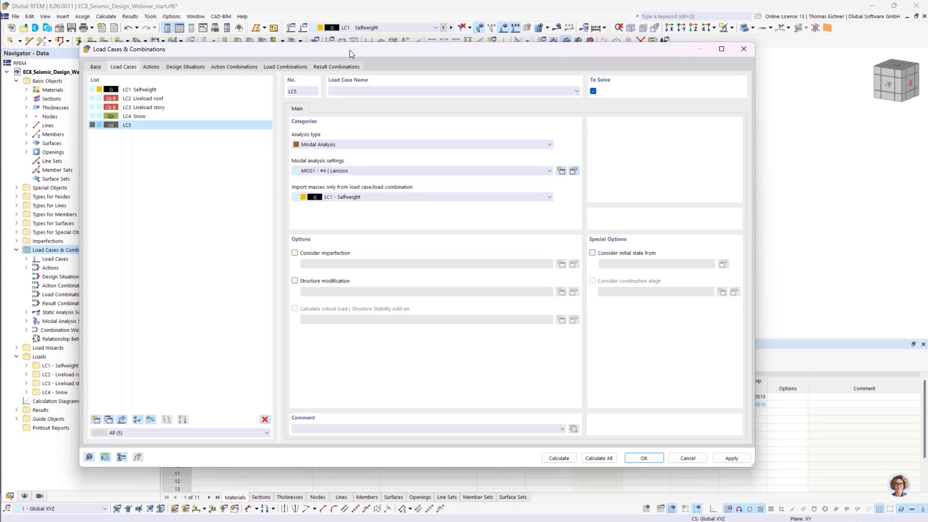
left_click_drag(350, 50, 327, 35)
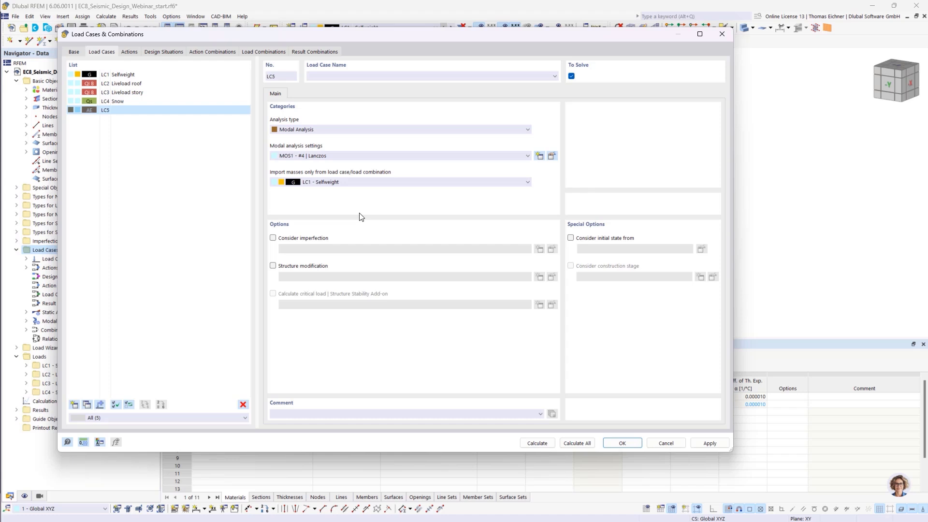
Choose LC1 - Selfweight as the source from which the modal load case LC5 imports its masses.
left_click(318, 182)
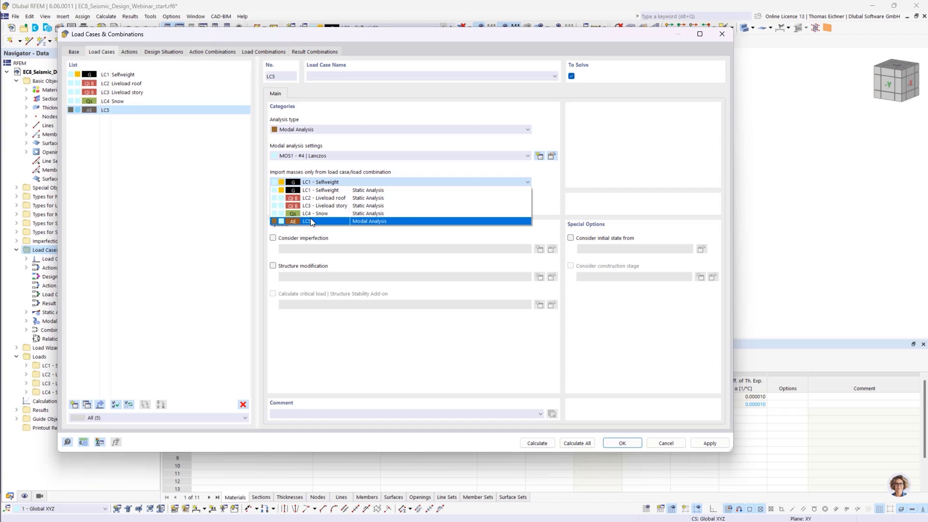
left_click(321, 191)
left_click(321, 183)
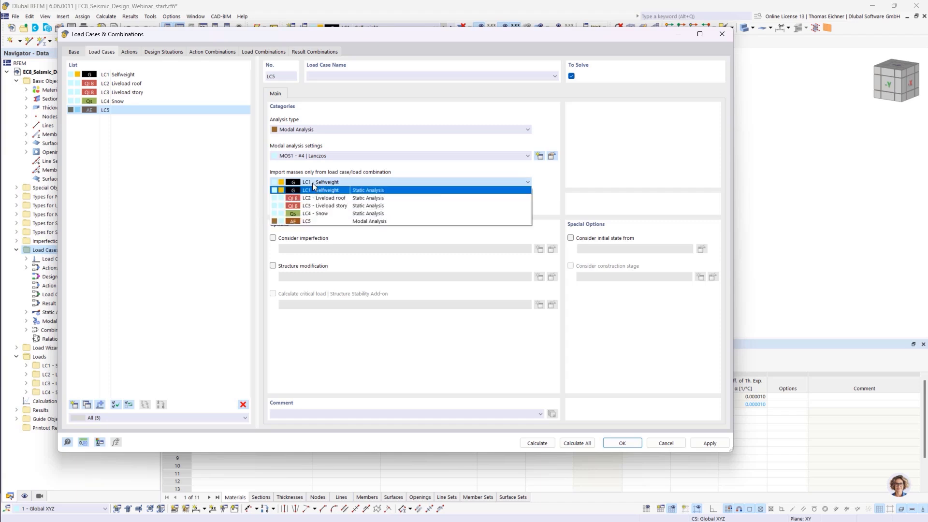
left_click(305, 190)
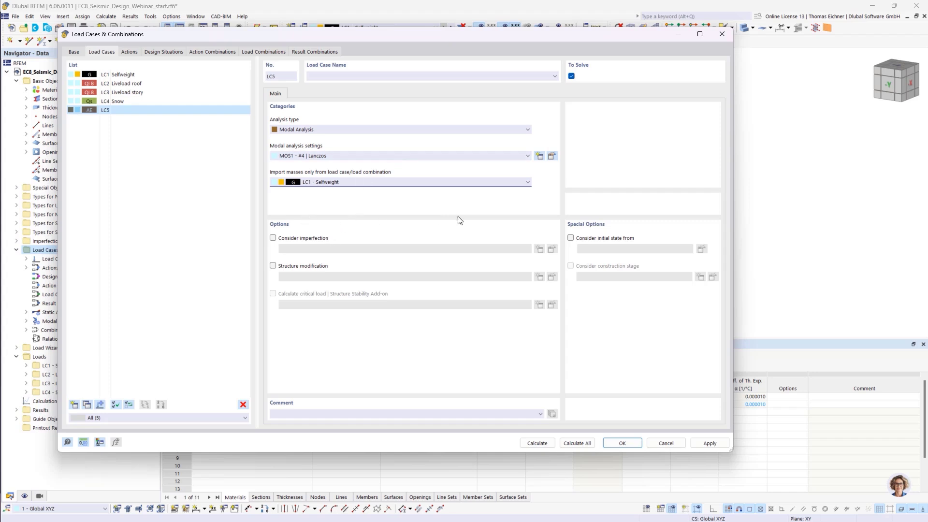
Open the MOS1 modal analysis settings assigned to LC5 and examine the methods for determining the number of modes.
left_click(550, 156)
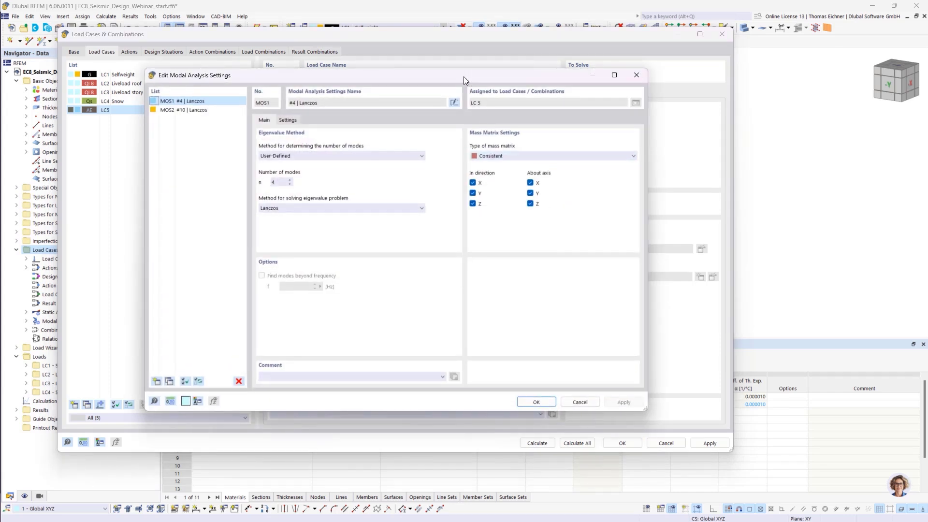
left_click_drag(463, 77, 484, 87)
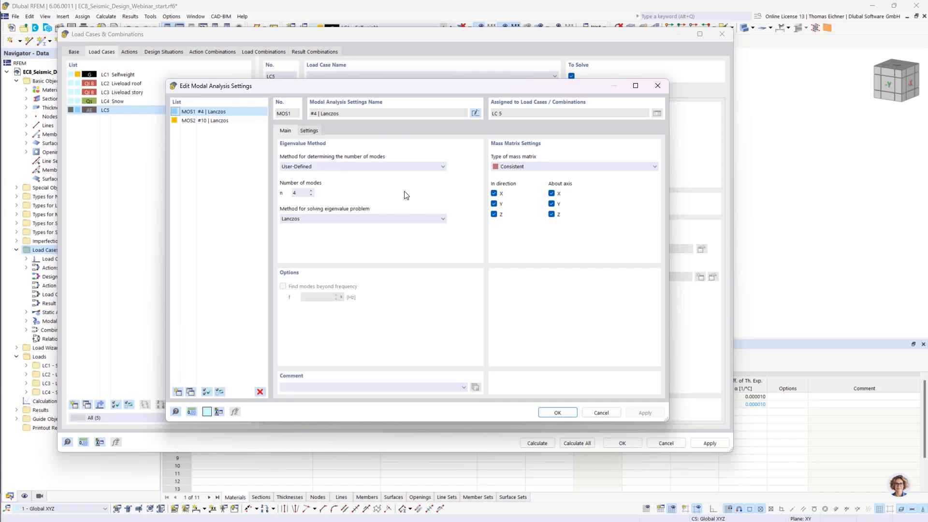
left_click(373, 166)
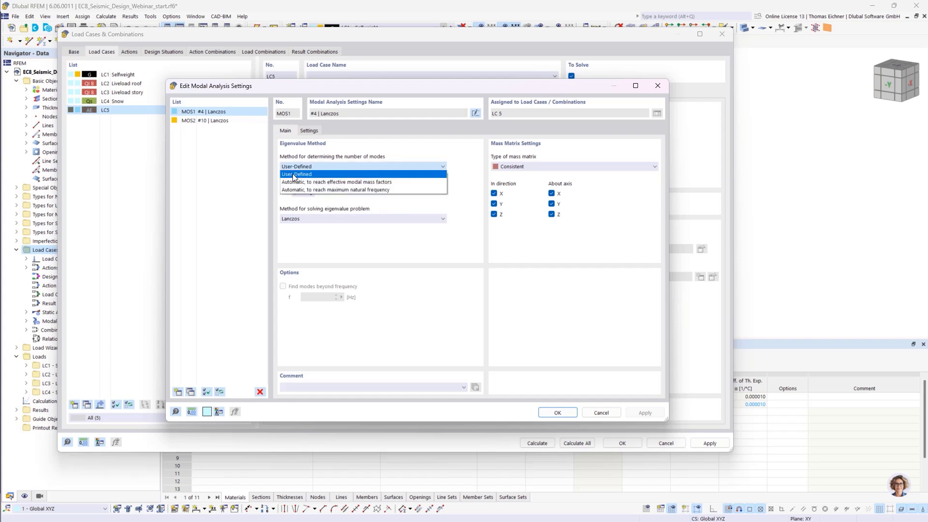
left_click(297, 175)
key("Tab")
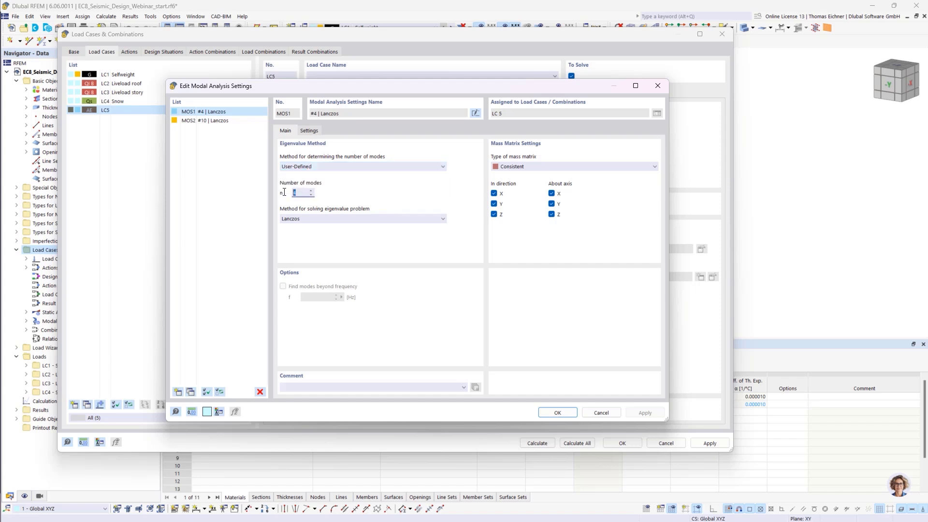
left_click(329, 166)
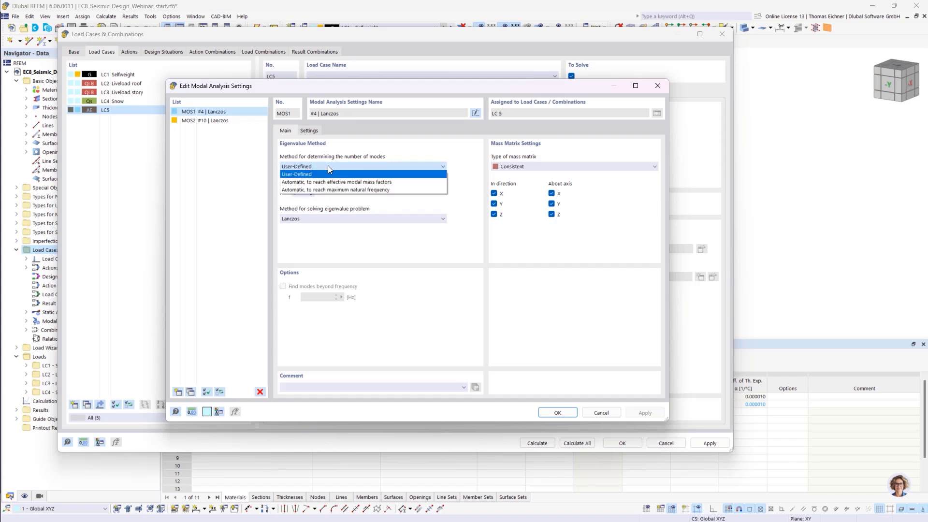
left_click(327, 165)
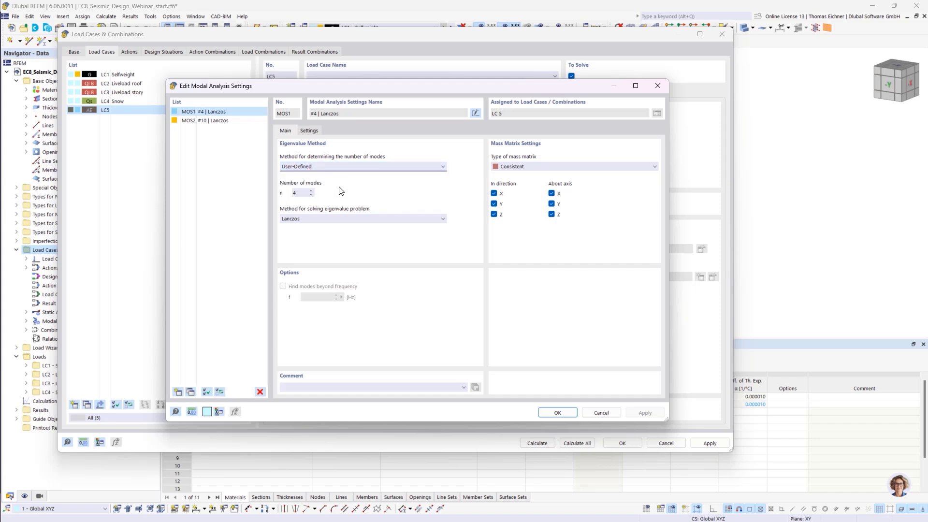
Set the method for determining the number of modes to Automatic, to reach effective modal mass factors.
left_click(312, 166)
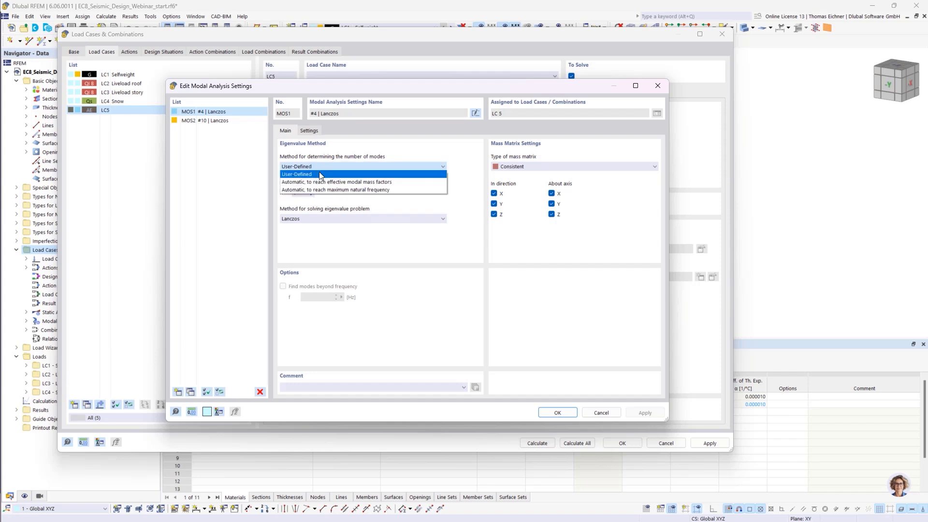
left_click(392, 183)
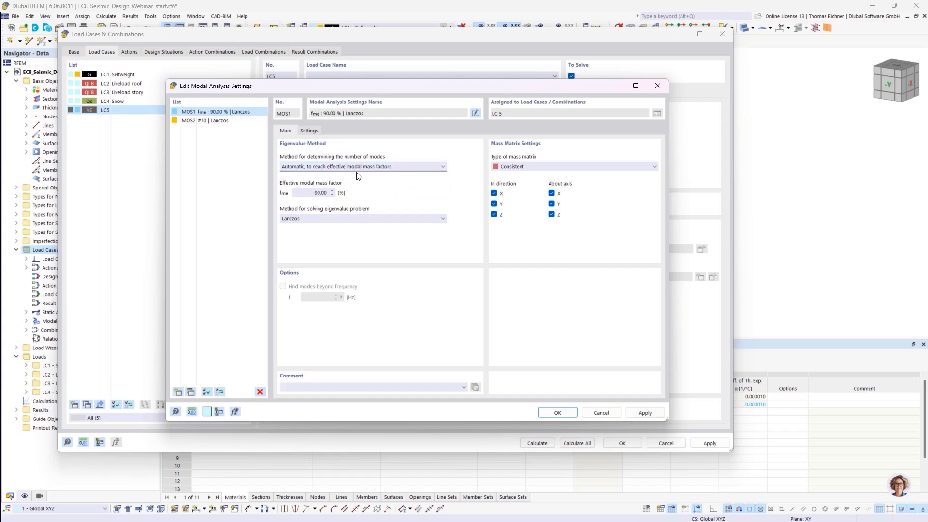
key("Tab")
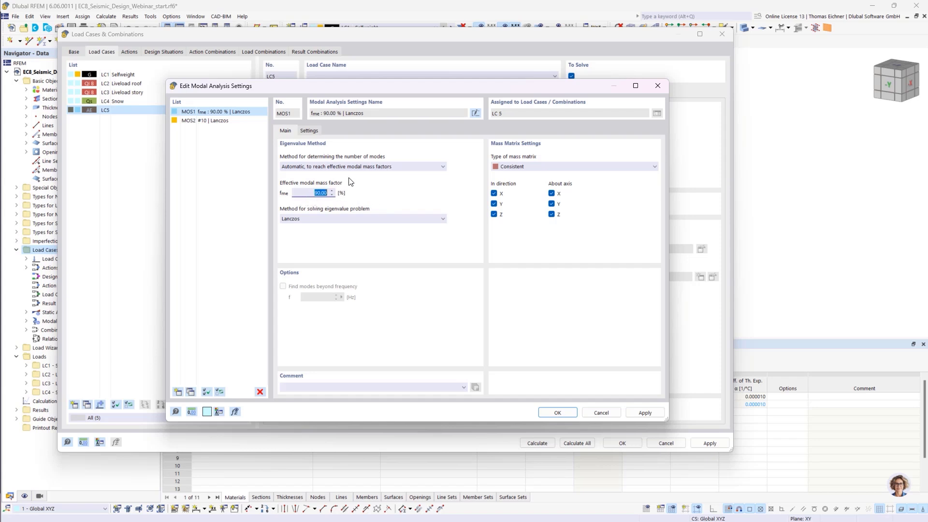
left_click(314, 194)
left_click(366, 167)
left_click(366, 169)
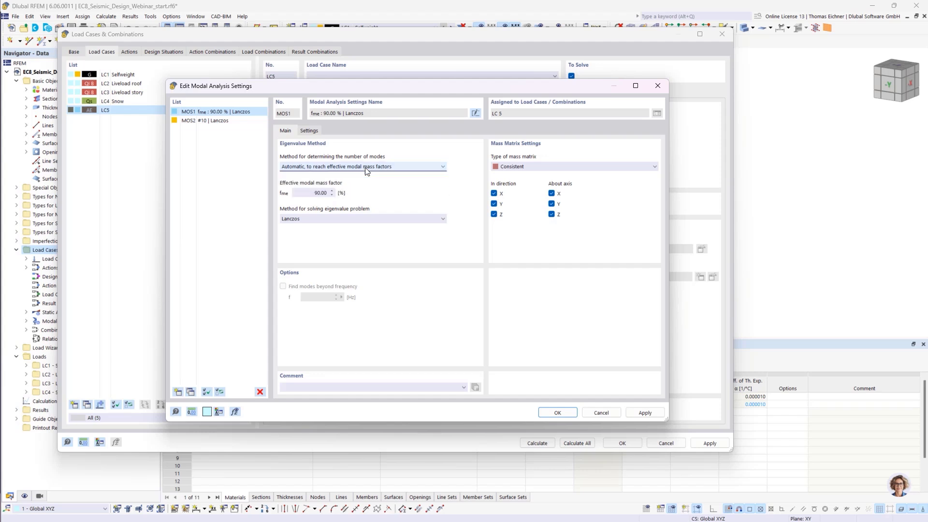
Examine the effective modal mass factor and the available methods for solving the eigenvalue problem.
left_click(310, 195)
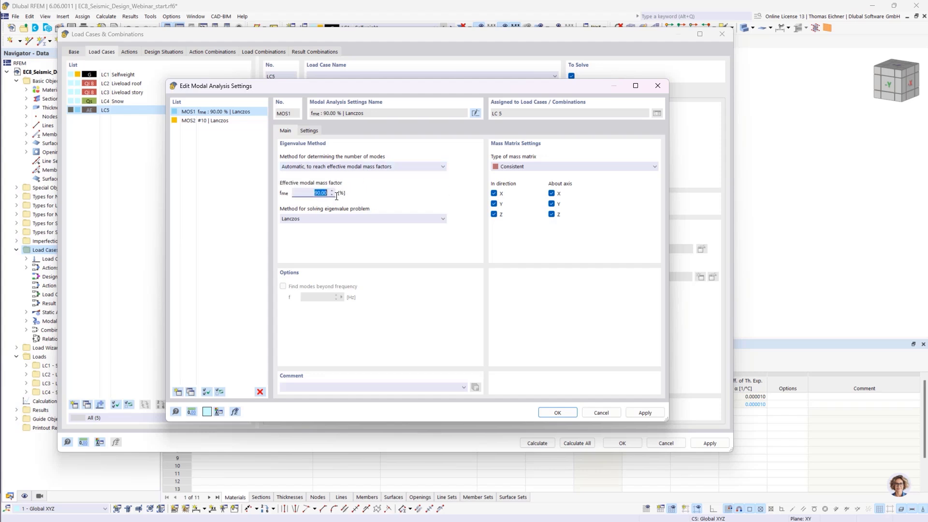
left_click(303, 196)
left_click(375, 219)
left_click(306, 218)
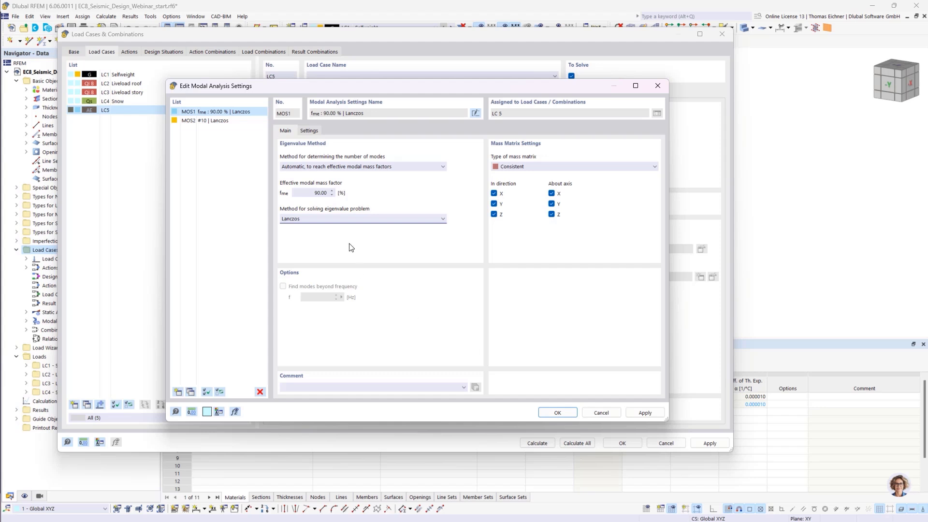
left_click(350, 220)
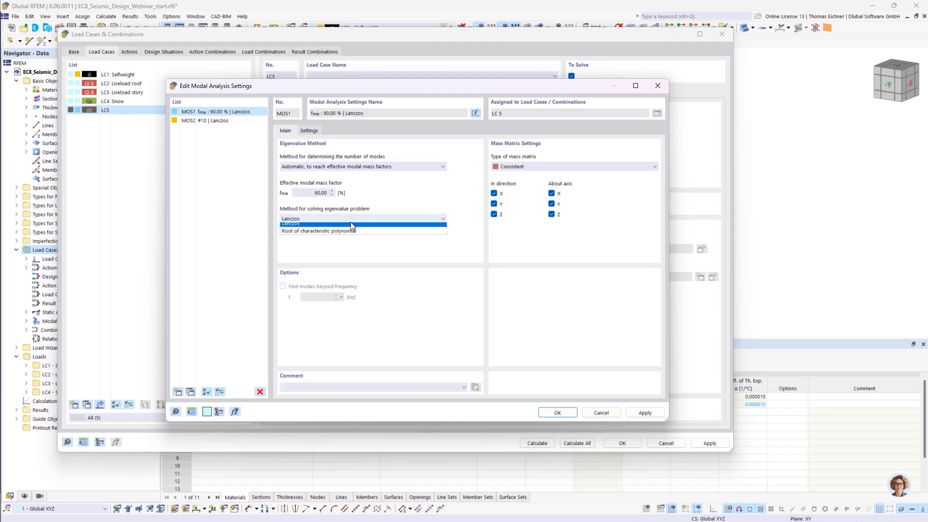
left_click(325, 216)
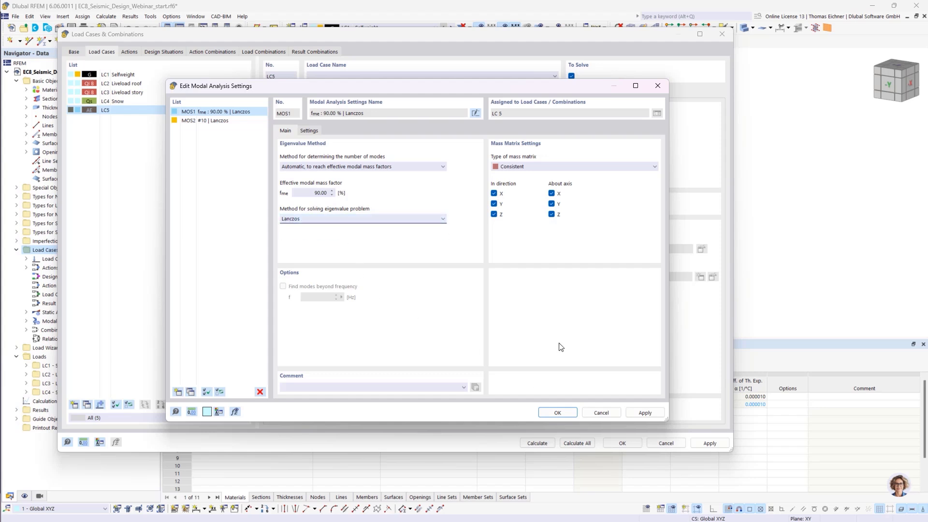
Try to accept the modal analysis settings with automatic effective modal mass factors and the Lanczos method.
left_click(553, 413)
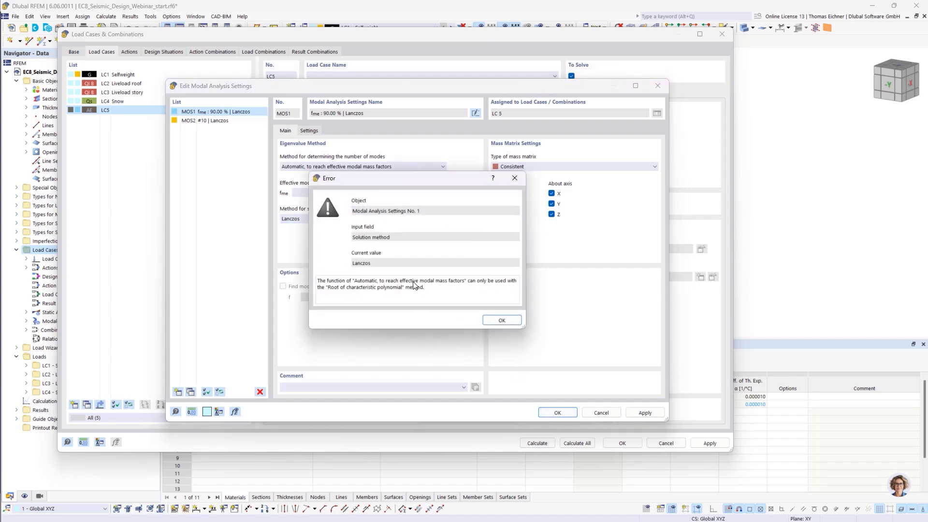
left_click_drag(430, 179, 621, 216)
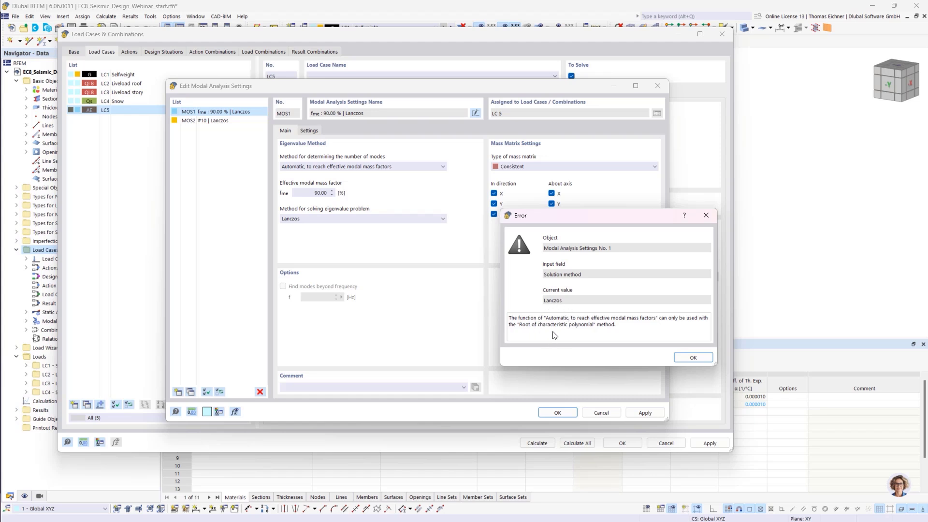
left_click(707, 215)
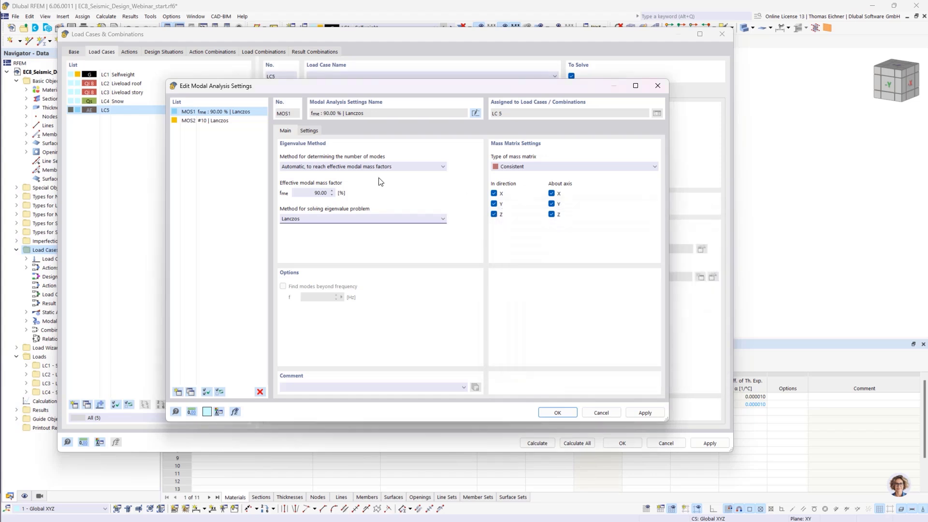
Switch the mode determination to Automatic, to reach maximum natural frequency, and inspect its frequency limit.
left_click(347, 168)
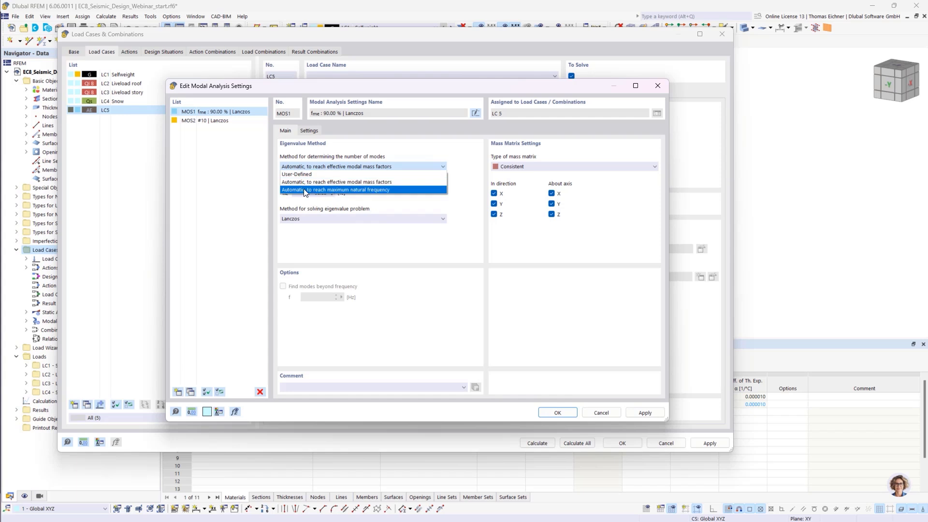
left_click(306, 190)
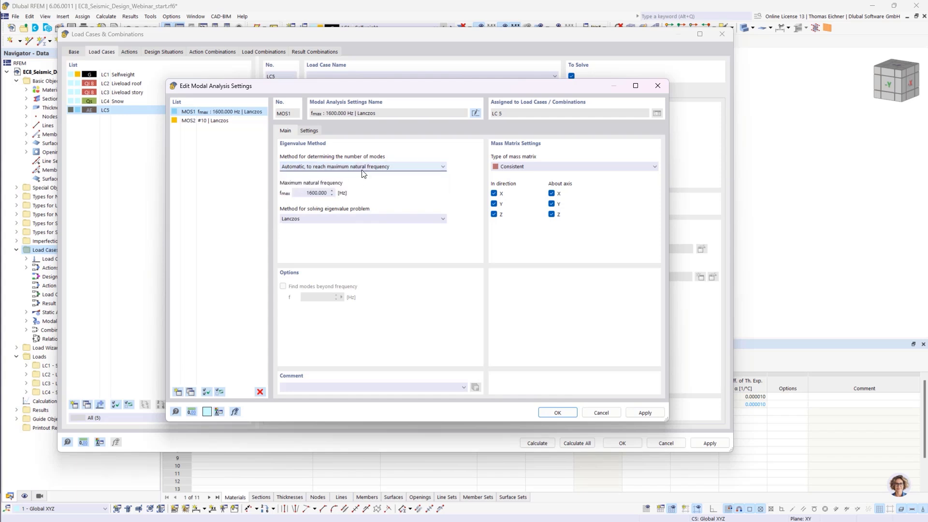
double_click(319, 192)
left_click(302, 194)
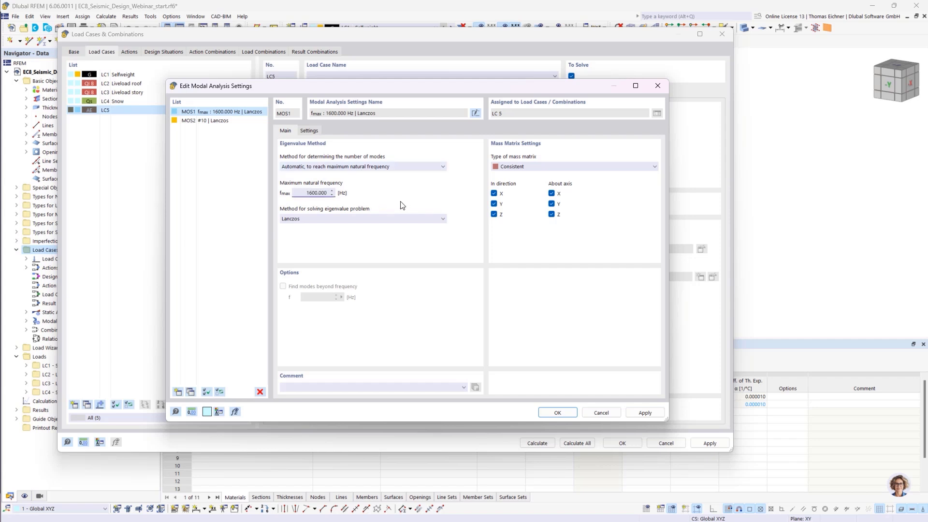
double_click(316, 193)
Set the method for determining the number of modes back to User-Defined, and check the mode count and the Lanczos solution method.
left_click(390, 169)
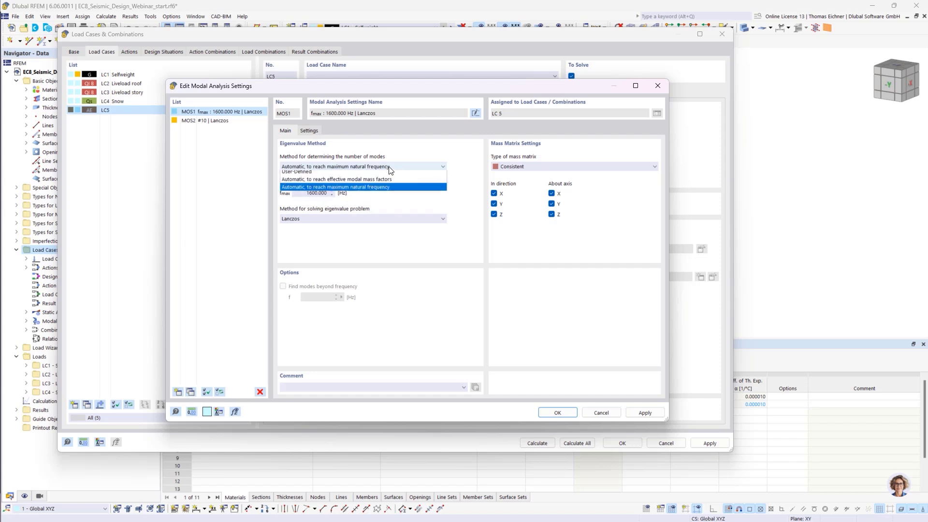
left_click(296, 175)
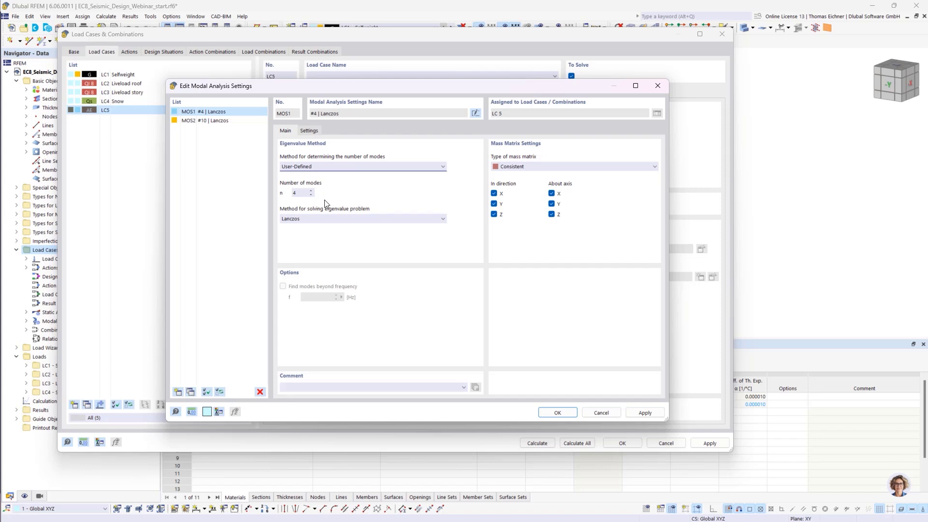
left_click(299, 193)
double_click(299, 193)
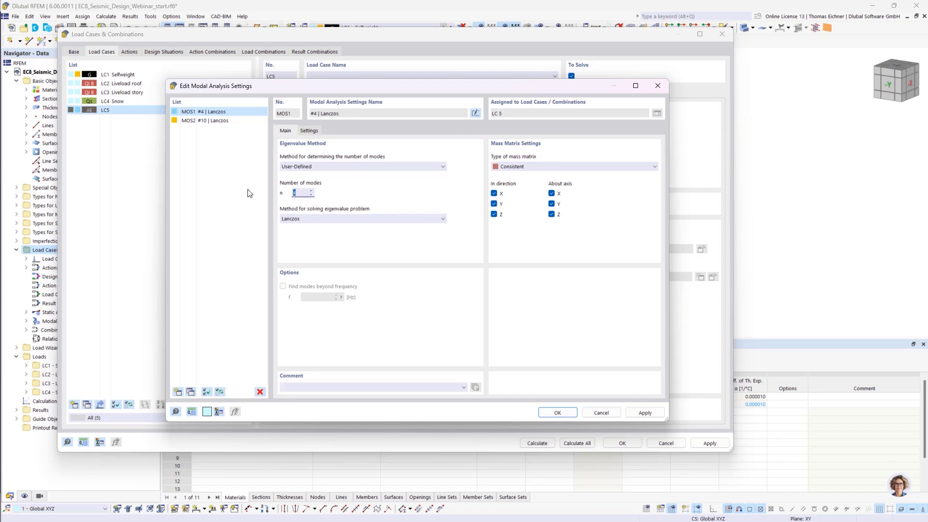
left_click(303, 219)
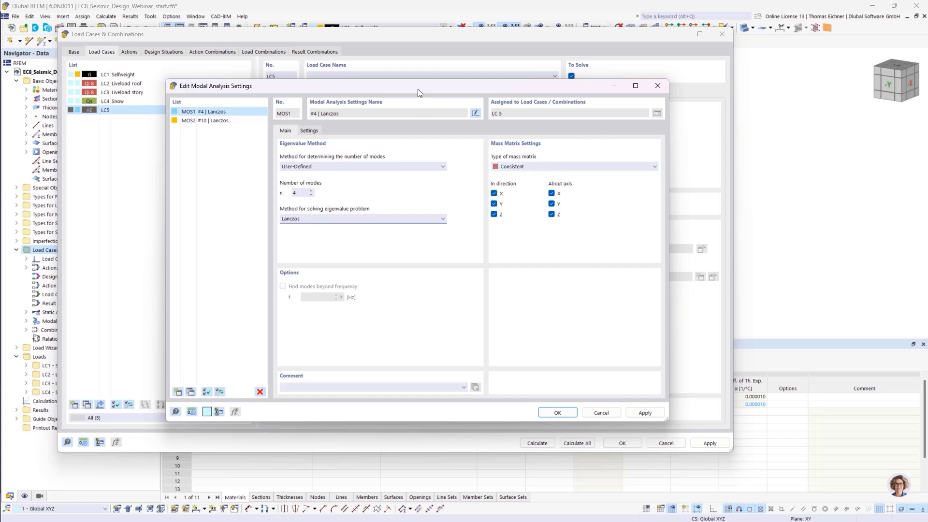
Limit the mass matrix in the modal analysis settings to directions X and Y and rotation about Z.
left_click_drag(419, 93, 645, 158)
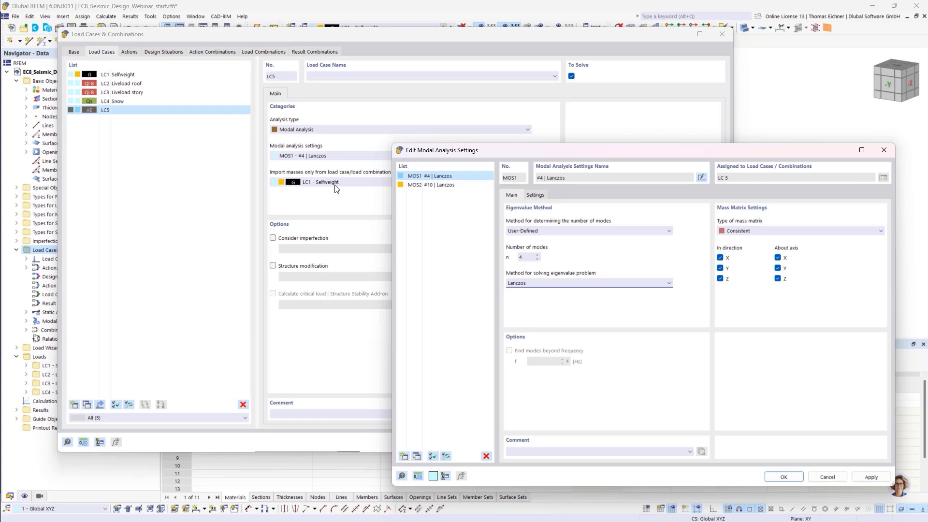
left_click_drag(548, 152, 348, 91)
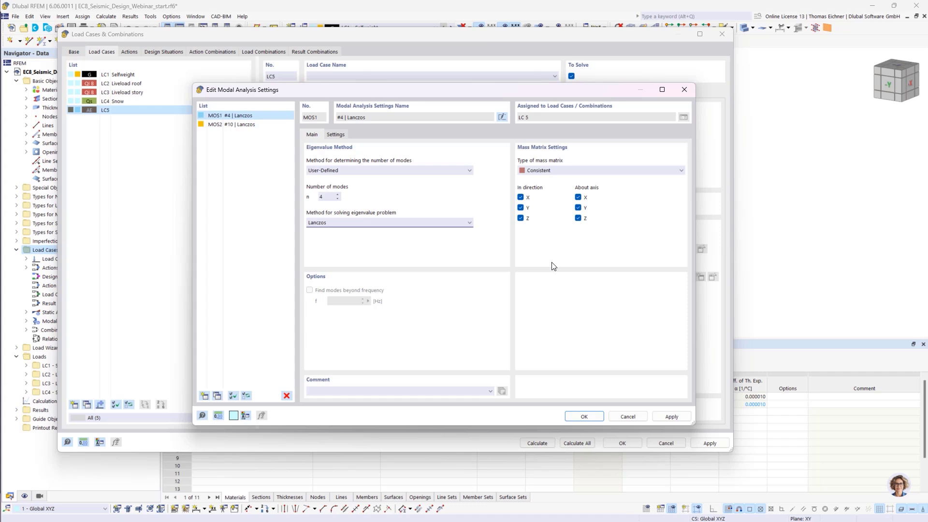
left_click(520, 218)
left_click(579, 197)
left_click(578, 208)
left_click(578, 219)
Set the mass matrix type to Diagonal, review the mass conversion and neglect options, and accept the modal analysis settings.
left_click(561, 172)
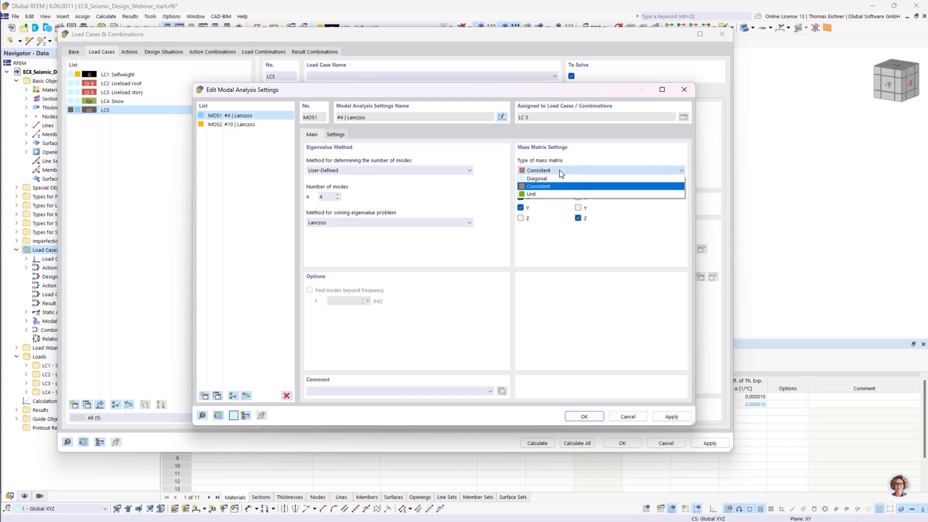
left_click(561, 172)
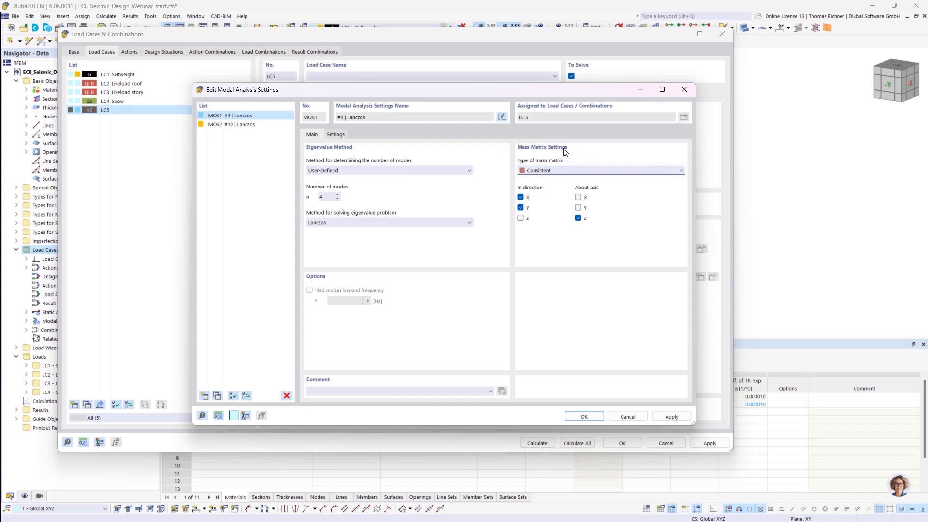
left_click(578, 172)
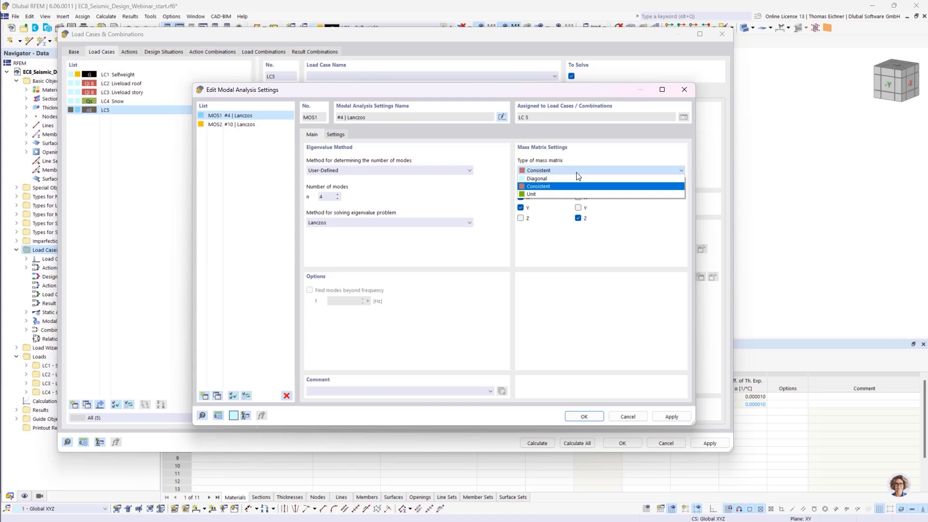
left_click(545, 178)
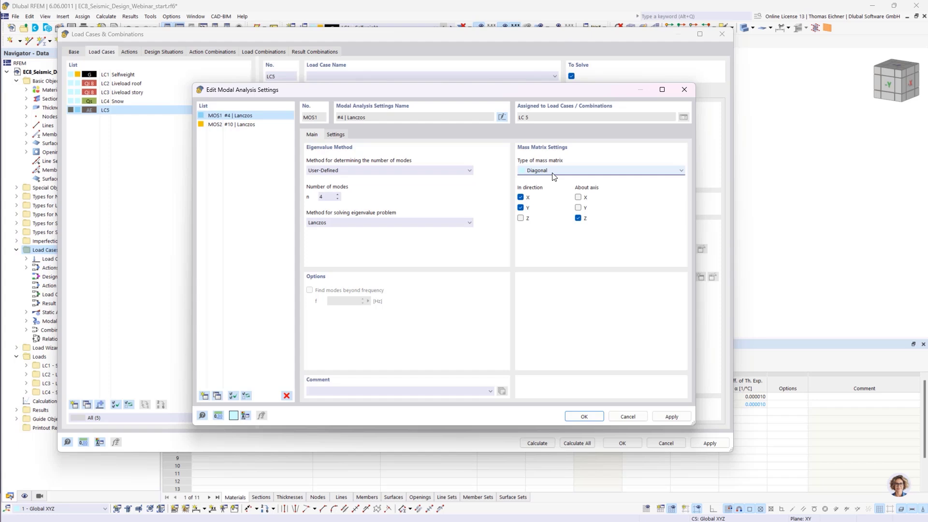
left_click(552, 173)
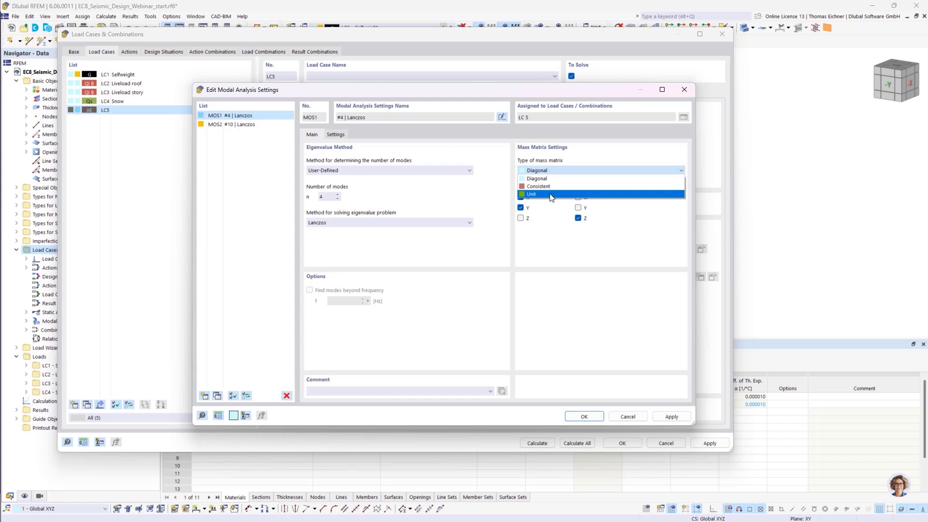
left_click(560, 265)
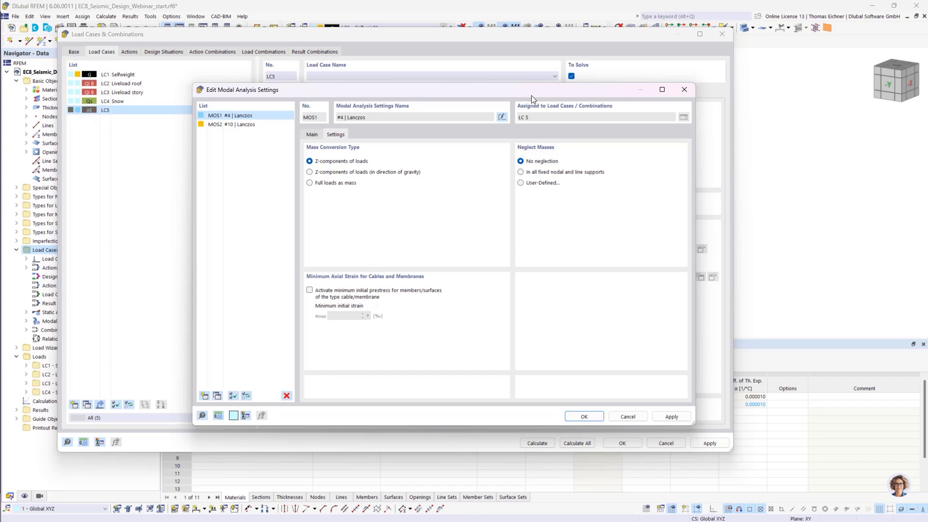
left_click_drag(532, 94, 480, 89)
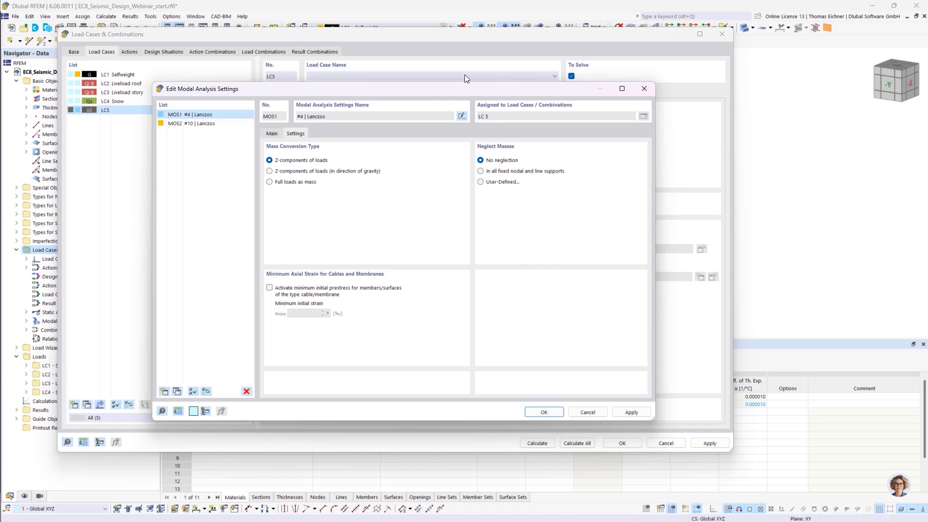
left_click(545, 412)
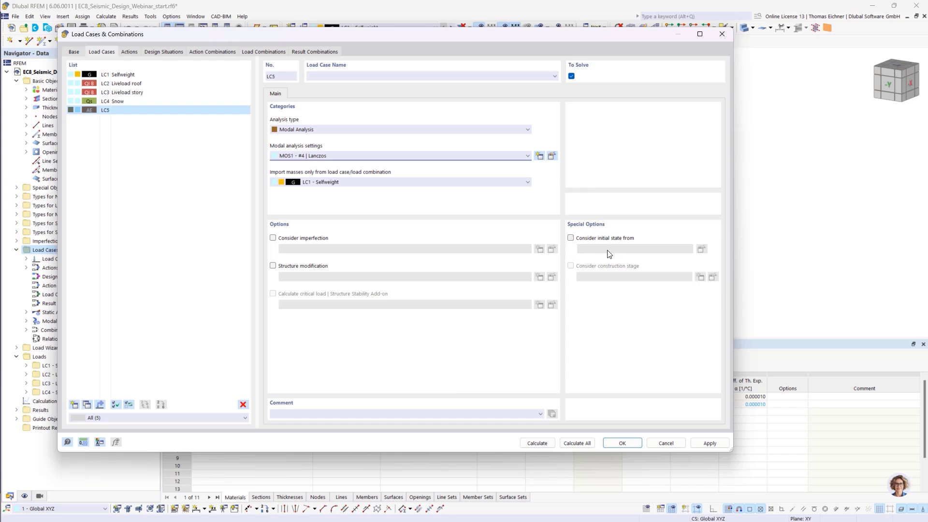
Try considering the initial state from LC1 - Selfweight, switch that option off again, and calculate load case LC5.
left_click(571, 239)
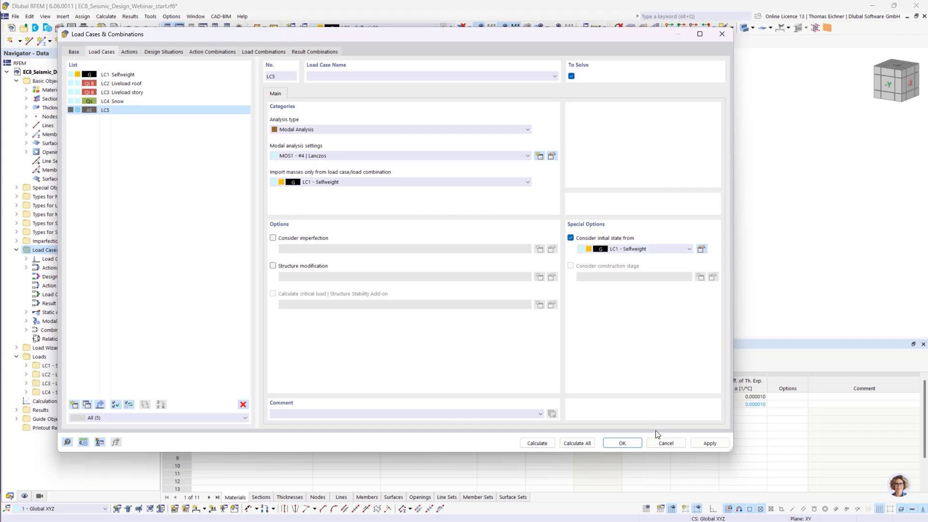
left_click(571, 238)
left_click(539, 444)
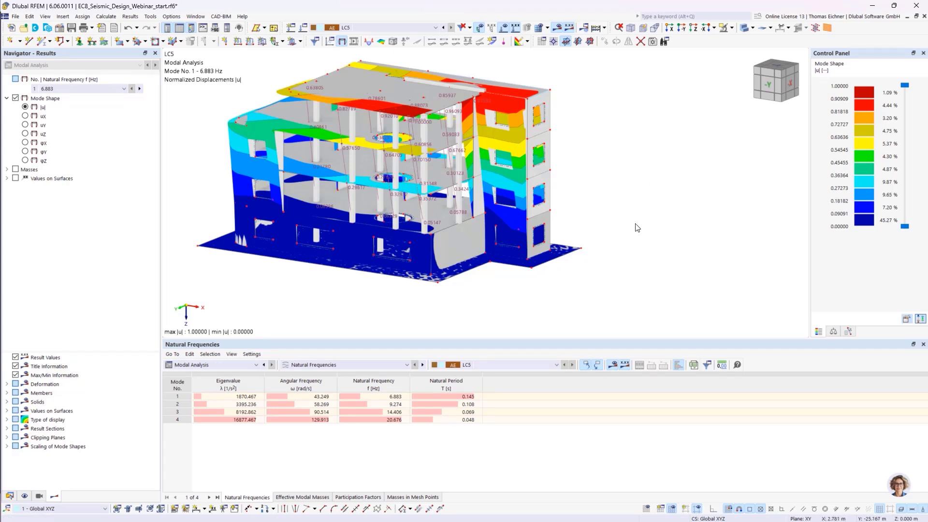
Examine the building's mode shapes 1, 2 and 3 for LC5 from the side, the front and above.
middle_click_drag(634, 222, 696, 230)
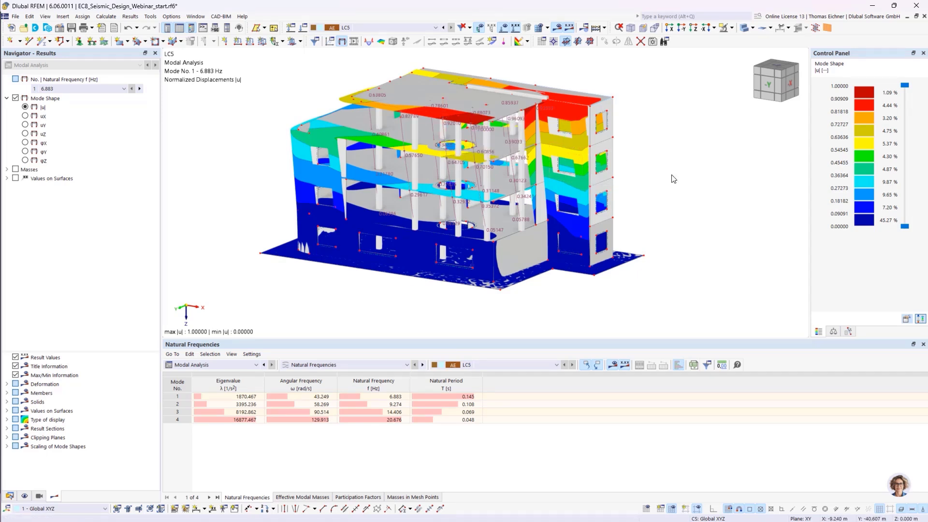
middle_click_drag(681, 190, 589, 165, "ctrl")
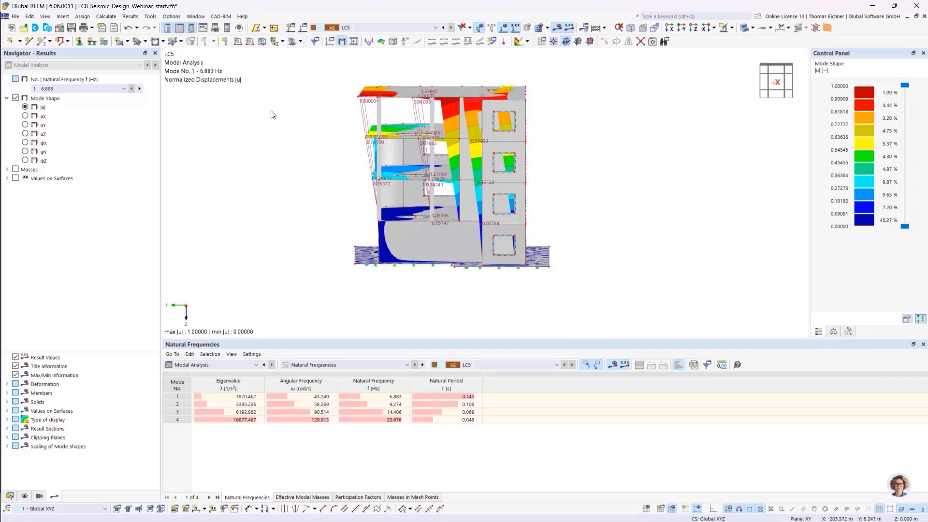
mouse_move(270, 116)
middle_mouse_down("ctrl")
mouse_move(327, 126)
mouse_move(265, 120)
mouse_move(268, 112)
middle_mouse_up("ctrl")
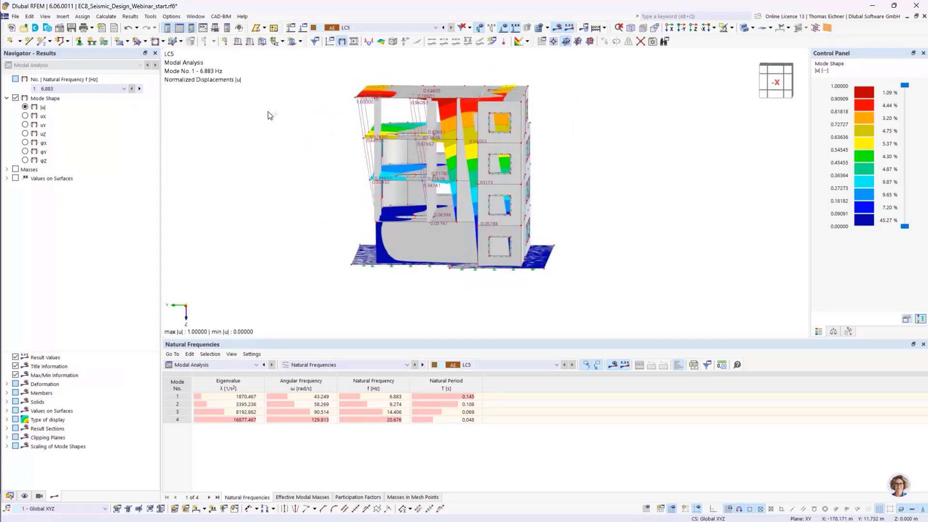
middle_click_drag(317, 143, 403, 167, "ctrl")
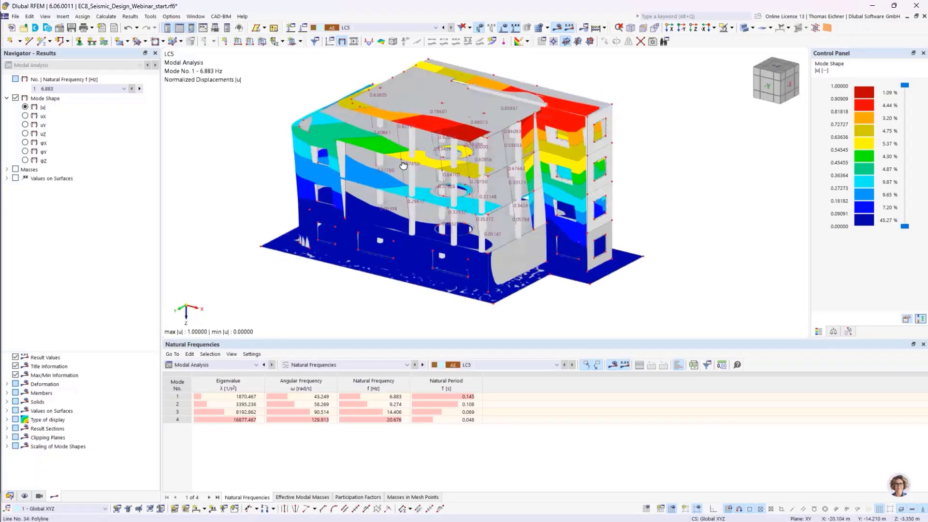
left_click(431, 406)
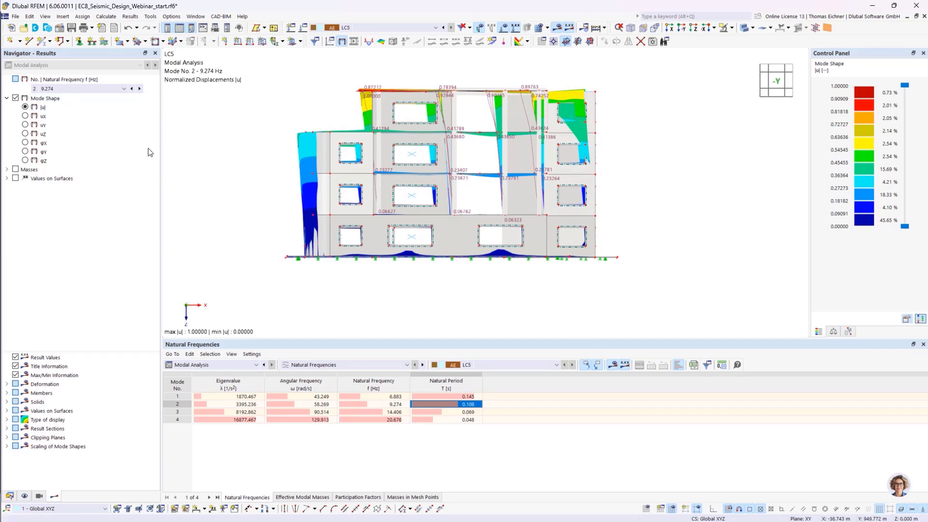
left_click(460, 412)
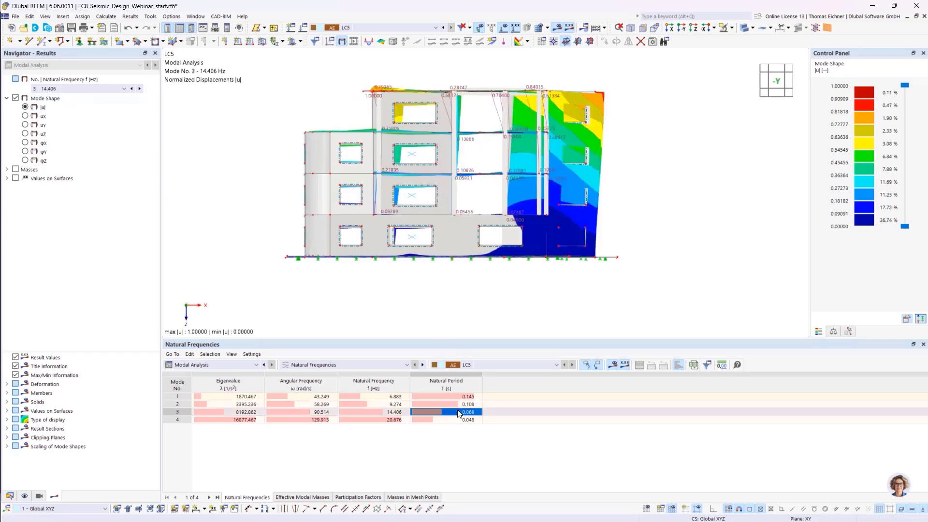
middle_click_drag(702, 201, 667, 273, "ctrl")
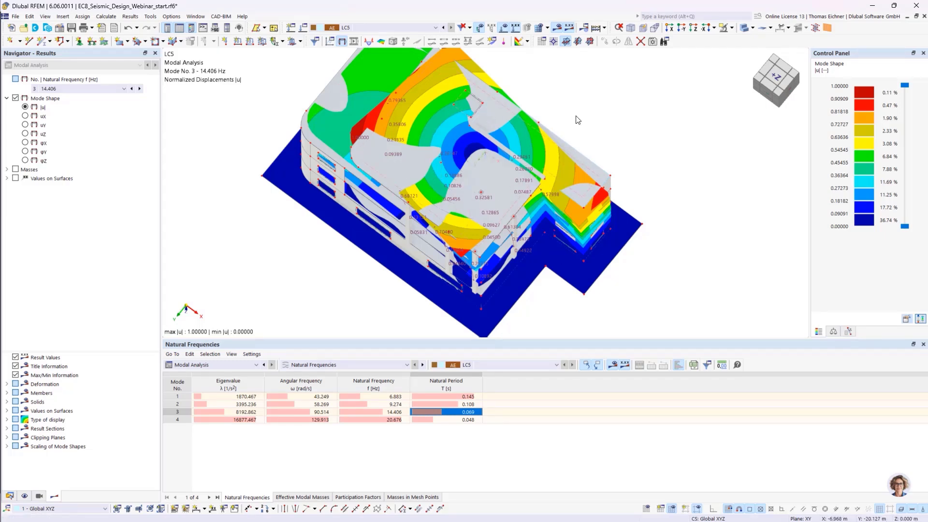
middle_click_drag(616, 130, 668, 69, "ctrl")
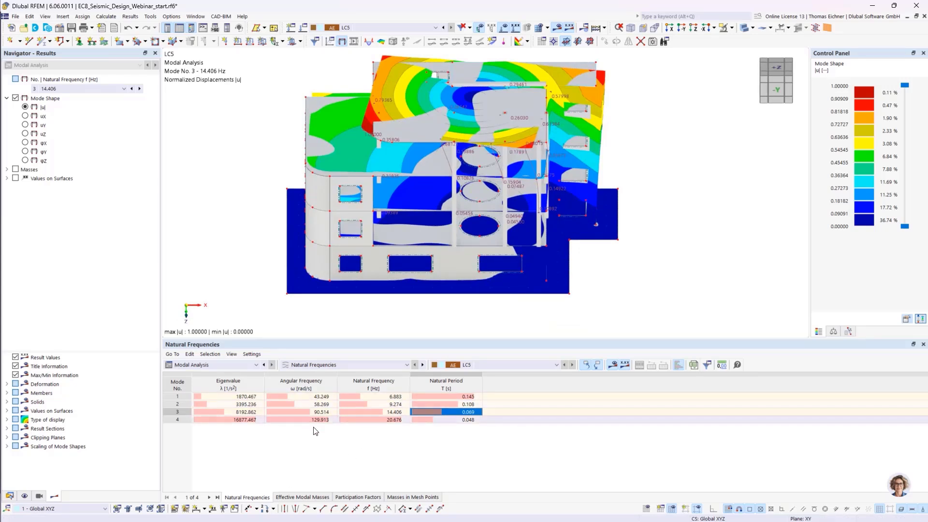
left_click(342, 458)
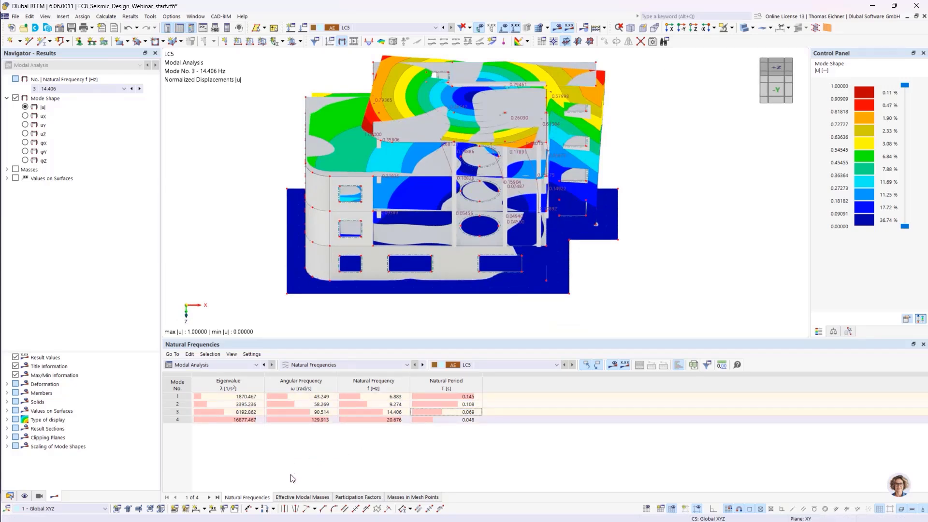
Examine the effective modal masses of modes 1 to 3, including the total mass percentages in X and Y and mode 3's rotational mass about Z.
left_click(296, 499)
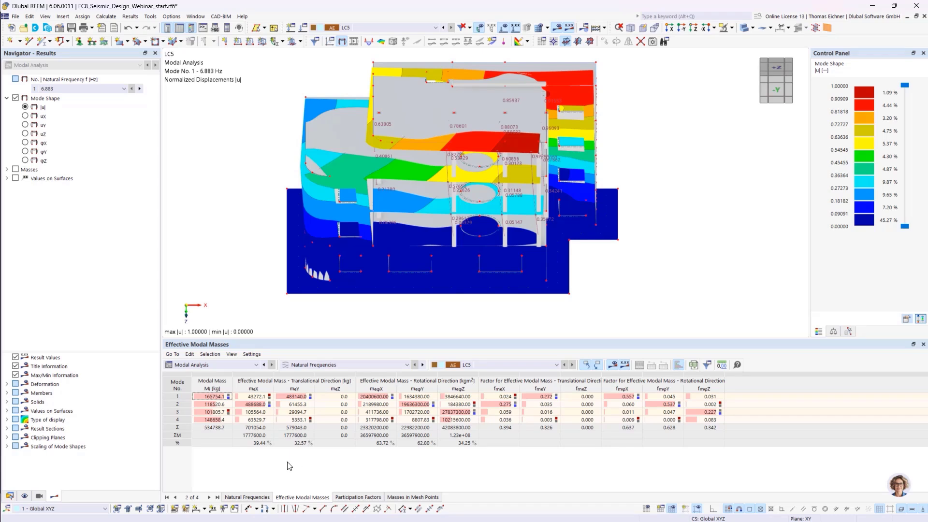
left_click(254, 405)
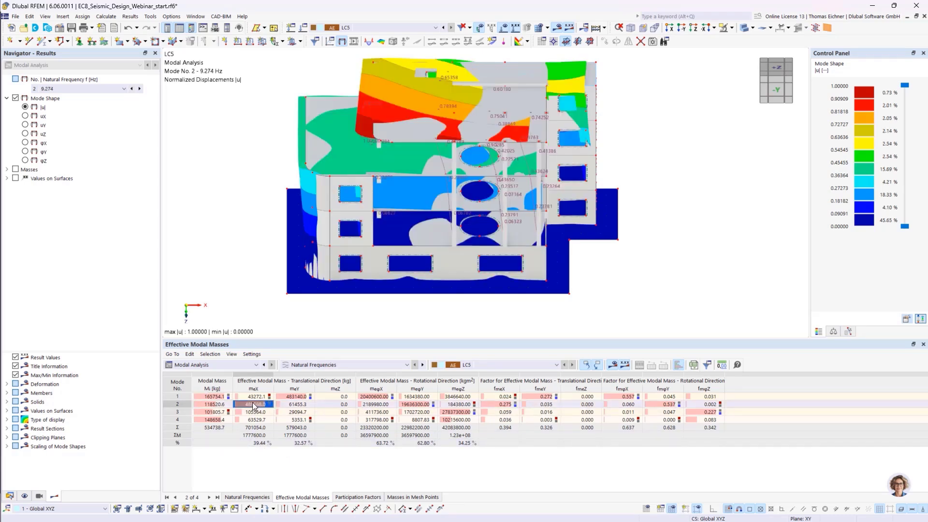
left_click(300, 397)
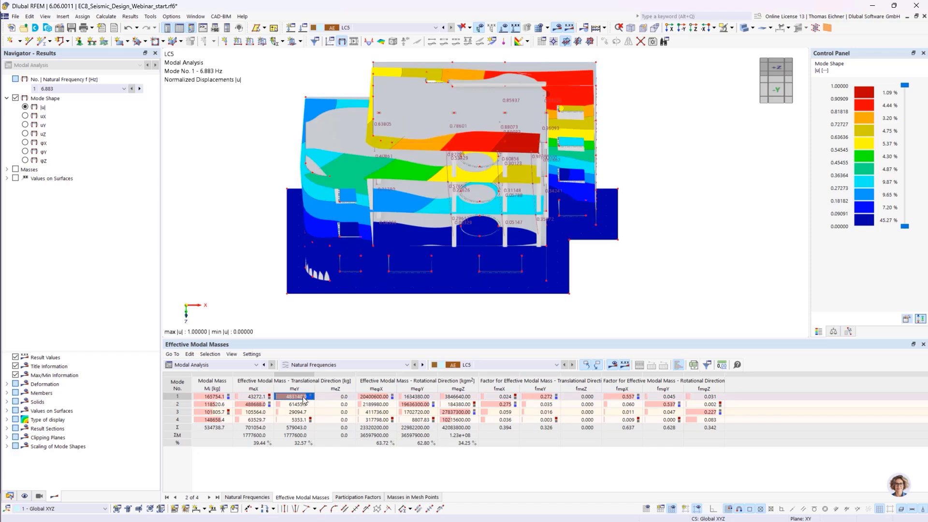
left_click(268, 444)
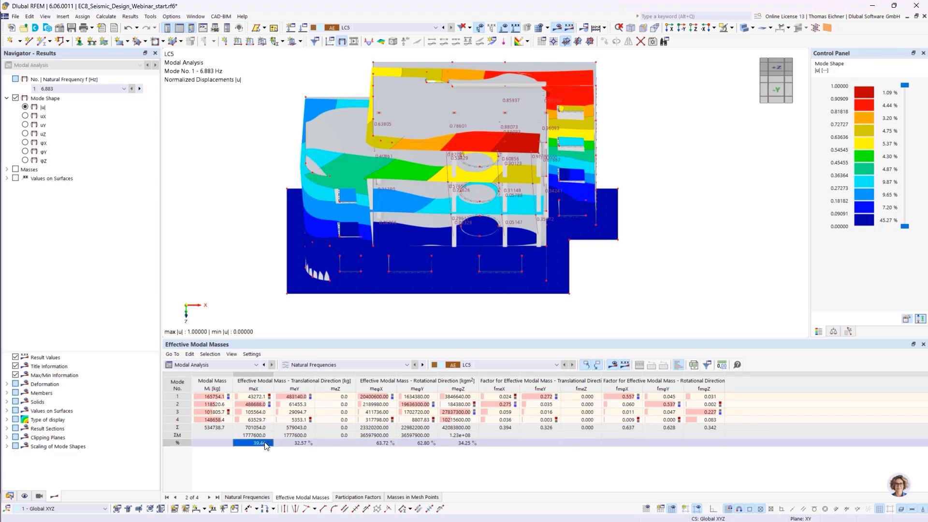
left_click(282, 444)
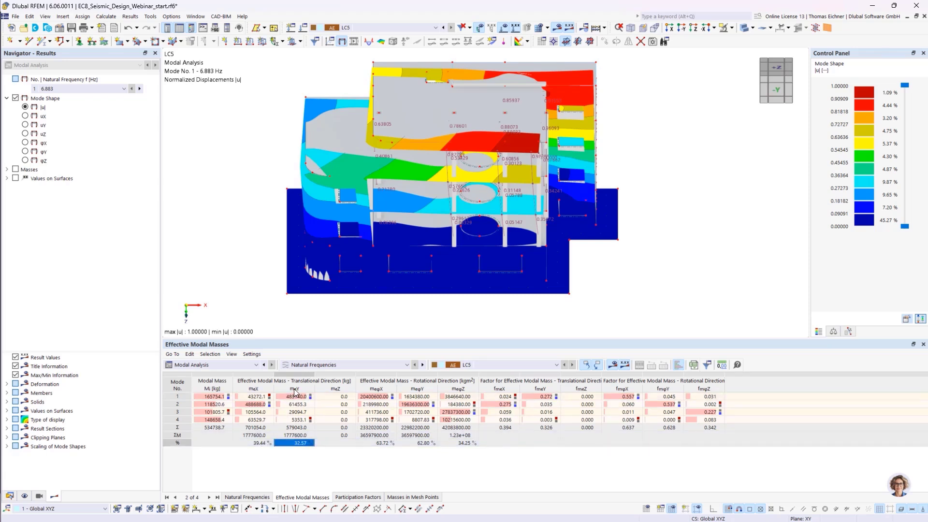
left_click(271, 444)
left_click(281, 444)
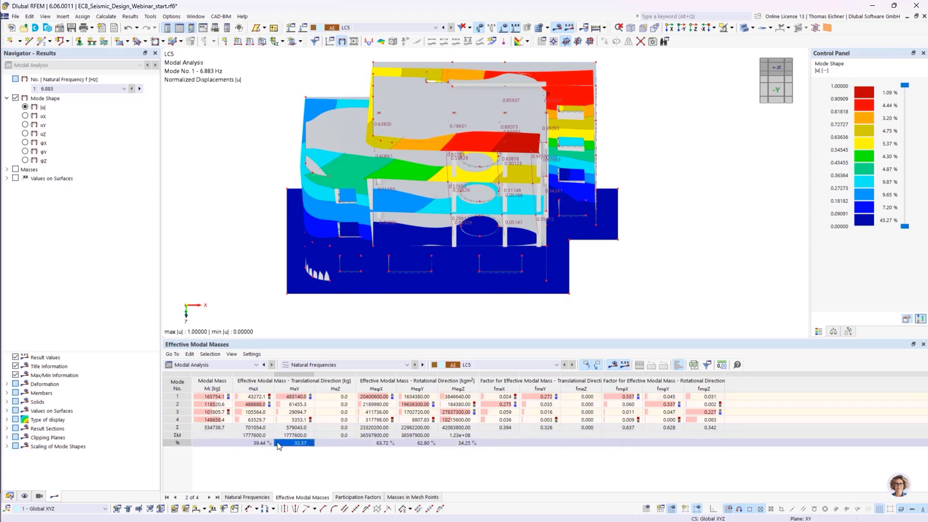
left_click(260, 442)
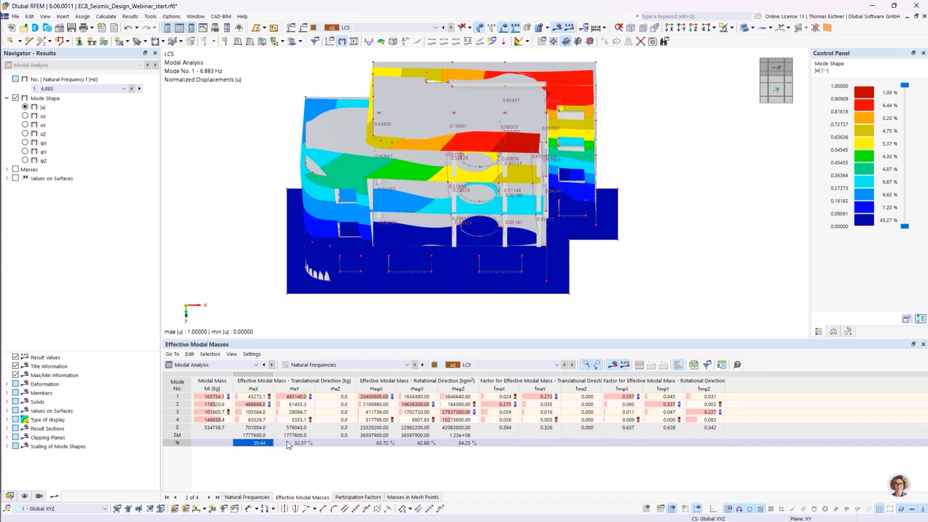
left_click(287, 442)
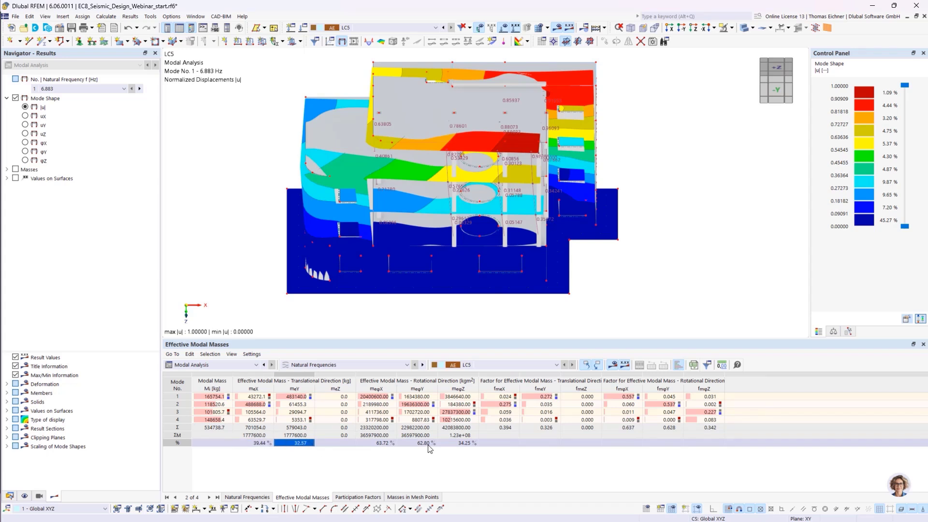
left_click(414, 461)
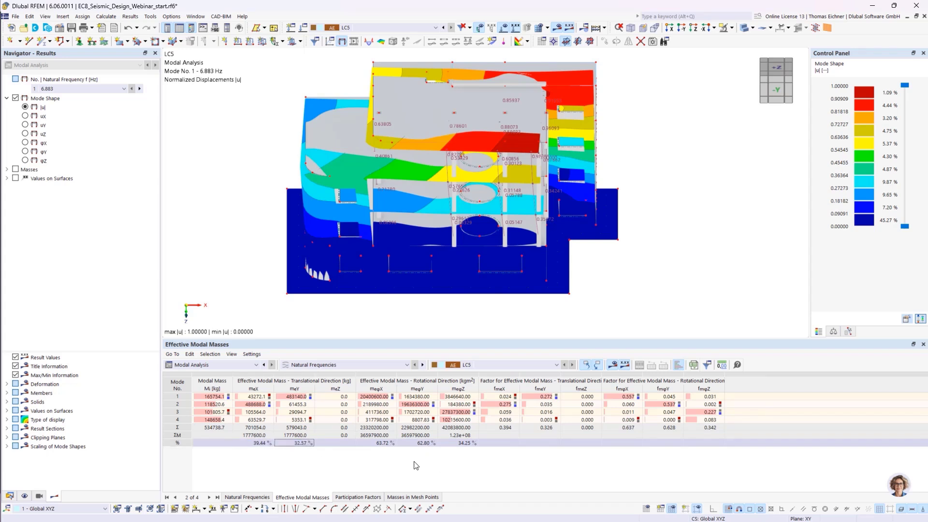
left_click(292, 413)
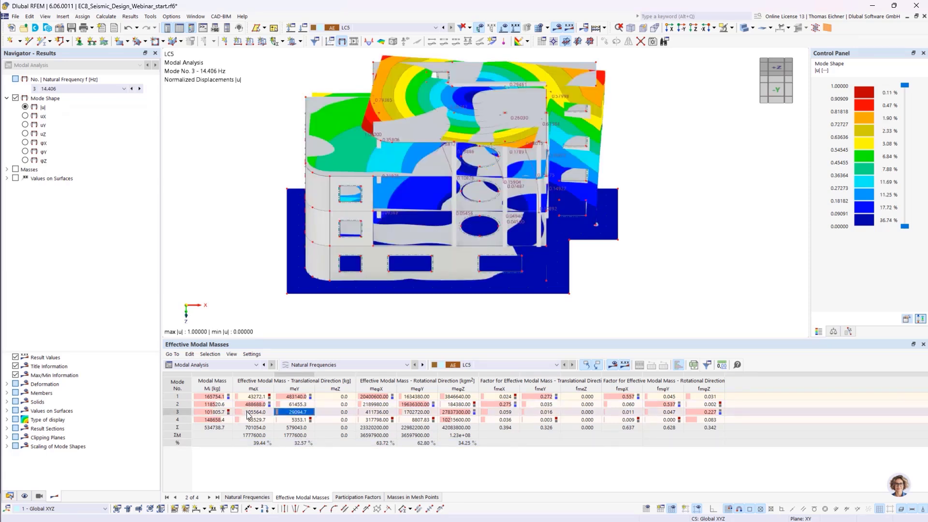
left_click(248, 412)
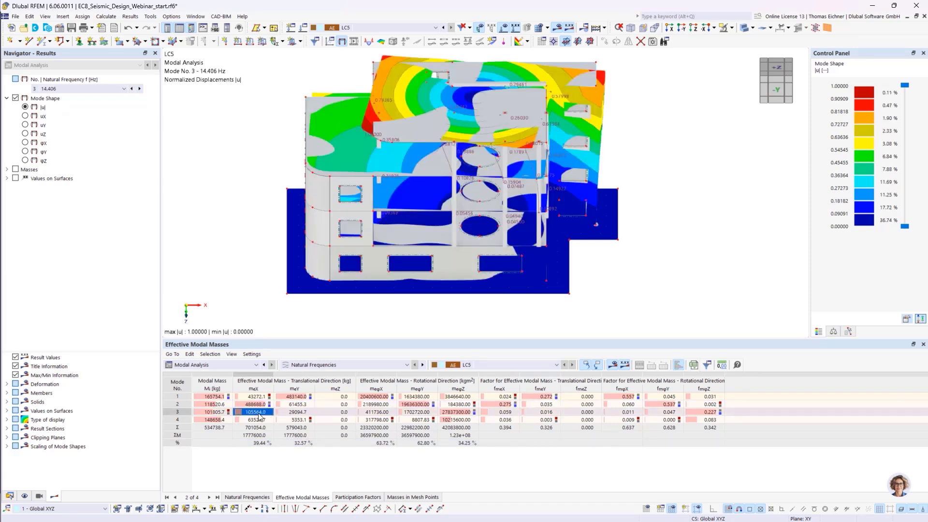
left_click(461, 413)
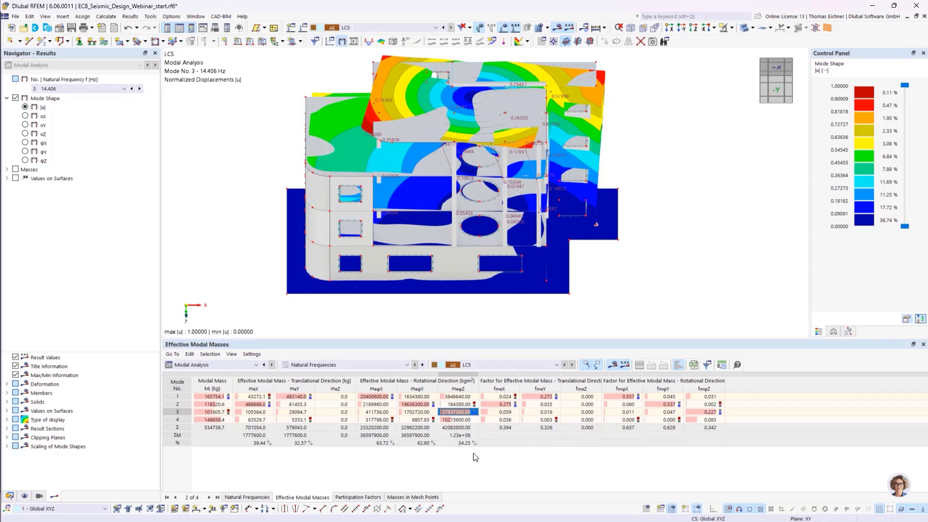
Review the participation factors of the modes and the masses in the mesh points.
left_click(358, 496)
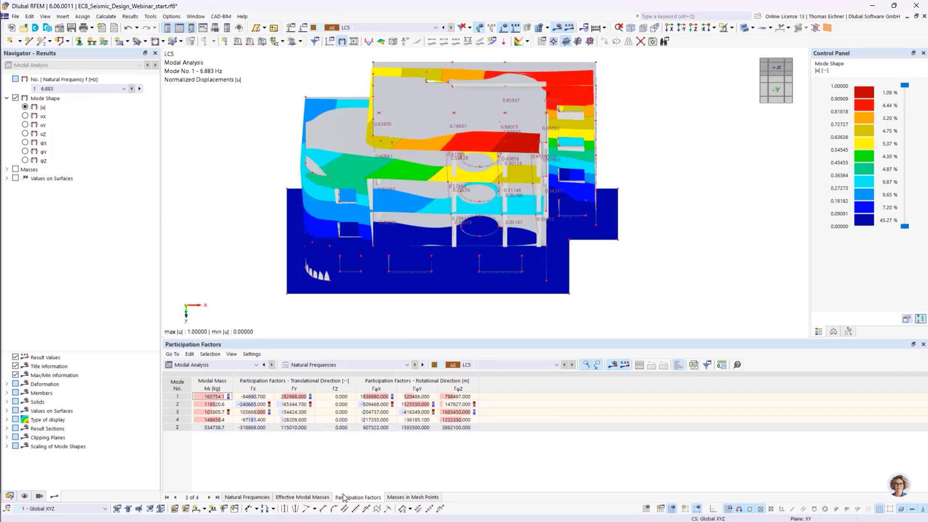
left_click(408, 498)
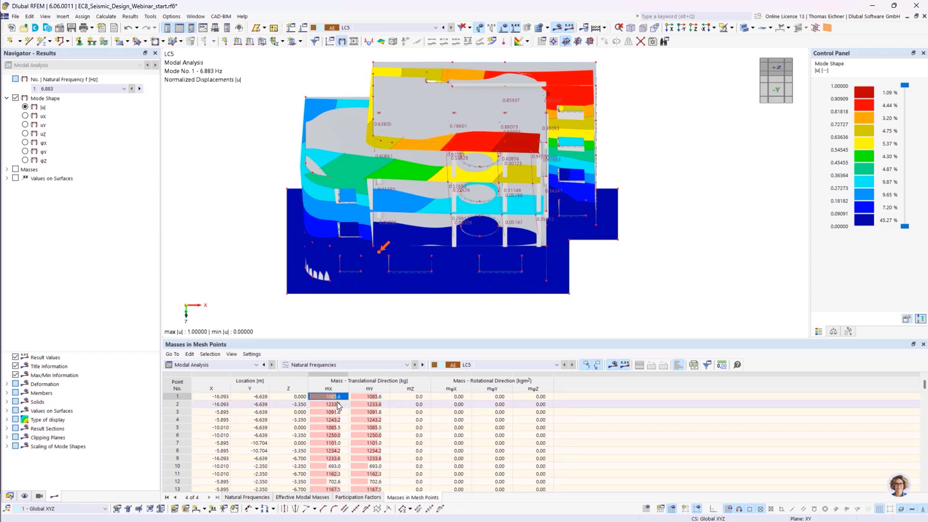
Examine the distribution of the translational masses mX, mY and mZ on the building model one after another.
left_click(6, 169)
left_click(25, 179)
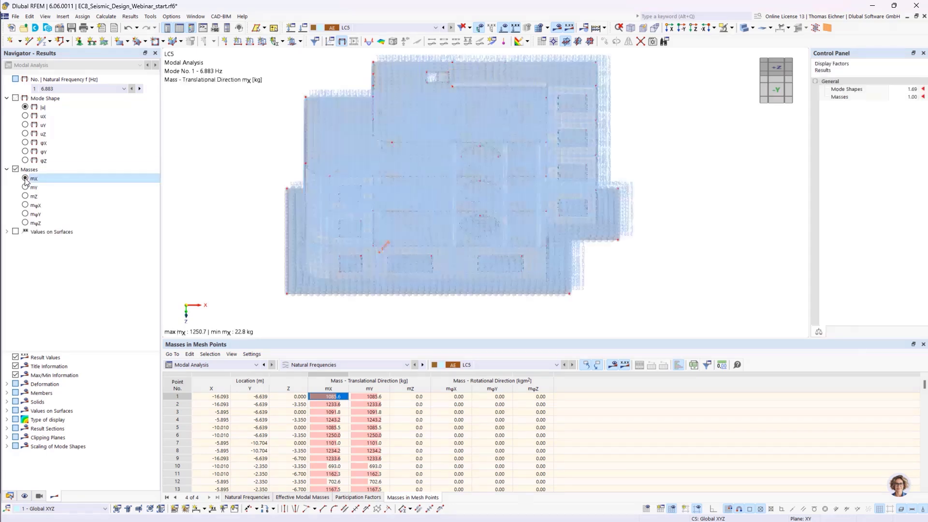
middle_click_drag(607, 251, 442, 109, "ctrl")
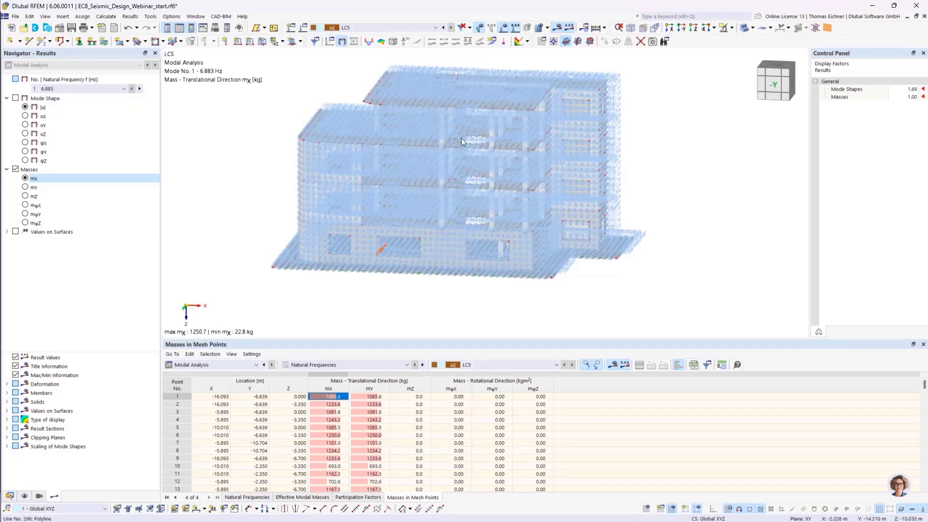
left_click(34, 187)
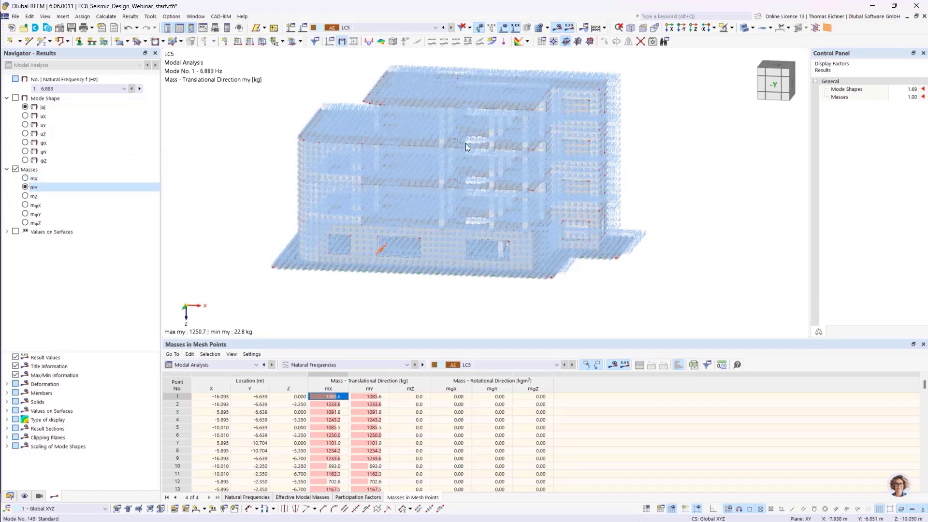
left_click(26, 196)
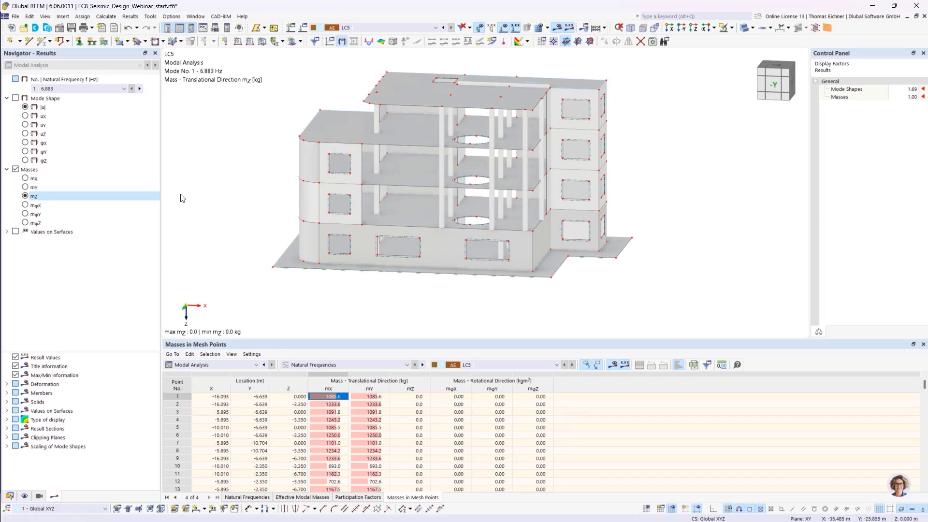
middle_click_drag(232, 153, 229, 173)
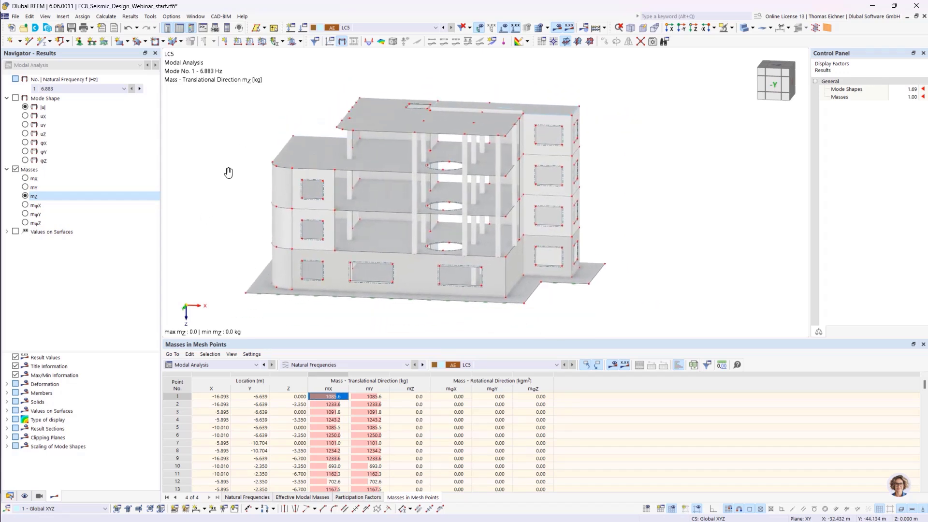
Review the available load cases and the settings of LC5, including its mass import from LC1 - Selfweight.
left_click(369, 27)
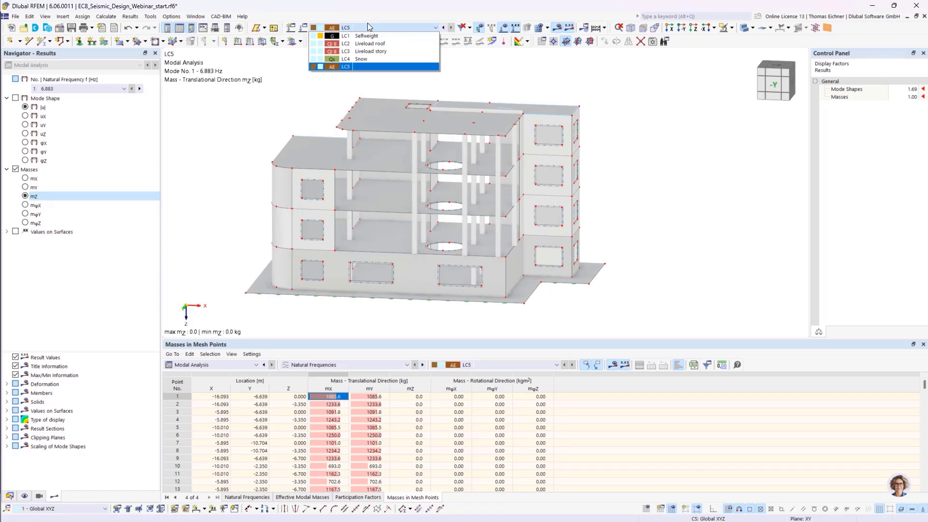
left_click(368, 27)
left_click(303, 28)
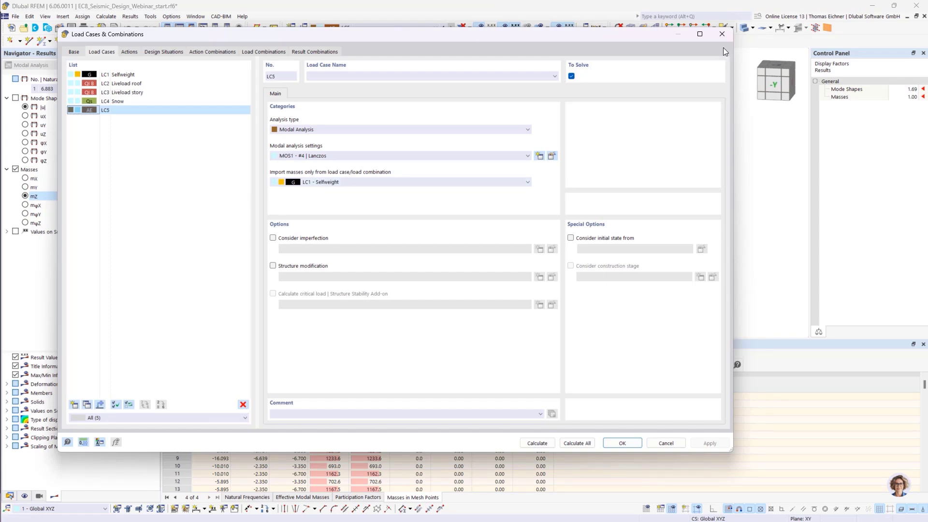
left_click(723, 35)
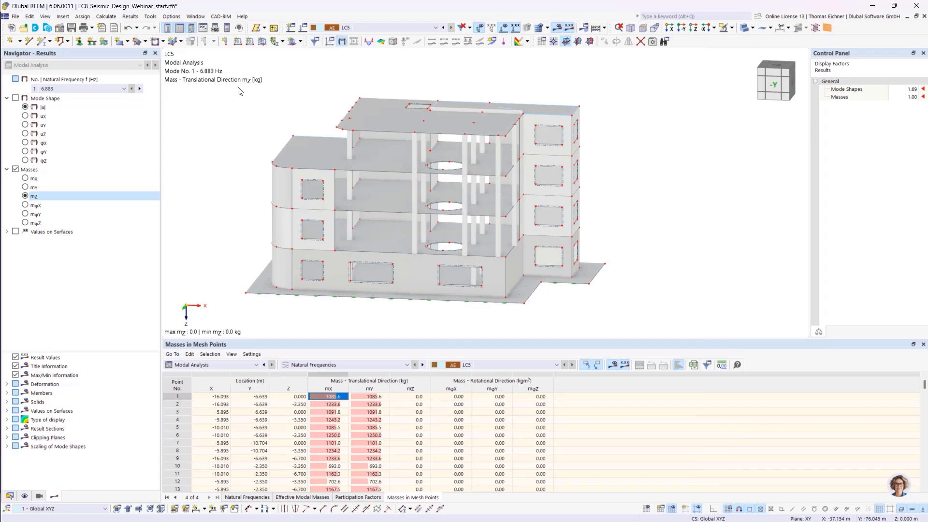
Create a nodal load of type Mass with 123 t in LC5 and assign it to the free corner node of the roof slab.
left_click(225, 41)
left_click_drag(407, 105, 319, 126)
left_click(168, 208)
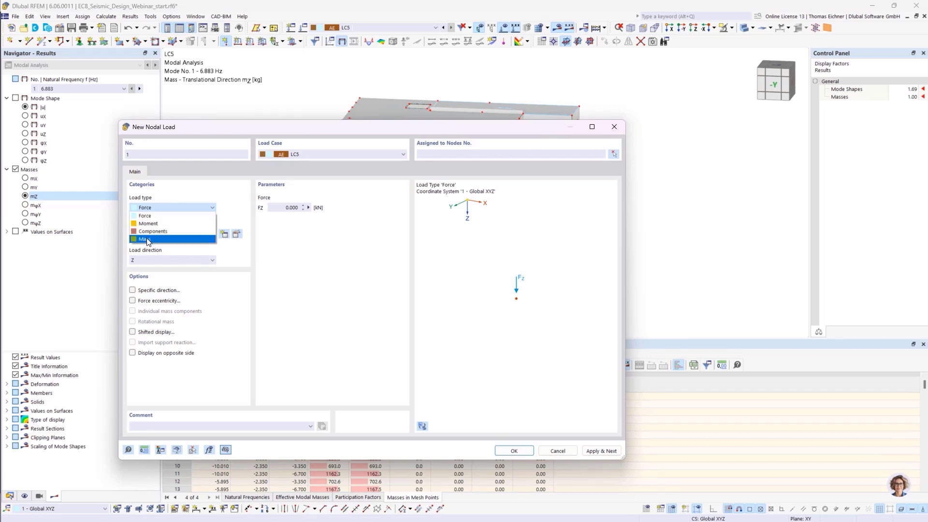
left_click(144, 239)
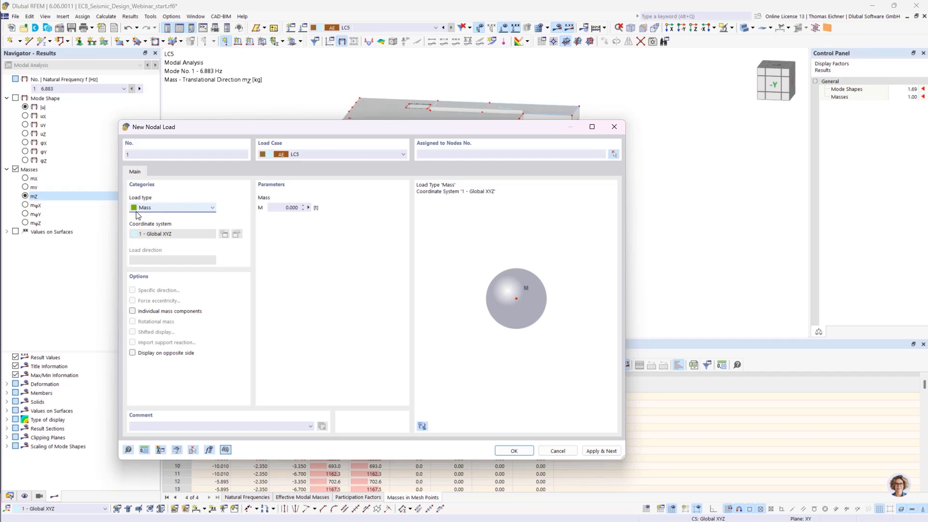
left_click(290, 208)
type("123")
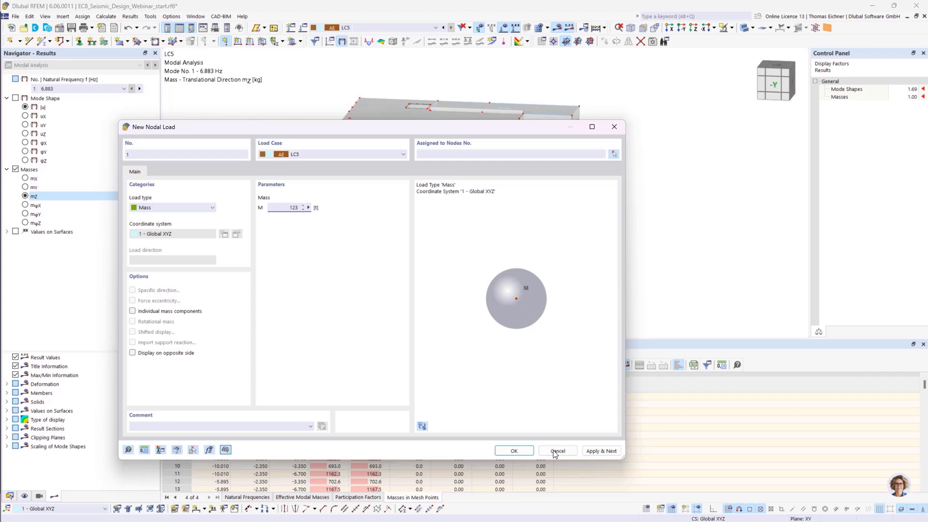
left_click(514, 450)
left_click(338, 130)
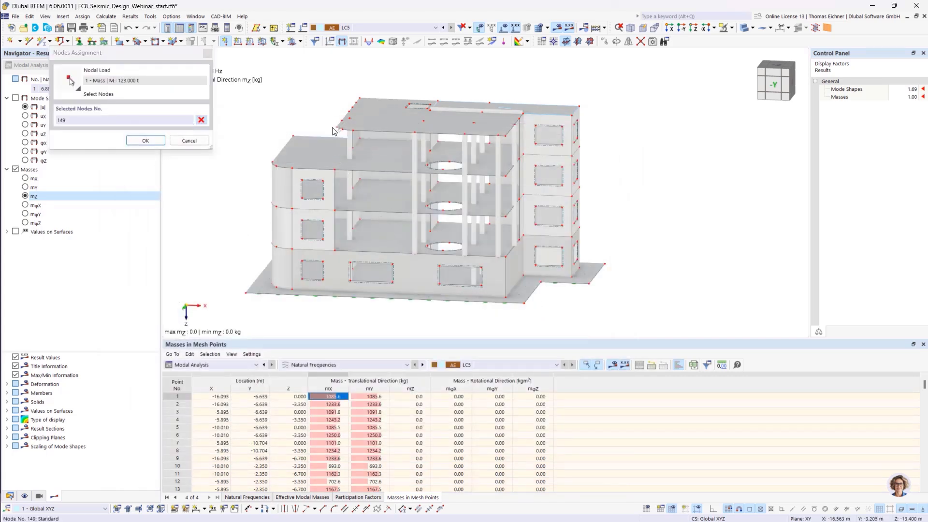
left_click(145, 140)
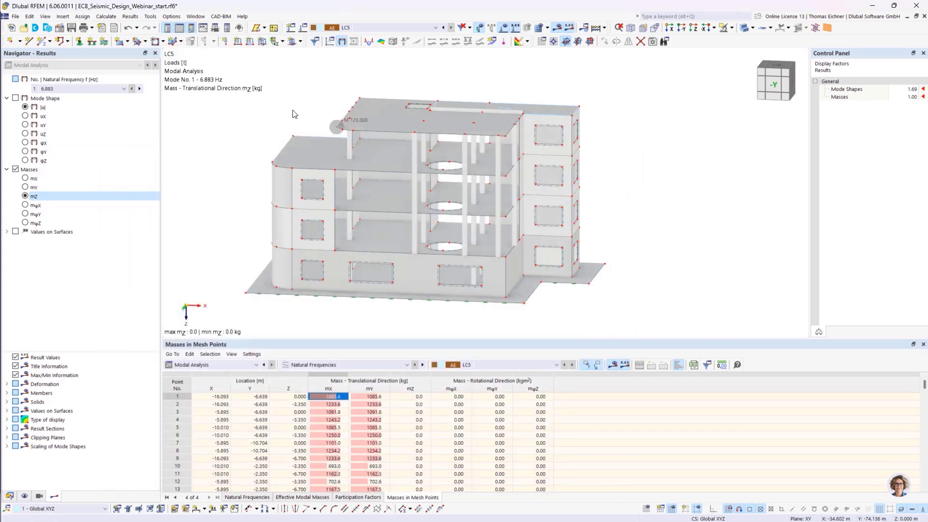
Inspect the 123 t nodal mass at the roof slab's corner and remove it from the model.
left_click(351, 30)
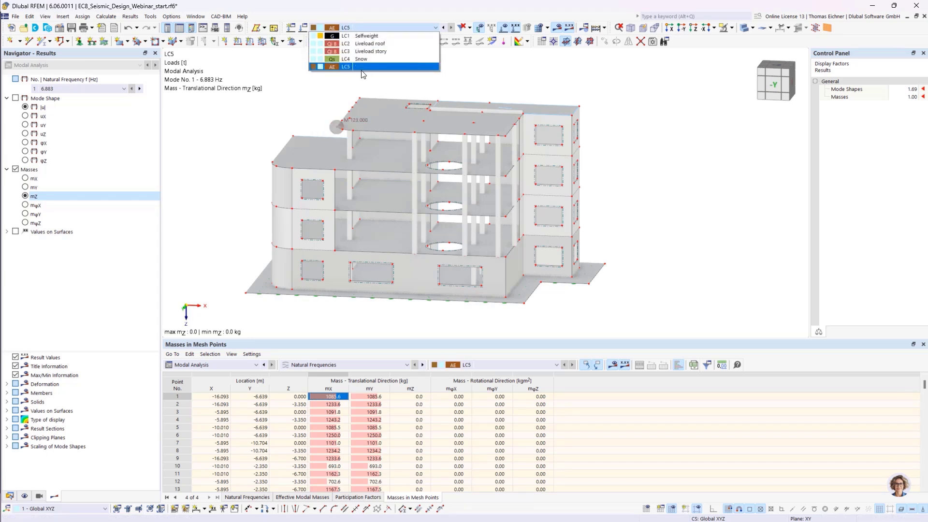
left_click(283, 83)
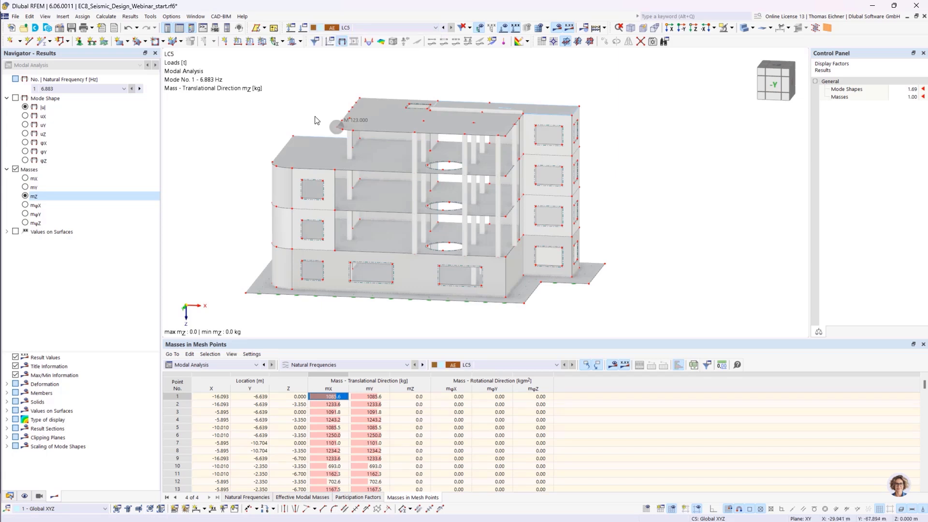
left_click(333, 127)
left_click(311, 96)
scroll(324, 125, "up", 2)
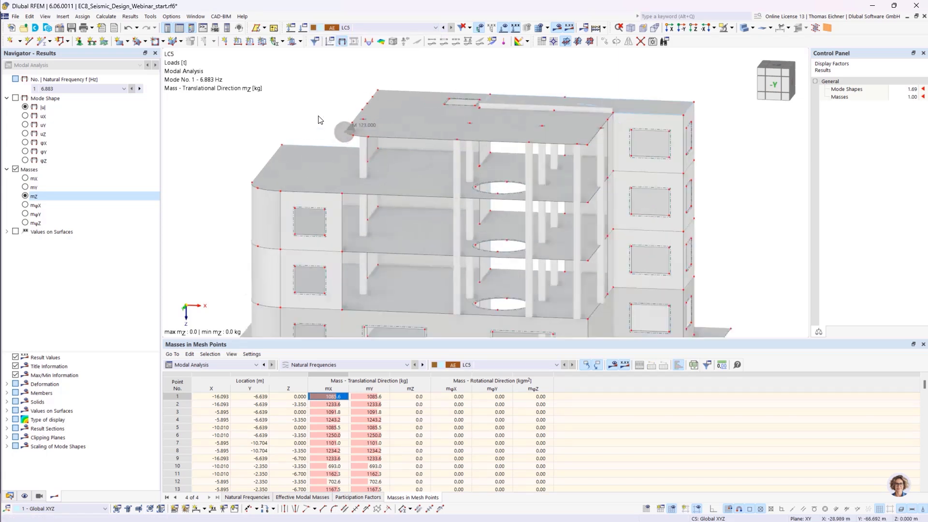
scroll(319, 120, "up", 2)
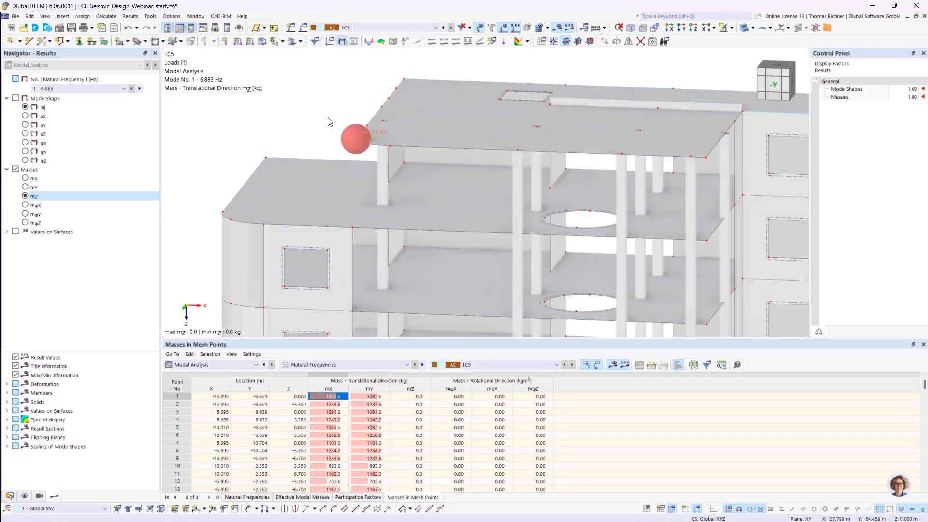
scroll(344, 134, "down", 1)
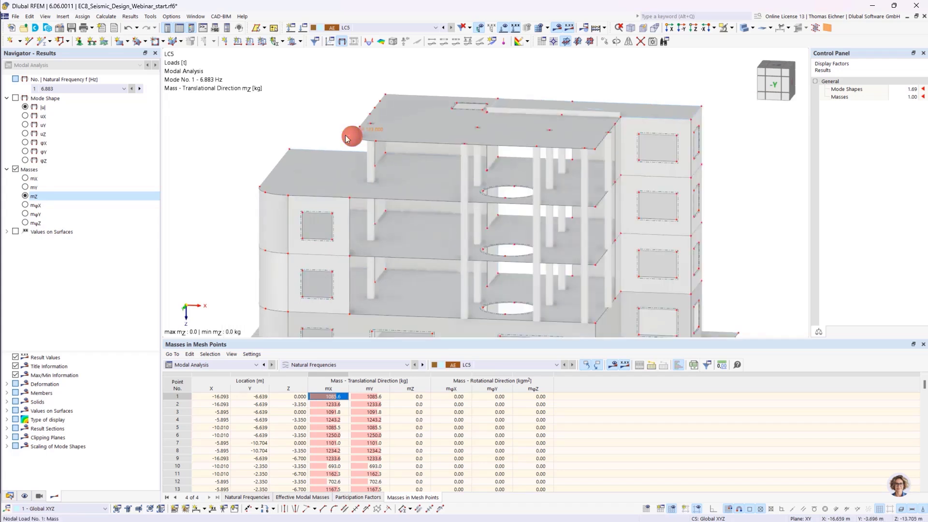
scroll(323, 116, "down", 2)
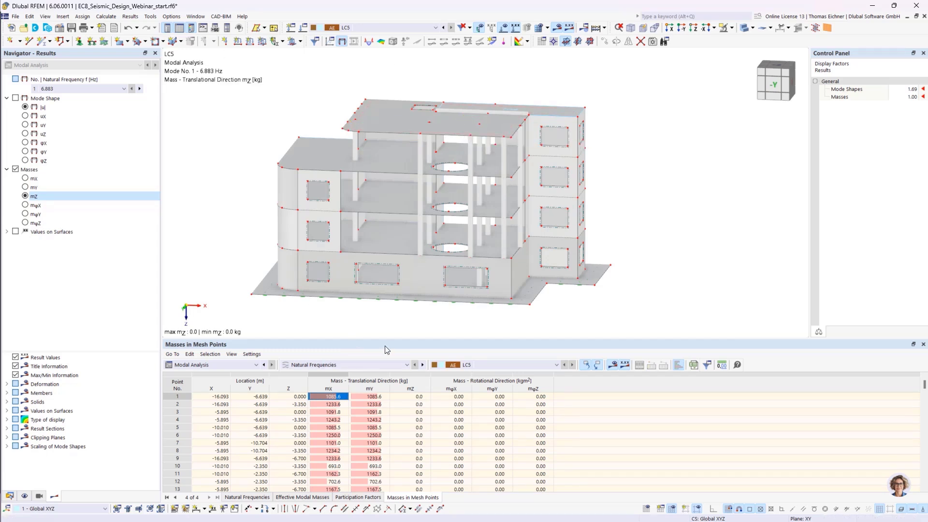
Review the natural frequencies table, the mode shape scaling options and mode 1's normalized displacements |u| from the building's side.
left_click_drag(387, 338, 384, 324)
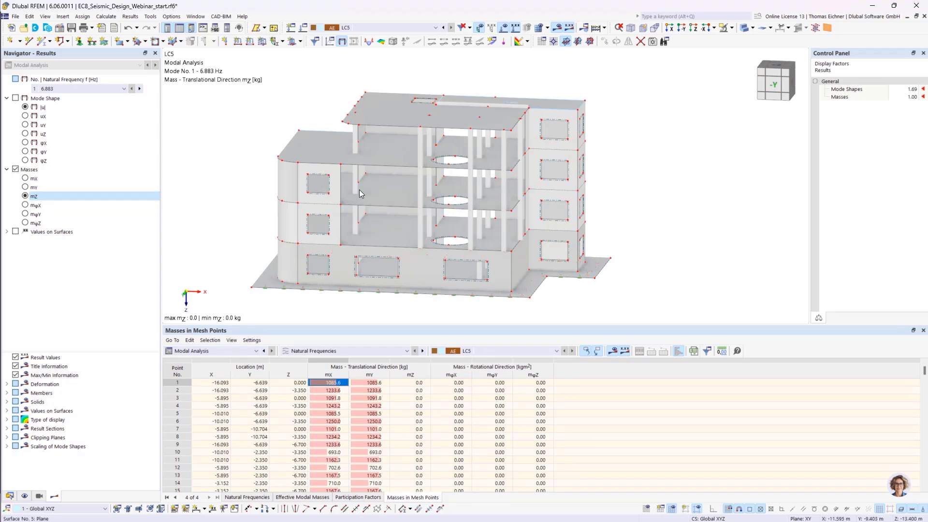
left_click(7, 447)
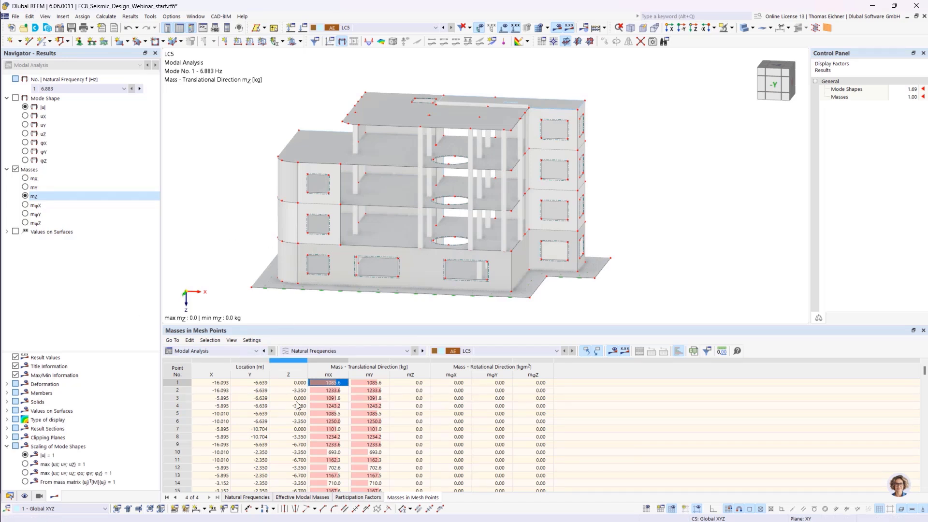
left_click(250, 498)
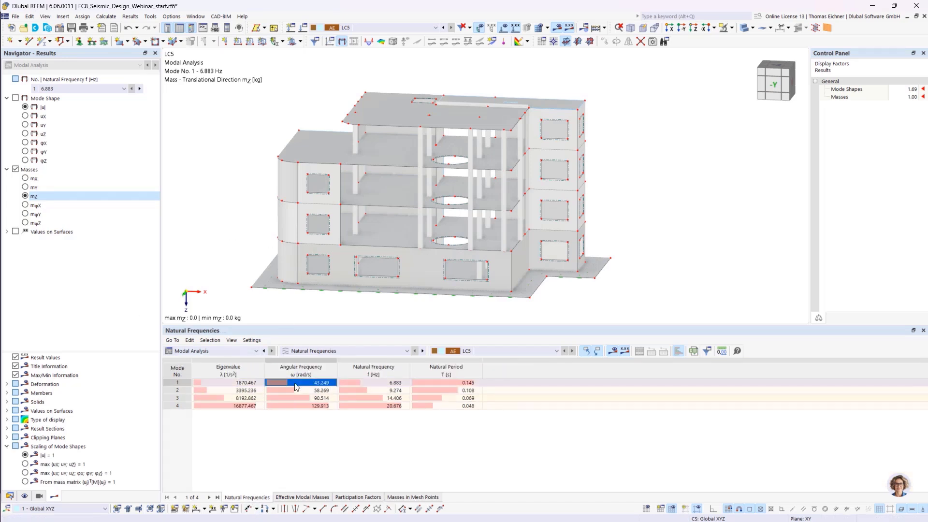
left_click(26, 108)
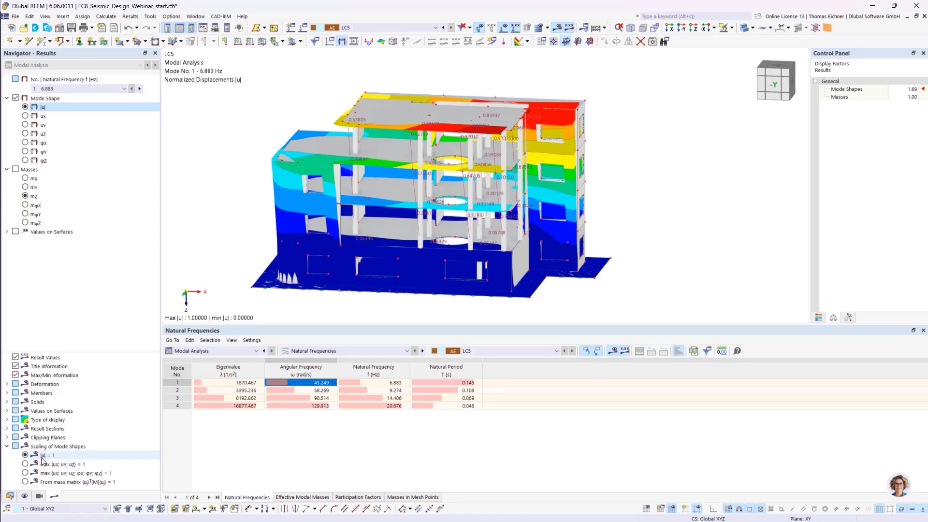
middle_click_drag(783, 187, 620, 190, "ctrl")
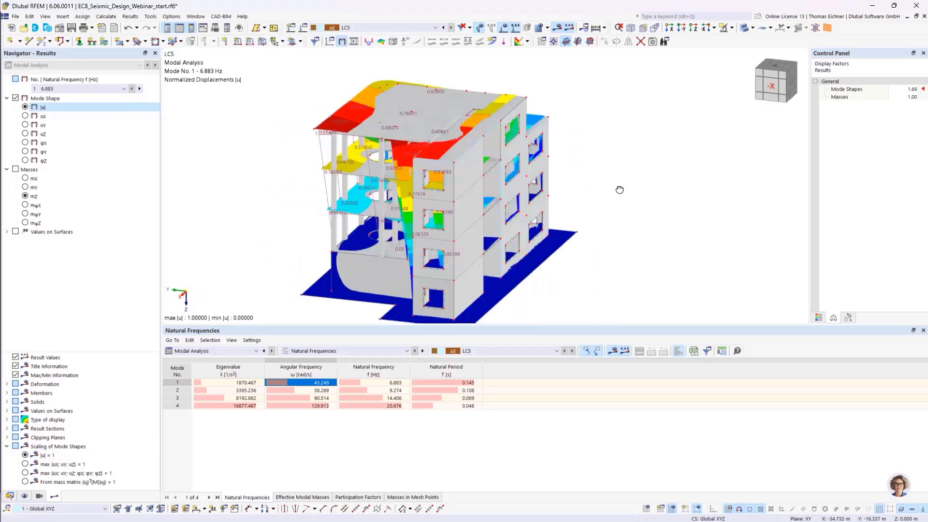
scroll(308, 141, "up", 3)
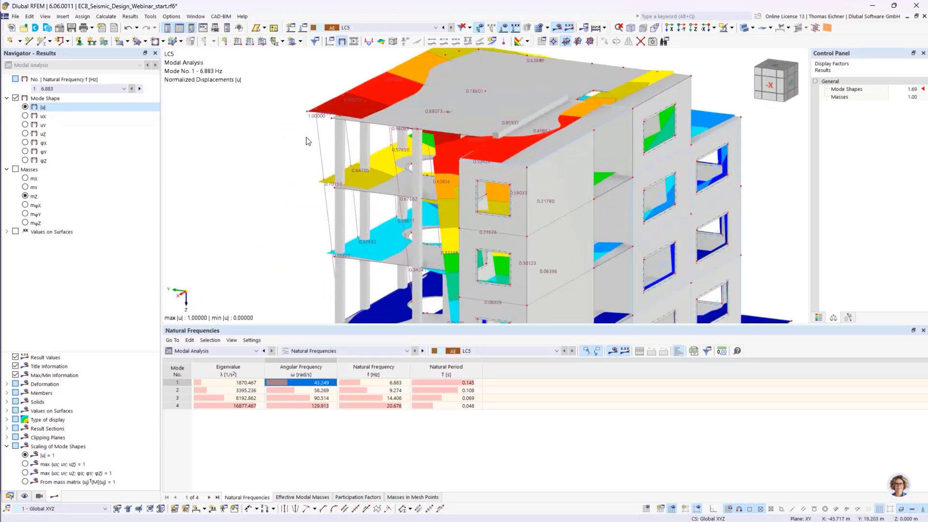
scroll(296, 169, "down", 3)
middle_click_drag(255, 191, 291, 184, "ctrl")
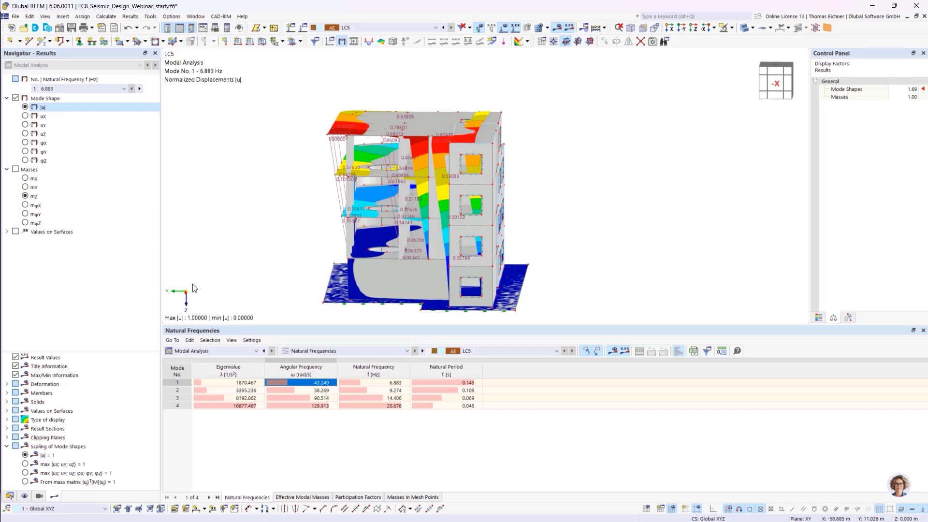
Scale the mode shapes from the mass matrix and examine mode 1's displacement values at the roof corner.
left_click(25, 482)
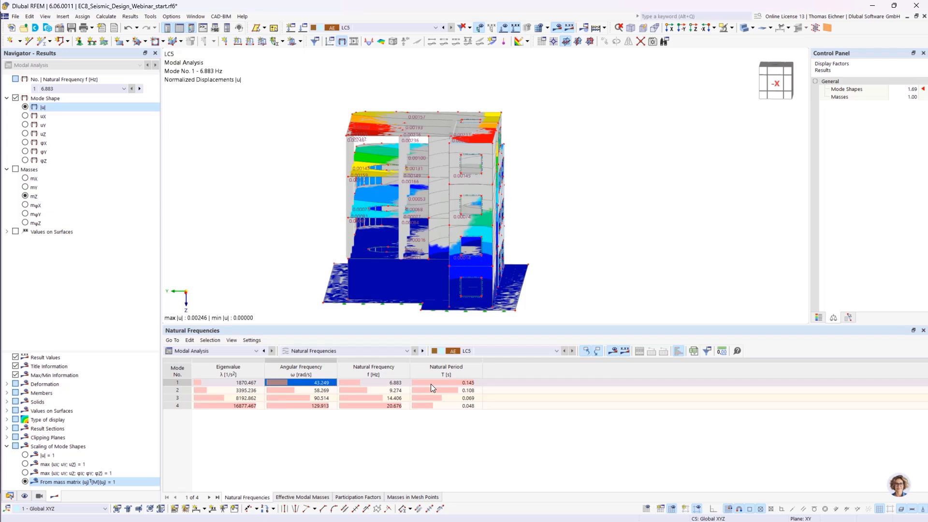
scroll(387, 155, "up", 4)
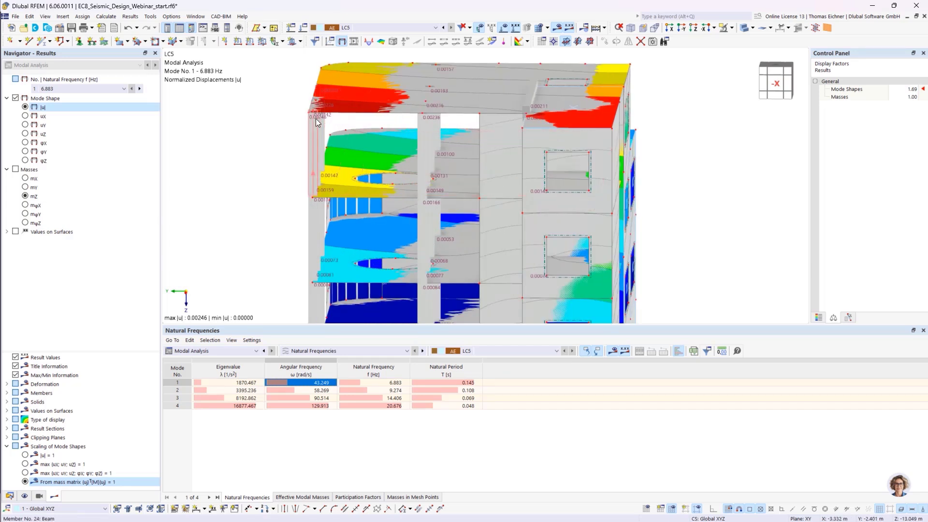
mouse_move(312, 118)
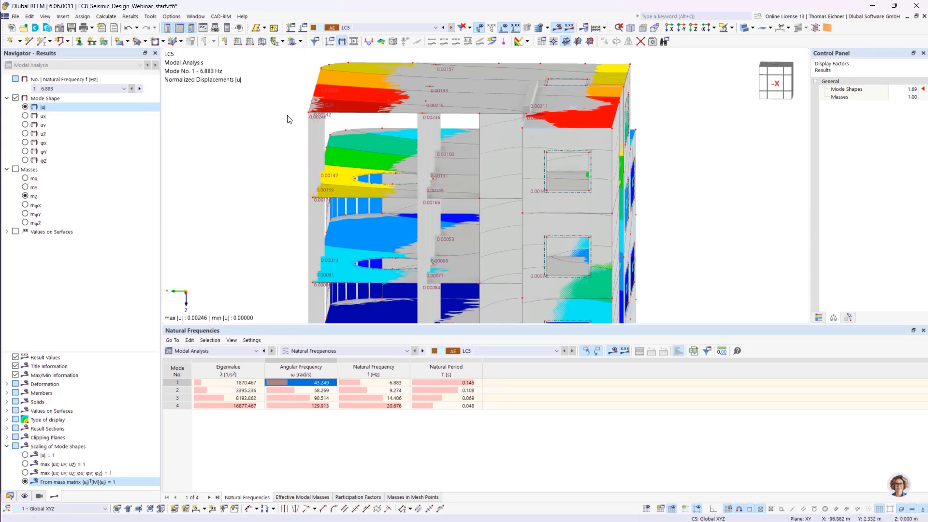
scroll(289, 118, "down", 3)
middle_click_drag(271, 158, 360, 155)
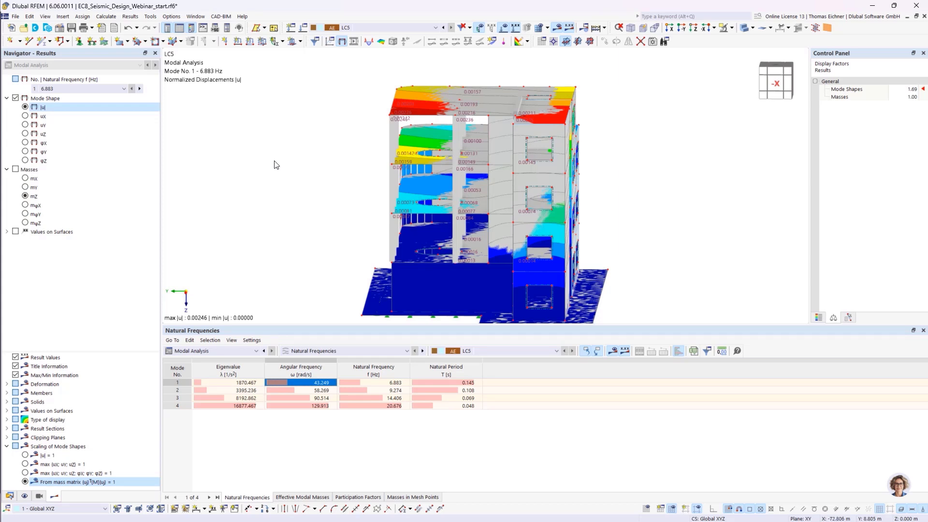
scroll(334, 136, "down", 3)
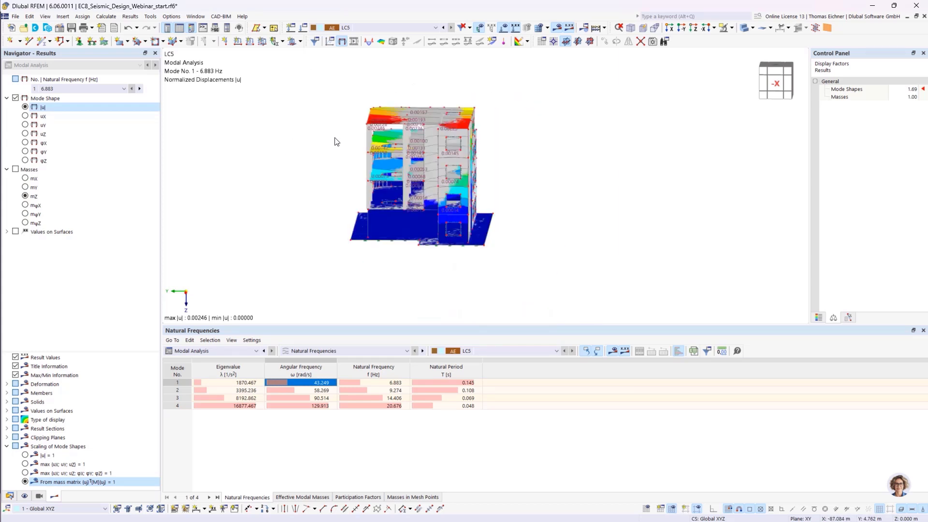
middle_click_drag(327, 162, 297, 191)
Delete the modal analysis load case LC5 and accept that all results are deleted.
left_click(303, 28)
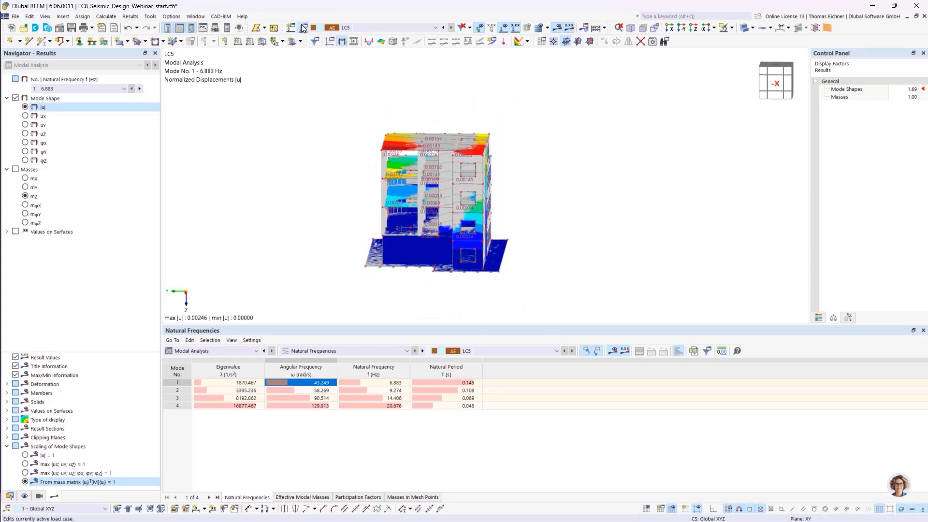
left_click(136, 112)
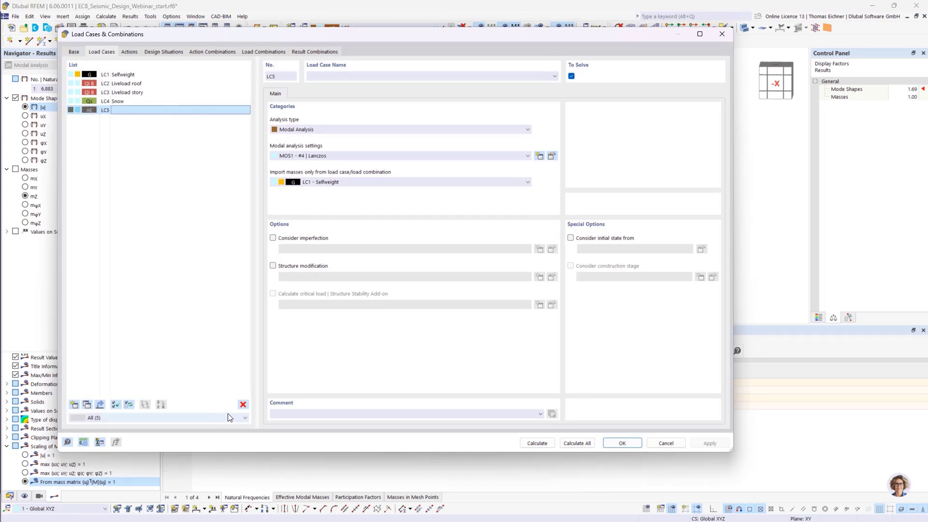
left_click(244, 404)
left_click(469, 293)
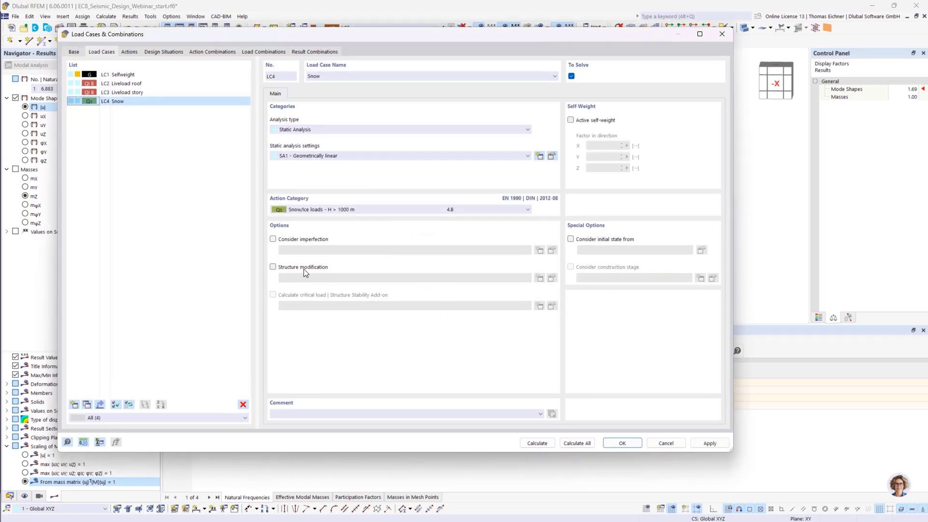
left_click(623, 443)
left_click(507, 309)
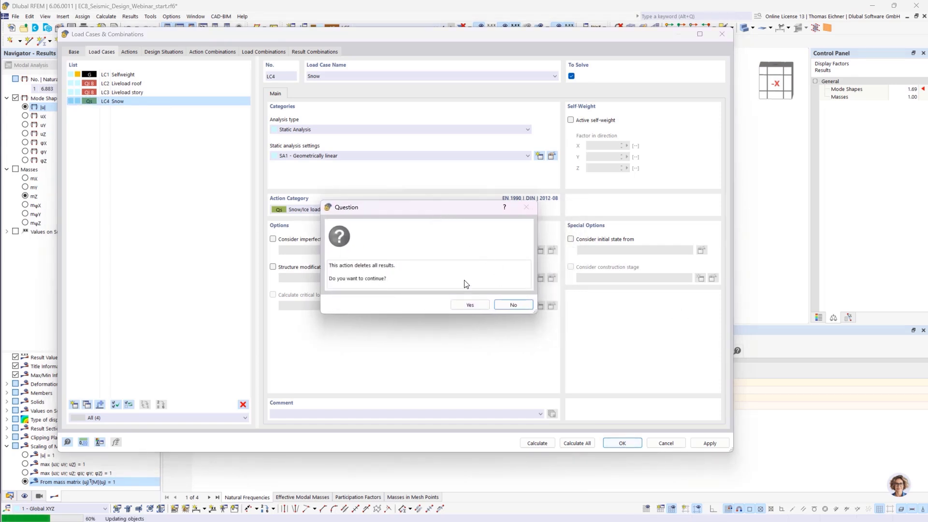
left_click(471, 305)
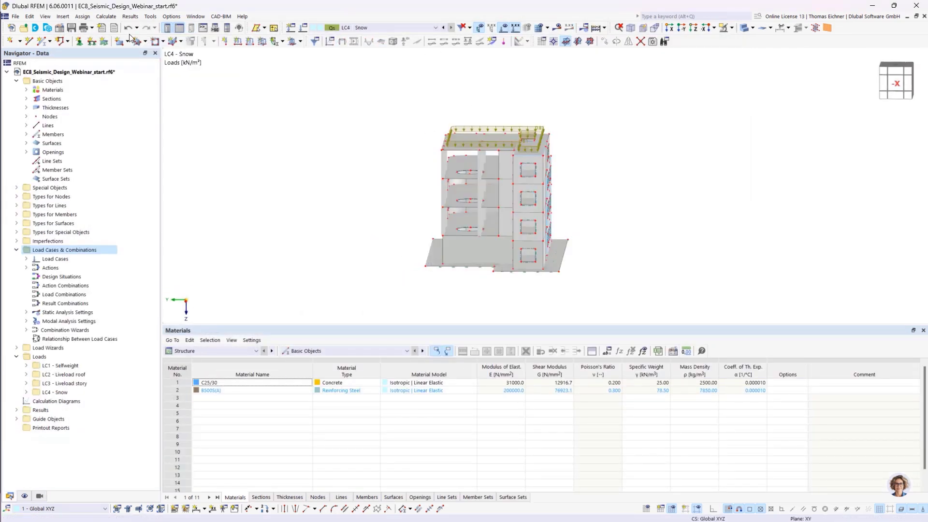
Activate the Response Spectrum Analysis and Concrete Design add-ons in the model's base data.
left_click(58, 30)
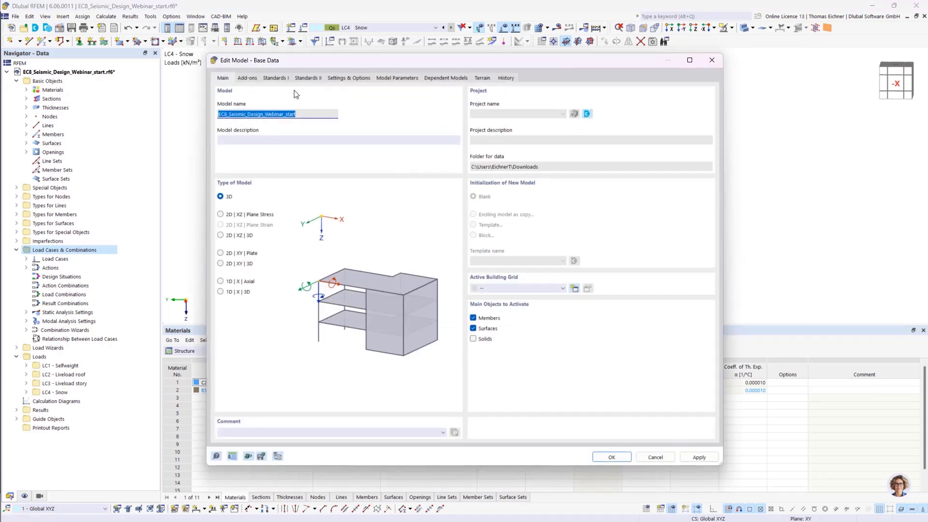
left_click(247, 79)
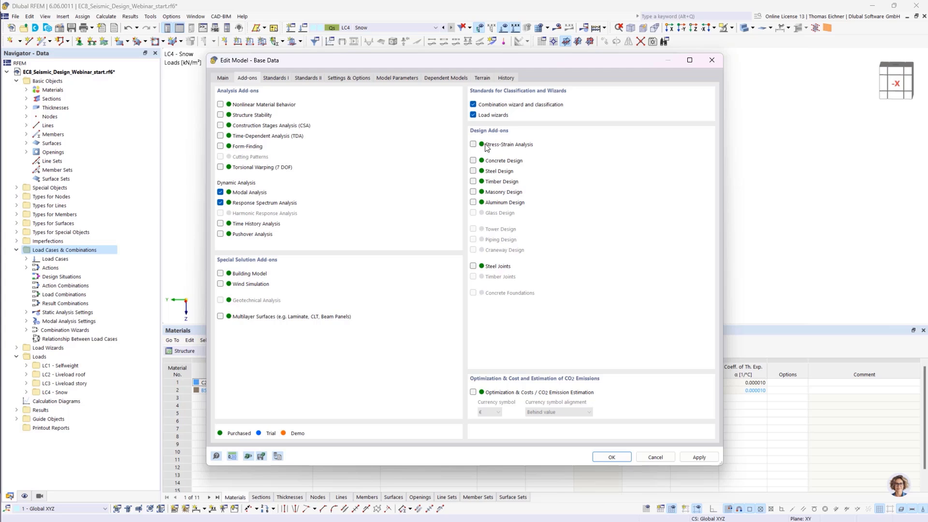
left_click(473, 161)
Show outdated editions for the EN 1998 dynamic analysis standard, choose national annex DIN | 2023-11 and accept the base data.
left_click(273, 78)
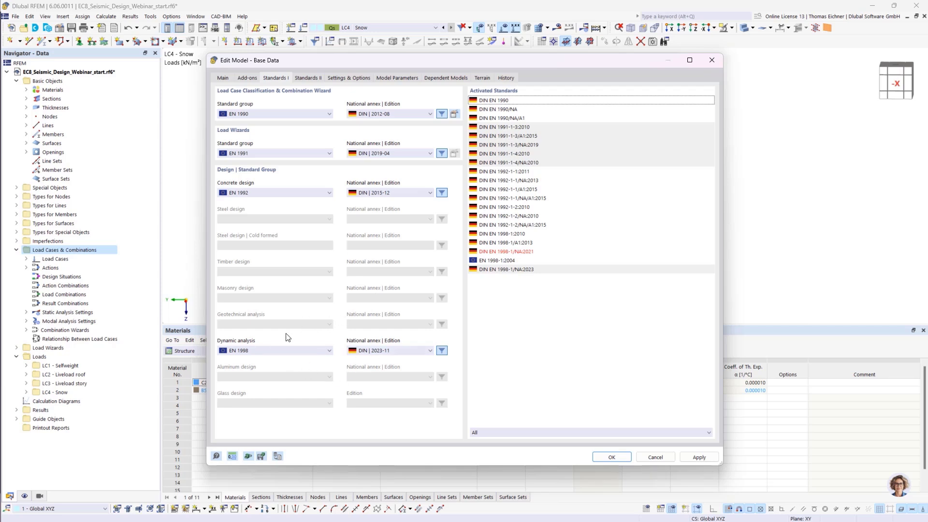
left_click(381, 350)
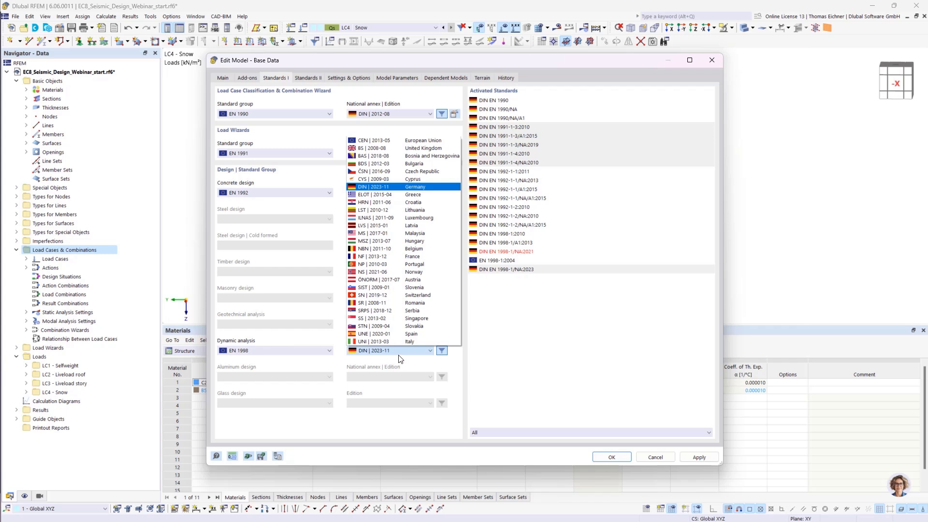
left_click(406, 356)
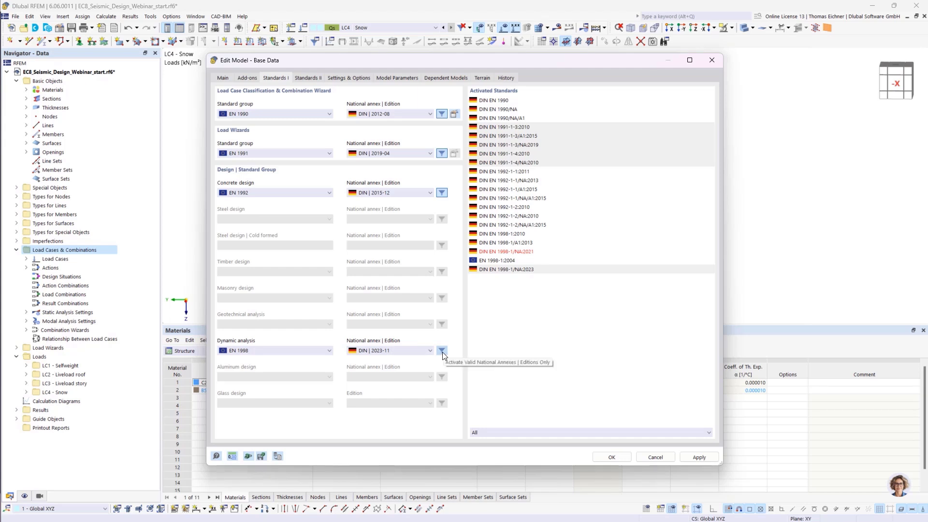
left_click(430, 350)
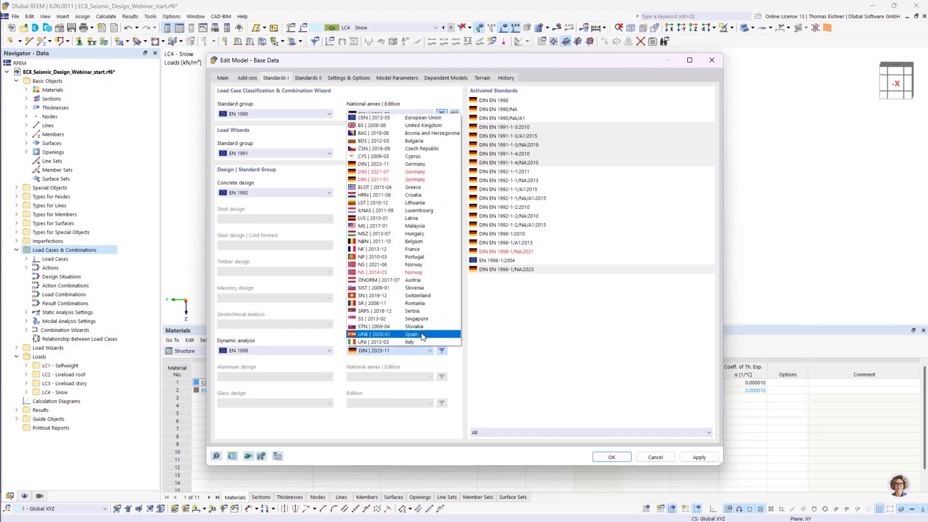
left_click(386, 164)
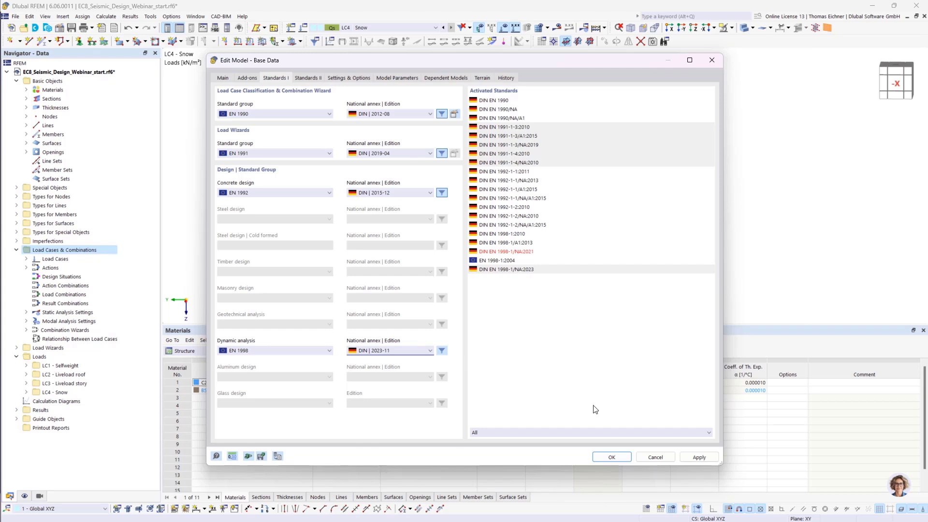
left_click(612, 459)
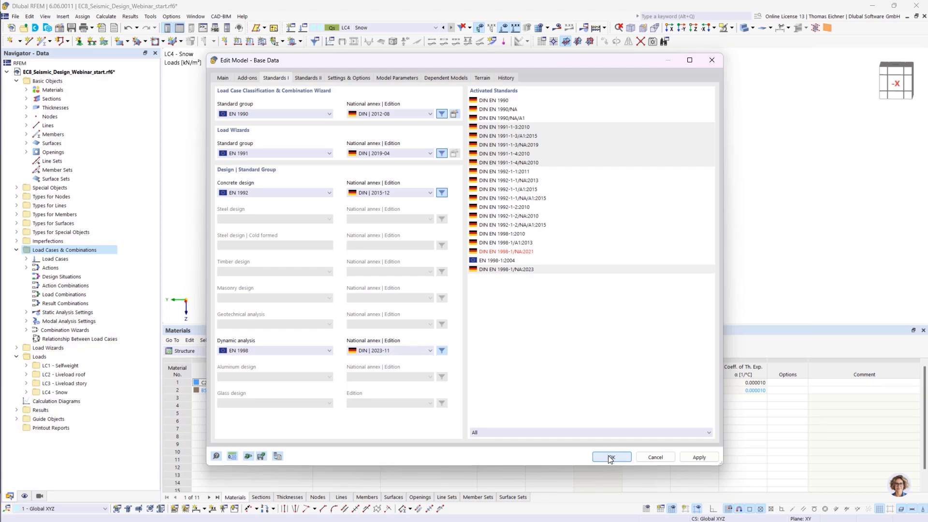
left_click(610, 458)
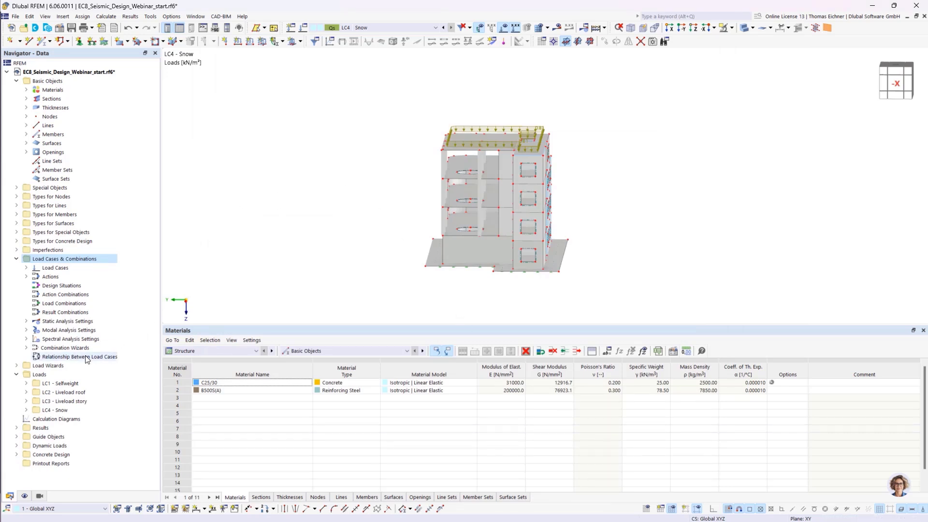
Look through the modal and spectral analysis settings and the dynamic loads, including the response spectra and accelerograms, in the model data.
left_click(66, 331)
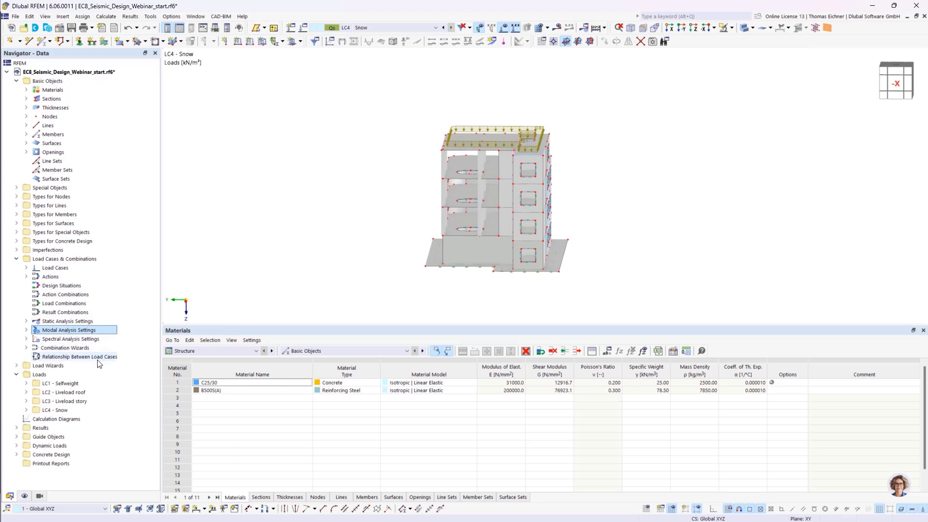
left_click(45, 340)
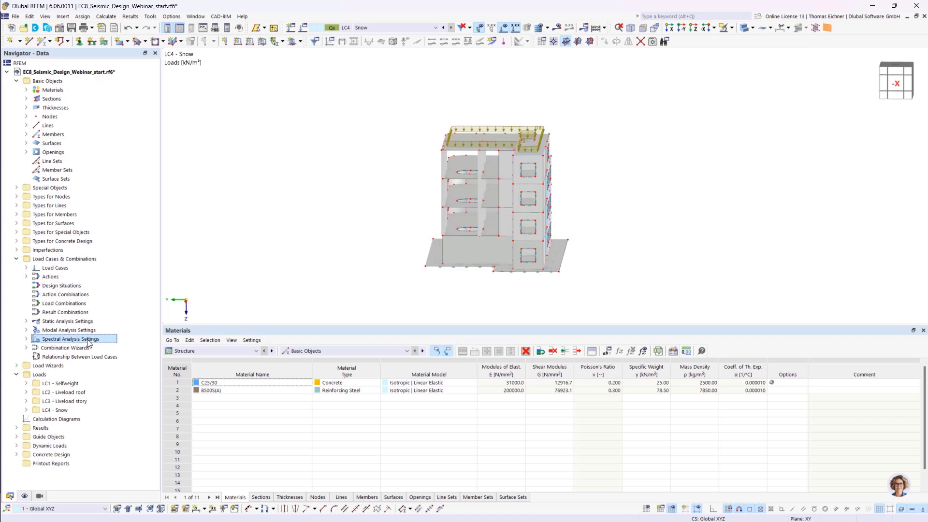
left_click(68, 446)
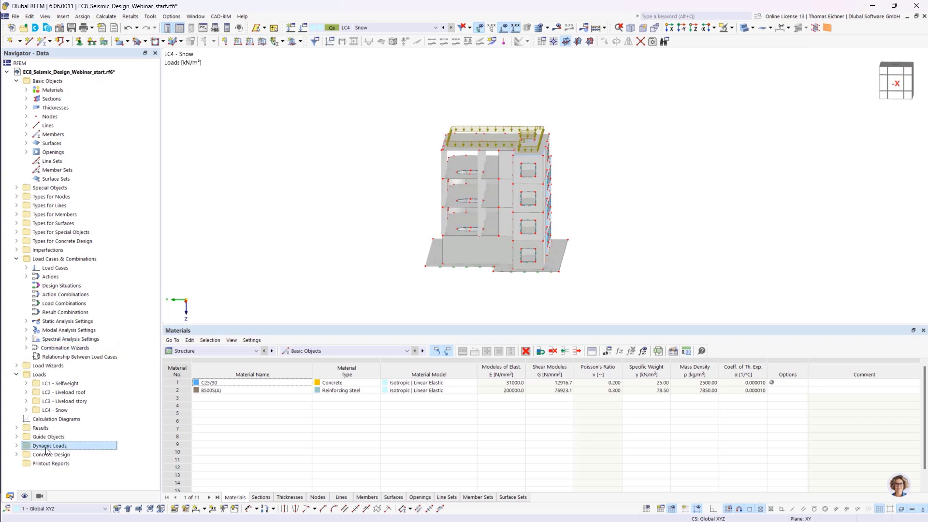
left_click(17, 446)
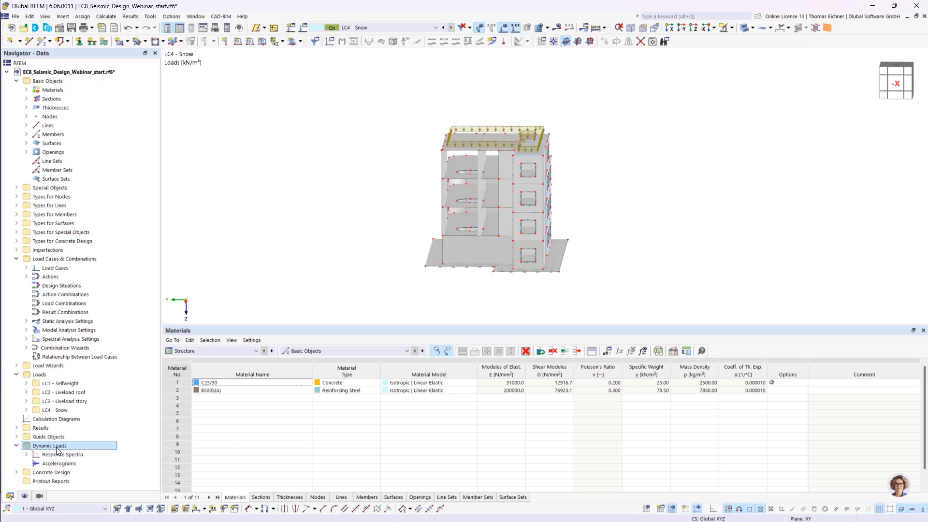
double_click(57, 453)
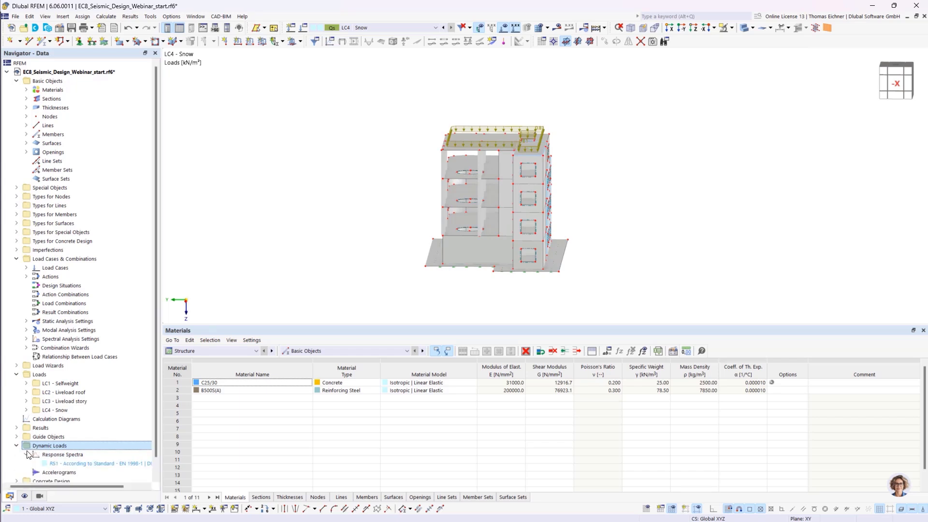
left_click(57, 463)
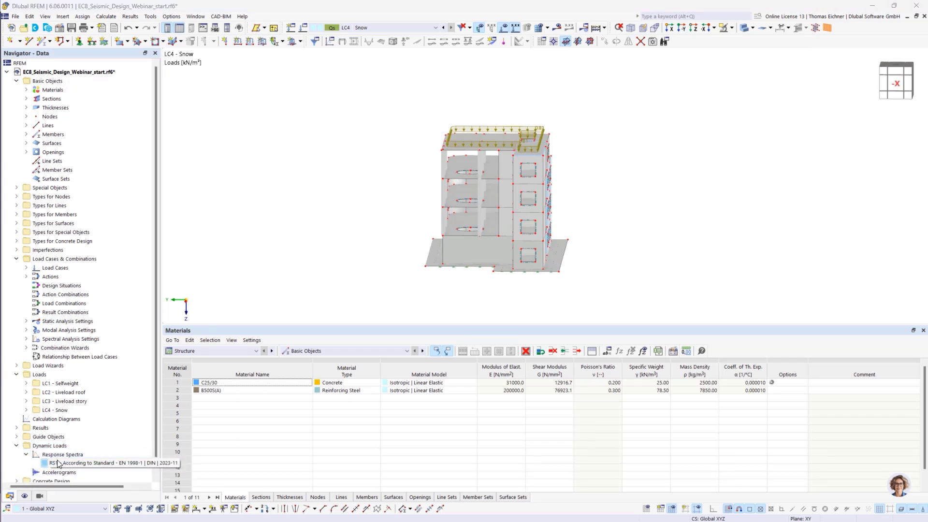
left_click(55, 473)
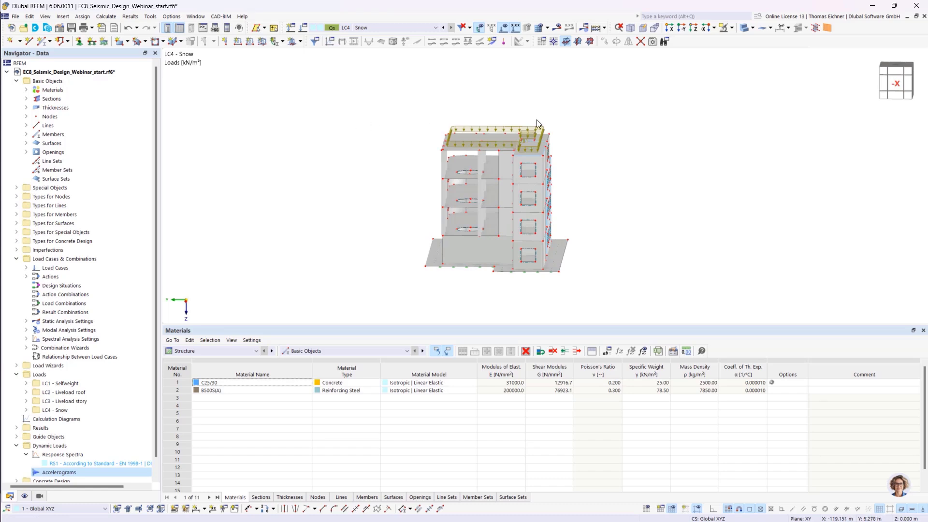
Review the base settings for load cases and combinations, including the EN 1990 standard, combination wizard and result combination options.
left_click(303, 27)
left_click_drag(340, 34, 372, 65)
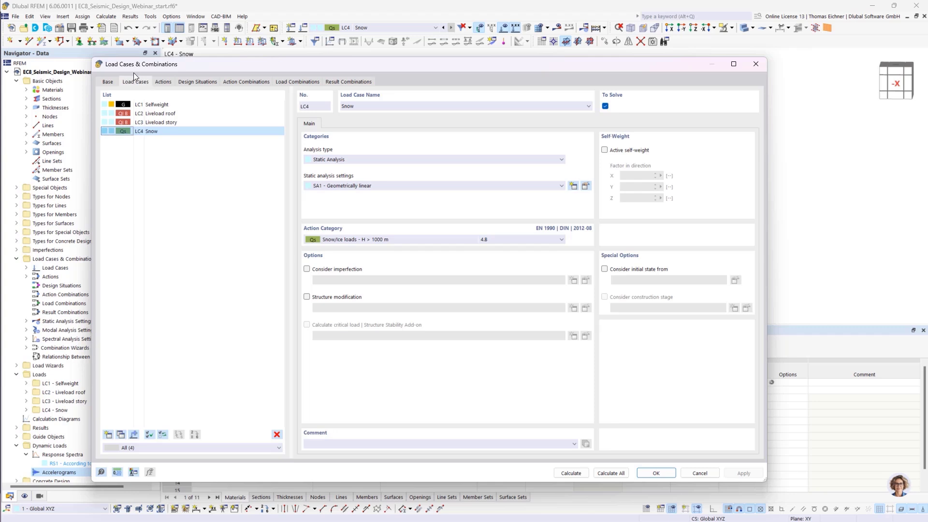
left_click(110, 82)
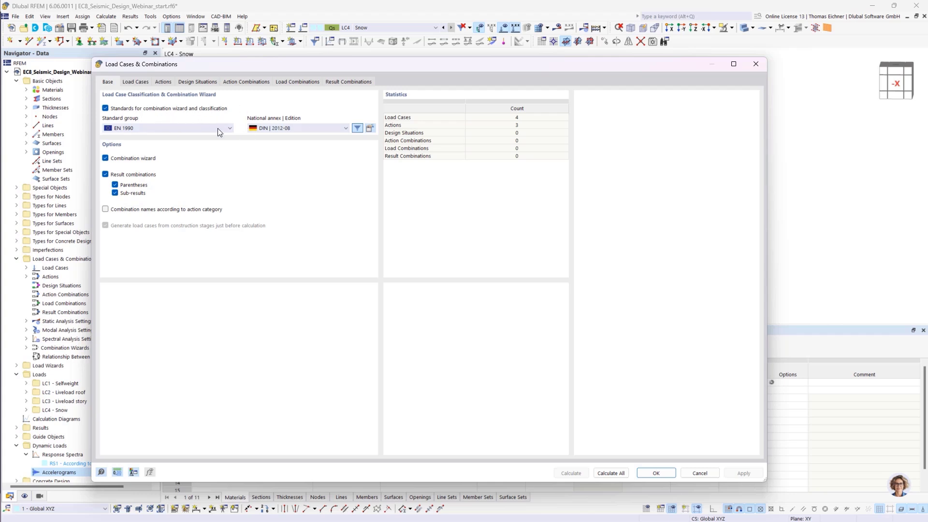
left_click(115, 193)
left_click(115, 193)
left_click(115, 185)
Compare the action categories of the live load cases LC2 Liveload roof and LC3 Liveload story.
left_click(135, 82)
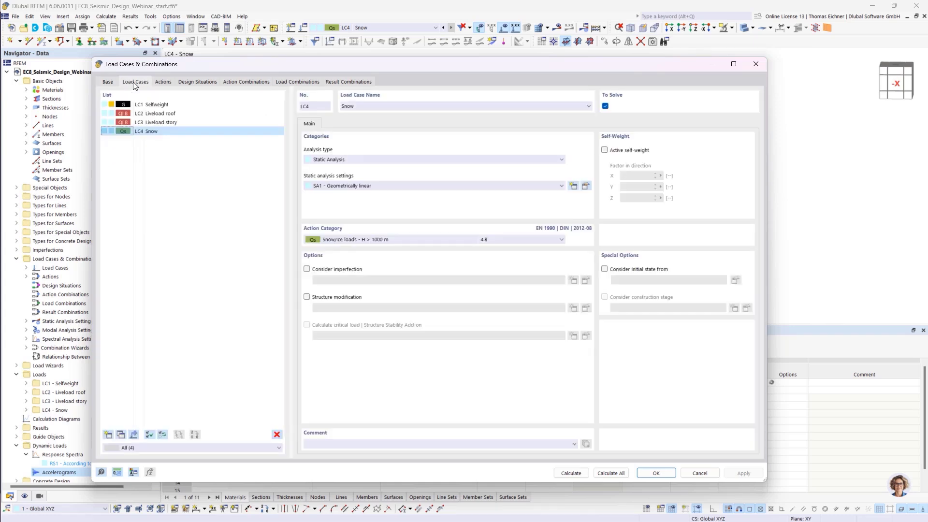
left_click(149, 115)
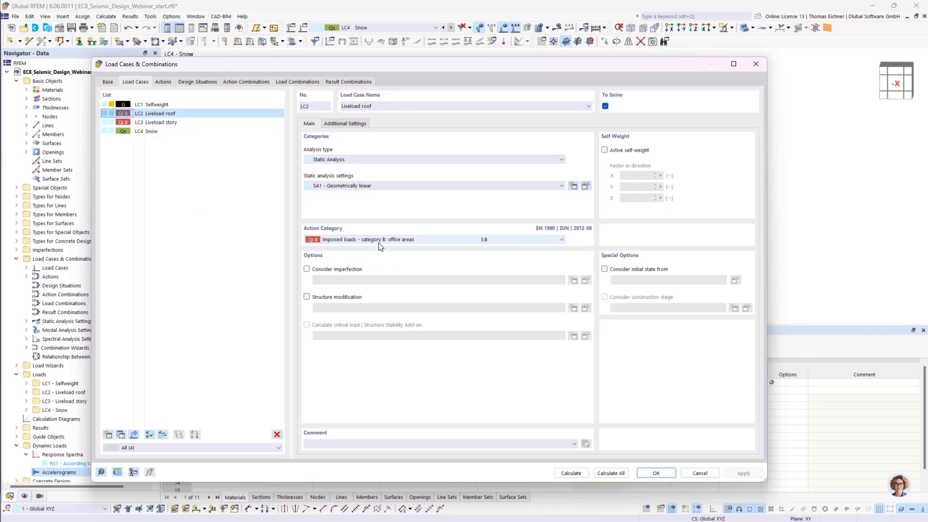
left_click(148, 122)
left_click(145, 115)
left_click(146, 122)
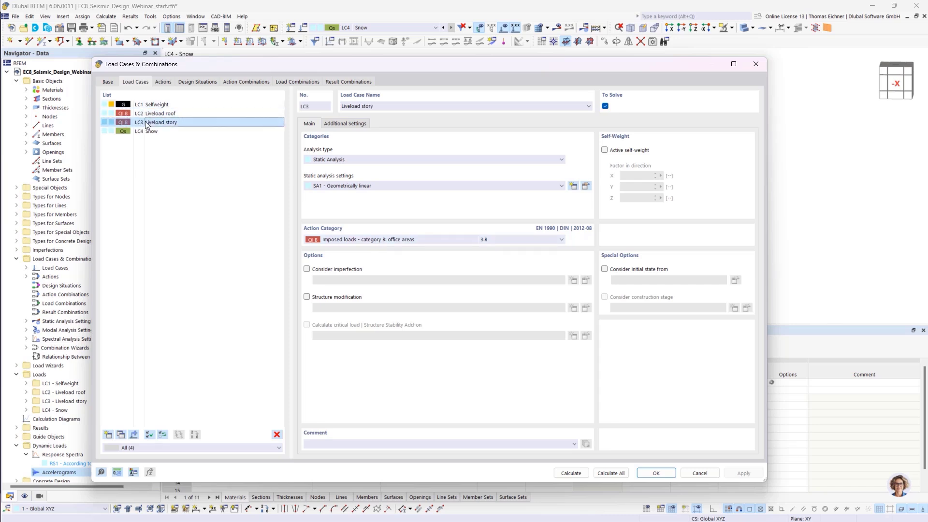
left_click(147, 114)
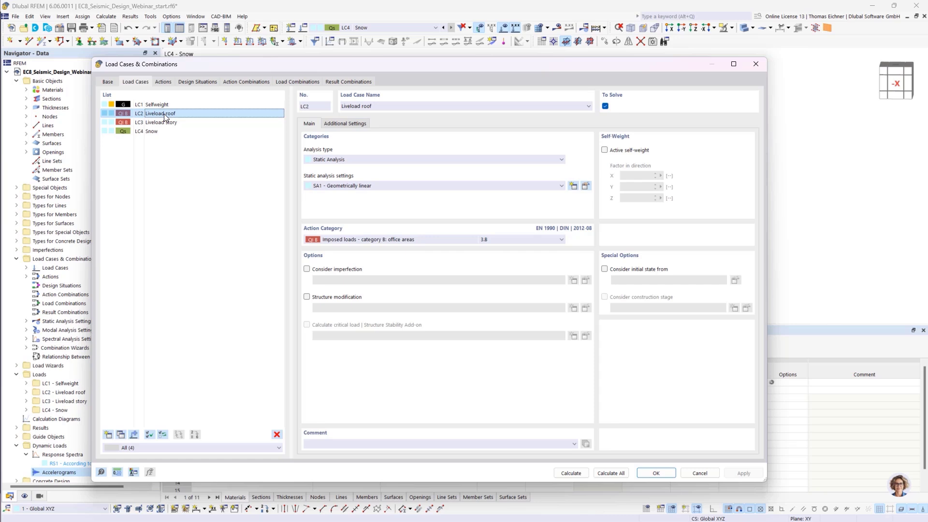
left_click(164, 123)
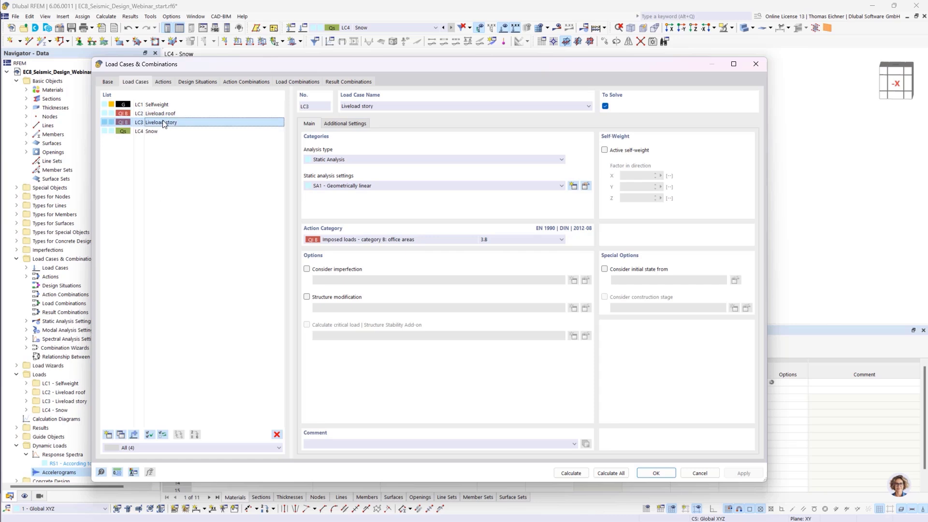
Check LC2's mass combination option in the additional settings and set LC3 Liveload story to Other floors.
left_click(344, 124)
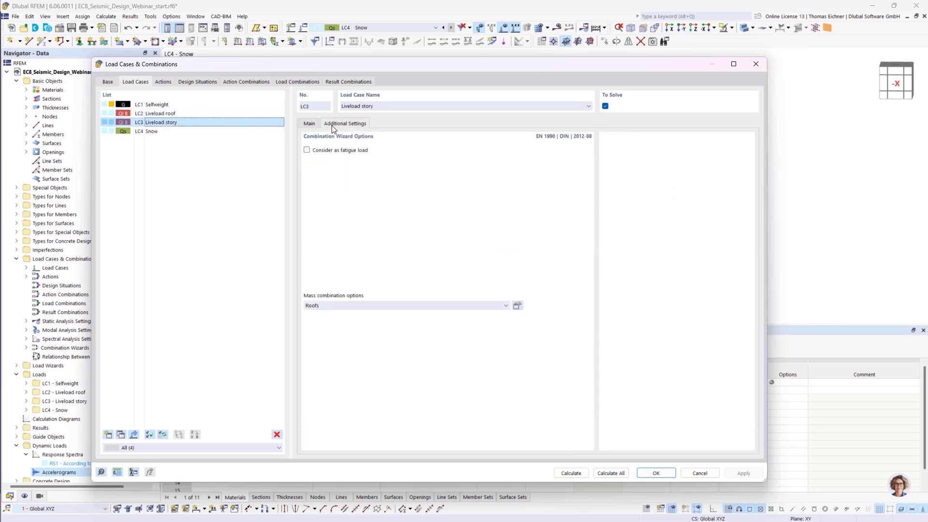
left_click(182, 113)
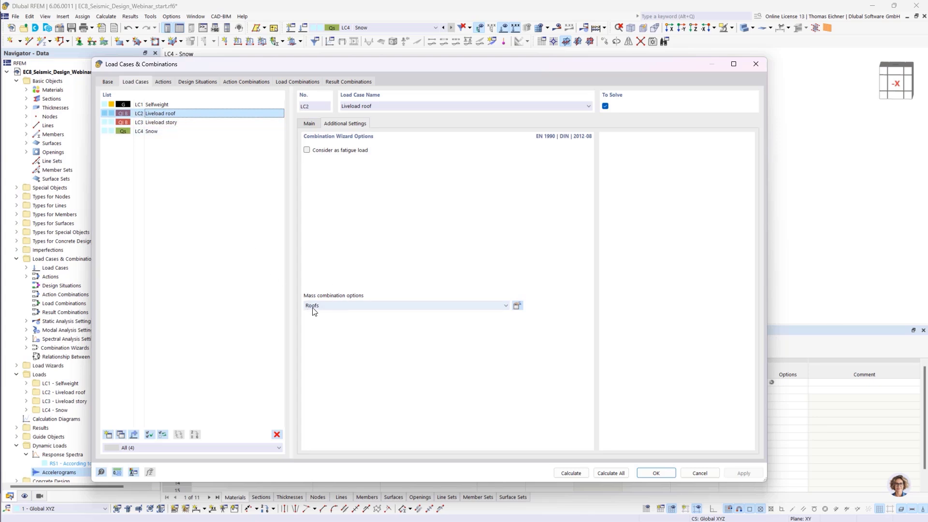
left_click(152, 122)
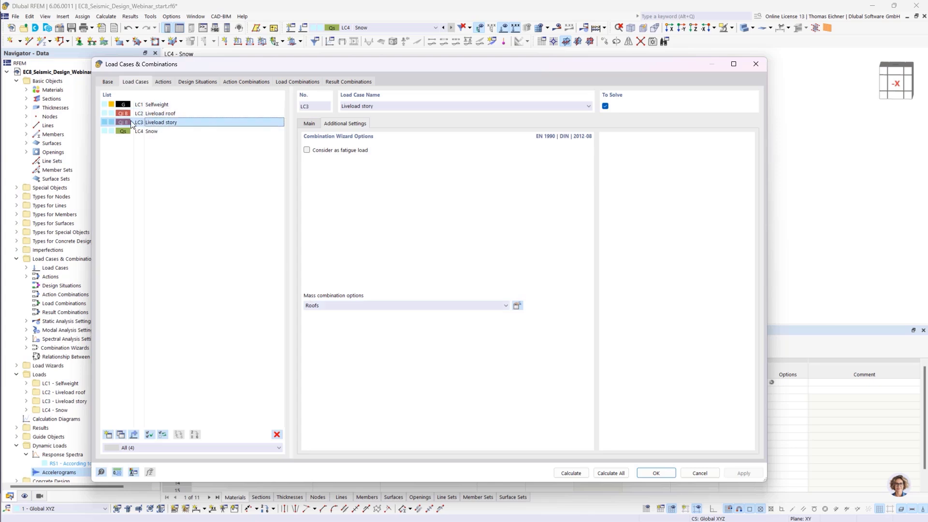
left_click(320, 306)
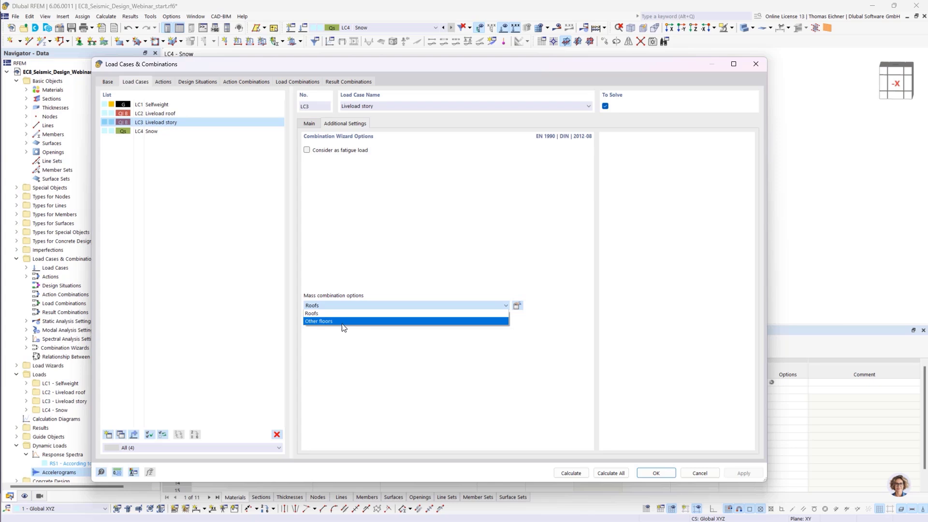
left_click(346, 322)
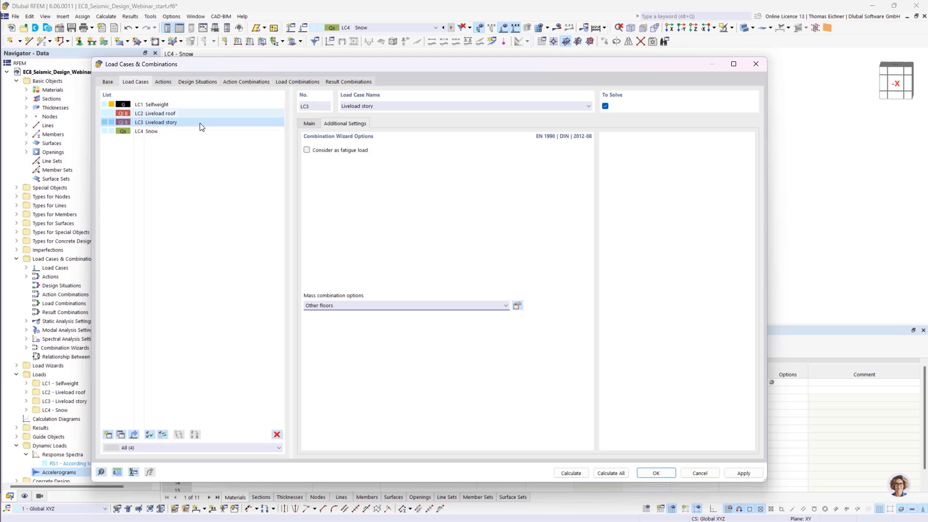
left_click(198, 173)
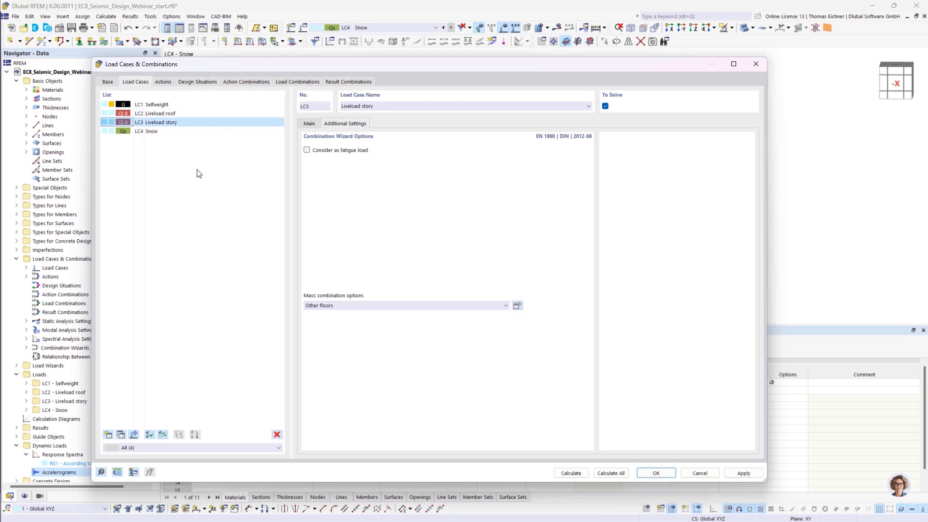
Create a design situation of type Seismic/Mass Combination - psi-E,i.
left_click(198, 81)
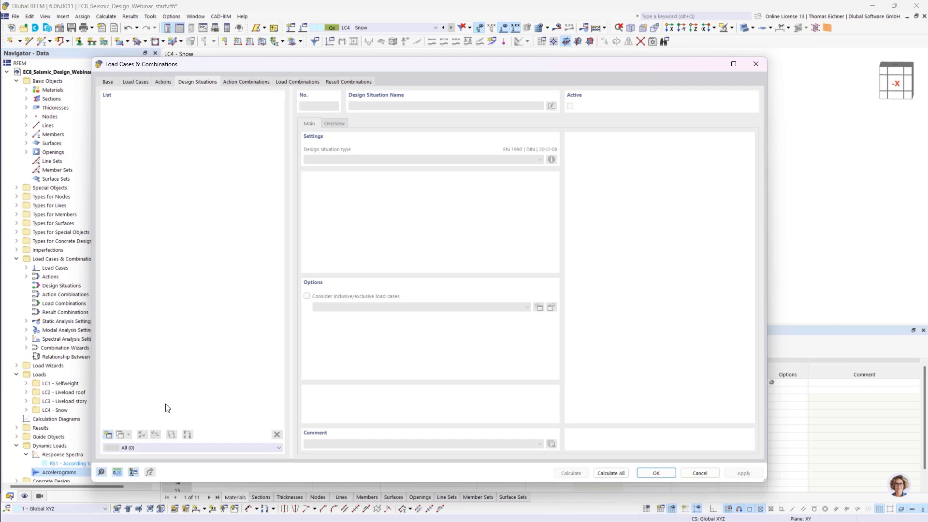
left_click(108, 435)
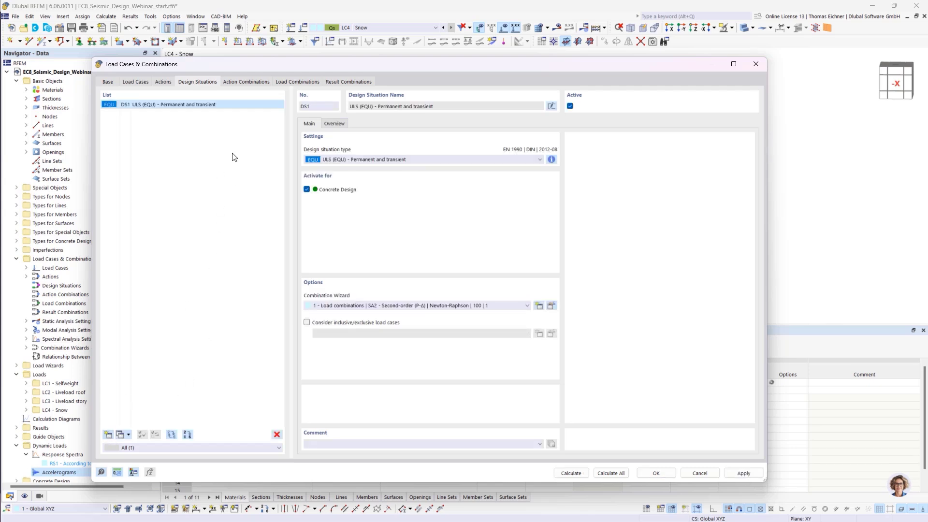
left_click(351, 160)
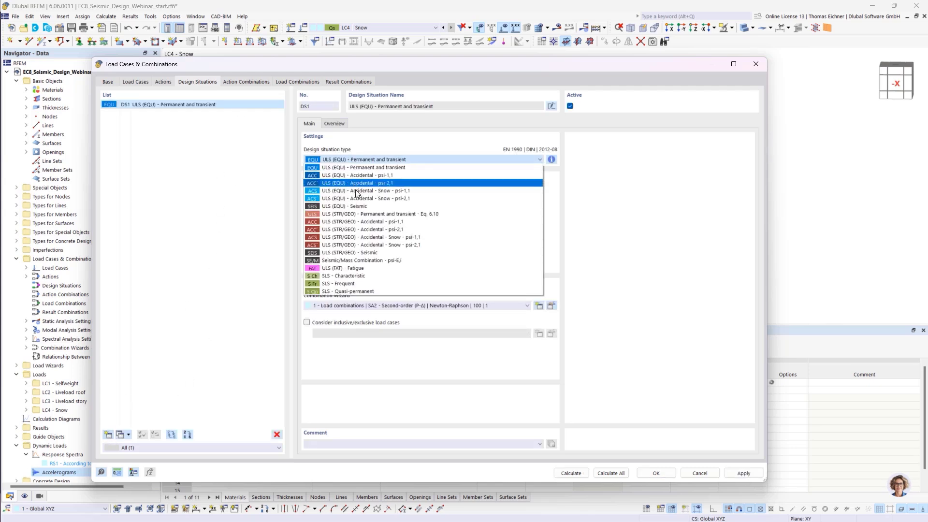
left_click(397, 264)
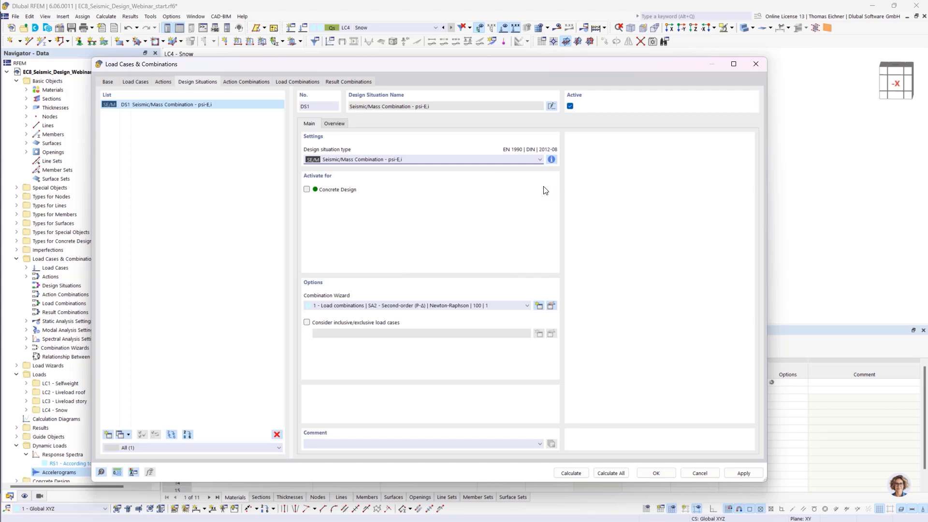
Examine the combination rules of the Seismic/Mass design situation and the load case factors assigned in load combination CO1.
left_click(551, 160)
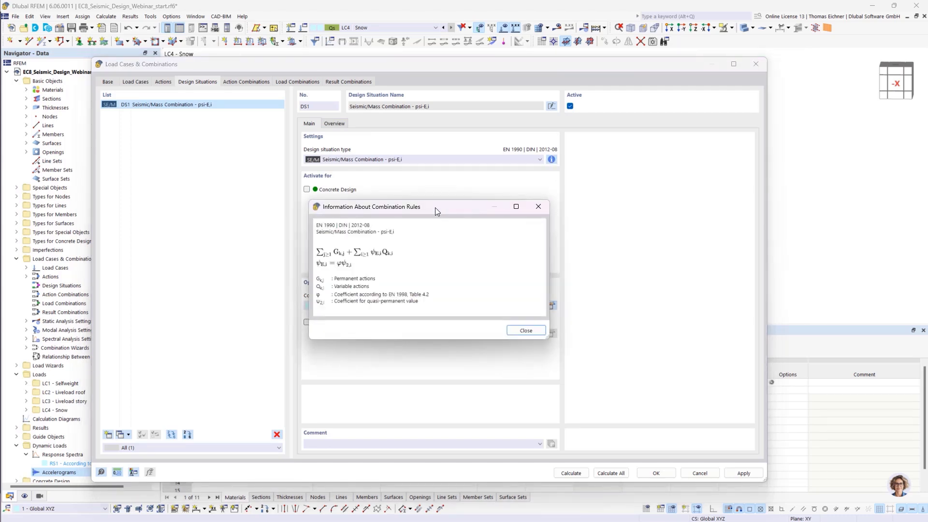
left_click_drag(435, 207, 671, 159)
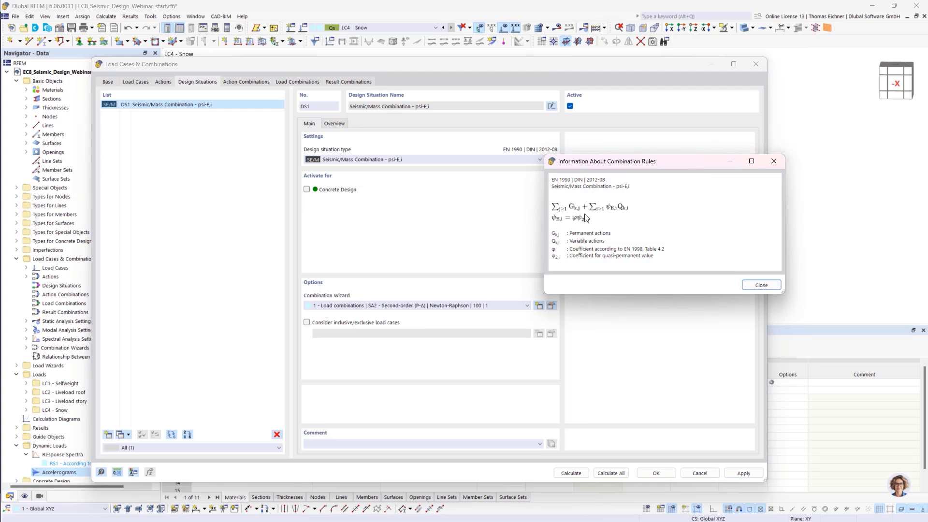
left_click(779, 162)
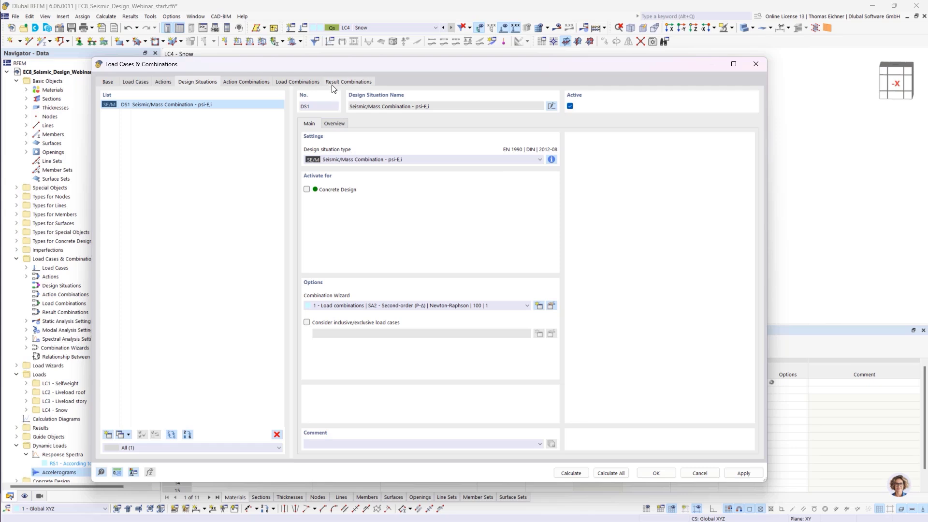
left_click(290, 82)
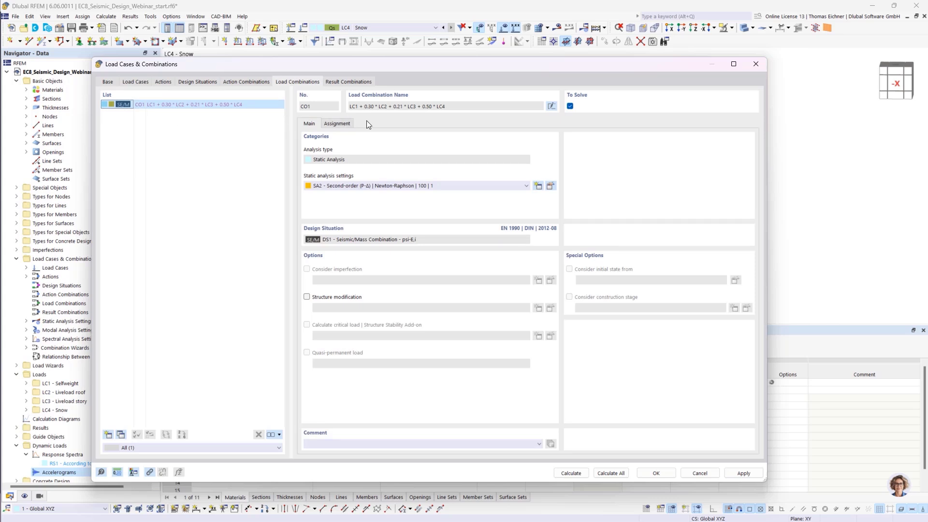
left_click(344, 123)
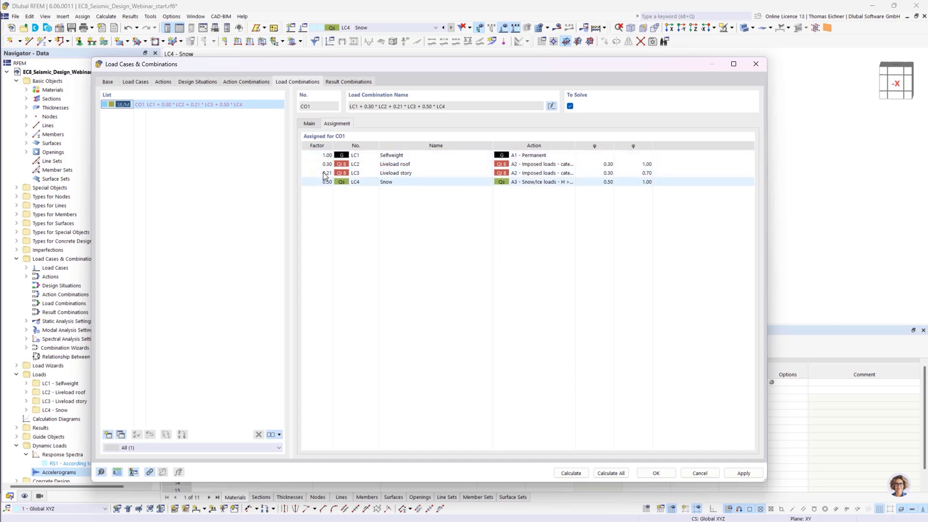
Add load case LC5 with the Modal Analysis type, importing masses only from load combination CO1.
left_click(131, 82)
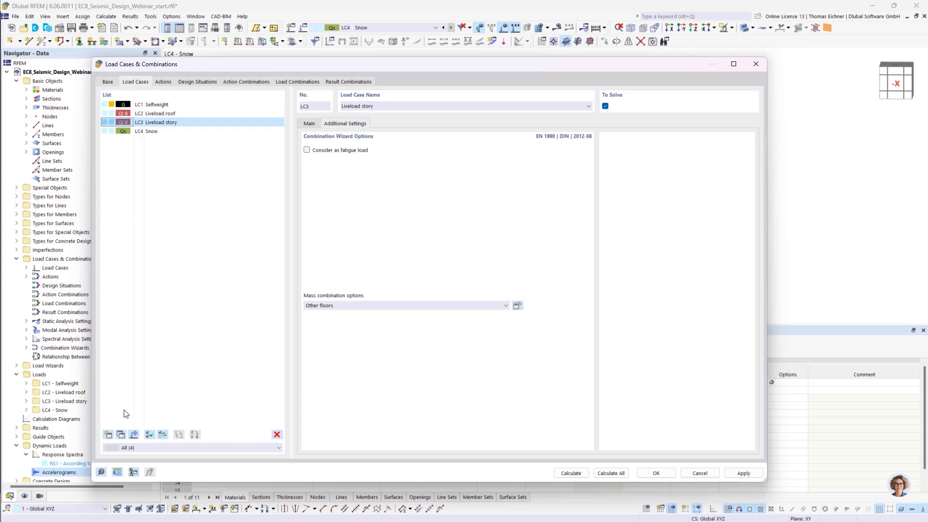
left_click(108, 434)
left_click(336, 161)
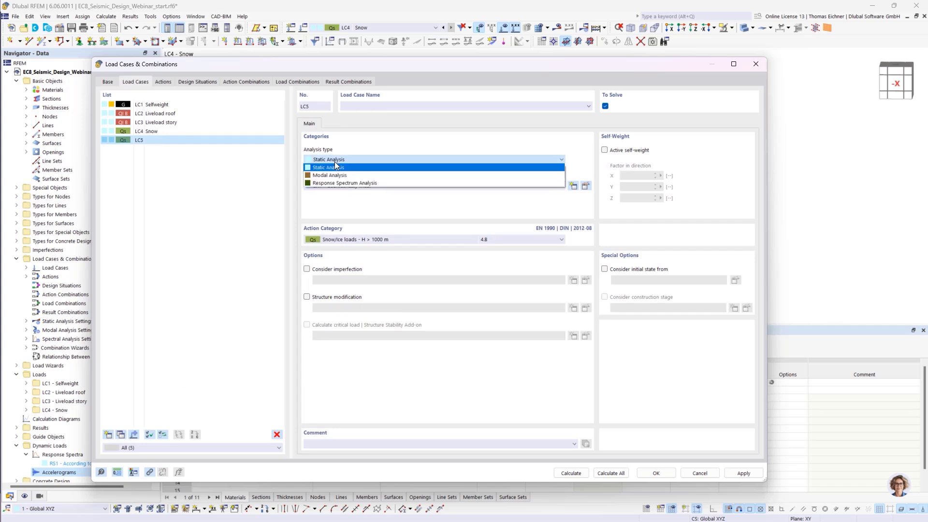
left_click(367, 175)
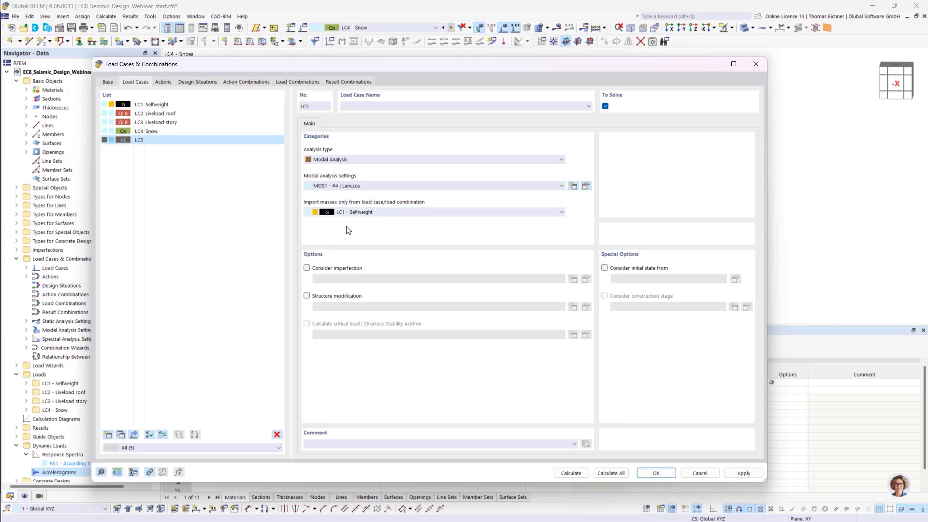
left_click(360, 211)
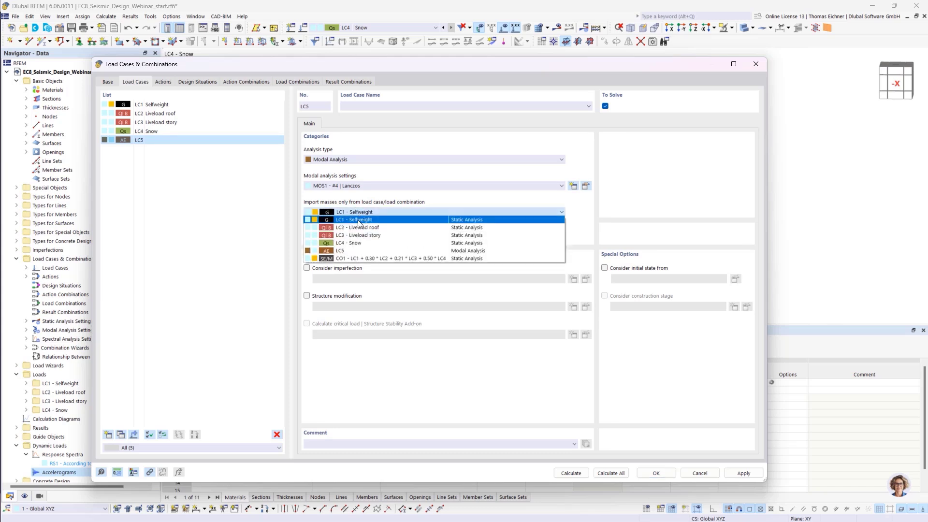
left_click(352, 259)
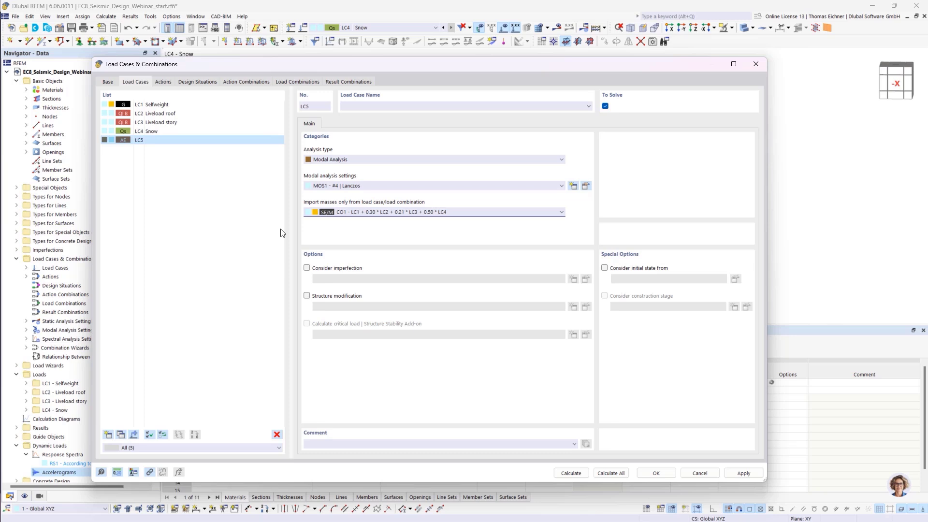
Edit modal analysis settings MOS1 to determine modes automatically by effective modal mass factors and solve with Root of characteristic polynomial.
left_click(412, 189)
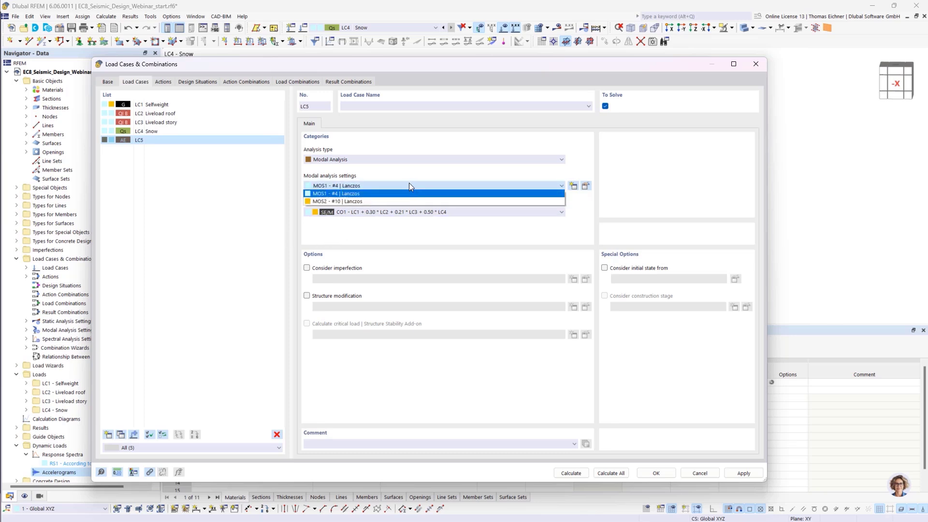
left_click(409, 186)
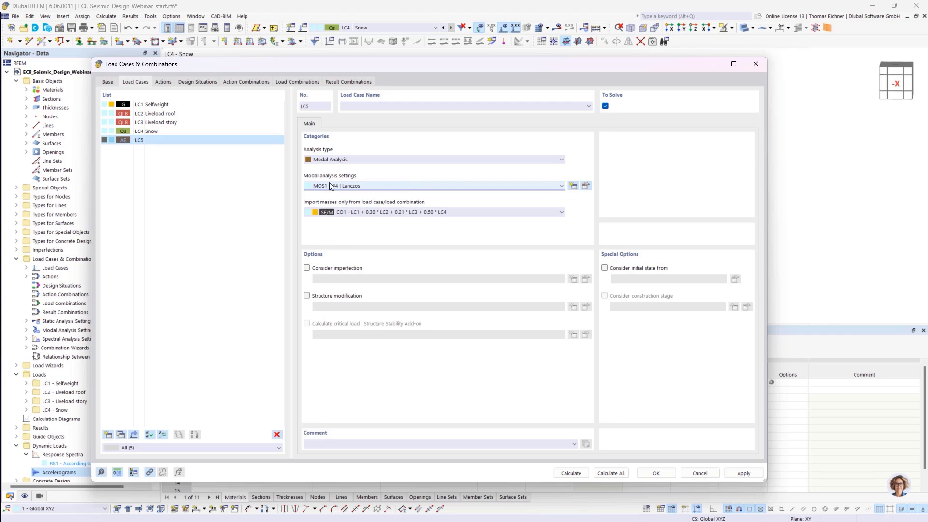
left_click(586, 186)
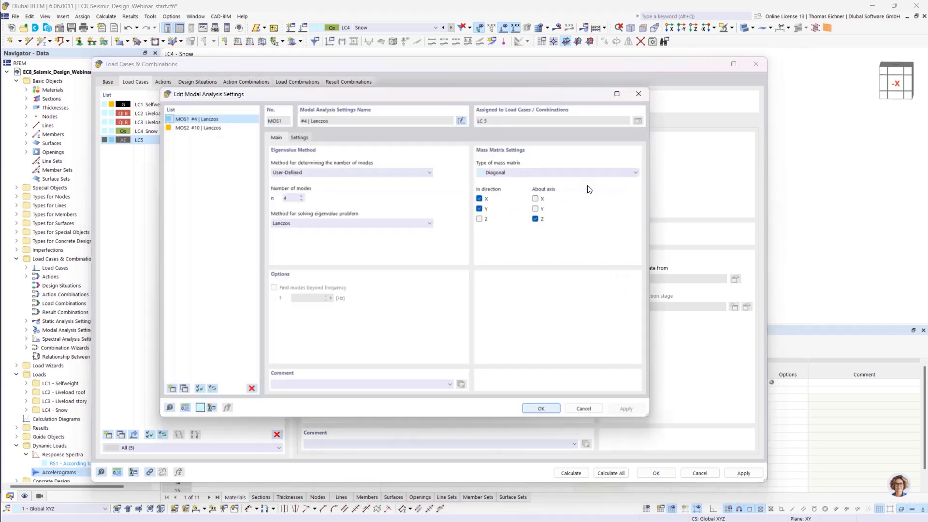
left_click_drag(416, 92, 444, 101)
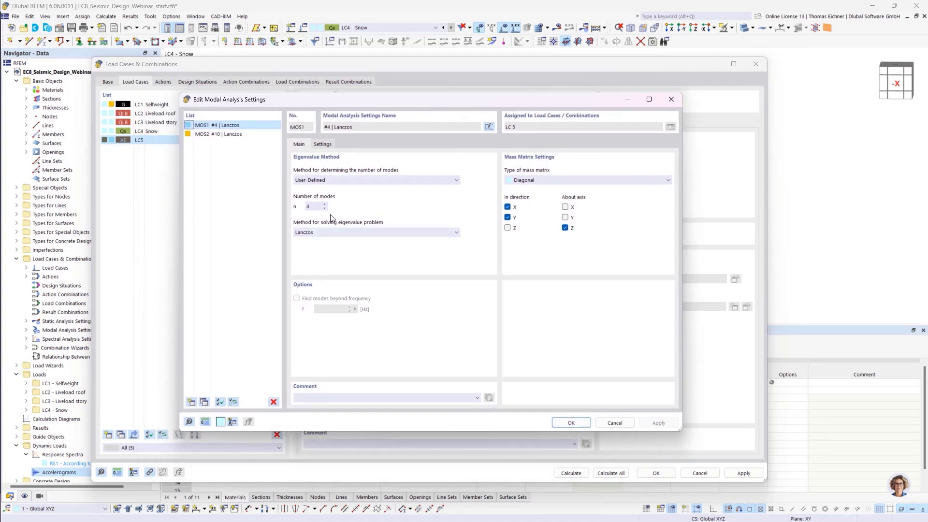
left_click(313, 209)
left_click(349, 182)
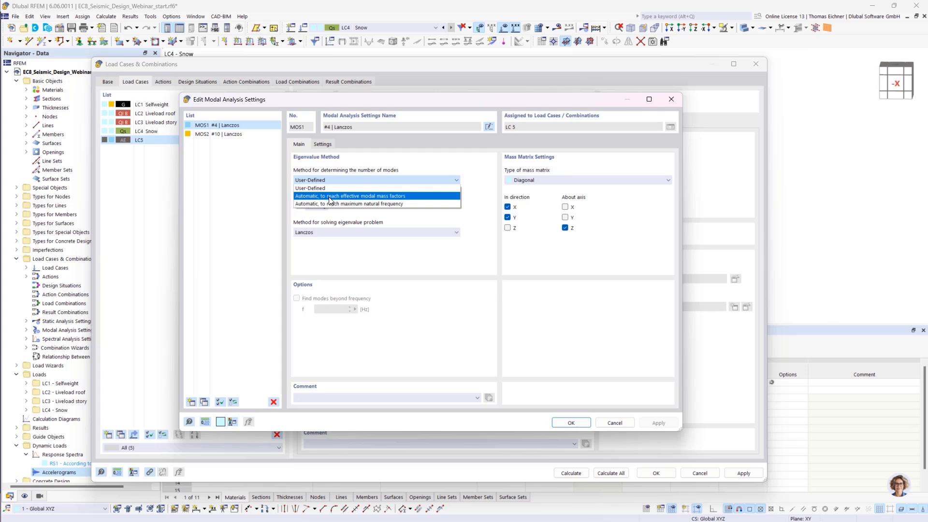
left_click(331, 197)
double_click(312, 207)
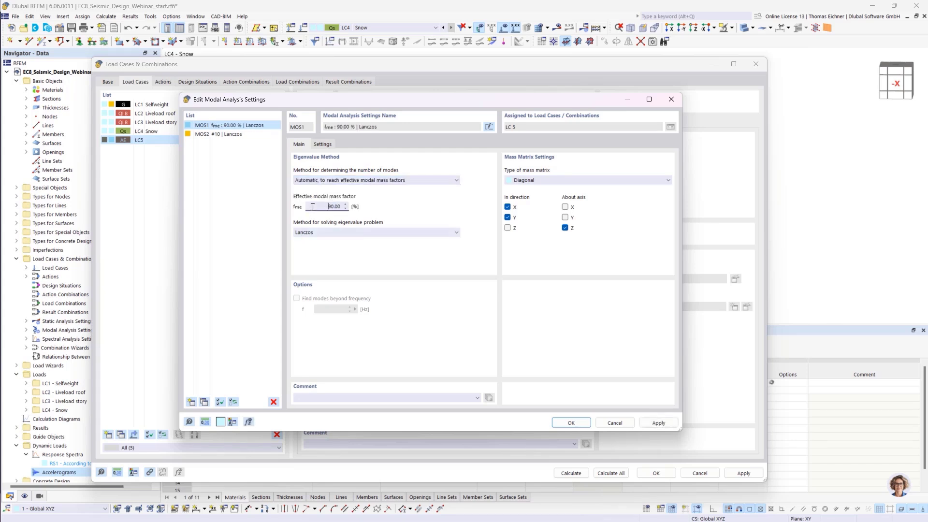
left_click(330, 232)
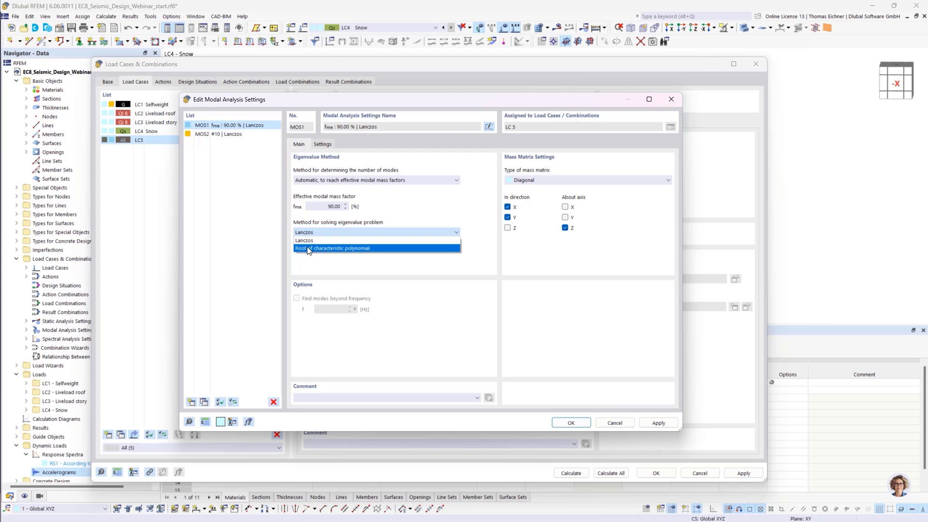
left_click(390, 248)
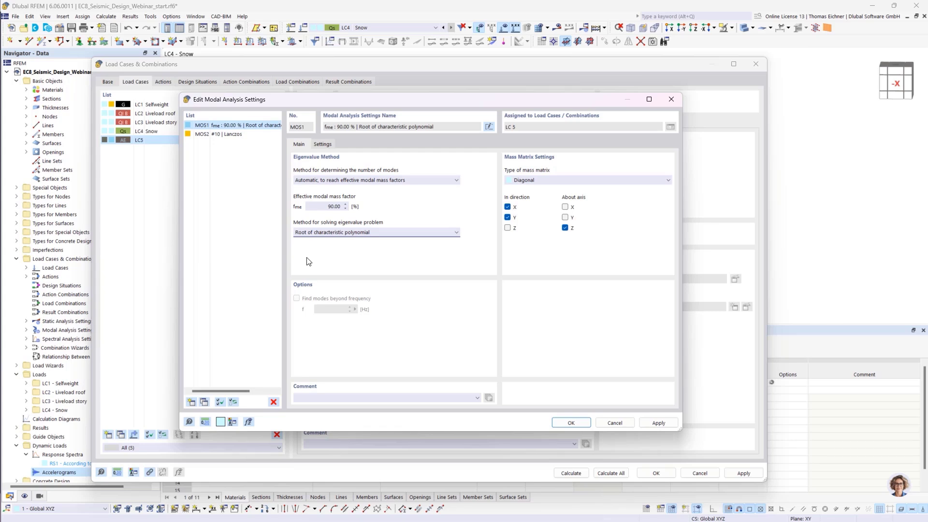
Set MOS1 to neglect masses as User-Defined and add an entry with the object type Surface.
left_click(322, 144)
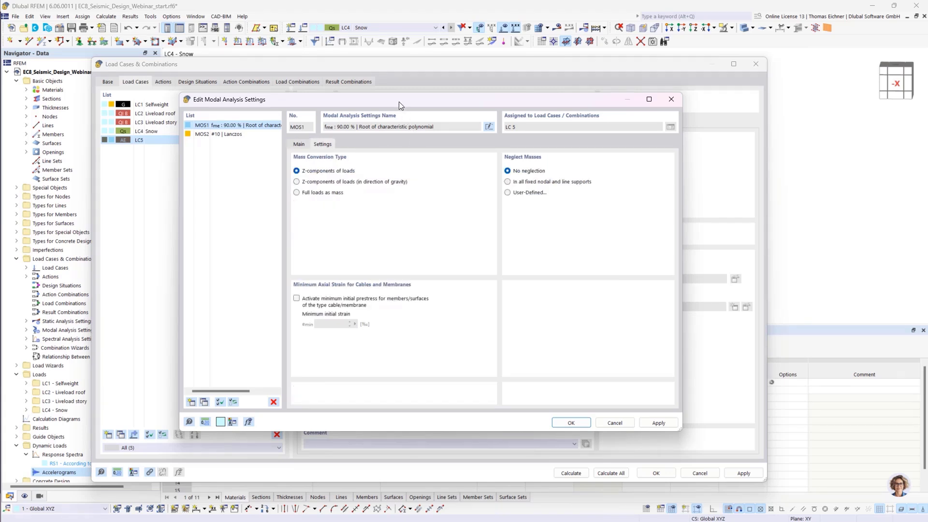
mouse_move(398, 101)
left_mouse_down()
mouse_move(332, 114)
mouse_move(426, 155)
mouse_move(377, 117)
mouse_move(390, 104)
left_mouse_up()
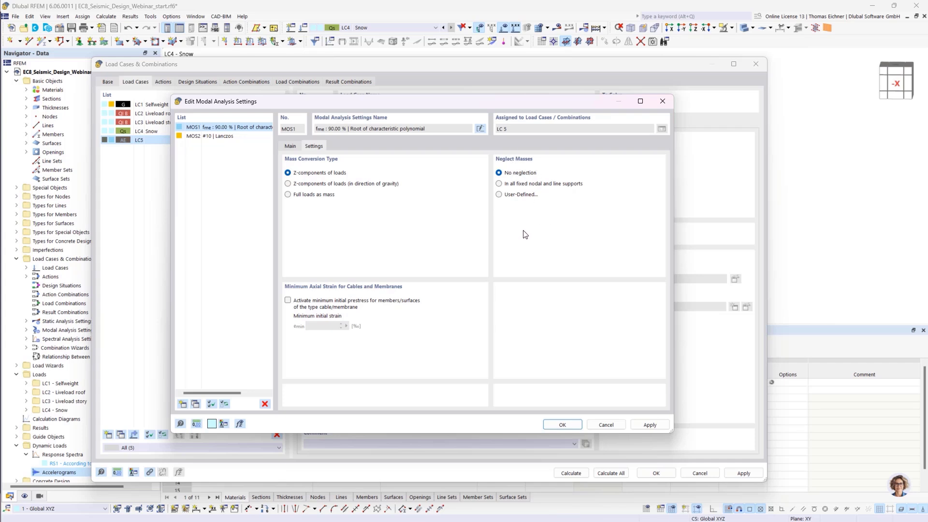
left_click(499, 195)
left_click(336, 146)
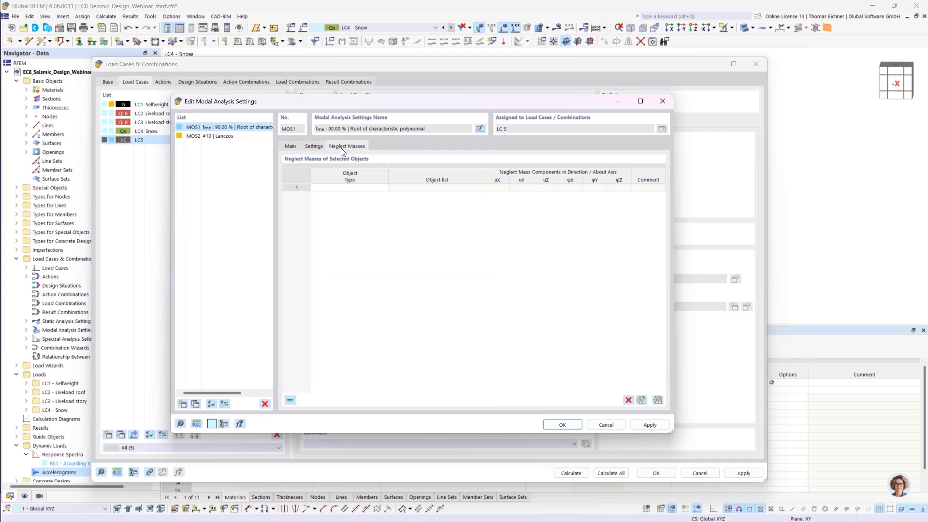
left_click(370, 190)
left_click(384, 188)
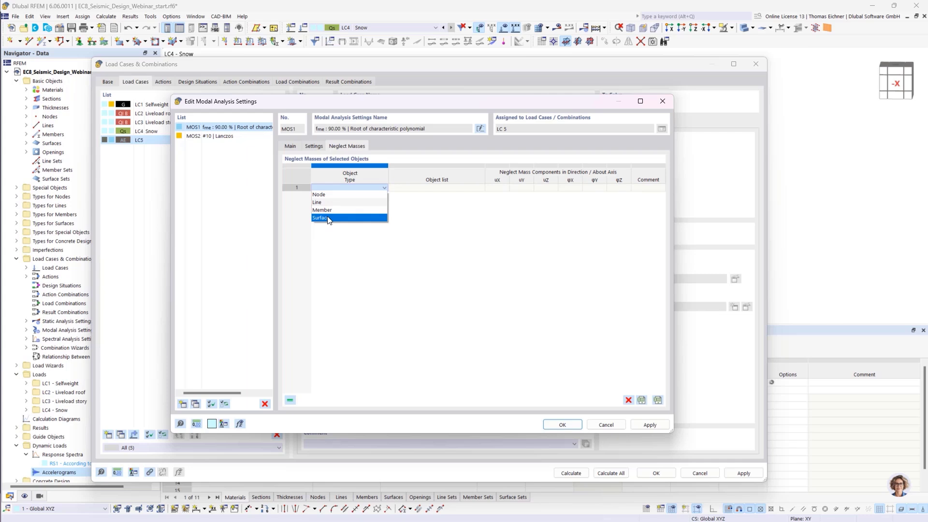
left_click(328, 218)
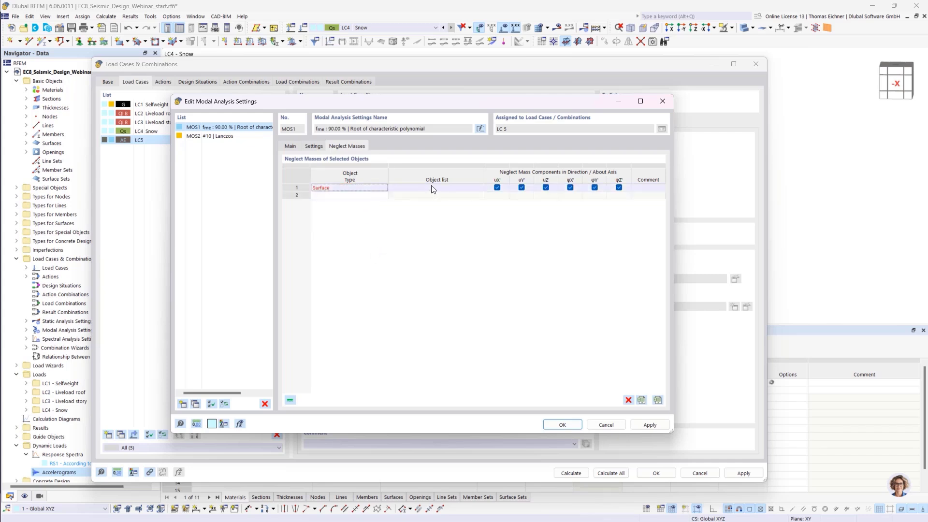
Assign the foundation slab, surface 1, to the neglected masses entry and accept the modal analysis settings.
left_click_drag(476, 188, 487, 195)
left_click(480, 189)
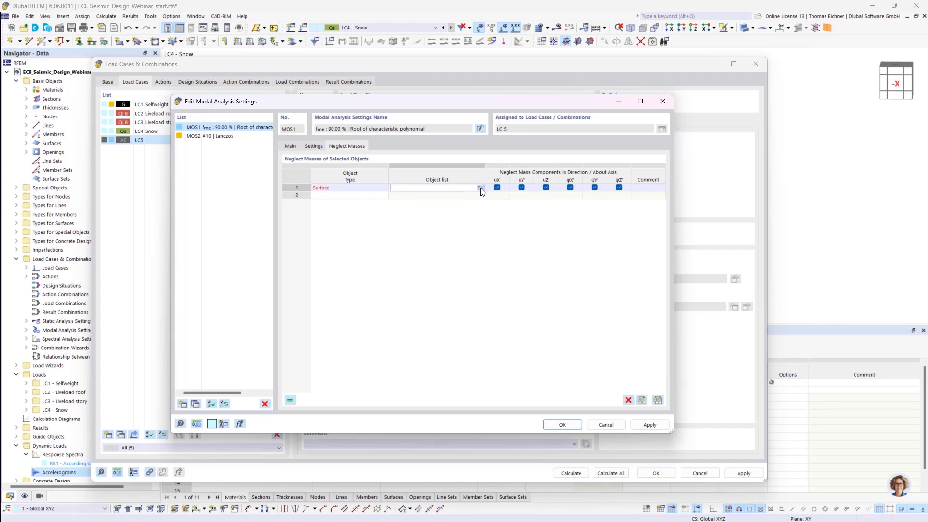
left_click(481, 187)
scroll(437, 232, "up", 4)
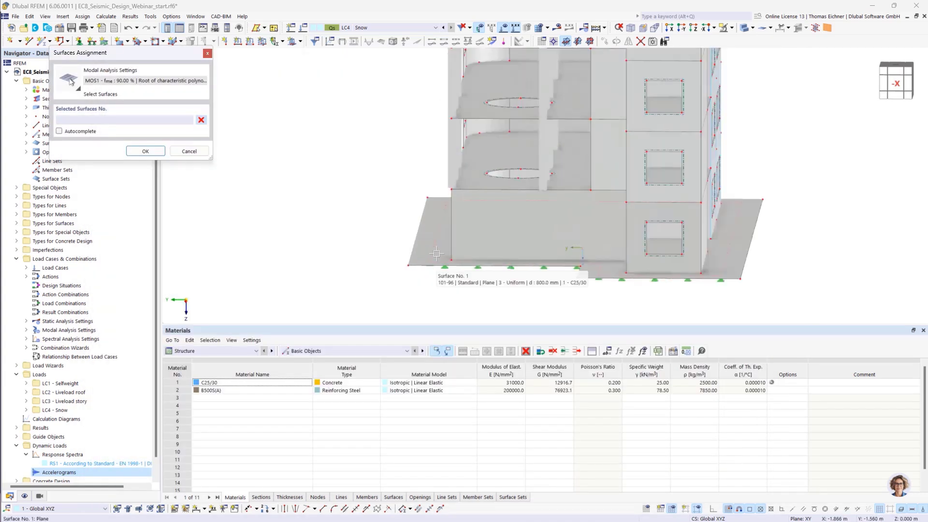
left_click(437, 232)
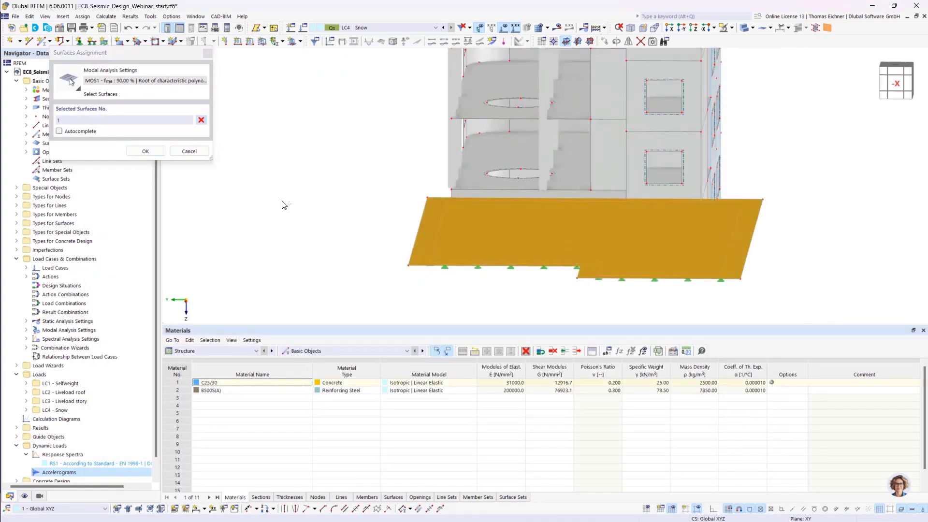
left_click(146, 151)
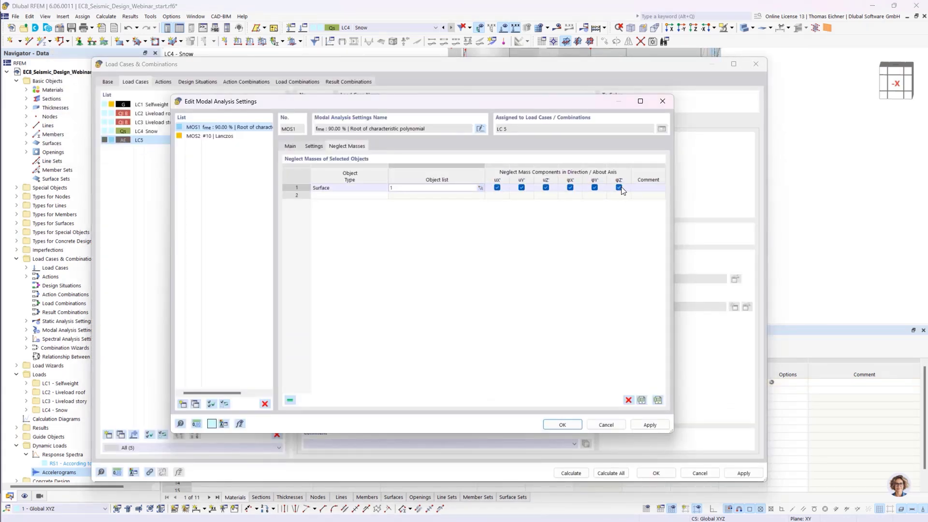
left_click(563, 425)
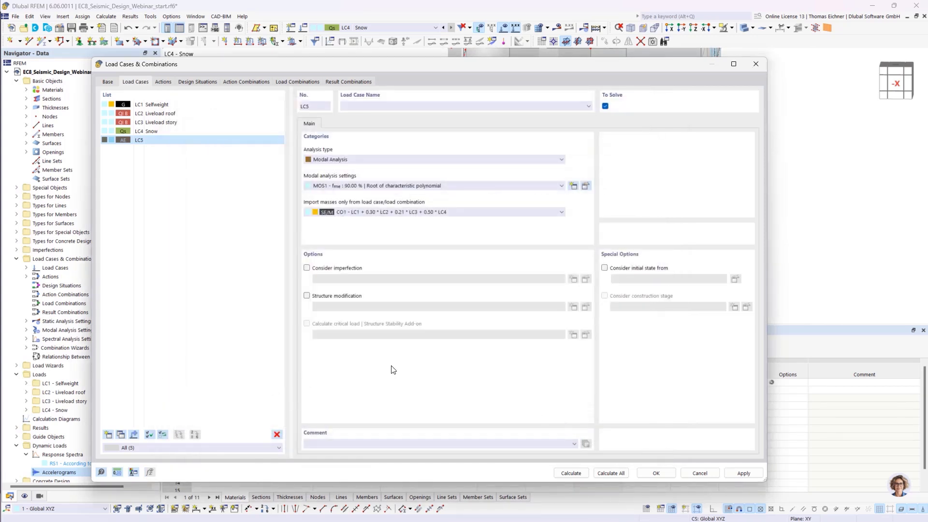
Name load case LC5 "Modal Analysis".
left_click(432, 104)
type("Modal Analysis")
left_click(268, 196)
left_click(604, 267)
left_click(626, 279)
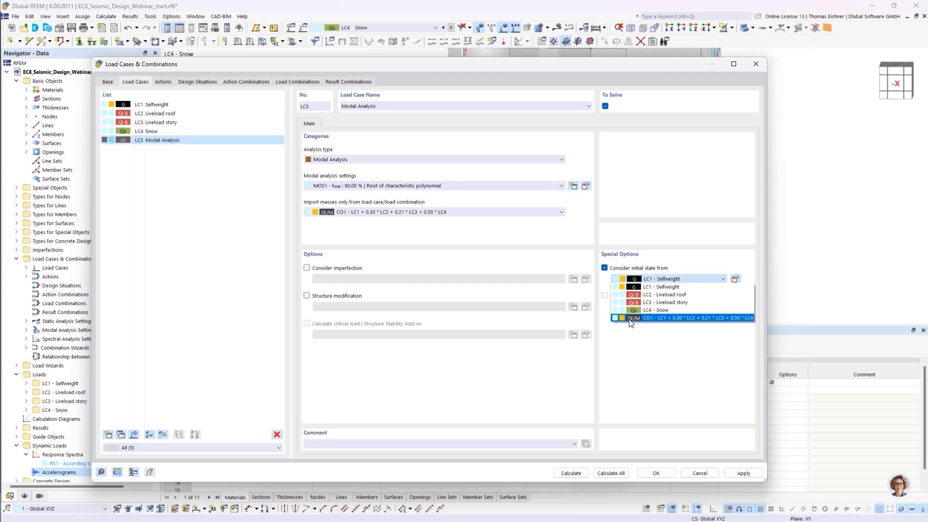
left_click(605, 269)
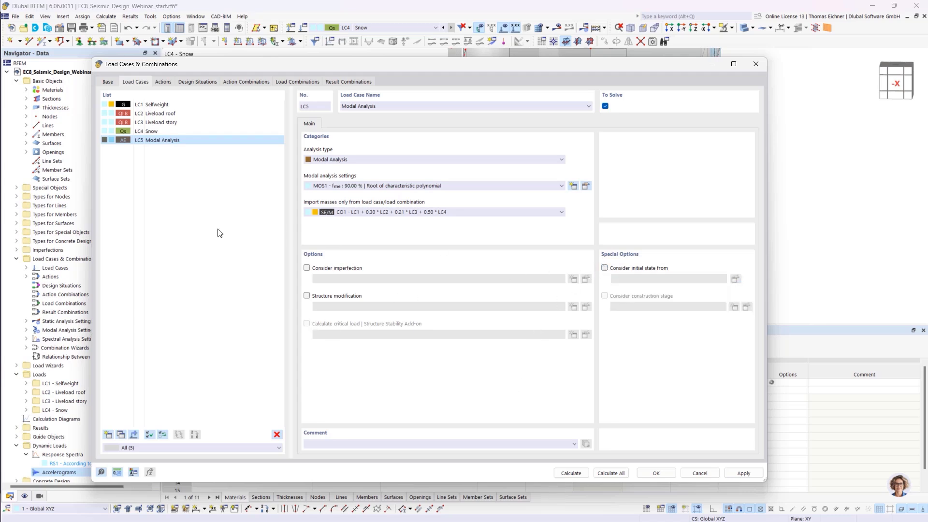
Create load case LC6 with the analysis type Response Spectrum Analysis and name it "RSA".
left_click(108, 434)
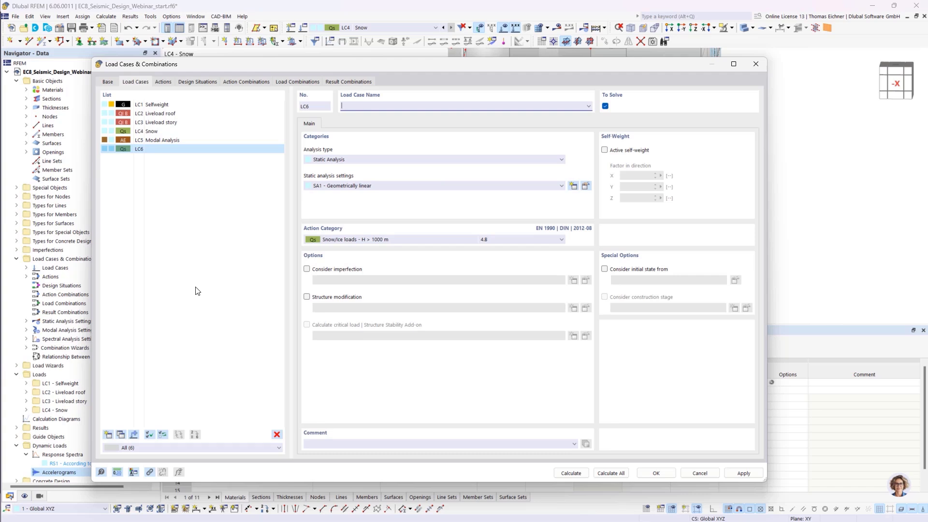
left_click(337, 159)
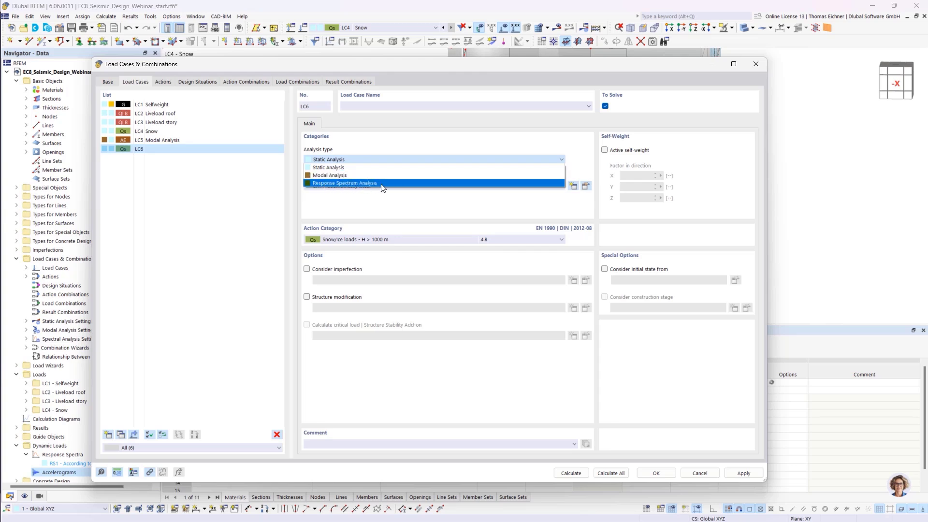
left_click(394, 187)
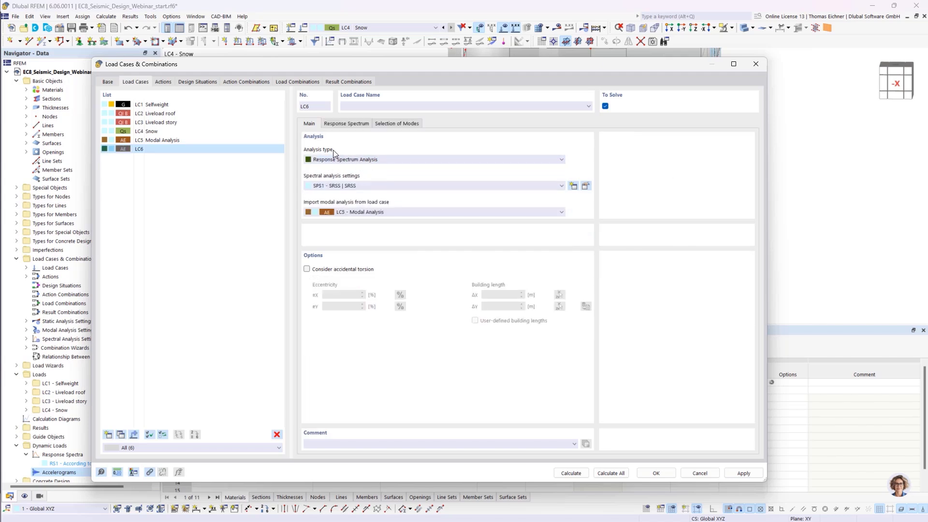
left_click(363, 108)
left_click_drag(404, 68, 377, 76)
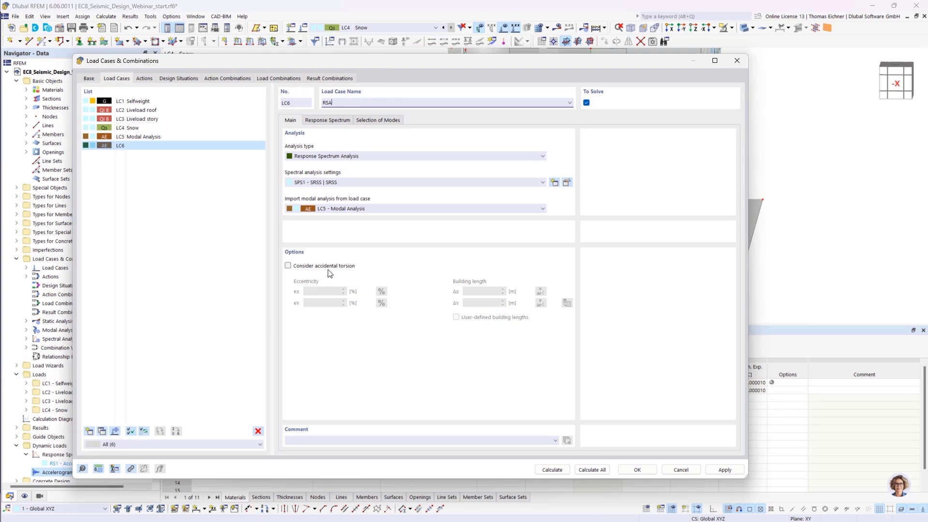
Try considering accidental torsion for load case LC6 and switch the option back off.
left_click(288, 266)
left_click(348, 293)
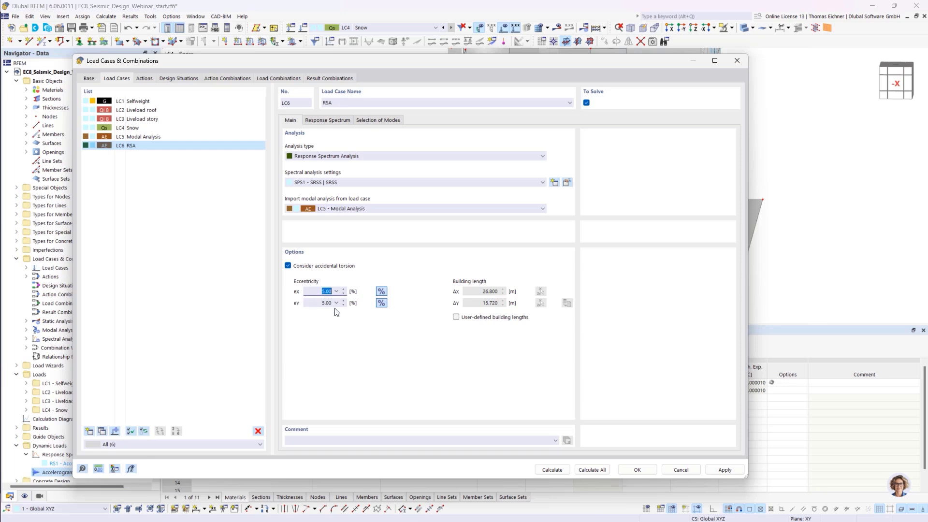
left_click(288, 266)
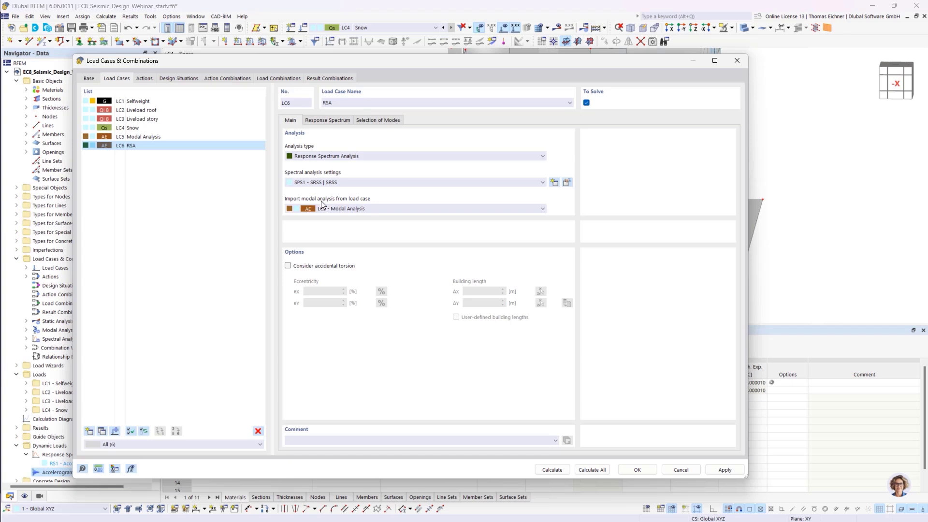
Review which load case LC6 imports its modal analysis from, keeping LC5 Modal Analysis.
left_click(335, 208)
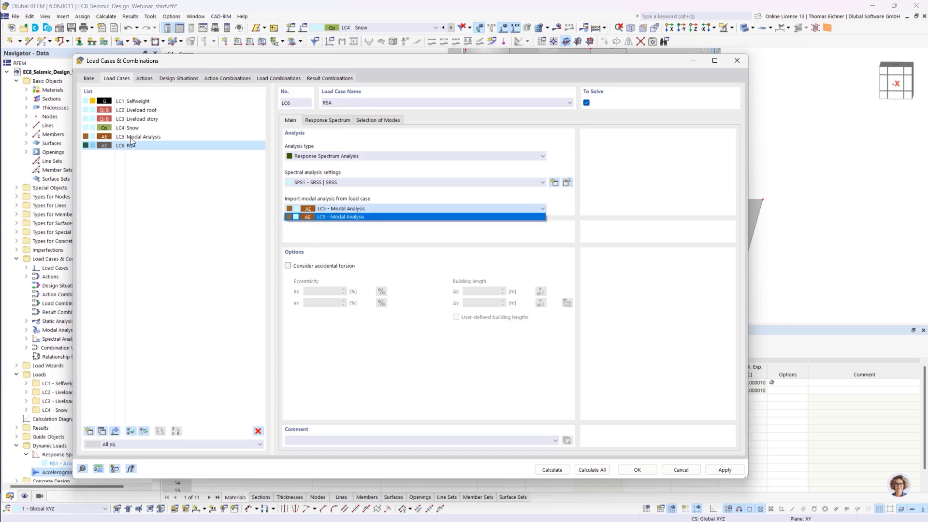
left_click(331, 211)
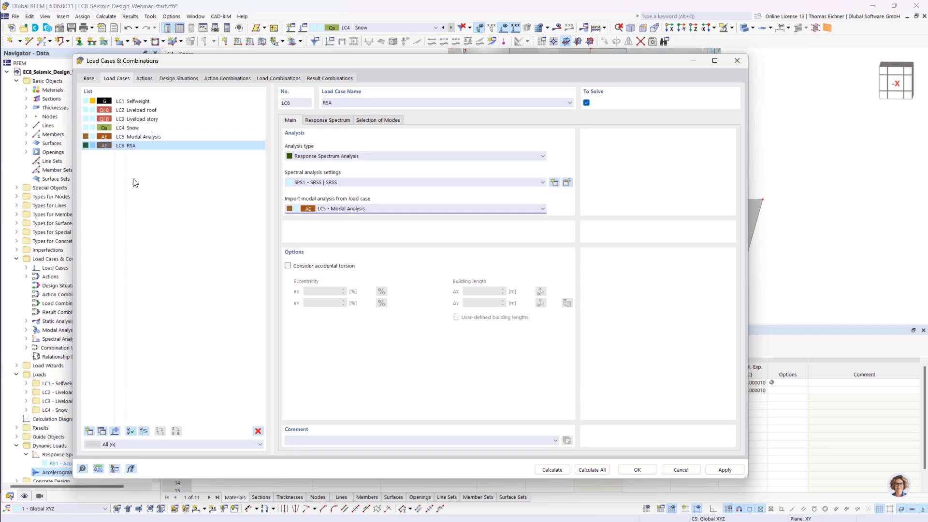
left_click(137, 140)
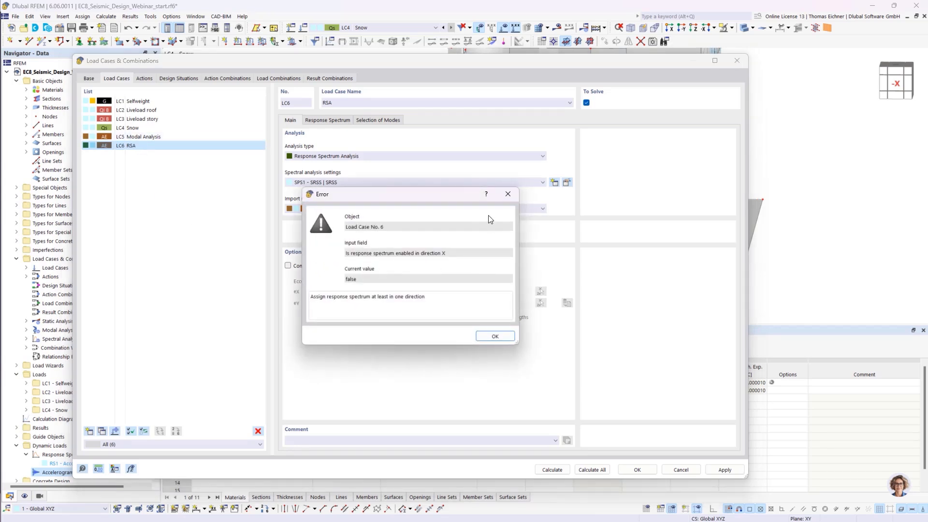
left_click(505, 200)
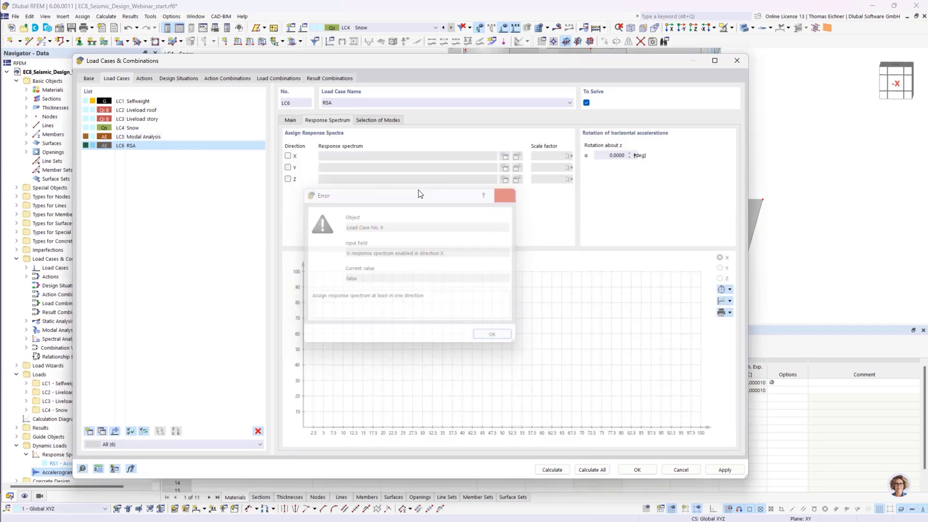
left_click(291, 122)
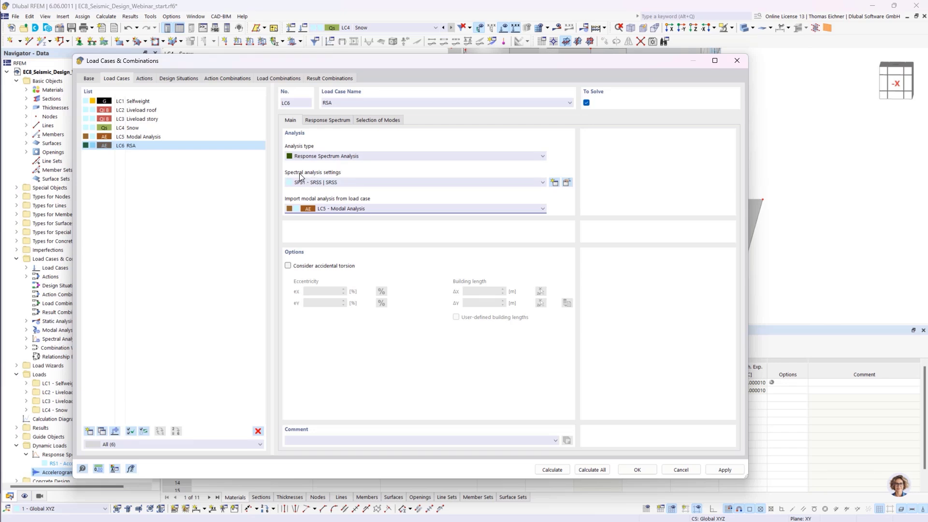
In LC6's spectral analysis settings SPS1, keep SRSS for periodic responses, use equivalent linear combination and save results of all selected modes.
left_click(566, 182)
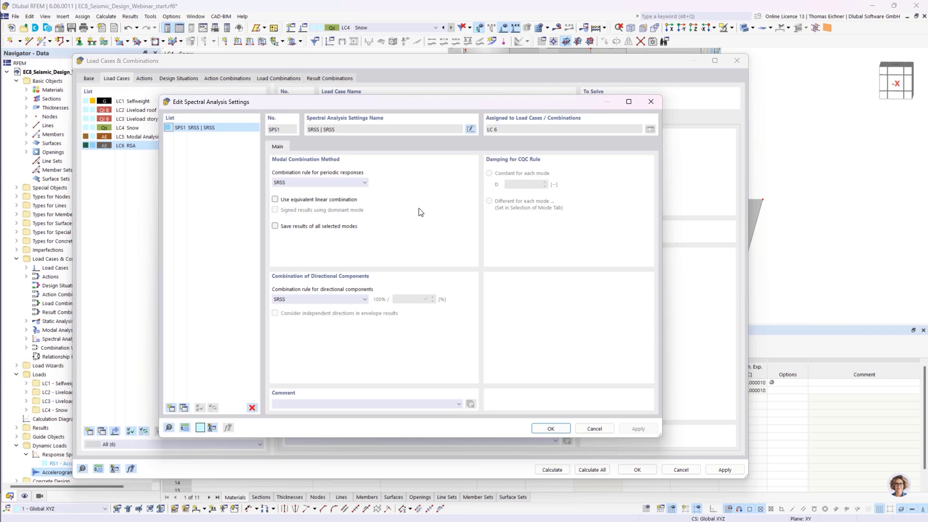
left_click(354, 184)
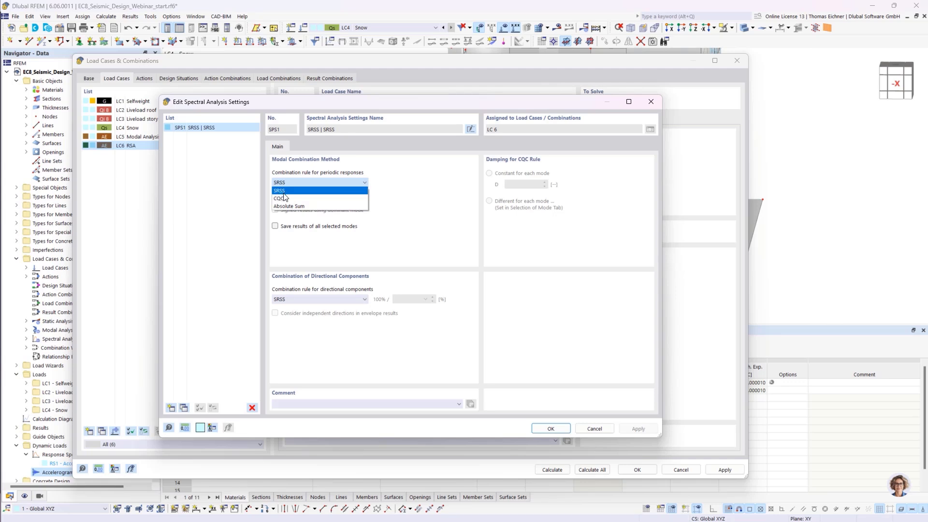
left_click(286, 192)
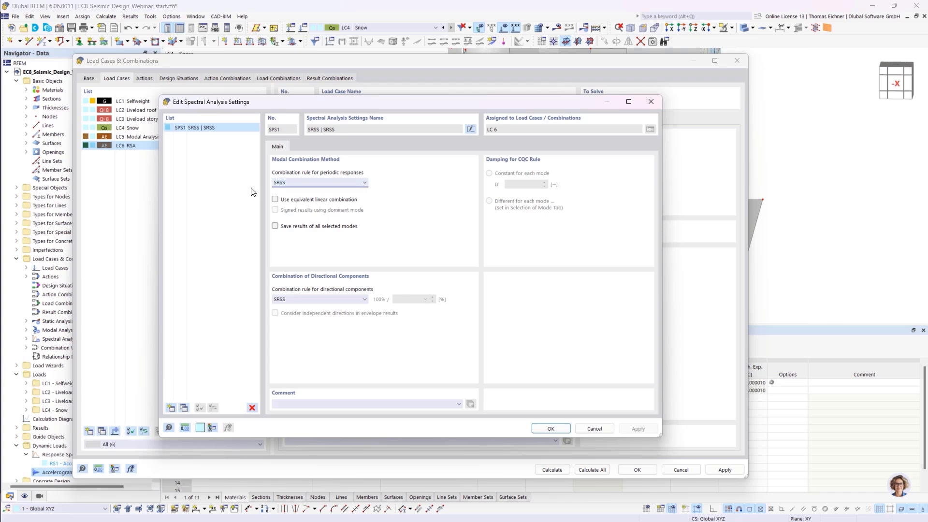
left_click(284, 184)
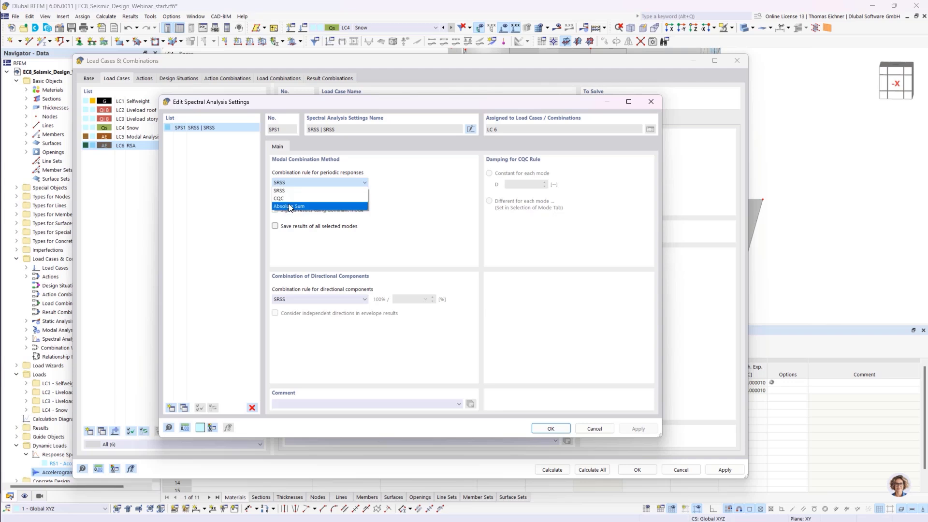
left_click(311, 187)
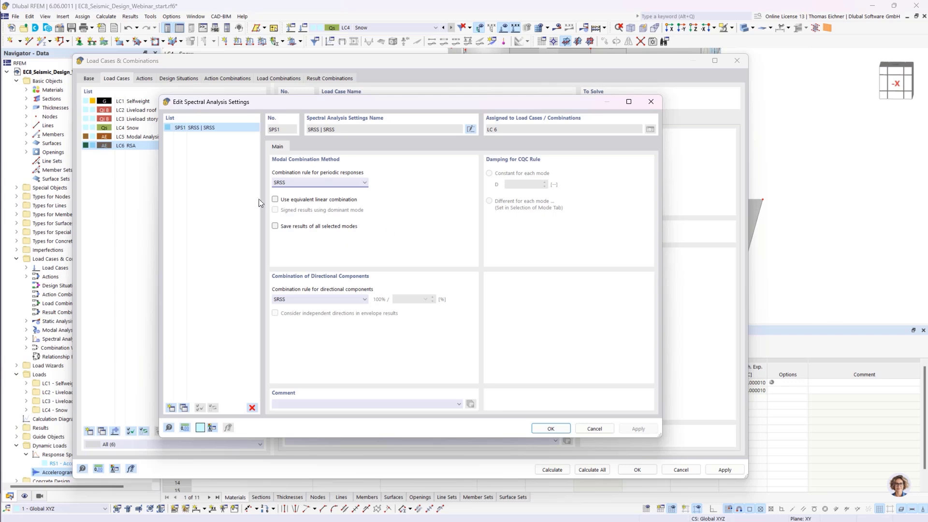
left_click(275, 200)
left_click(275, 226)
left_click(333, 228)
left_click(275, 226)
Set the combination rule for directional components to Scaled Sum with 100% / 30% and accept the spectral analysis settings.
left_click(329, 300)
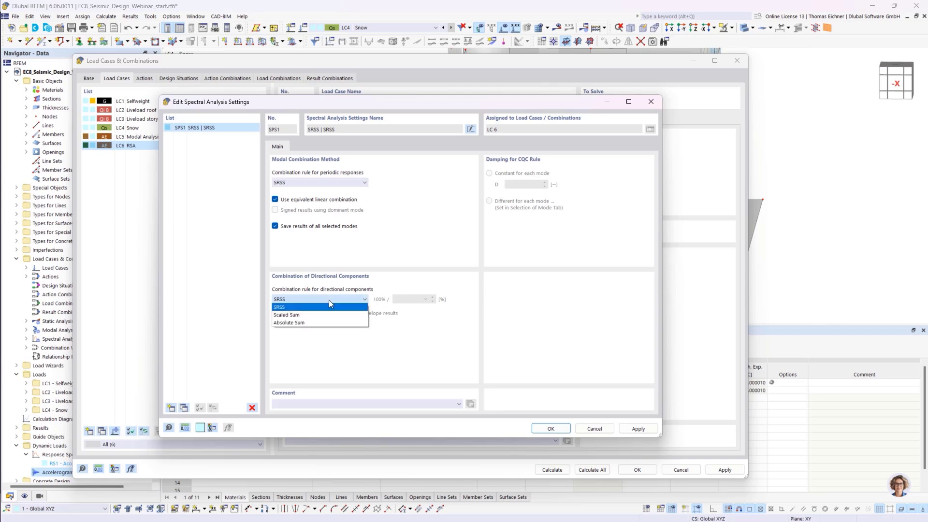
left_click(328, 299)
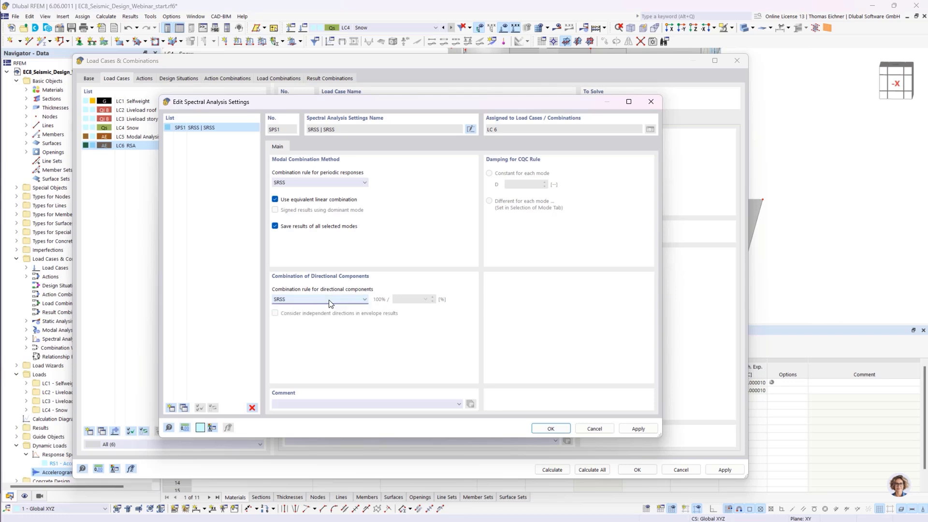
left_click(290, 300)
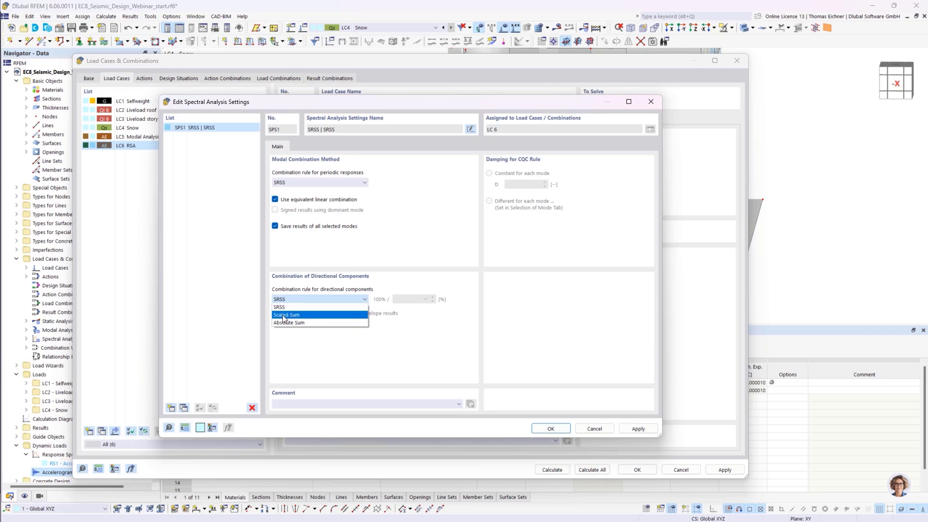
left_click(283, 315)
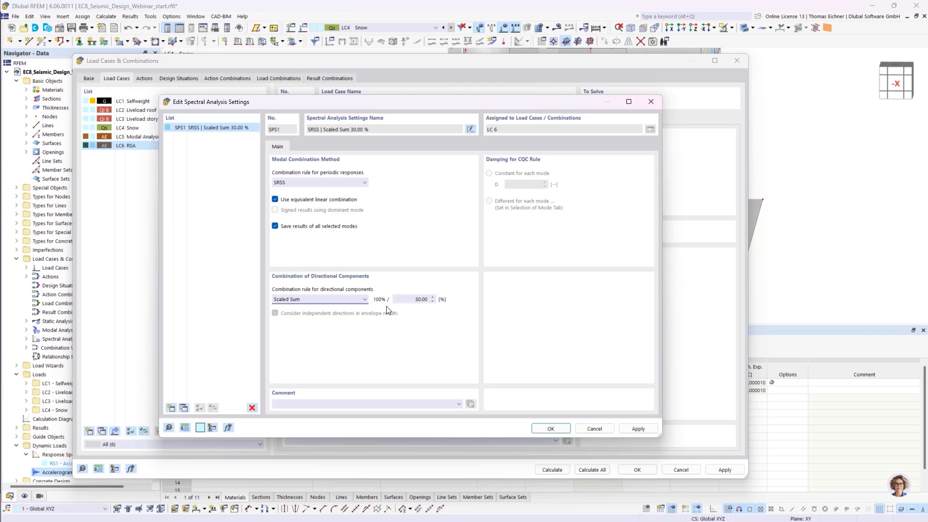
double_click(415, 302)
left_click(414, 299)
double_click(417, 299)
left_click(416, 300)
left_click(551, 430)
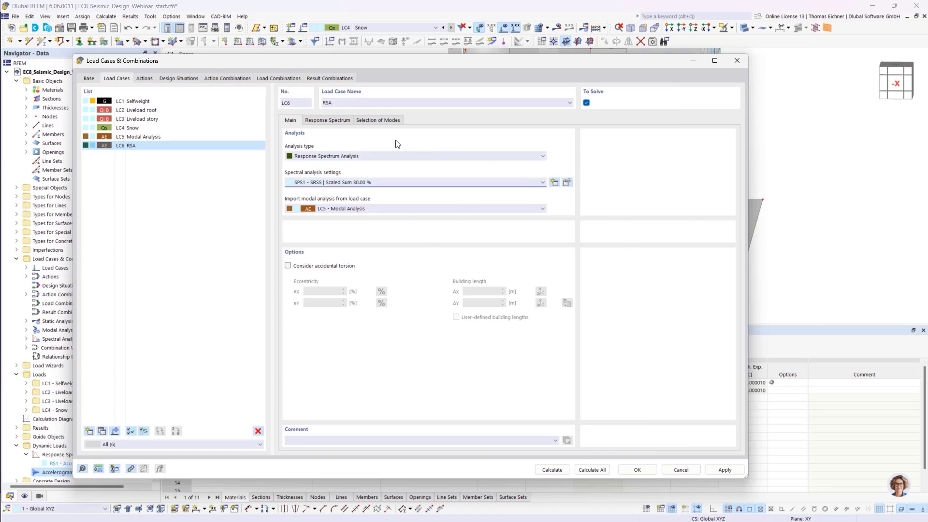
Assign response spectrum RS1 to LC6 in the X and Y directions.
left_click(339, 123)
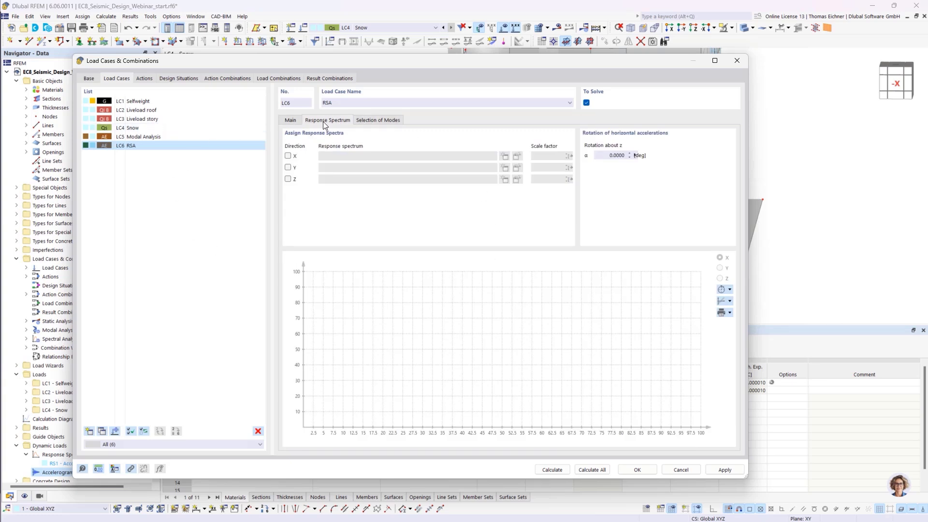
left_click(288, 156)
left_click(288, 168)
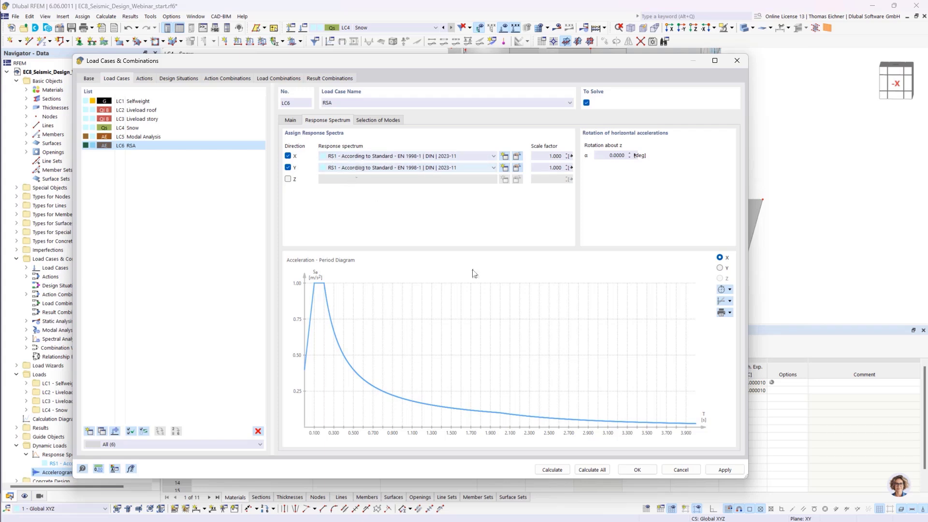
Open response spectrum RS1 and examine the definition types User-Defined, User-defined with g-factor and Generate from Accelerogram.
left_click(518, 157)
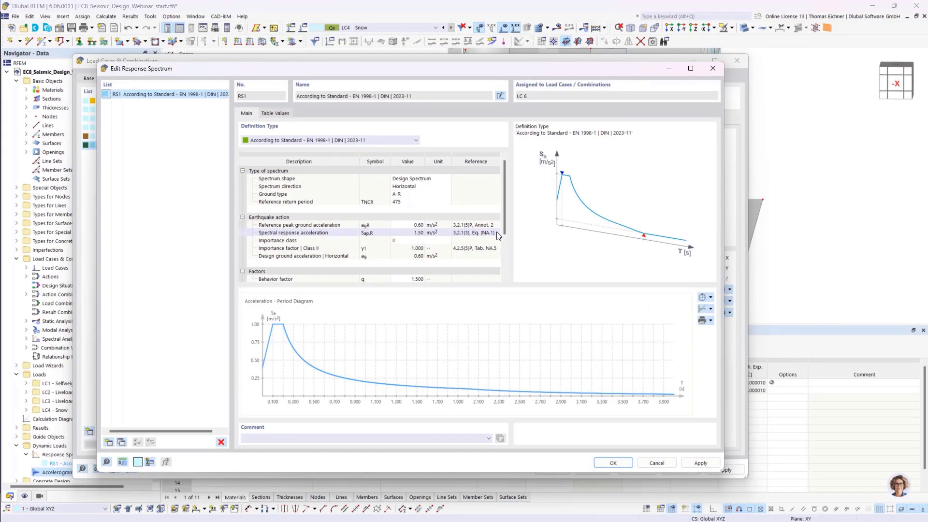
left_click(345, 141)
left_click(338, 153)
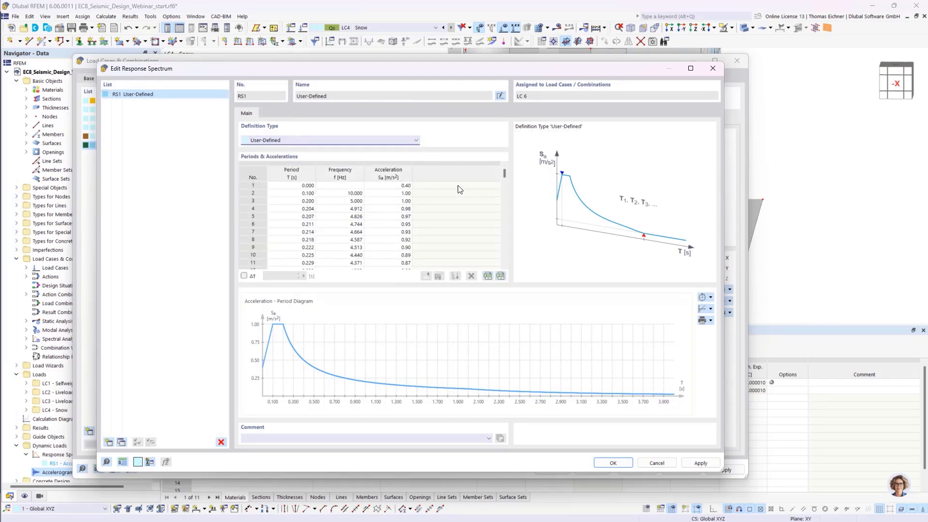
left_click(293, 141)
double_click(353, 239)
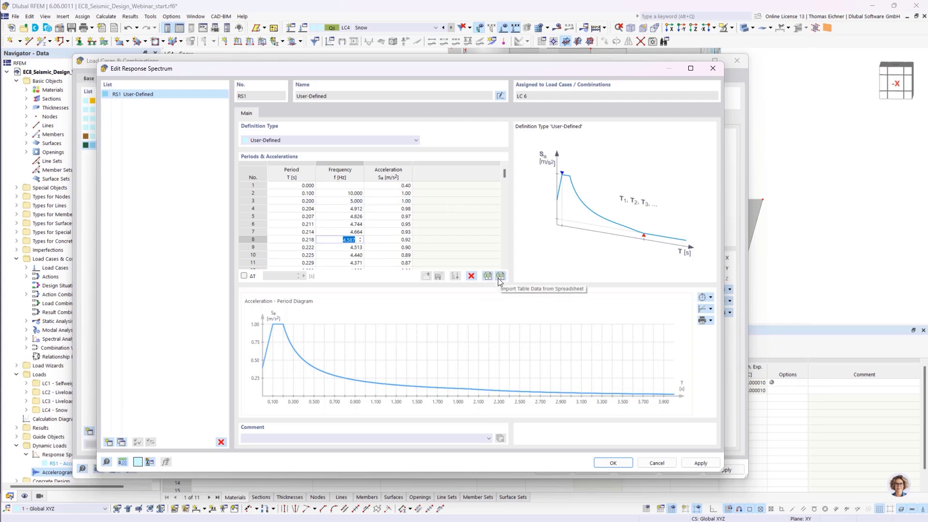
left_click(292, 141)
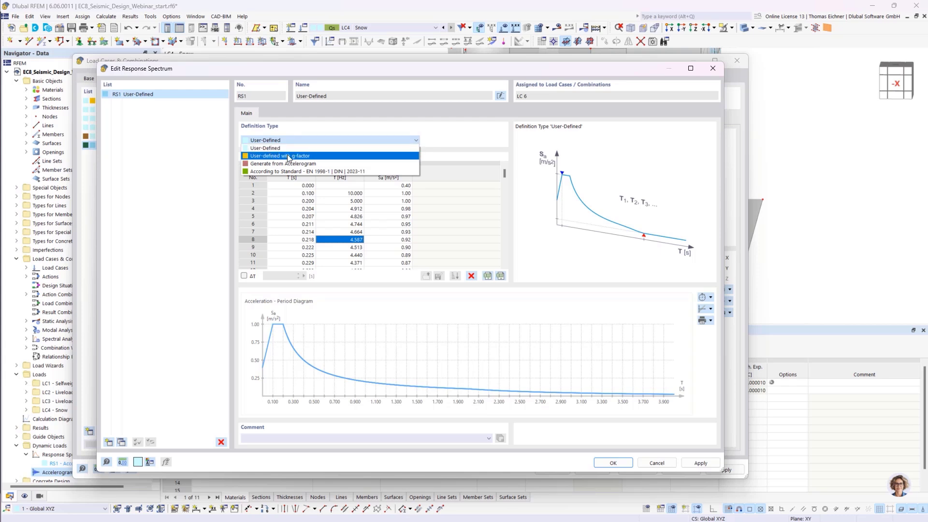
left_click(305, 156)
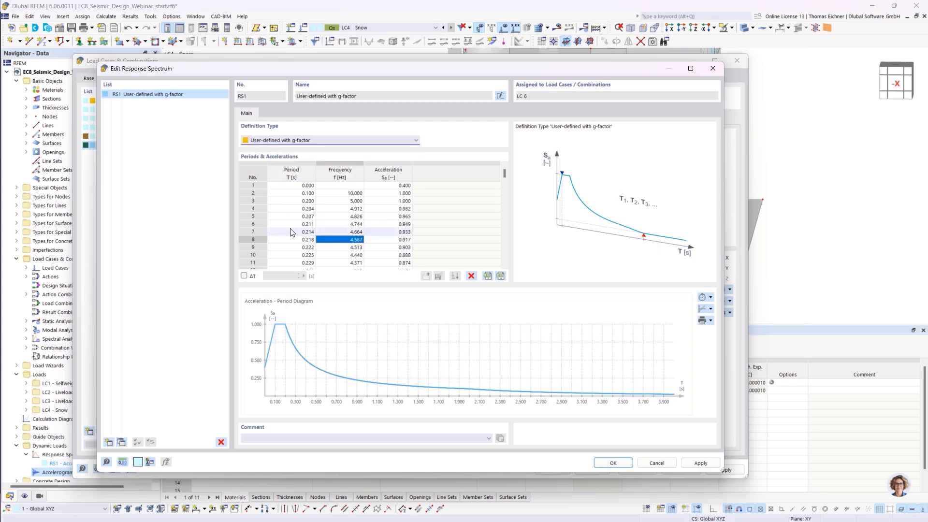
left_click(389, 185)
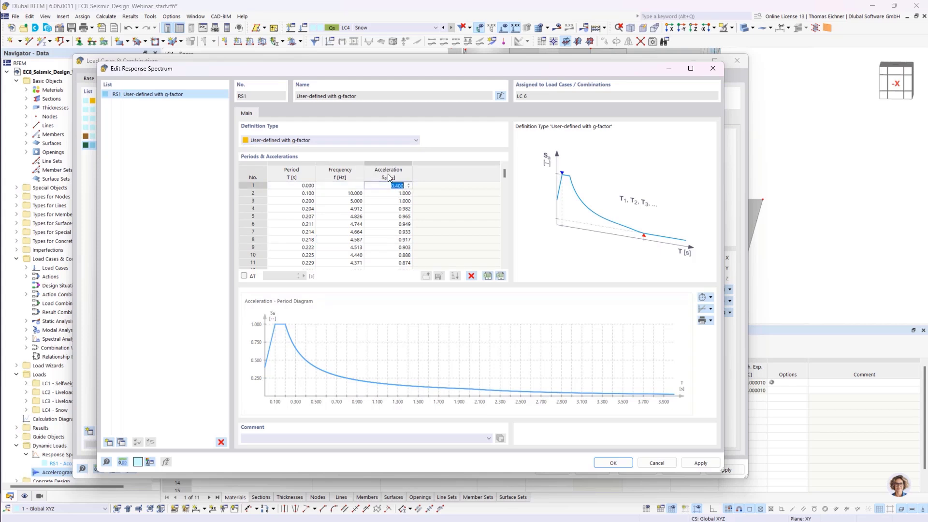
left_click(384, 141)
left_click(304, 163)
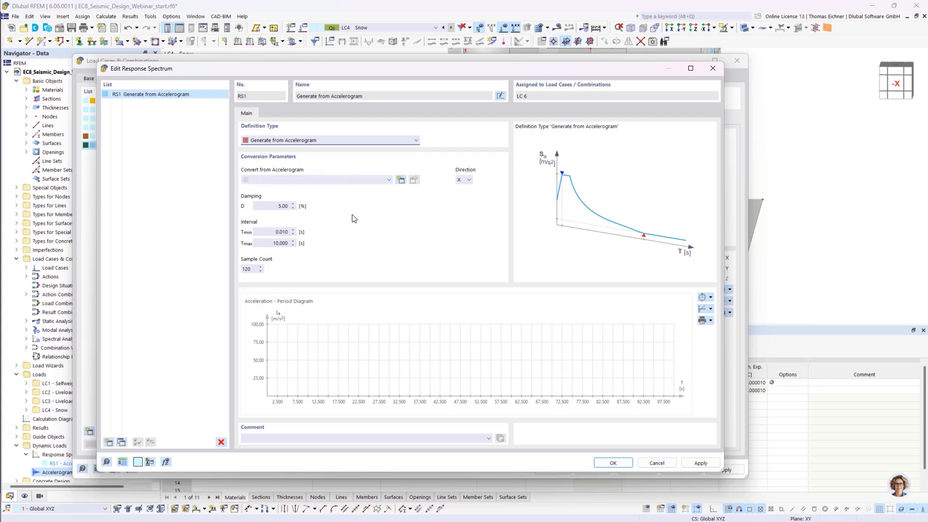
Create a new accelerogram to convert from, set its definition type to From Library, and open the accelerogram library.
left_click(283, 206)
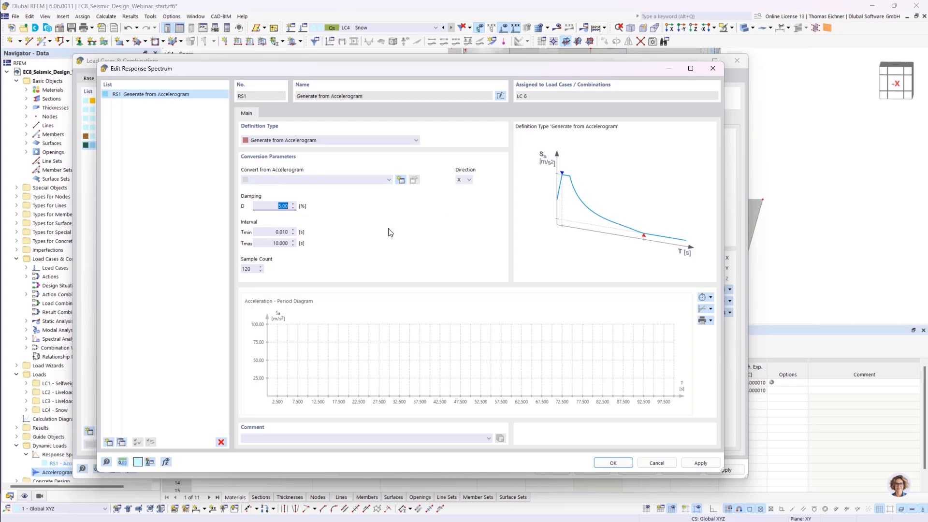
left_click(386, 180)
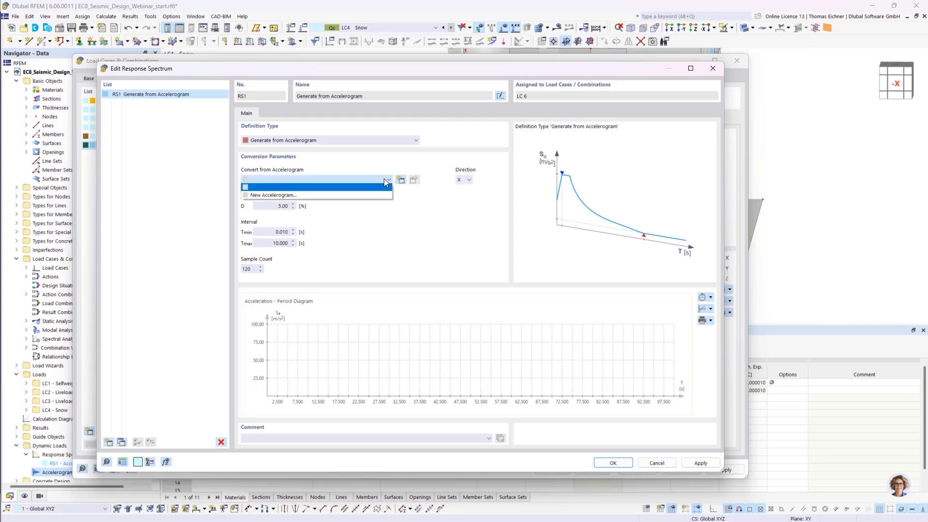
left_click(282, 195)
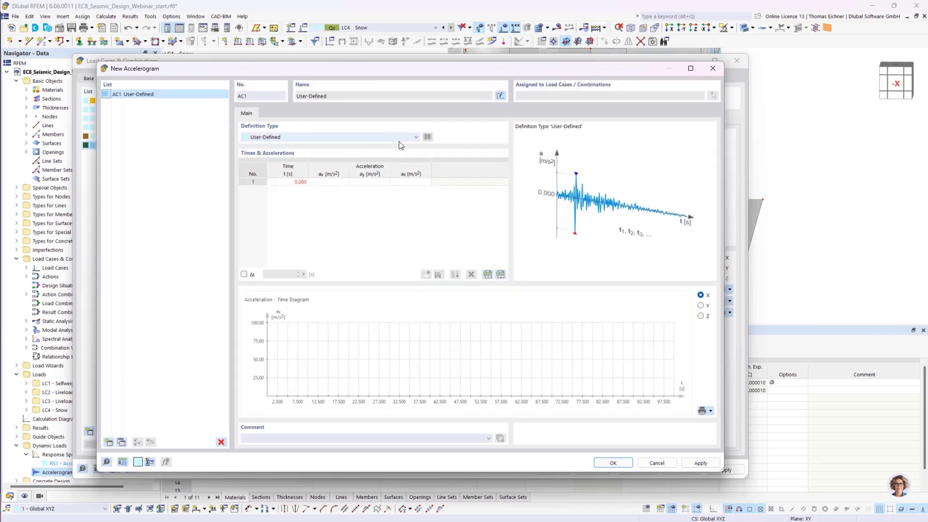
left_click(379, 137)
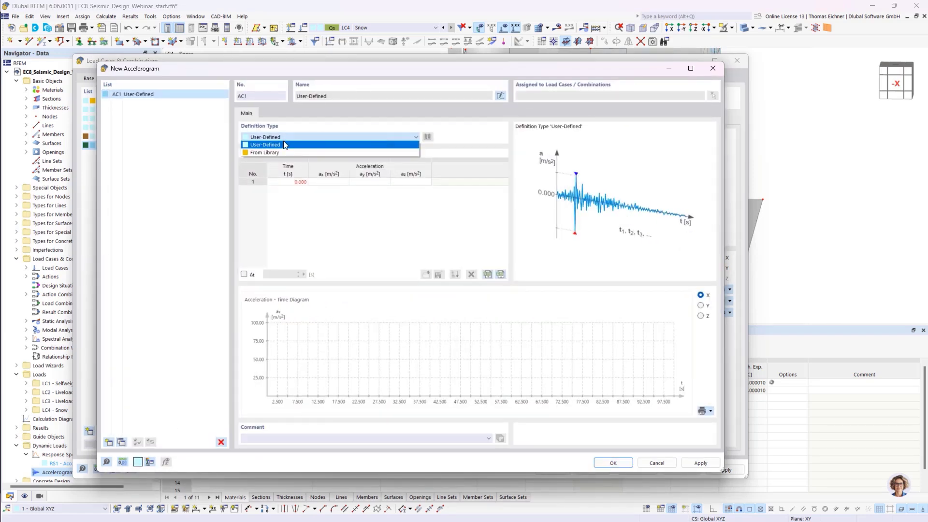
left_click(264, 150)
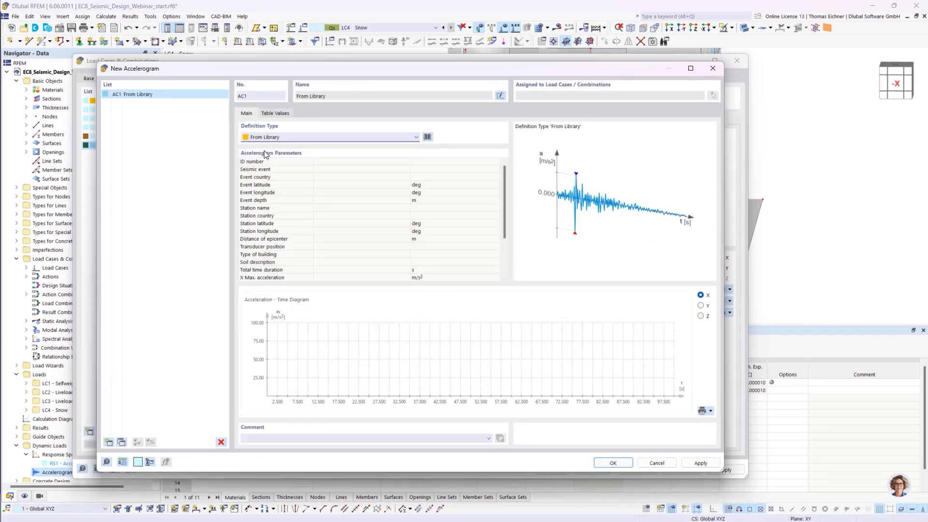
left_click(428, 137)
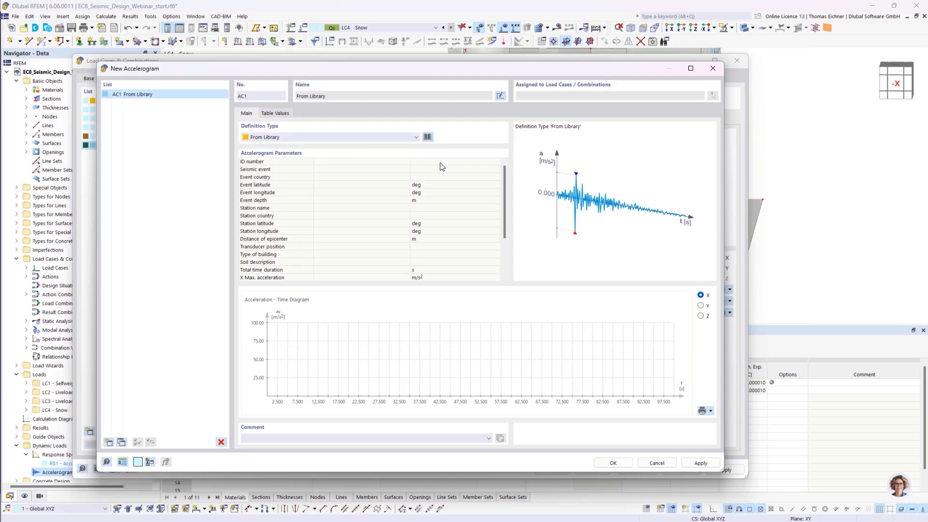
left_click(428, 137)
Examine library accelerograms recorded in Bosnia and Herzegovina and New Zealand, including the Invercargill City Council and Queenstown Police Station records.
left_click(256, 143)
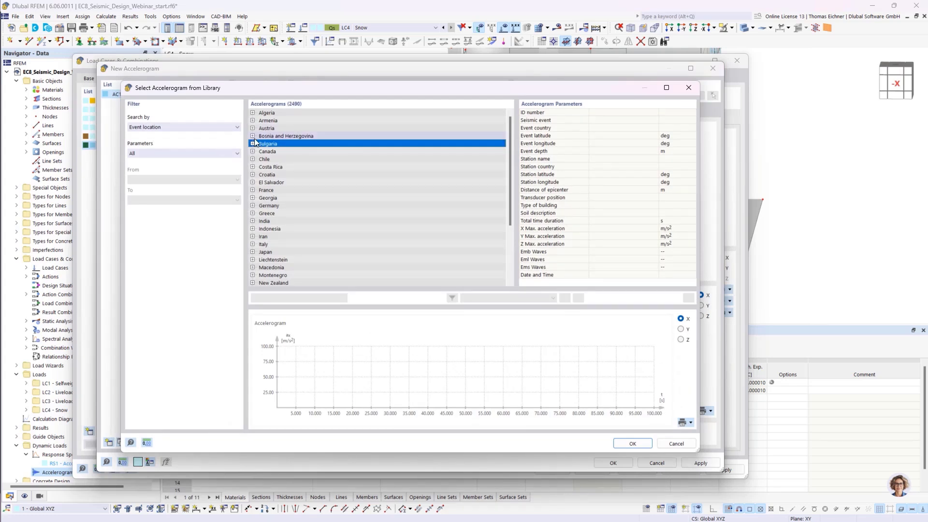
scroll(309, 138, "down", 4)
scroll(308, 138, "up", 4)
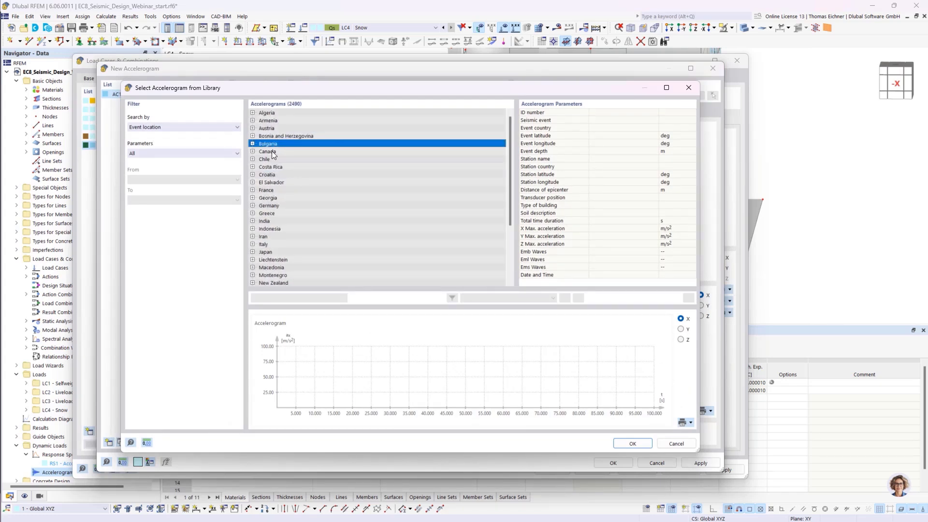
left_click(253, 136)
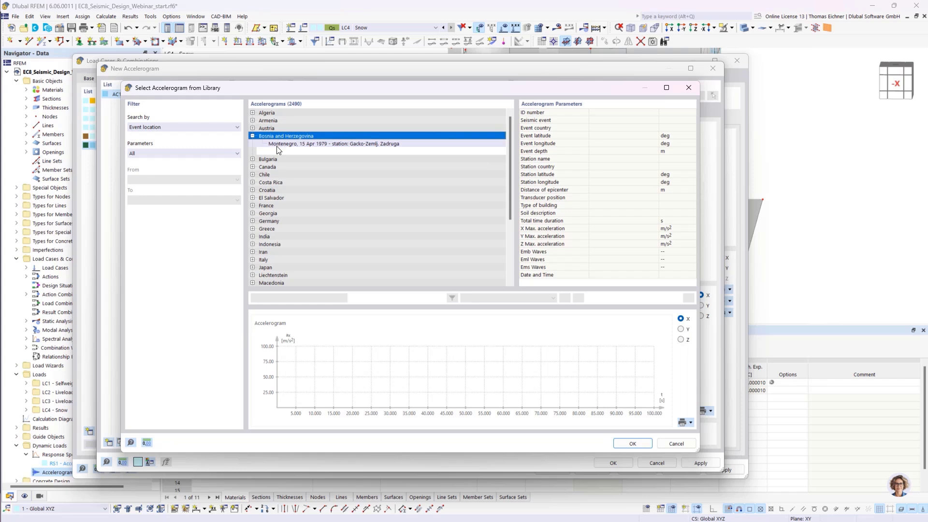
left_click(275, 144)
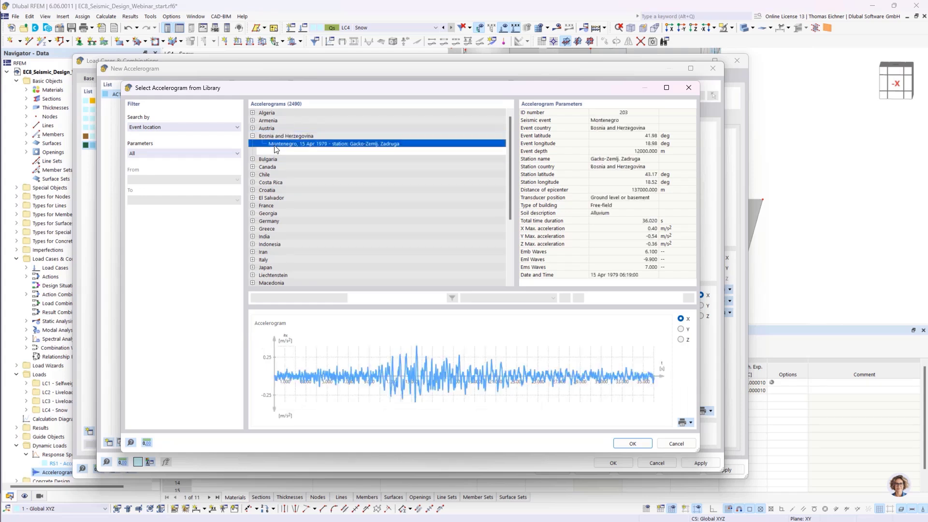
scroll(268, 186, "down", 4)
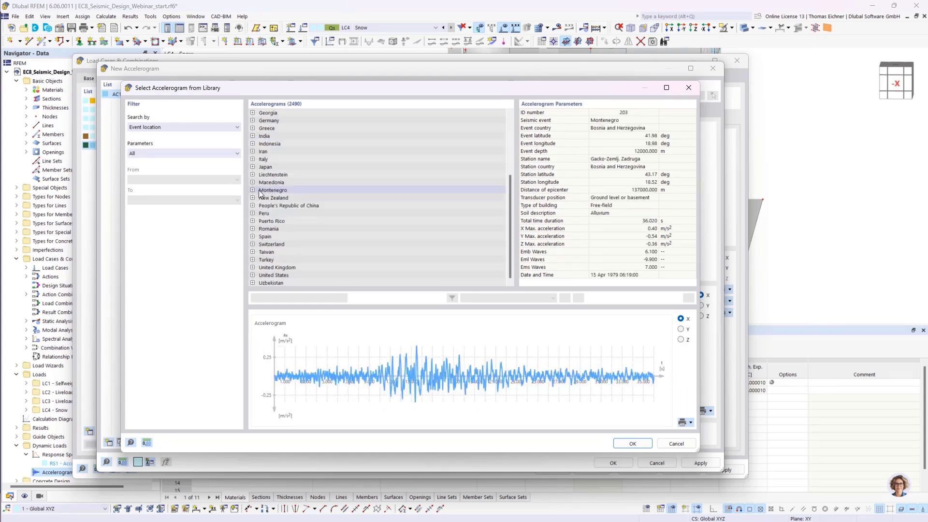
left_click(255, 198)
left_click(301, 214)
left_click(311, 229)
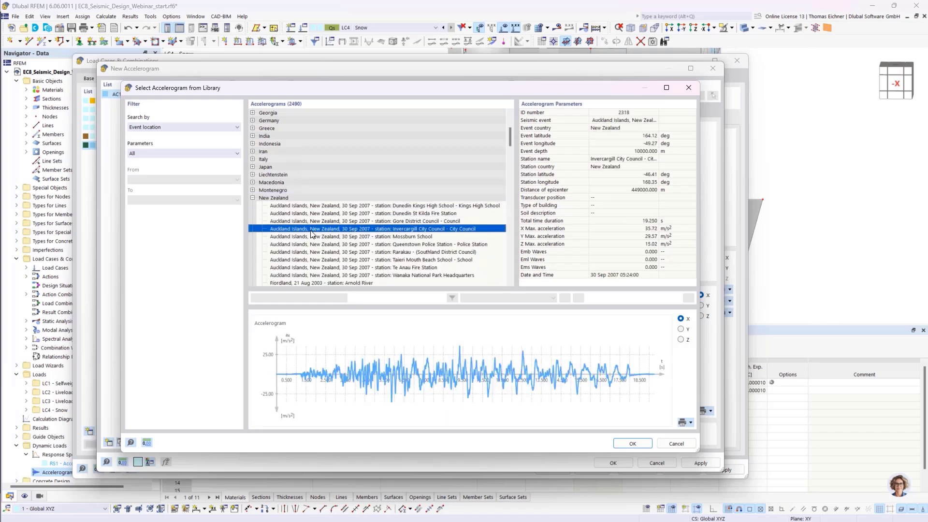
left_click(312, 246)
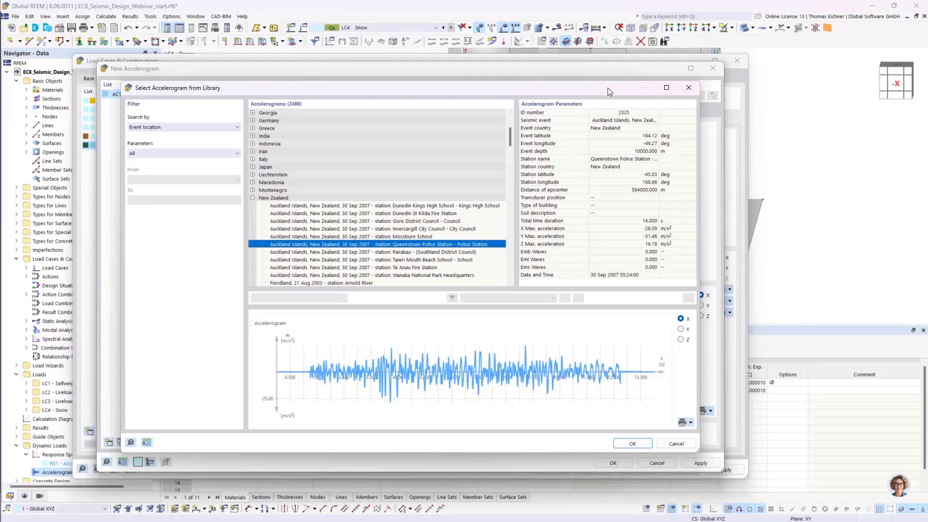
Close the accelerogram library and discard the new accelerogram.
left_click(647, 85)
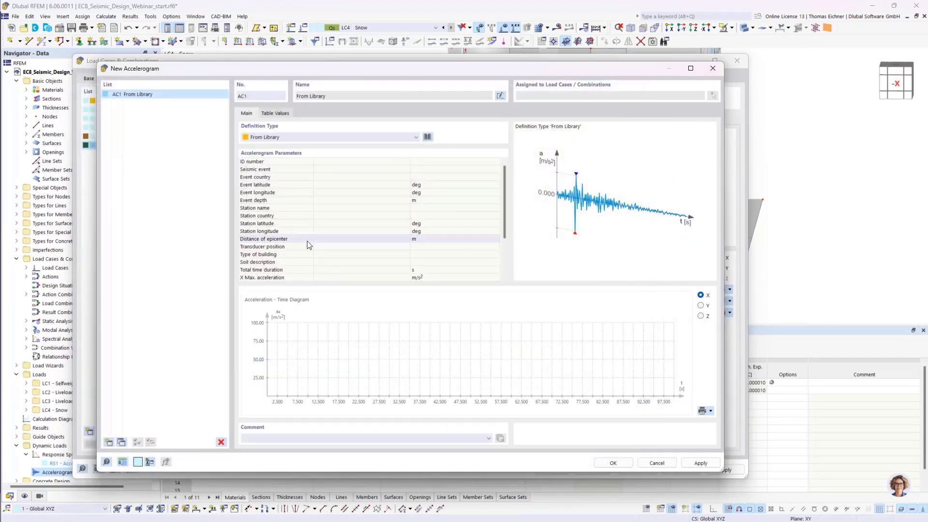
left_click_drag(219, 74, 211, 76)
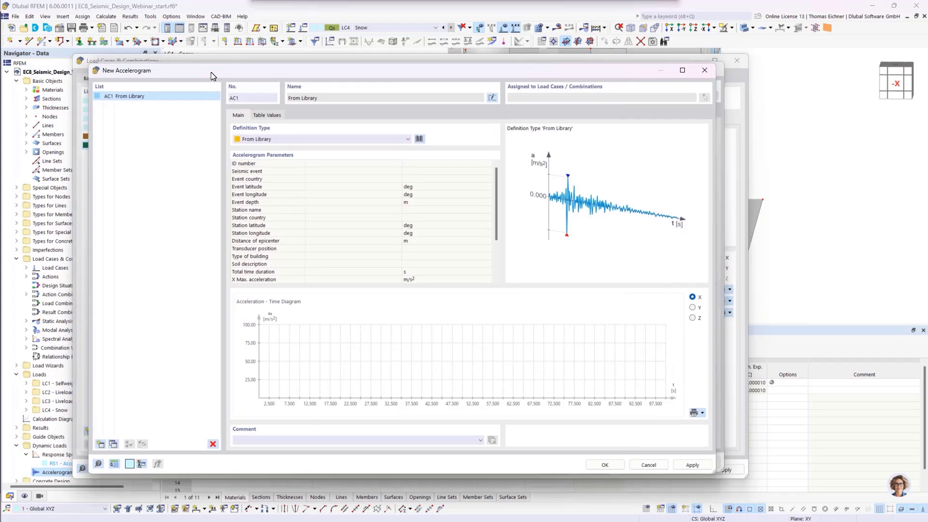
left_click(705, 70)
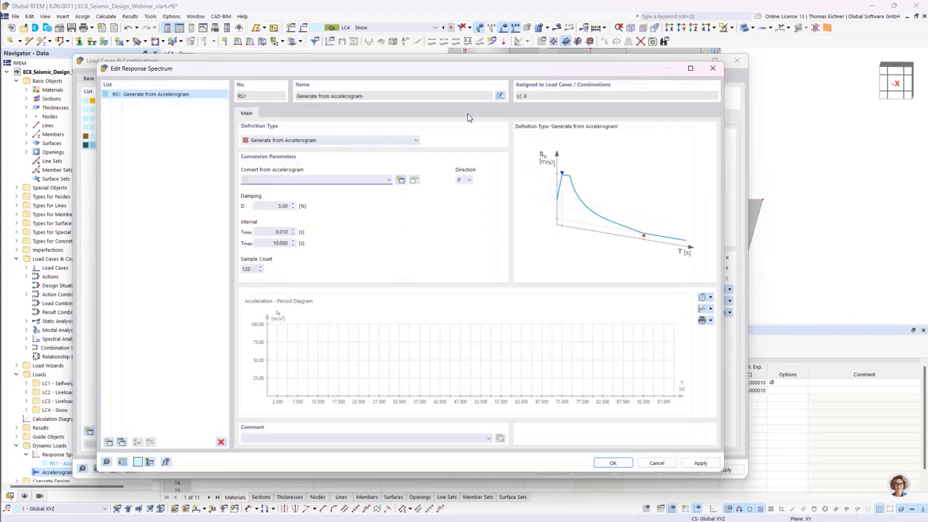
Set the response spectrum's definition type to According to Standard - EN 1998-1 | DIN | 2023-11 and check the available spectrum shapes.
left_click(341, 141)
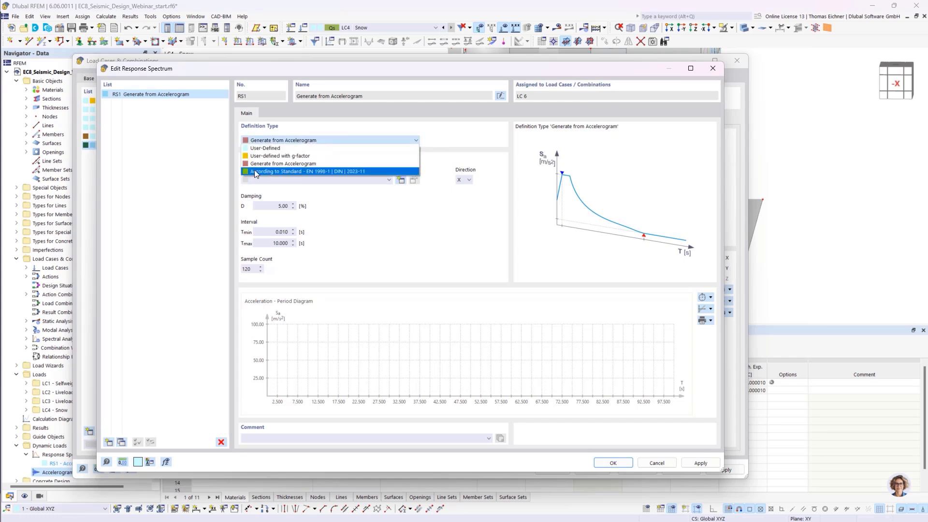
left_click(320, 171)
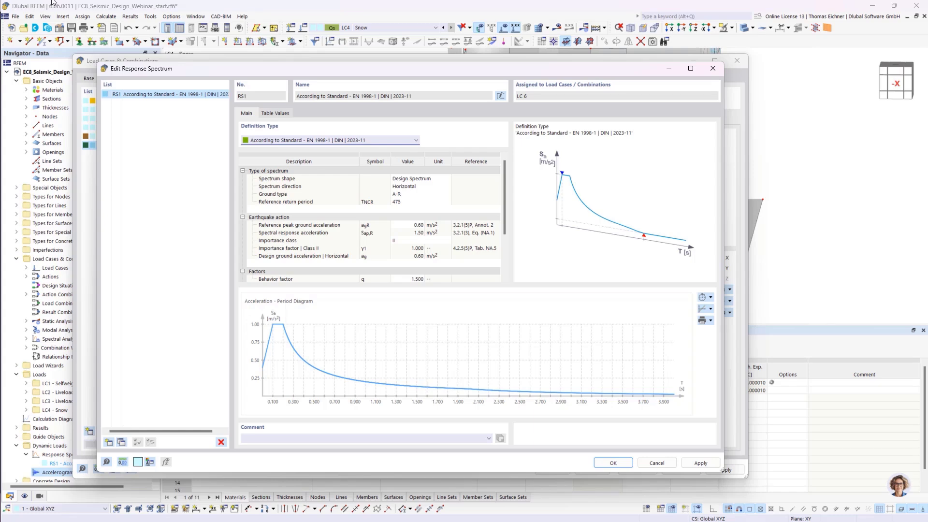
left_click(430, 178)
left_click(431, 178)
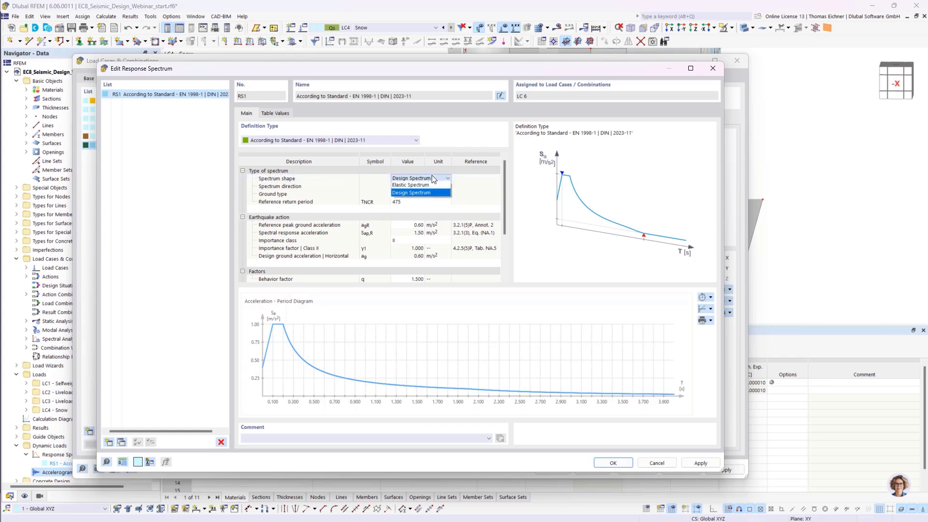
left_click(432, 179)
Review the design spectrum's behavior factor and ground type parameters in the response spectrum's parameter table.
scroll(507, 199, "down", 2)
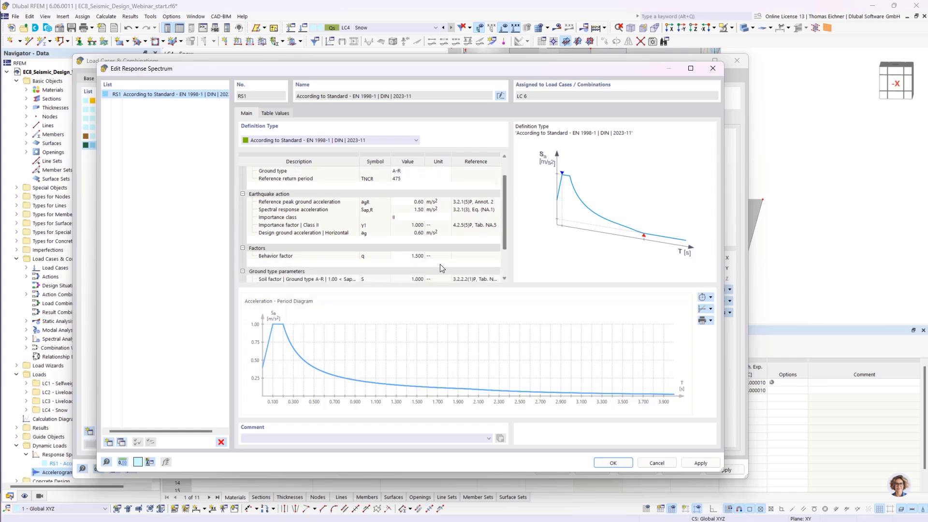
left_click(437, 256)
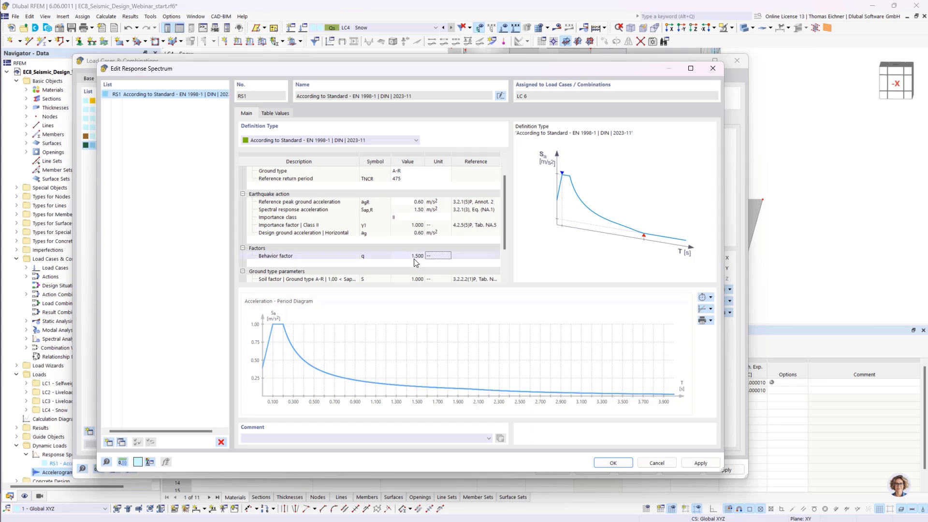
left_click(399, 255)
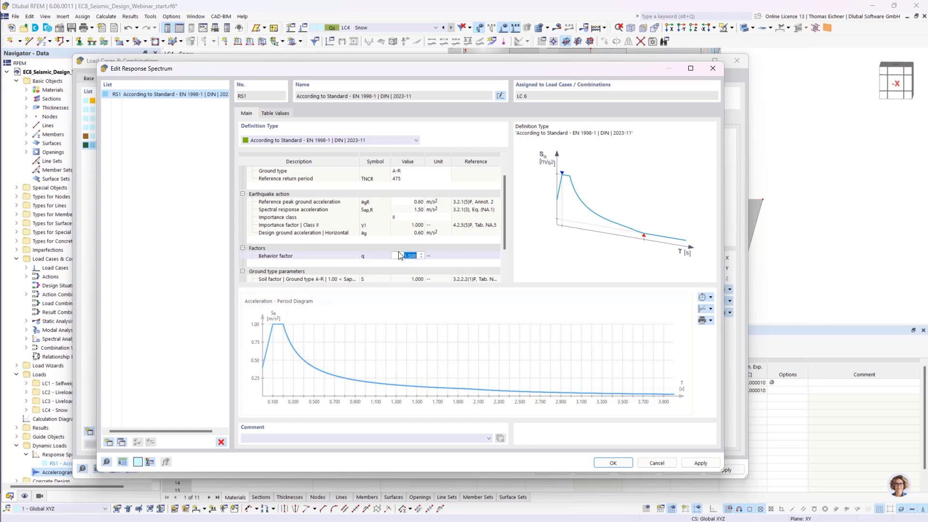
left_click(427, 256)
scroll(424, 255, "up", 1)
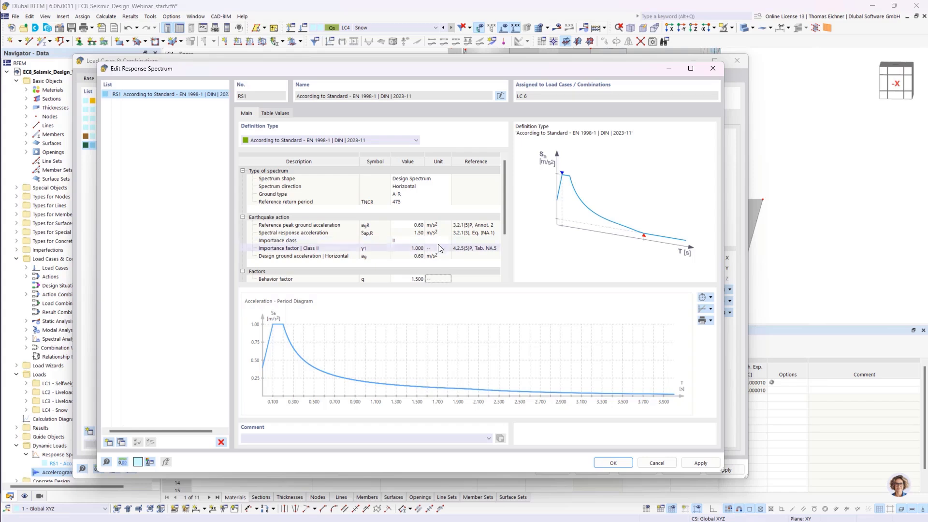
scroll(444, 235, "down", 3)
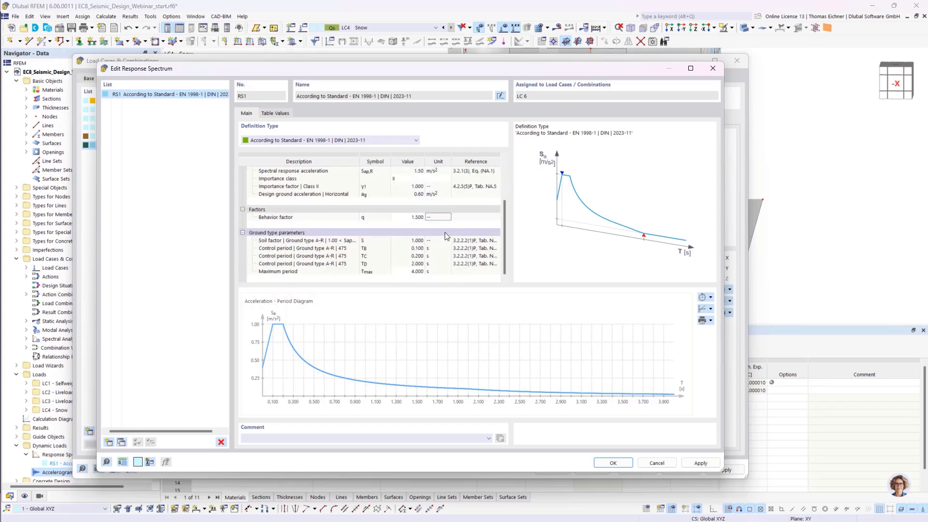
scroll(445, 236, "up", 3)
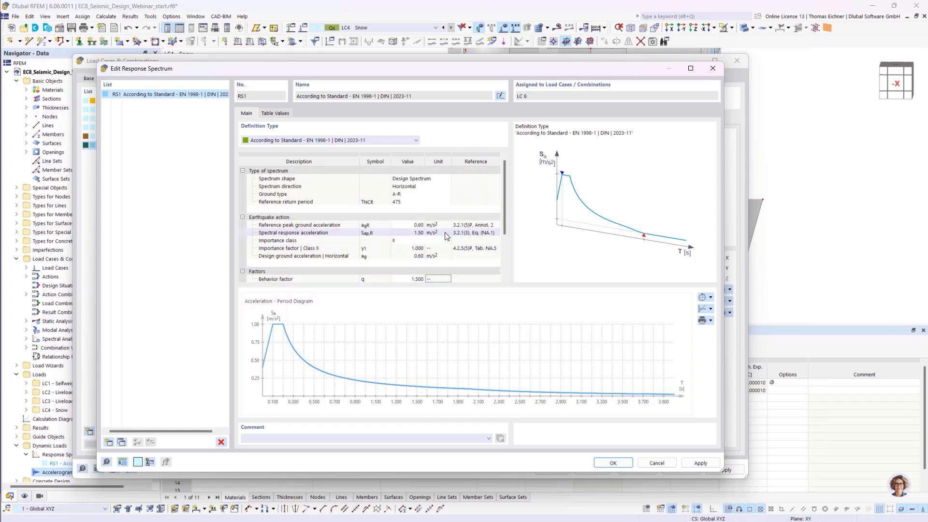
Inspect the spectrum's ground type, the importance class options and the reference peak ground acceleration.
left_click(404, 194)
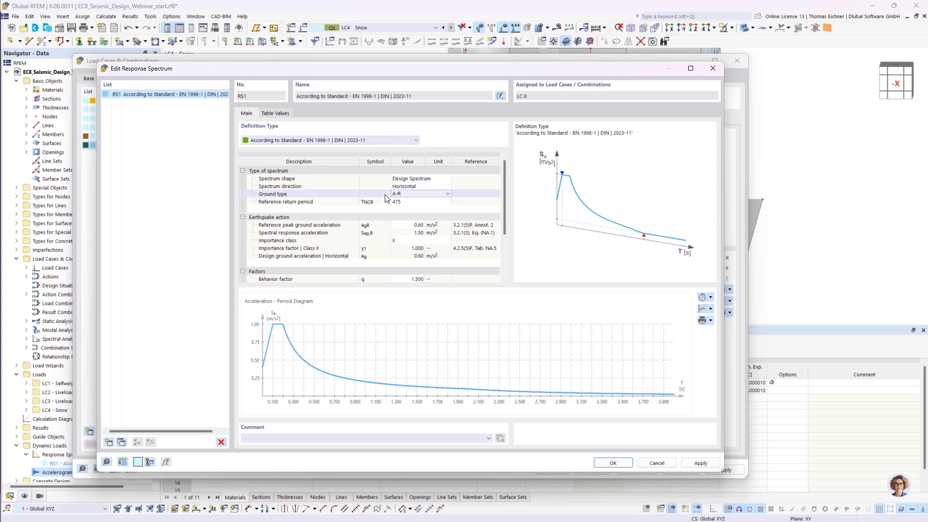
left_click(410, 241)
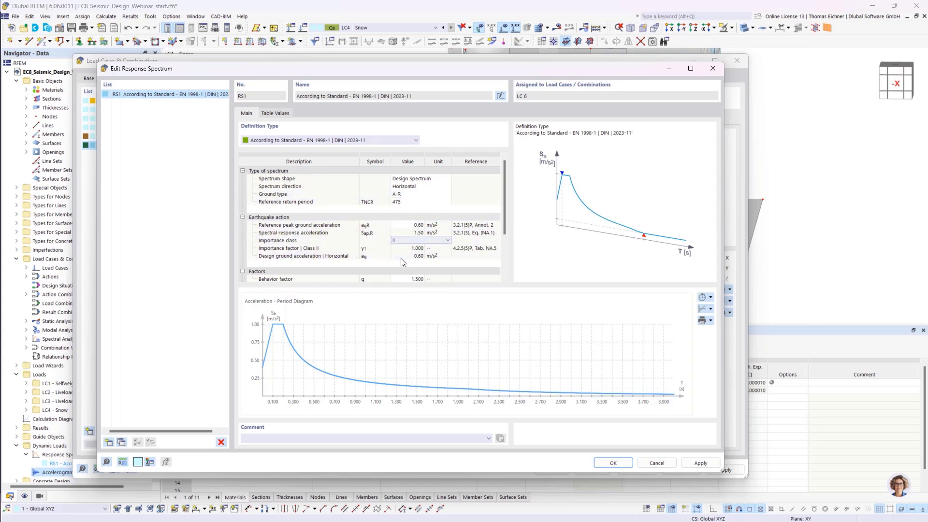
left_click(409, 225)
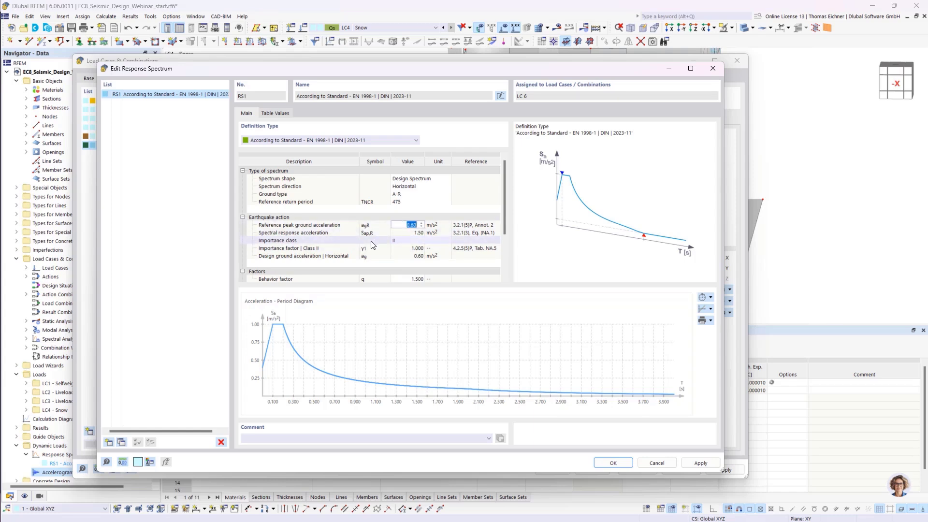
left_click(396, 244)
left_click(437, 243)
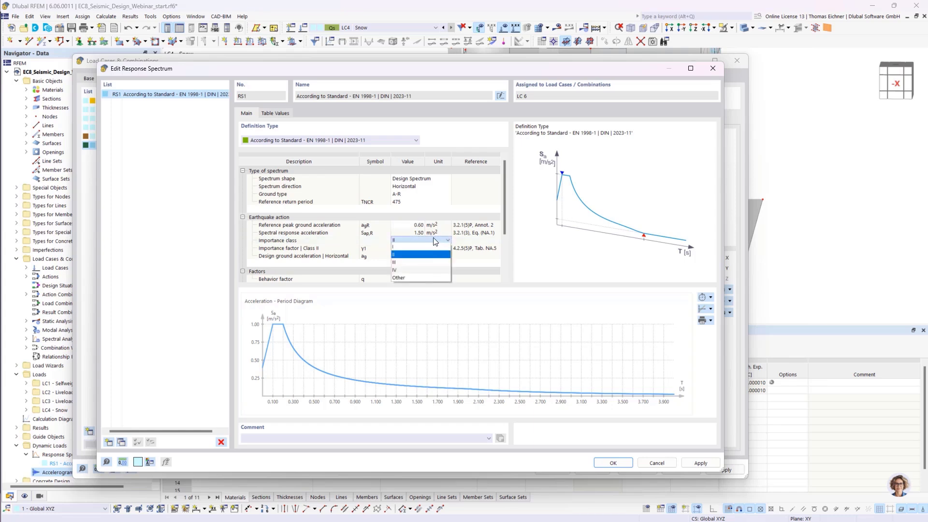
left_click(401, 240)
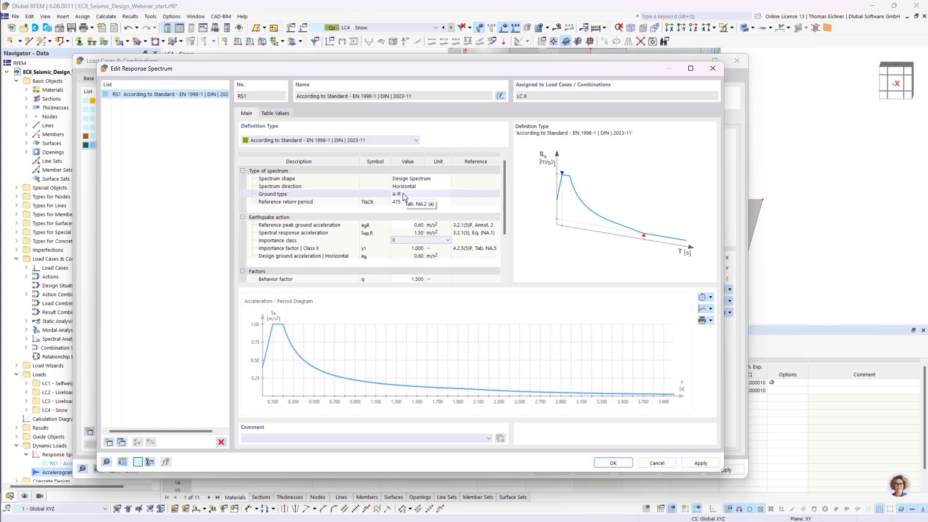
double_click(412, 225)
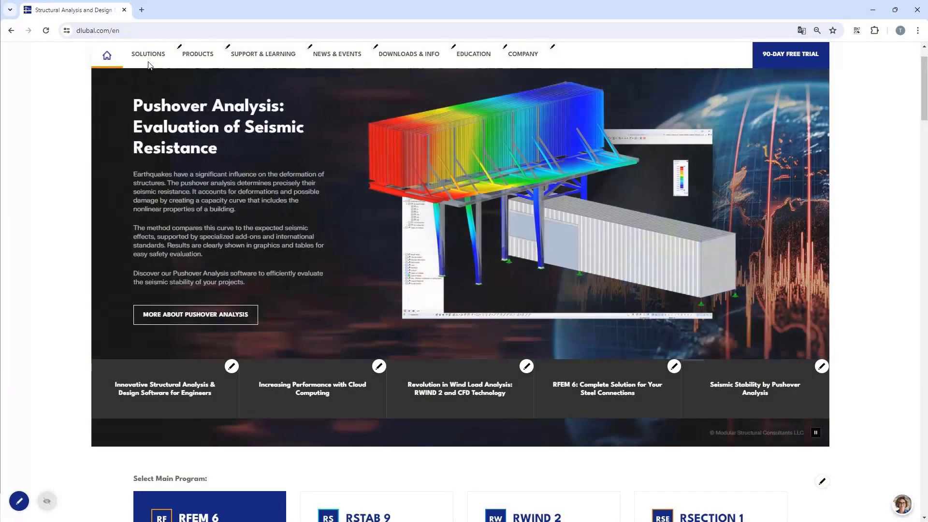
Switch to the Dlubal website in the browser and open the Snow Load, Wind Speed, and Seismic Load Maps online service.
left_click(152, 56)
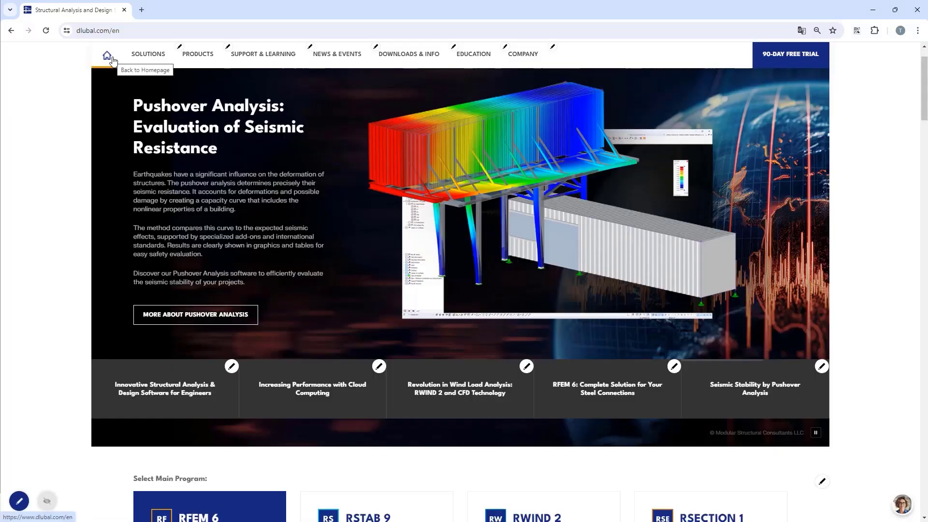
mouse_move(140, 65)
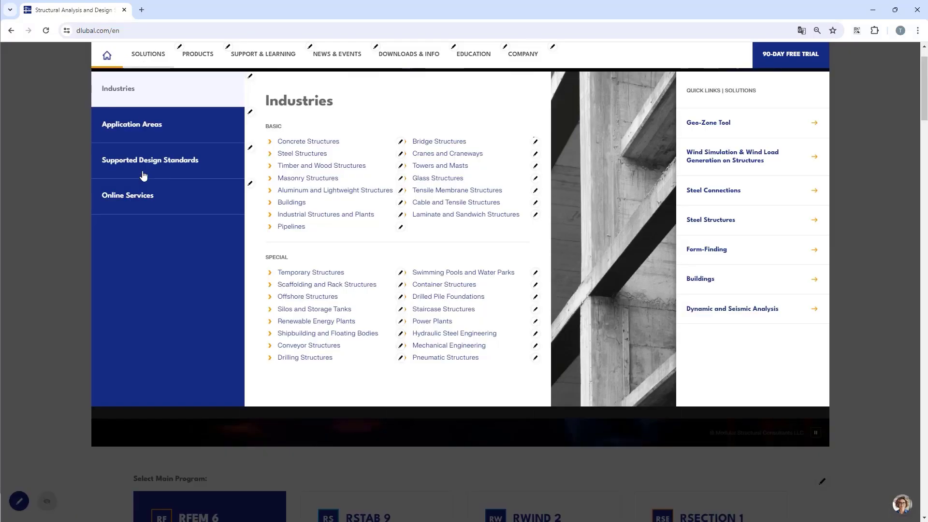
mouse_move(141, 200)
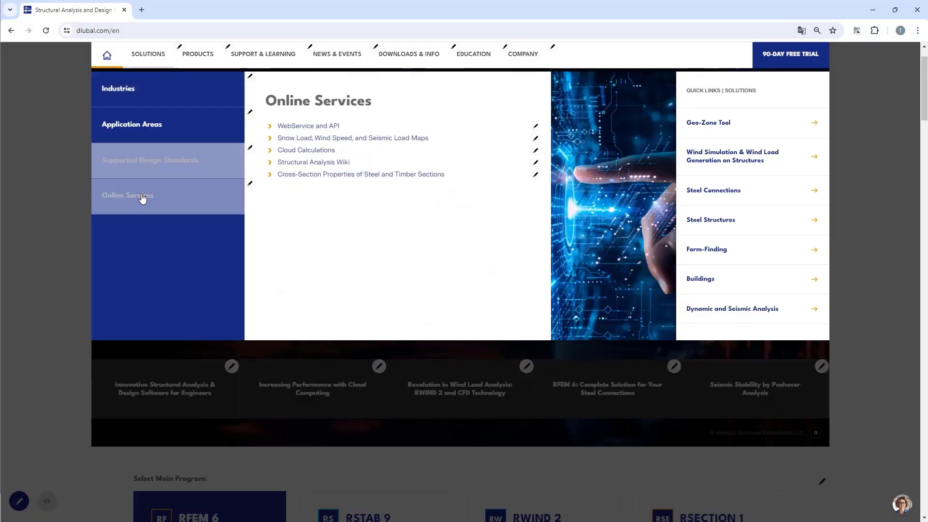
left_click(311, 139)
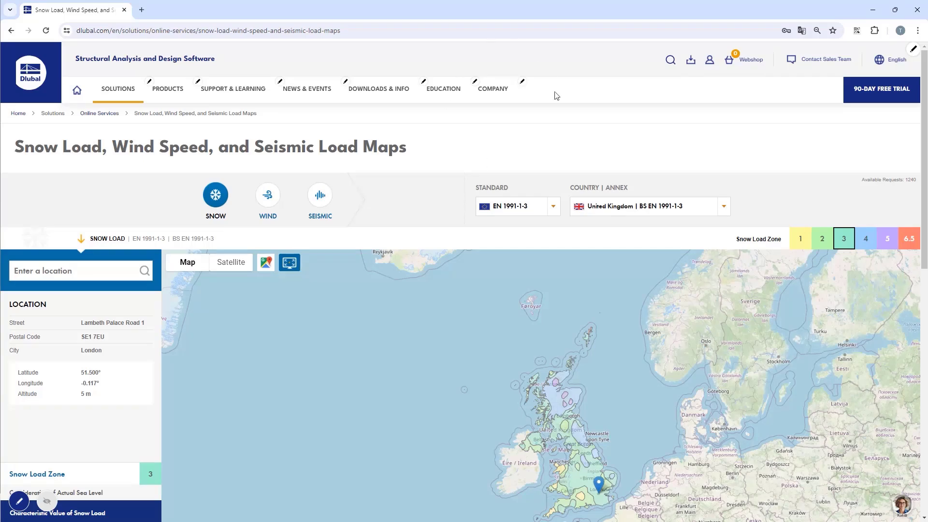
Set the load map's country to Germany and switch to the seismic map, keeping the 475 years return period.
scroll(556, 94, "down", 1)
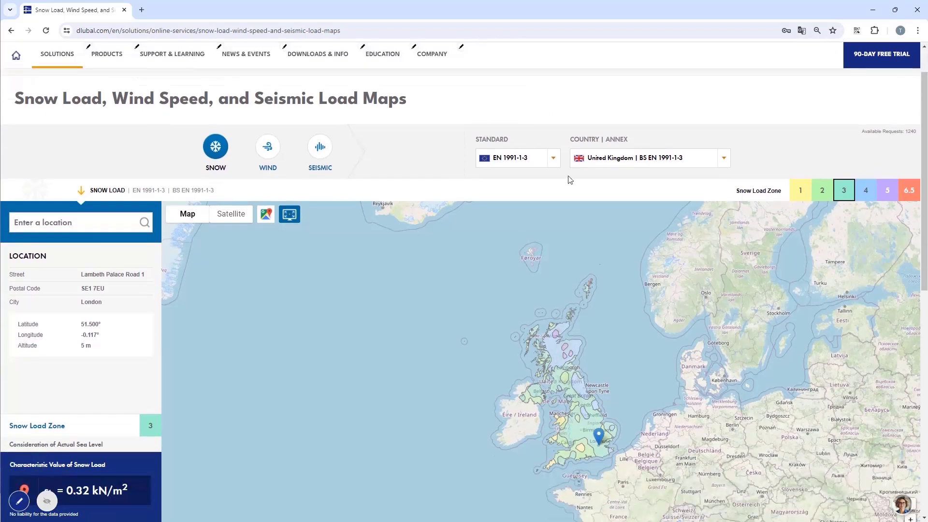
left_click(619, 160)
scroll(620, 225, "up", 3)
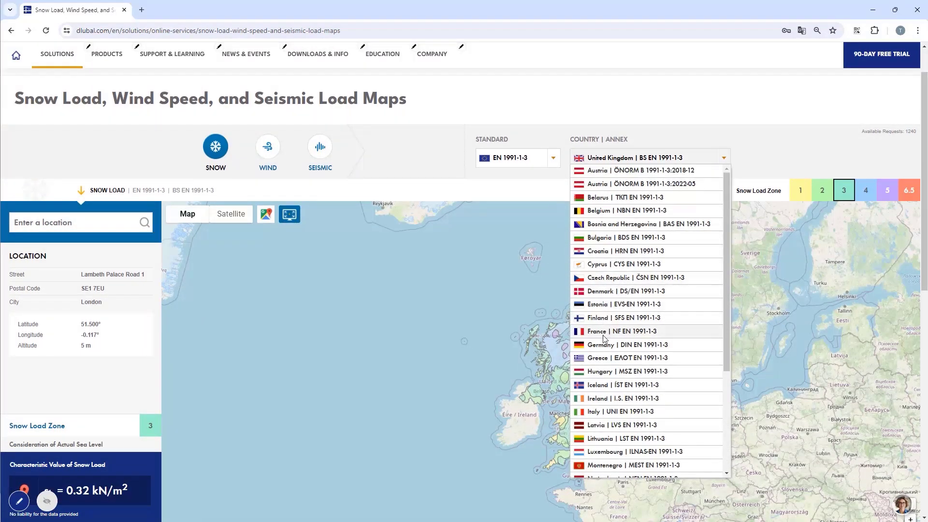
left_click(653, 344)
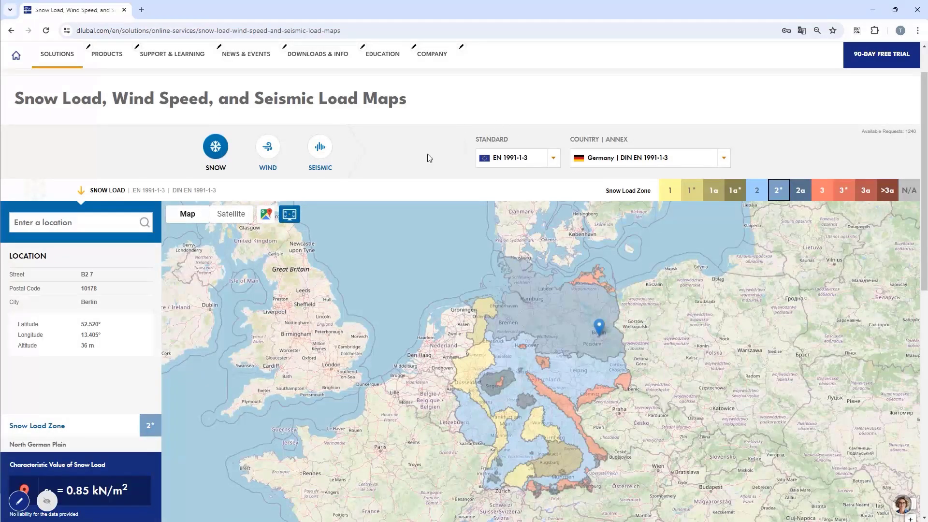
left_click(320, 147)
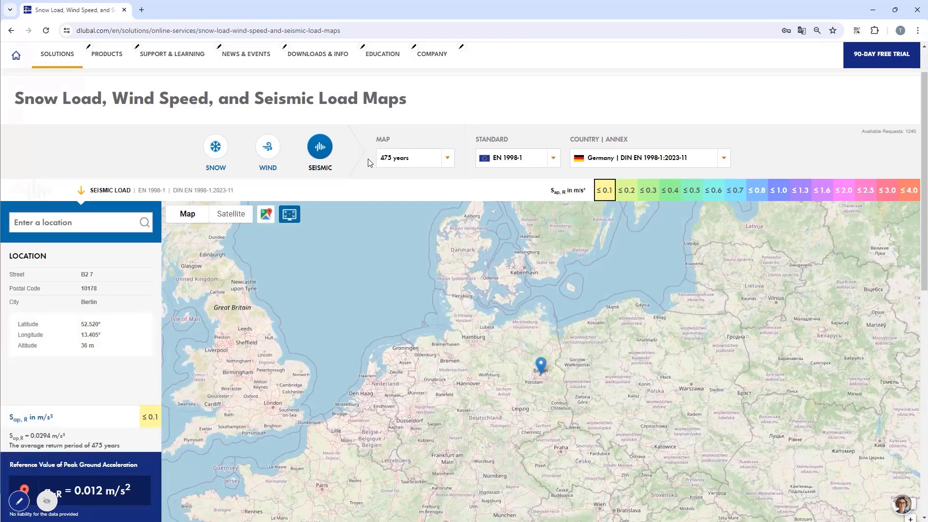
left_click(406, 163)
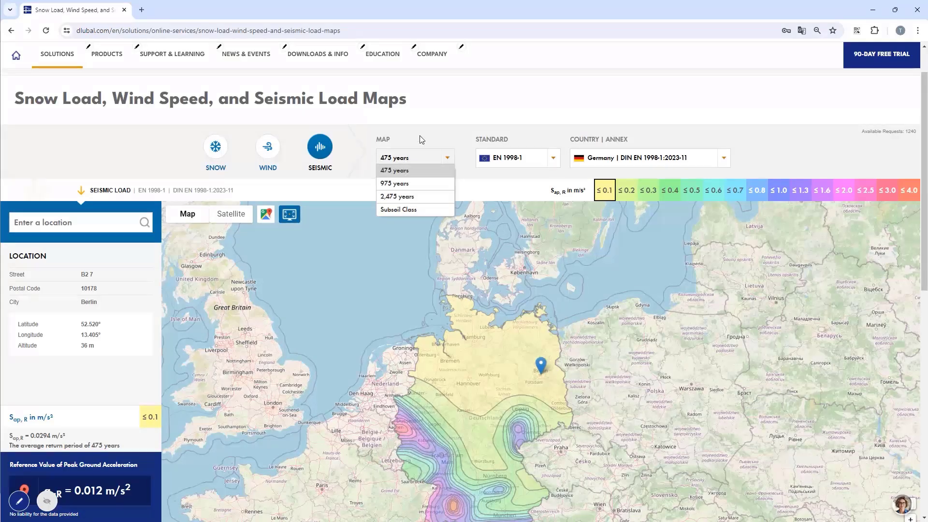
left_click(406, 159)
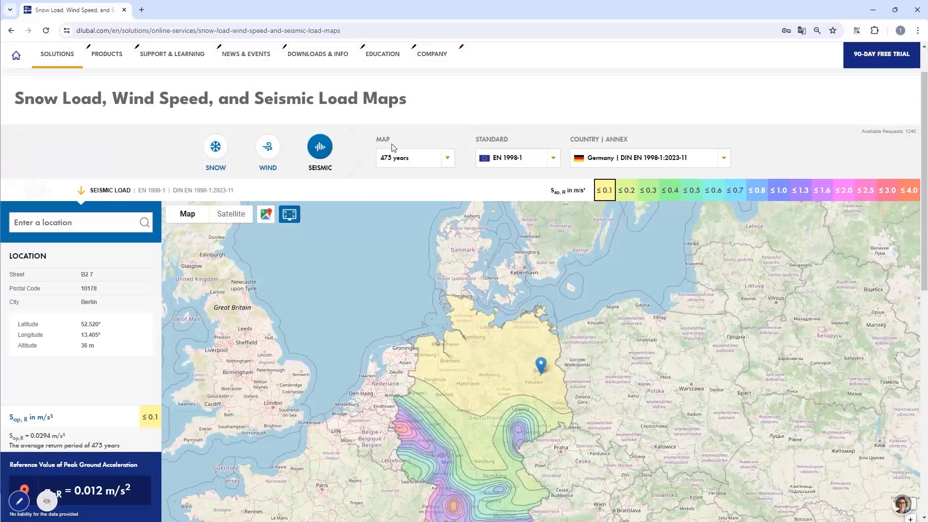
Query the reference peak ground acceleration at Gaimersheim, northwest of Ingolstadt, on the seismic map.
scroll(395, 150, "down", 1)
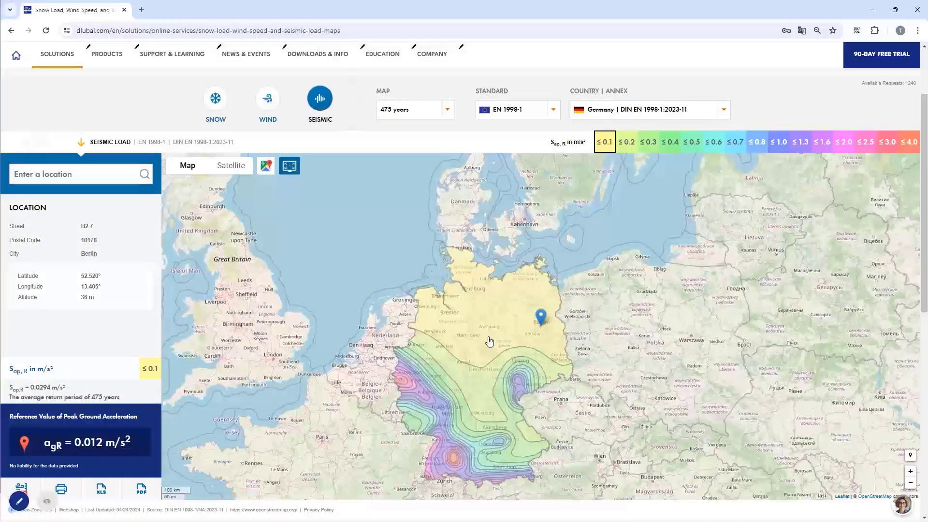
scroll(498, 387, "up", 3)
left_click_drag(498, 388, 507, 201)
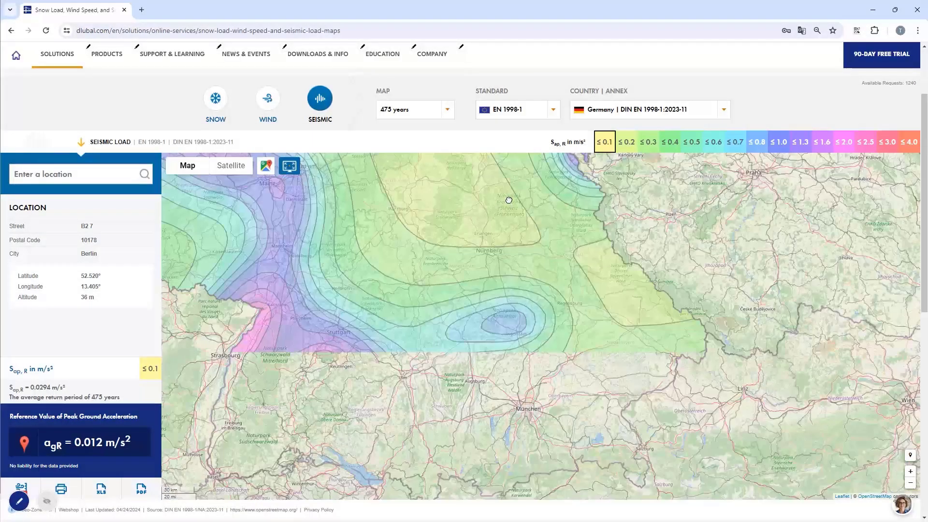
scroll(515, 332, "up", 2)
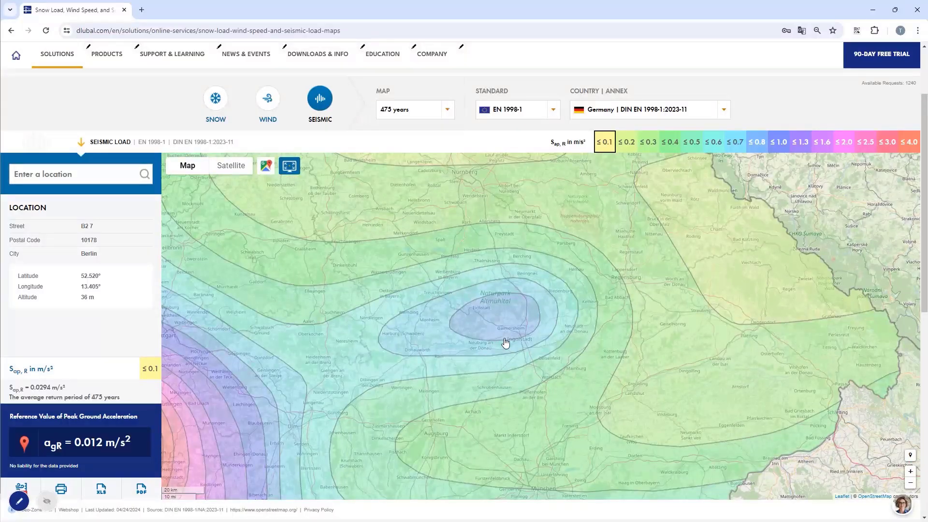
scroll(506, 341, "up", 2)
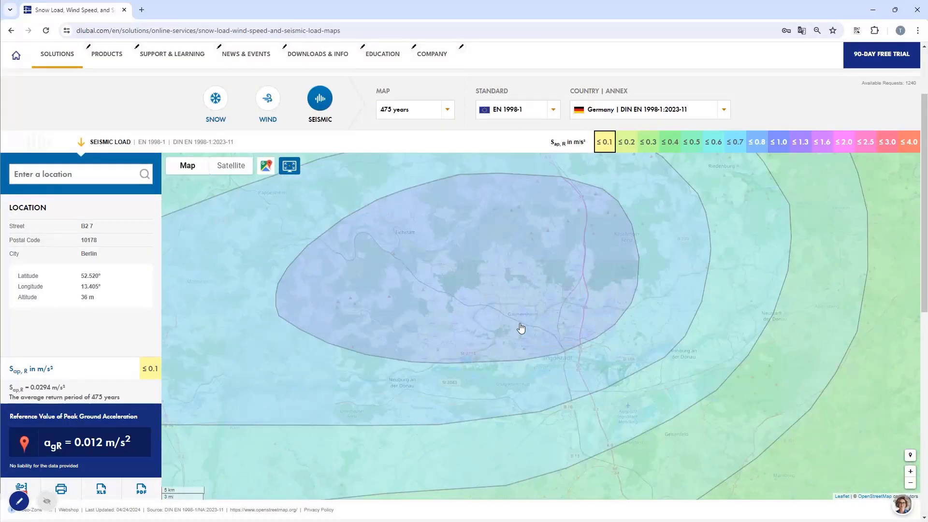
left_click(520, 323)
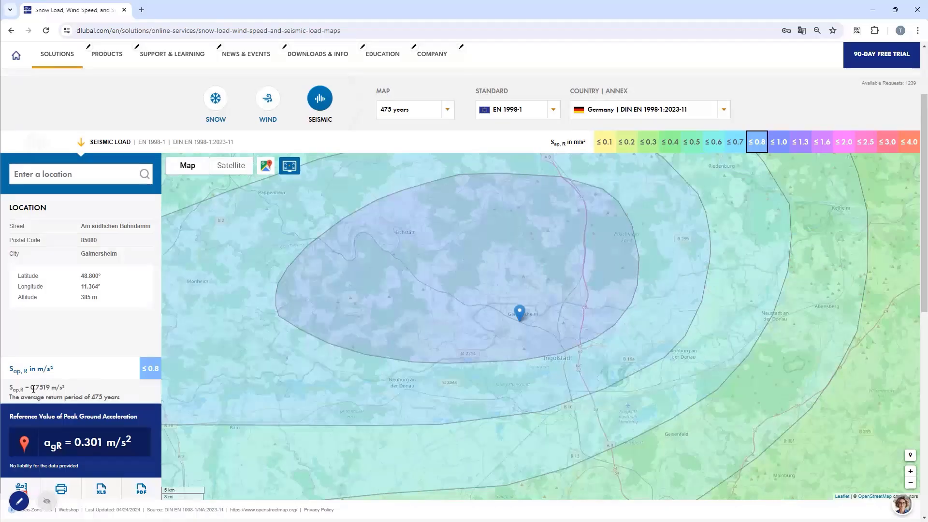
Query the reference peak ground acceleration at Albstadt, inside the highest seismic zone in southwest Germany.
scroll(454, 292, "down", 5)
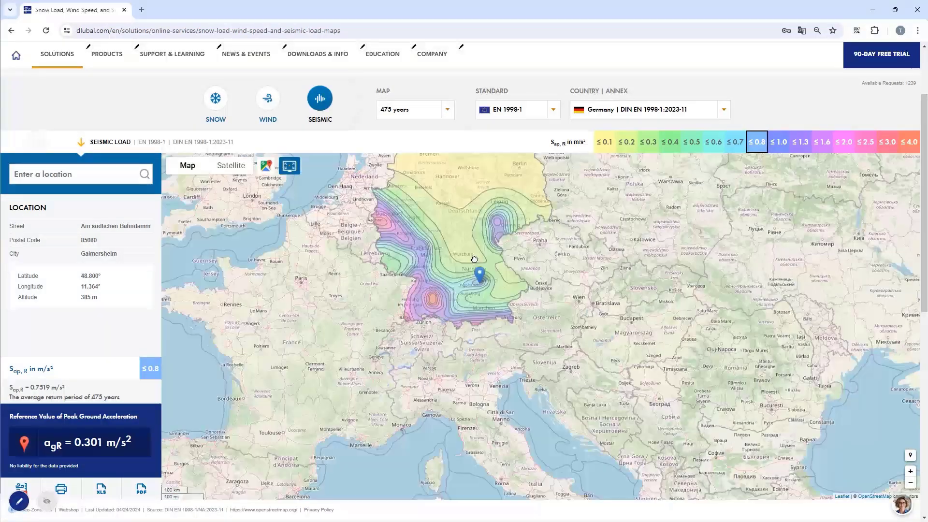
left_click_drag(430, 292, 476, 266)
scroll(476, 269, "up", 3)
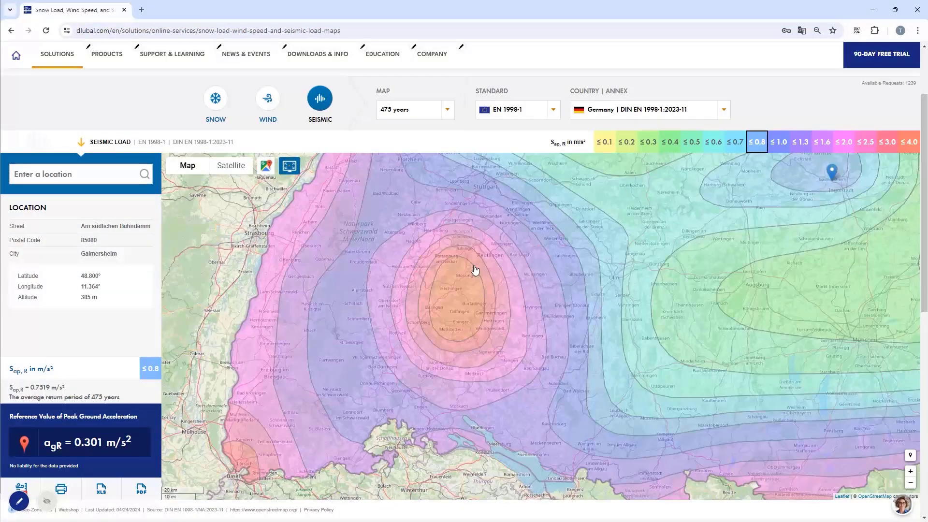
left_click(453, 302)
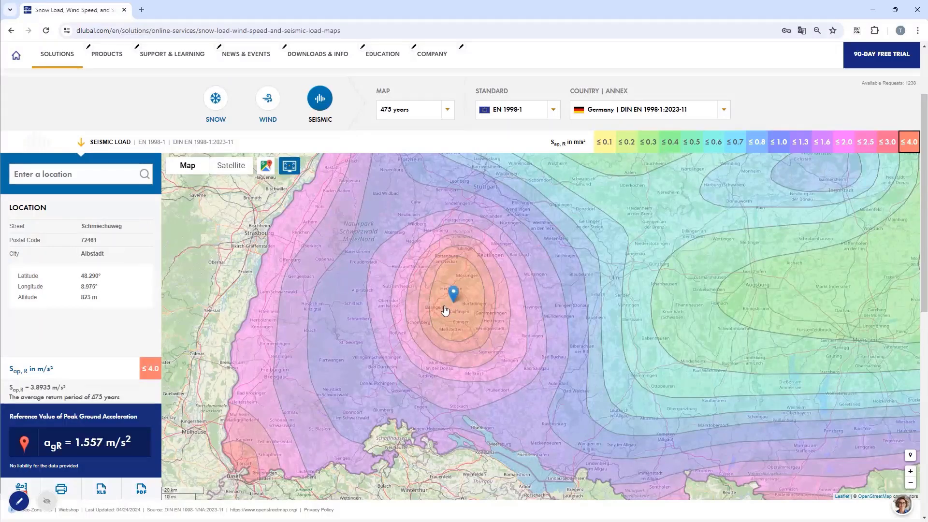
left_click(456, 301)
Compare the ground acceleration in the most seismic zones near Aachen, around Albstadt and in Germany's southwest corner.
scroll(459, 306, "down", 5)
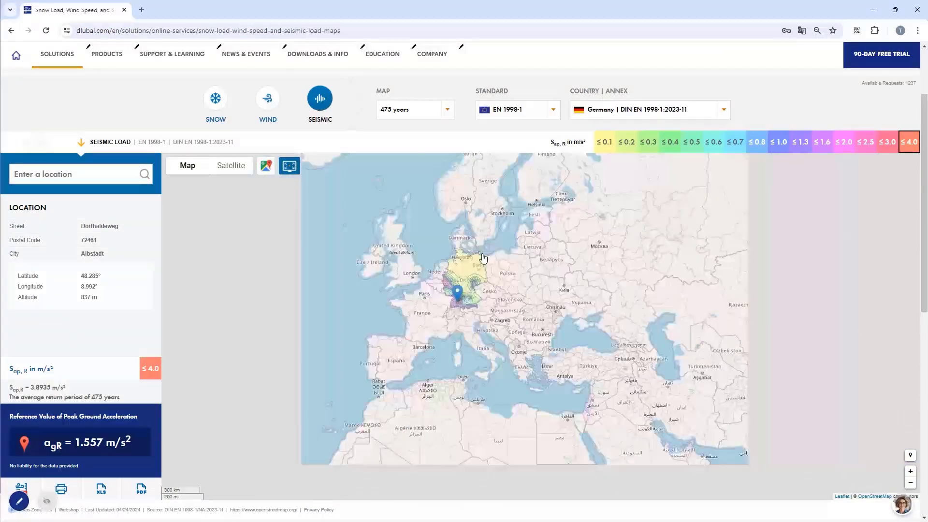
scroll(470, 282, "up", 4)
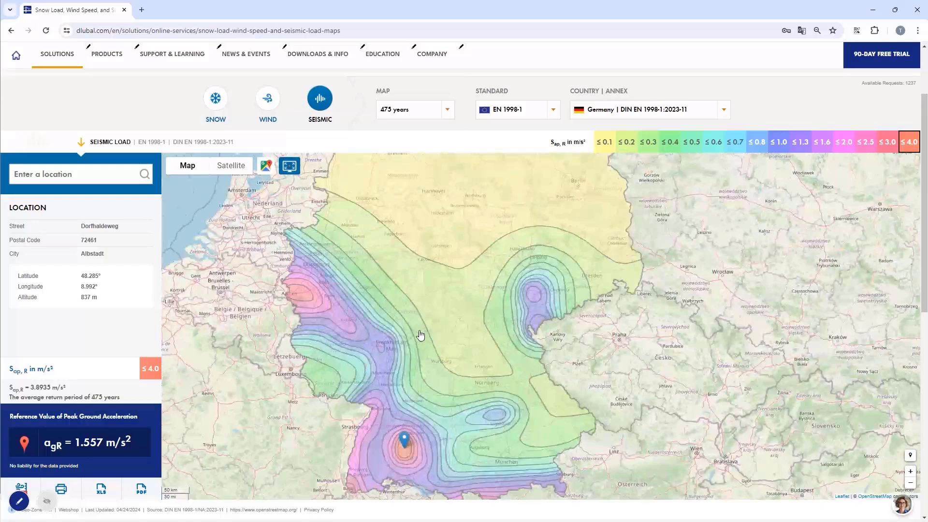
left_click_drag(420, 335, 425, 312)
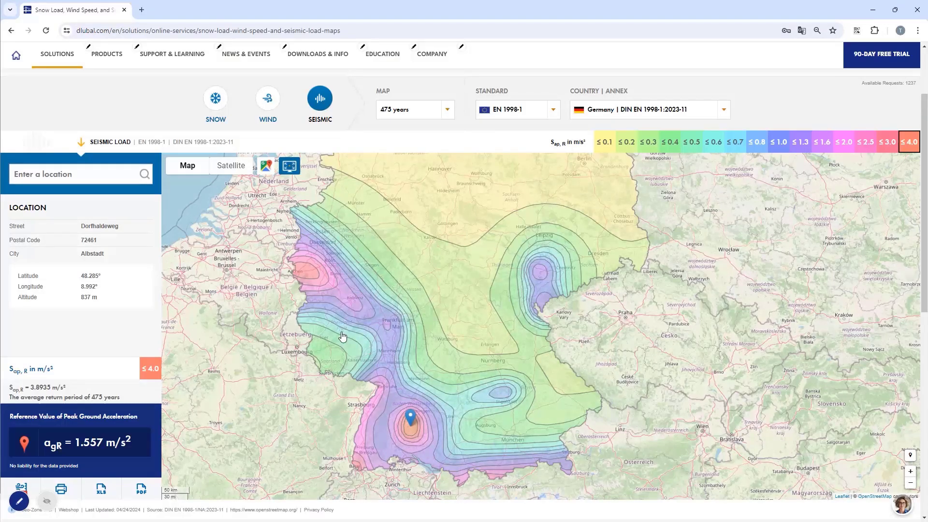
left_click_drag(415, 438, 405, 383)
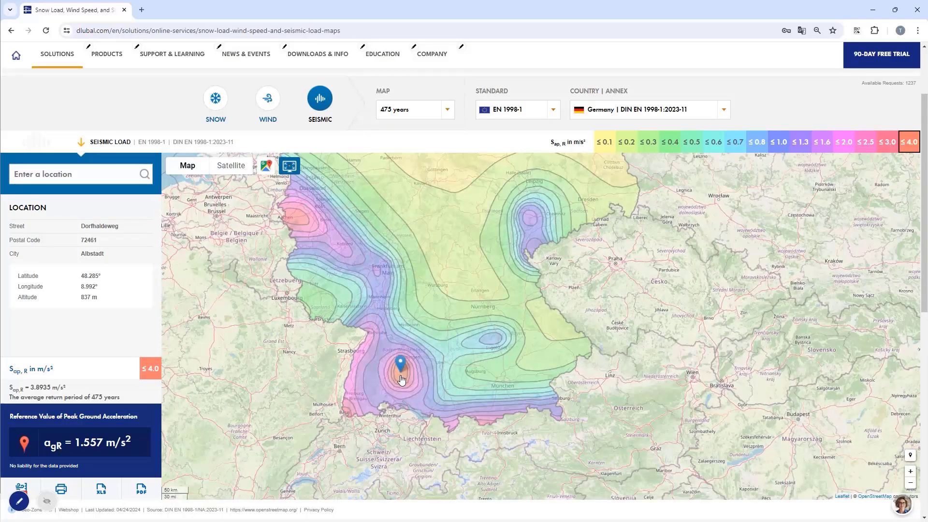
left_click(299, 223)
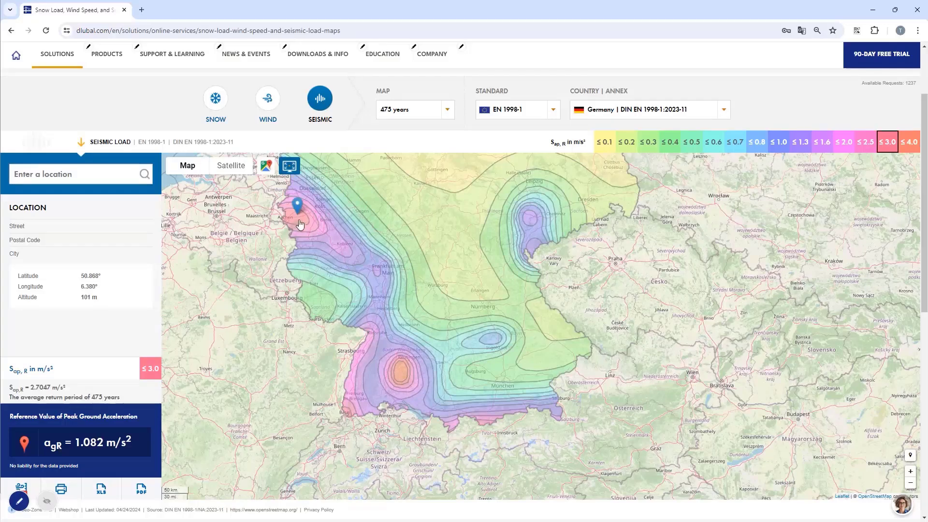
left_click(402, 368)
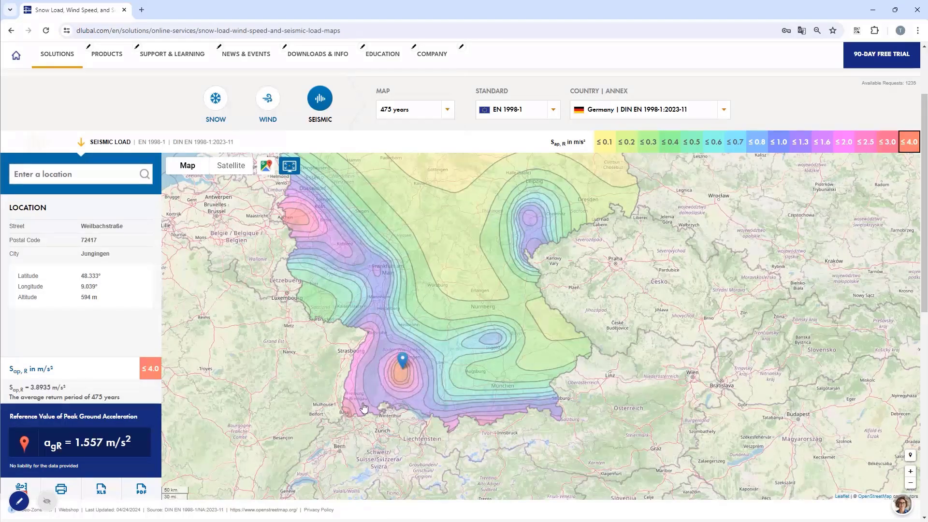
left_click(347, 408)
left_click(399, 372)
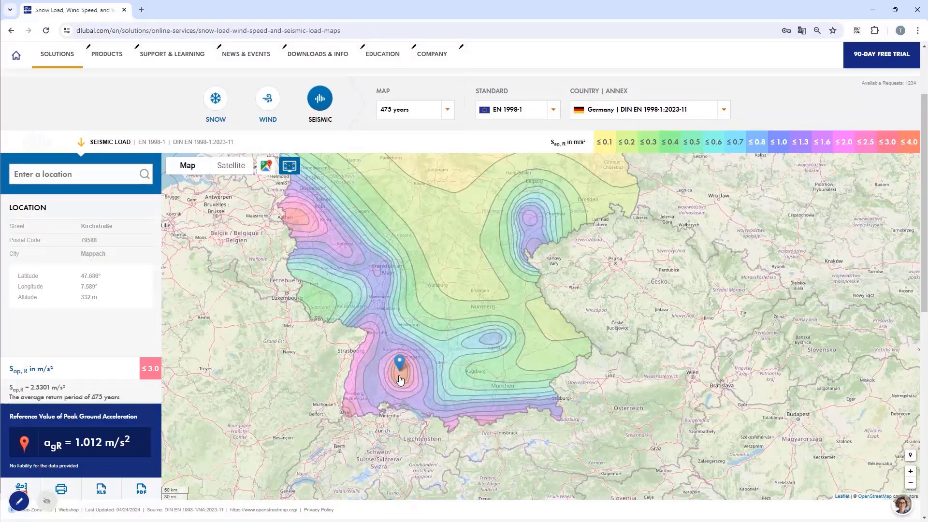
Place the location marker on the wooded hill just northeast of Ebingen in Albstadt, near the Station Road and Pepper Road crossing.
scroll(401, 377, "up", 5)
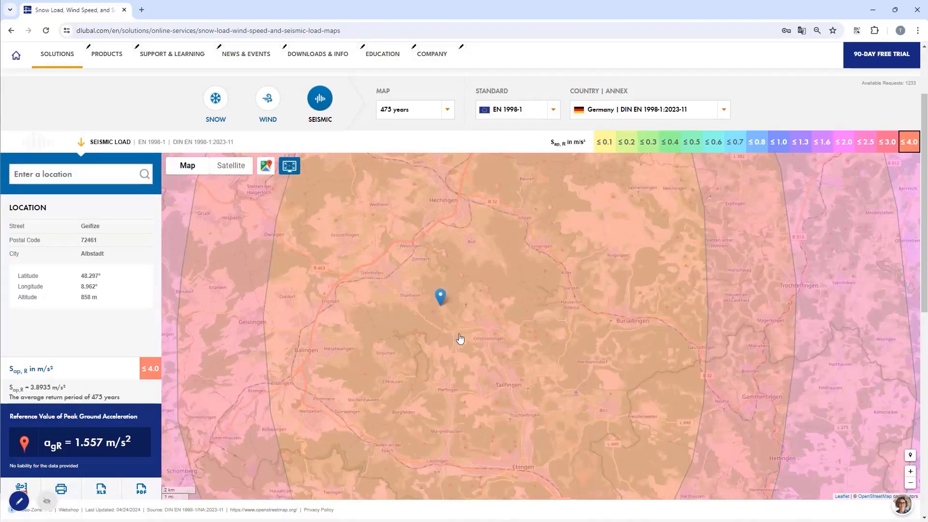
left_click_drag(497, 383, 453, 339)
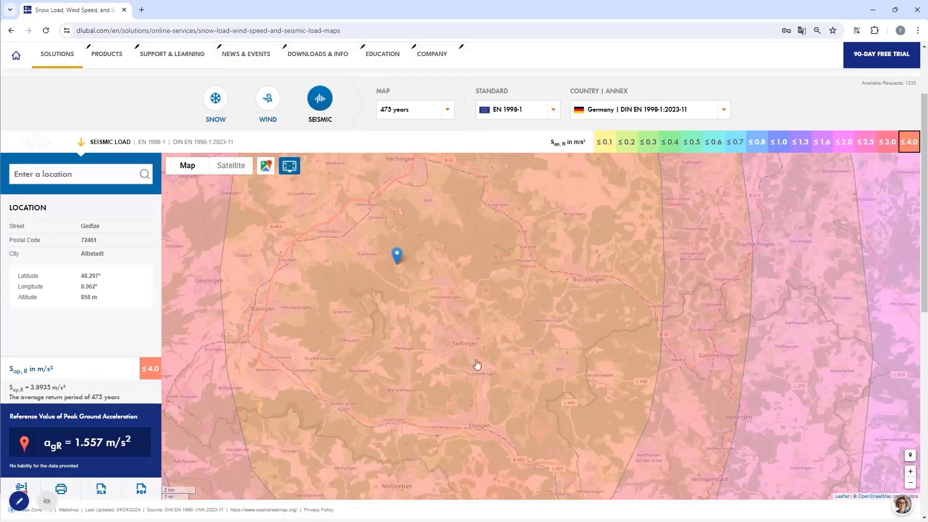
scroll(476, 365, "up", 1)
left_click_drag(460, 344, 445, 332)
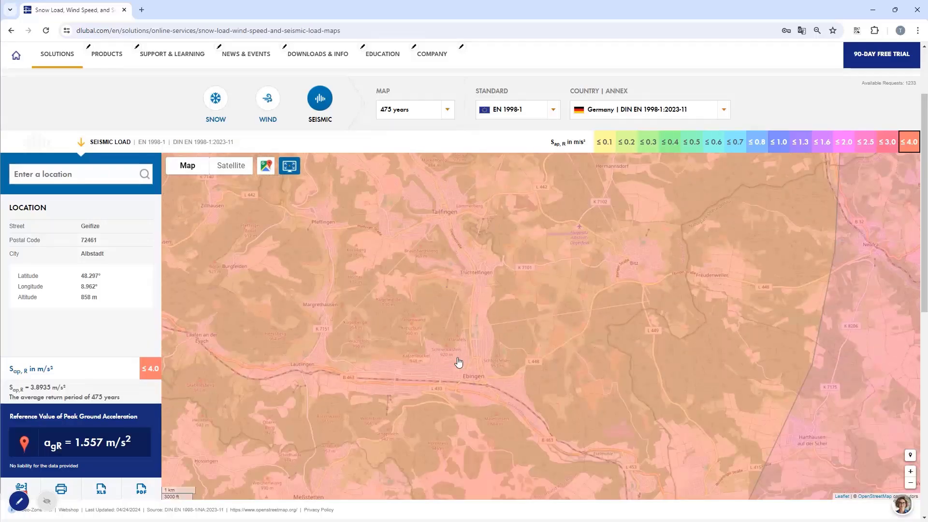
scroll(461, 382, "up", 2)
left_click_drag(464, 393, 393, 291)
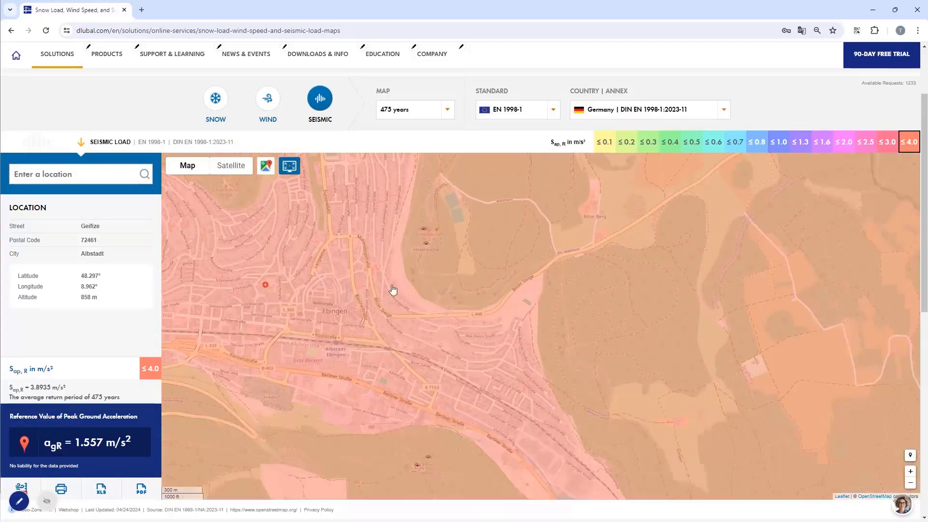
scroll(477, 306, "up", 3)
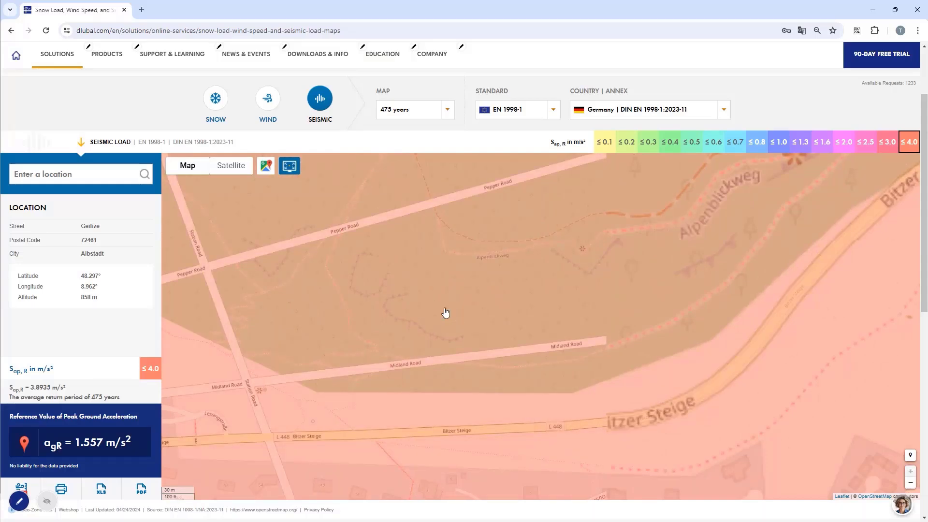
left_click_drag(446, 310, 386, 339)
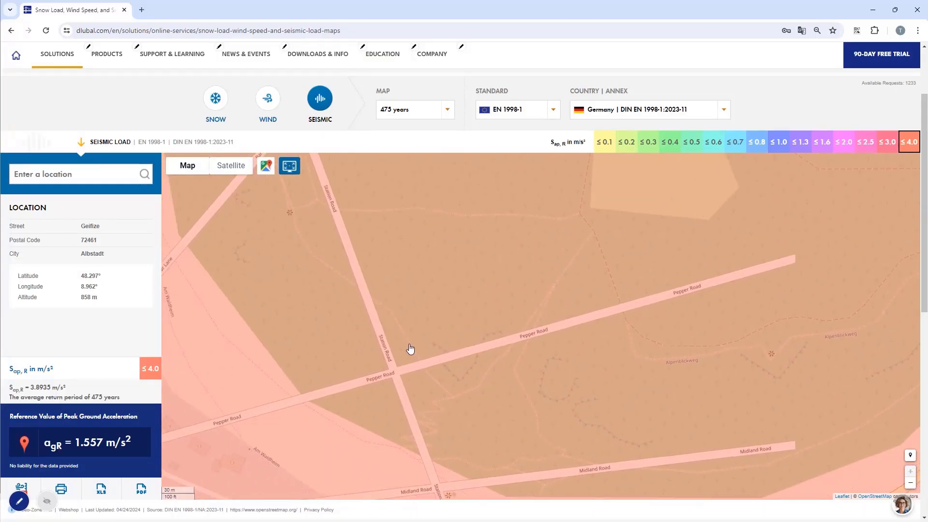
left_click(409, 343)
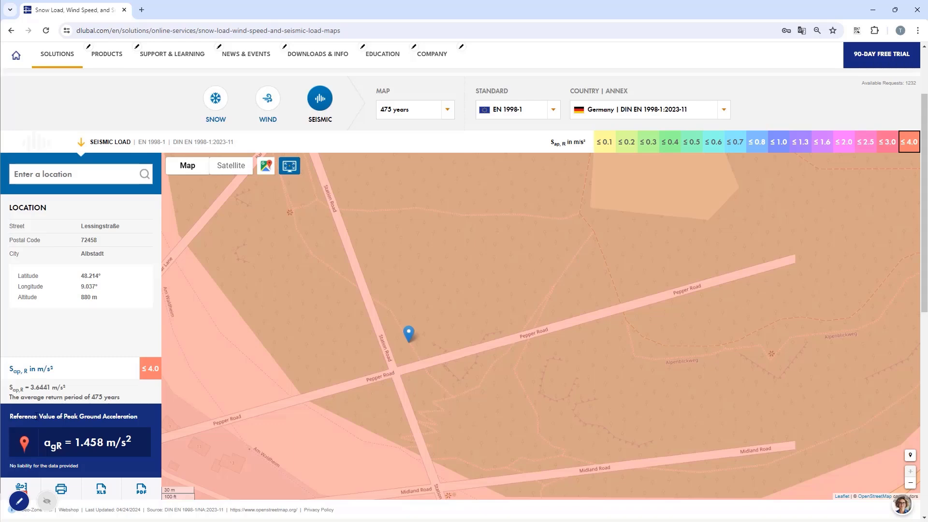
Select the reference peak ground acceleration agR given for the marked Ebingen location.
scroll(277, 301, "down", 4)
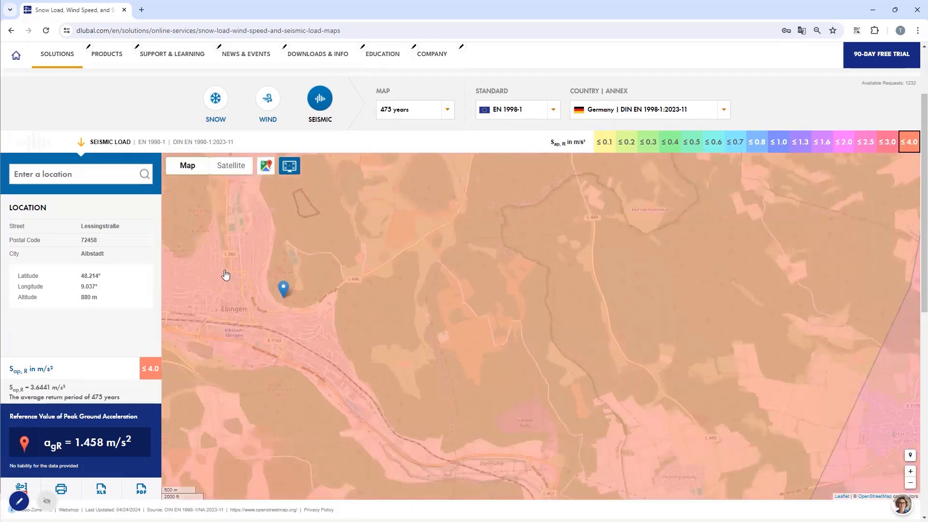
scroll(225, 273, "down", 2)
left_click_drag(224, 268, 373, 275)
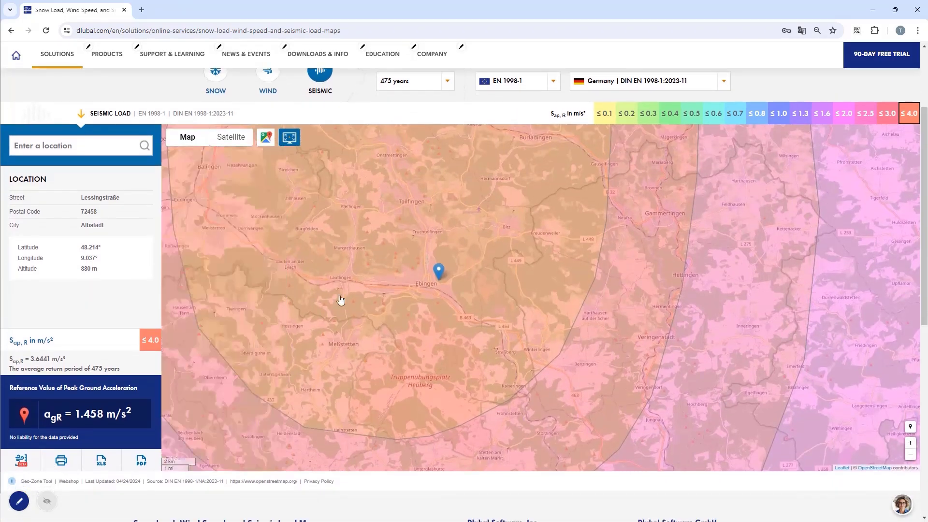
double_click(89, 414)
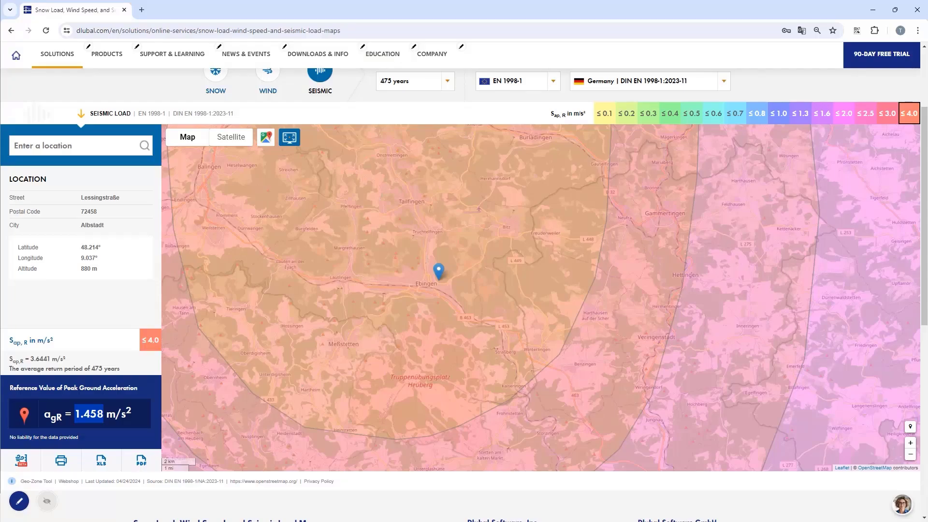
Switch to RFEM, set RS1's reference peak ground acceleration agR to 1.458 m/s², and return to the load maps in the browser.
key("alt+Tab")
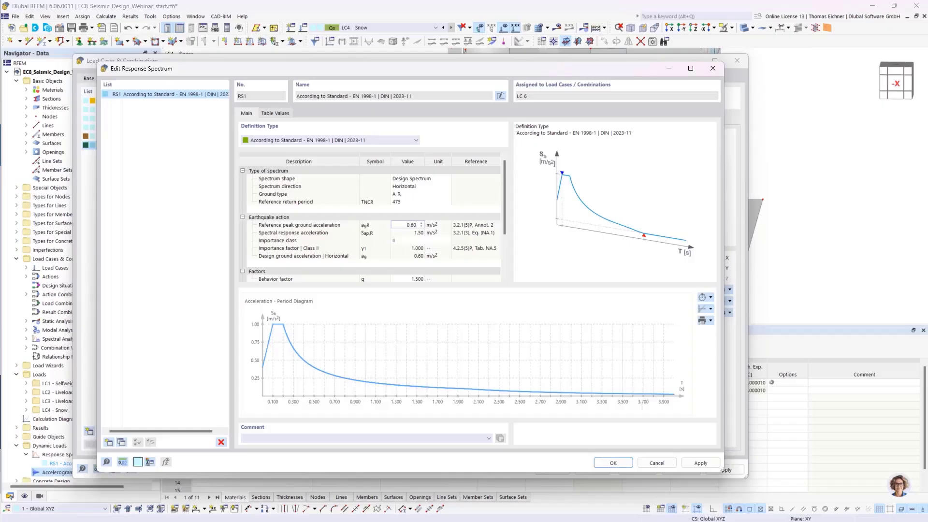
key("Return")
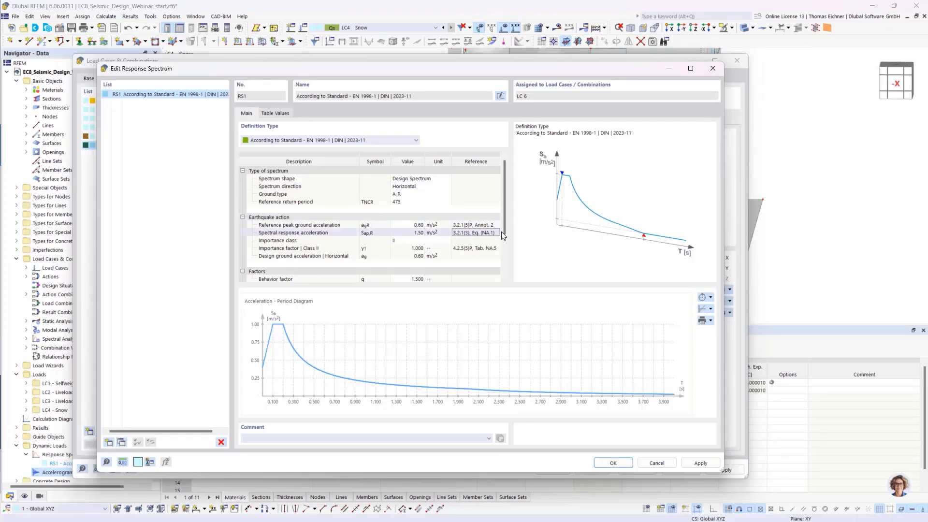
left_click(411, 225)
left_click(419, 233)
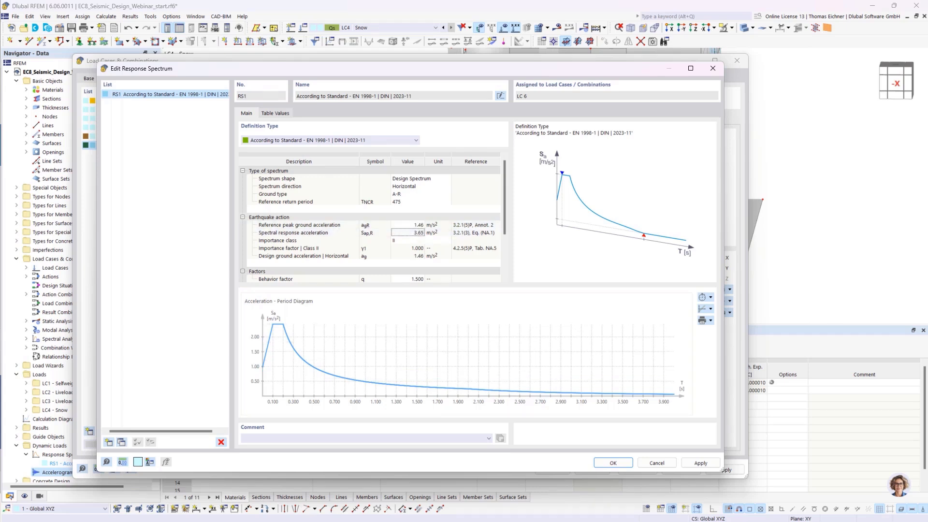
key("alt+Tab")
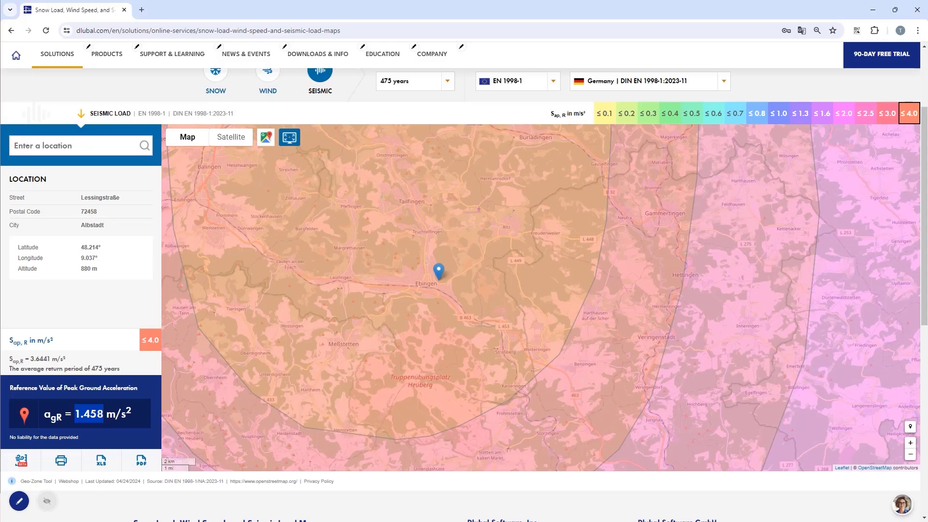
Show the Subsoil Class map for EN 1998-1 Germany and examine the class at and around the marked Albstadt location.
scroll(338, 132, "up", 3)
left_click(414, 83)
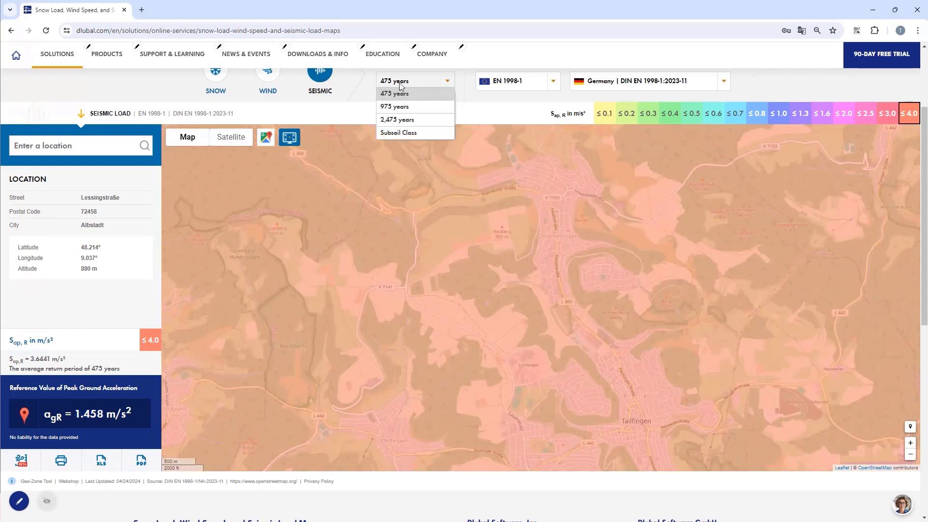
left_click(394, 133)
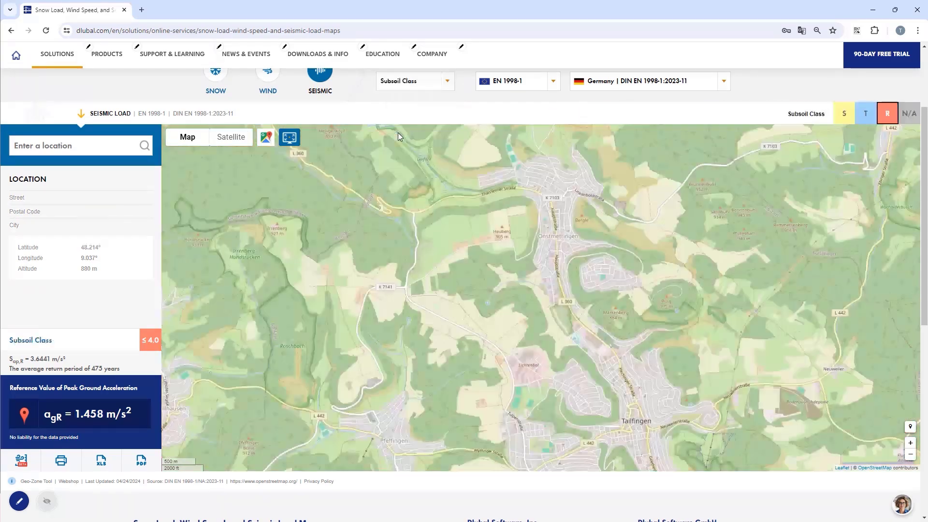
scroll(376, 236, "down", 2)
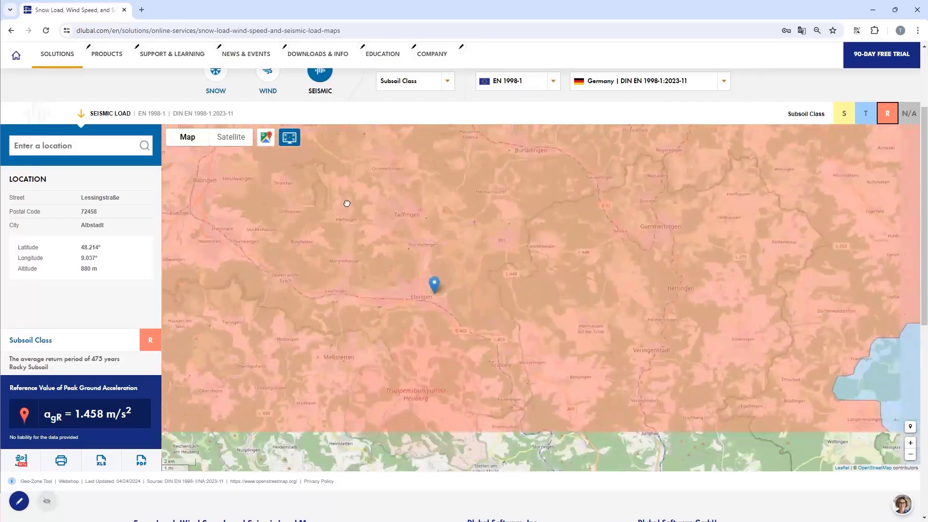
scroll(357, 242, "down", 1)
scroll(357, 243, "down", 2)
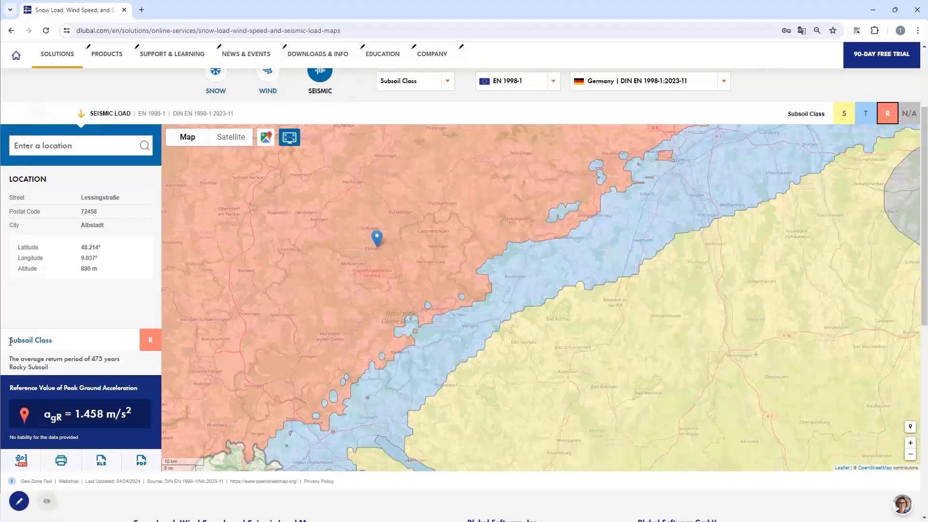
left_click_drag(9, 342, 57, 347)
Switch to RFEM, set RS1's ground type to B-R, check the ground type parameters, and accept the response spectrum.
left_click(873, 9)
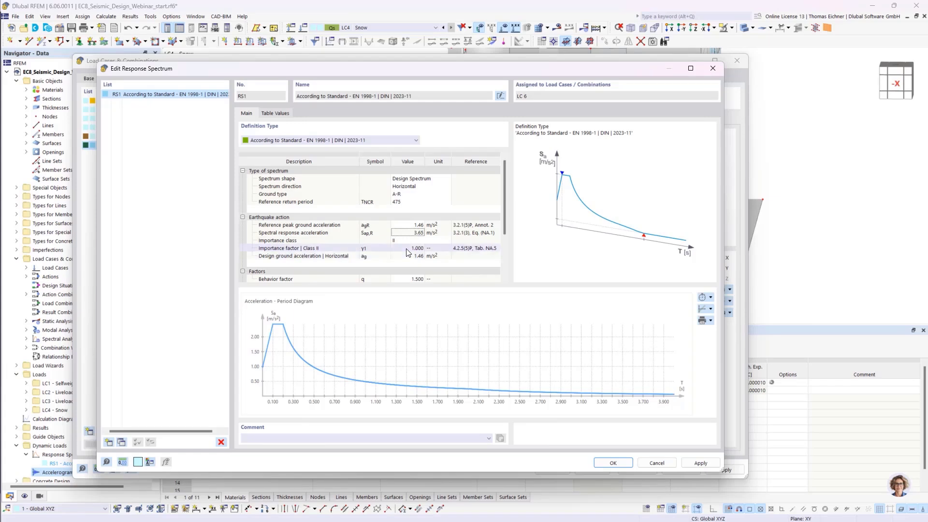
left_click(419, 195)
left_click(419, 194)
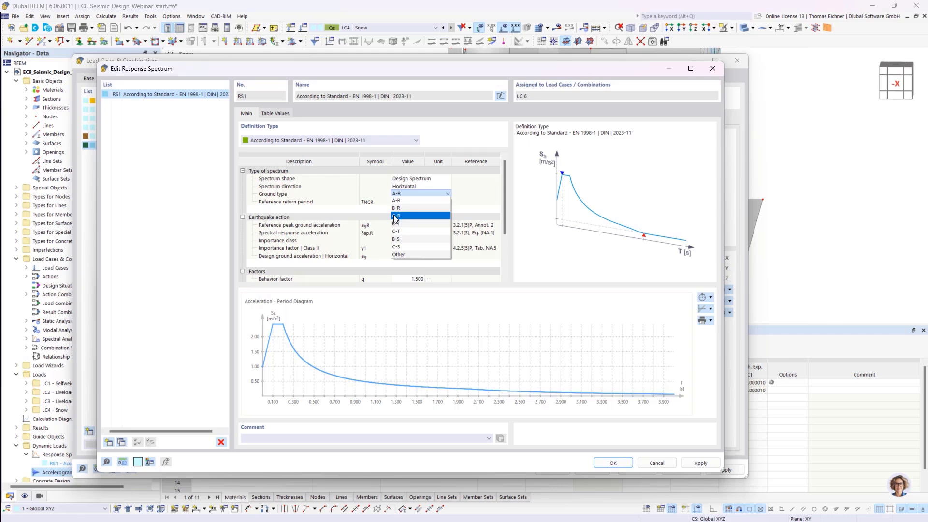
left_click(398, 201)
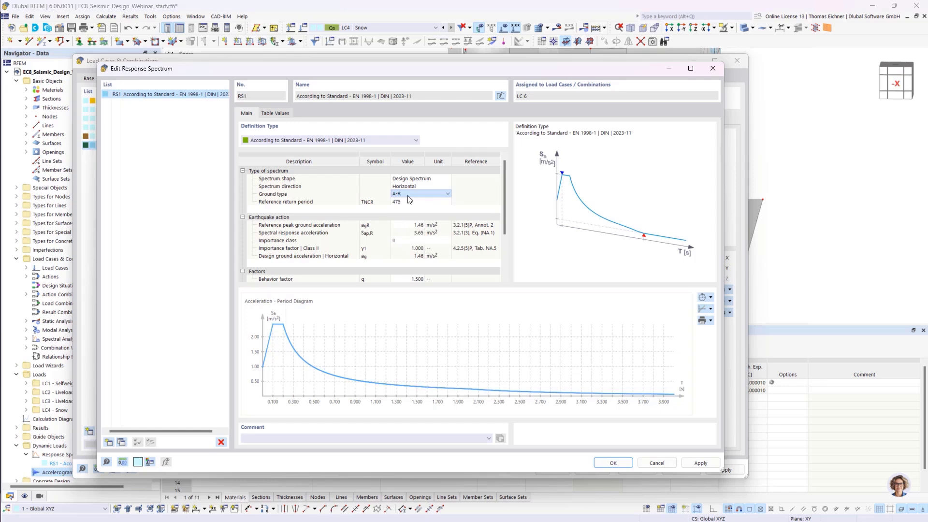
scroll(389, 256, "down", 3)
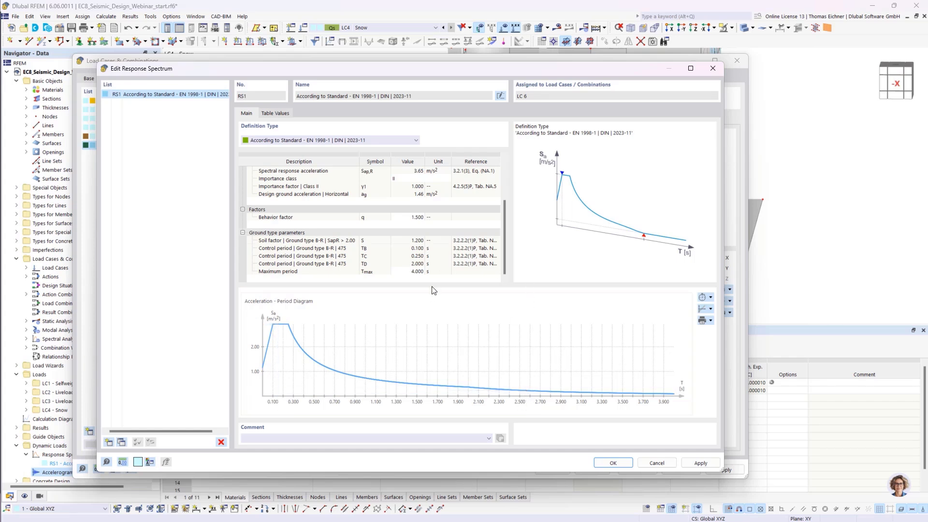
scroll(433, 290, "up", 2)
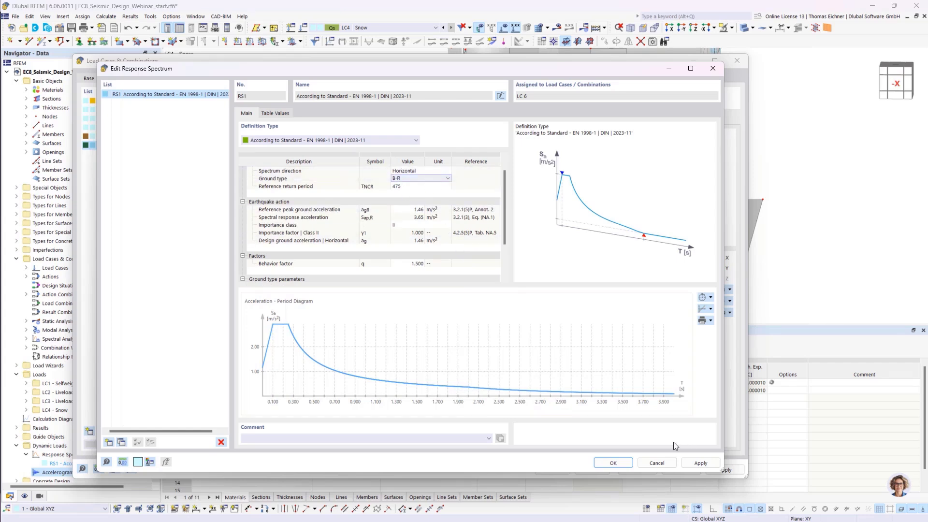
left_click(613, 463)
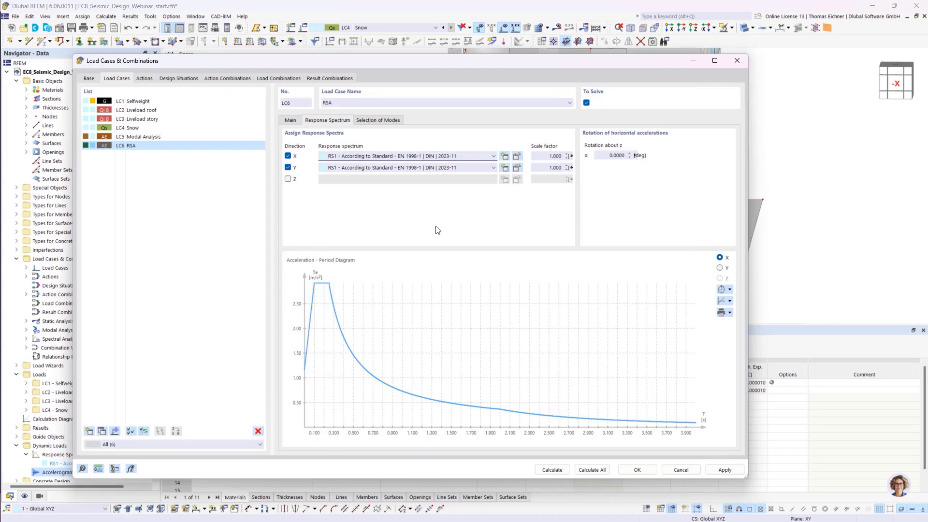
Check the response spectrum's scale factor in X and open the mode selection of load case LC6 RSA.
left_click(552, 156)
left_click(366, 121)
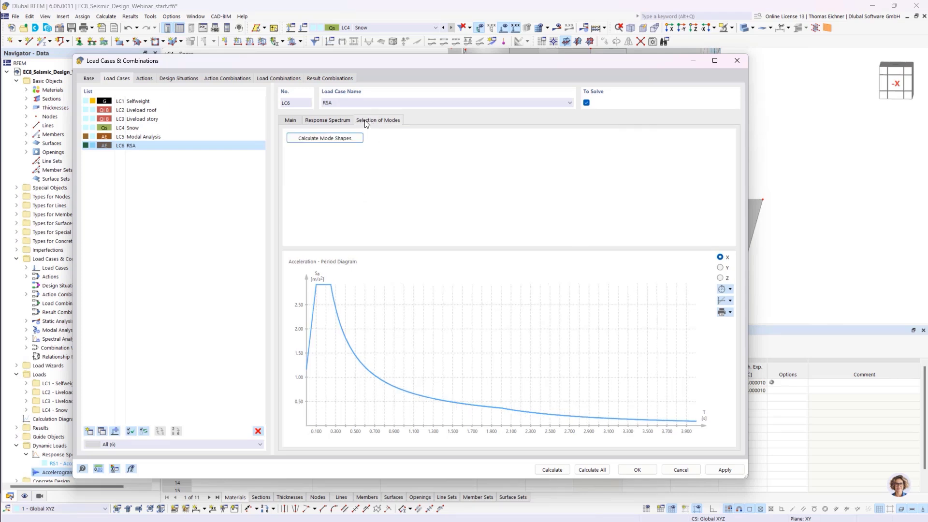
left_click_drag(362, 62, 409, 56)
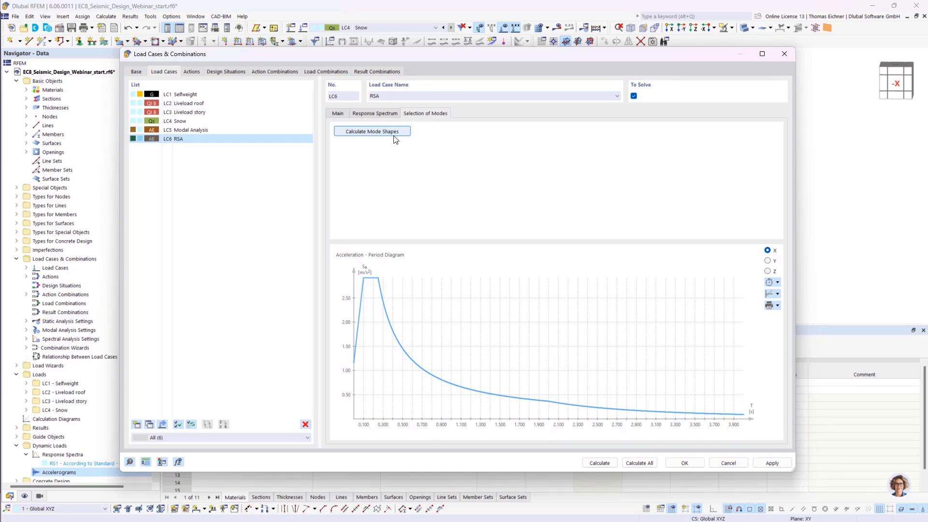
Calculate all load cases, allowing the mesh to be deleted and ignoring the plausibility check for all objects.
left_click(647, 465)
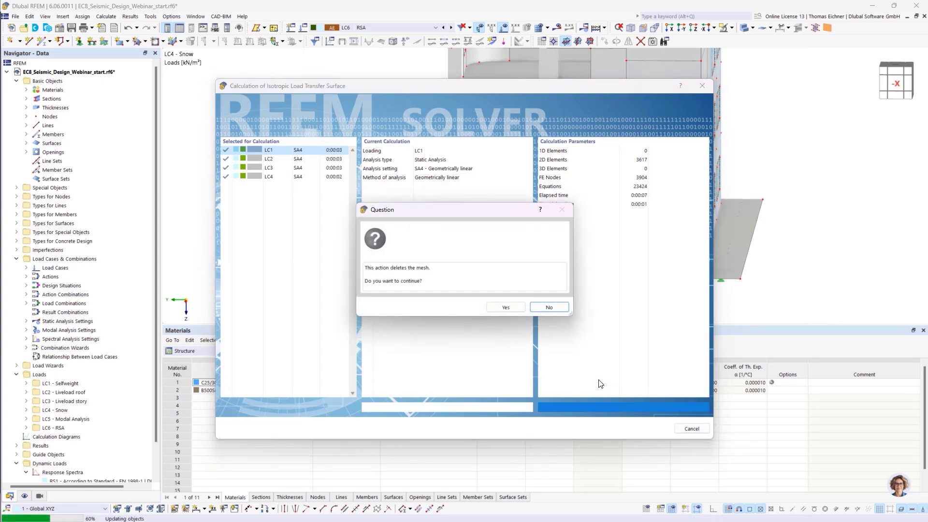
left_click(504, 308)
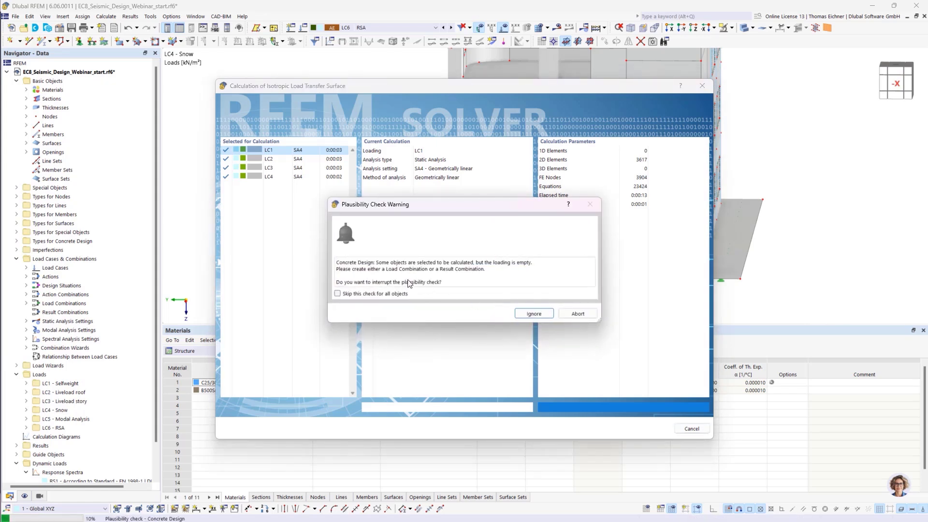
left_click(338, 294)
left_click(533, 314)
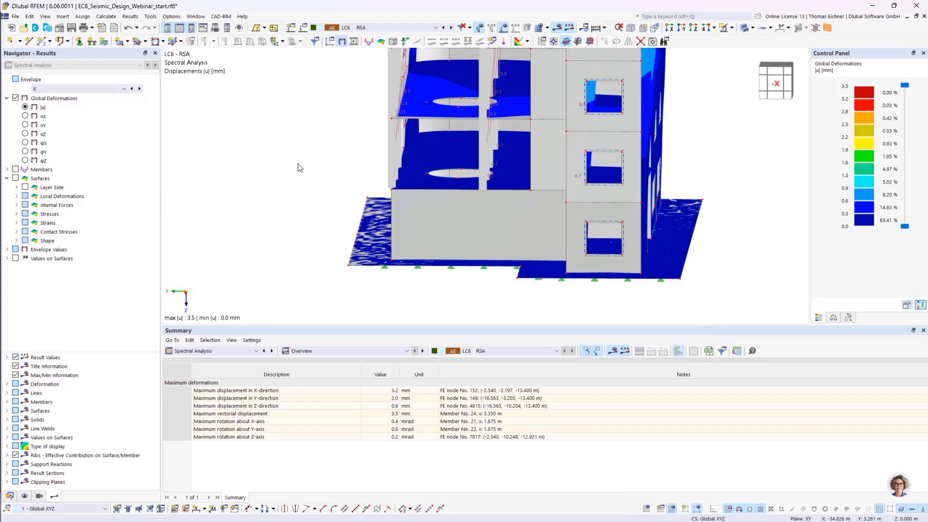
Show LC6's global displacements on the whole building as the scaled sums envelope.
scroll(314, 169, "down", 4)
middle_click_drag(459, 185, 611, 199, "ctrl")
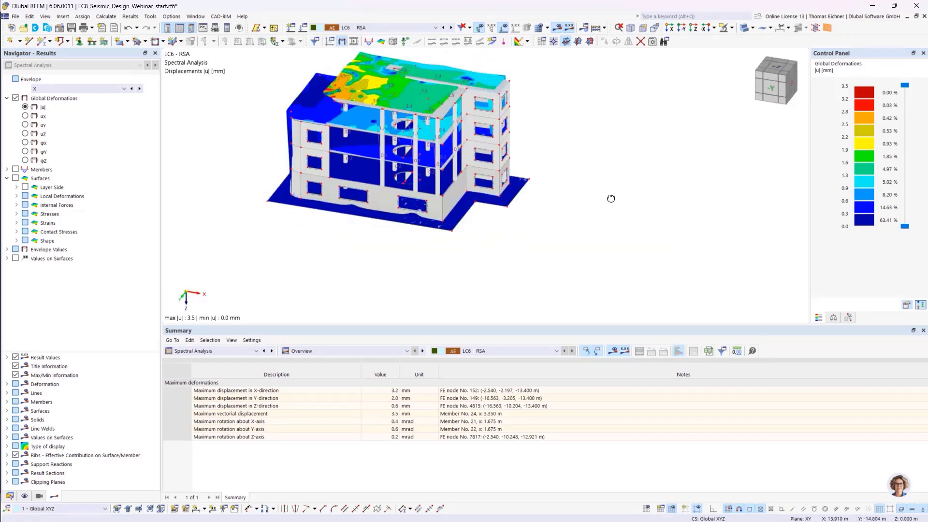
scroll(419, 188, "up", 2)
scroll(418, 188, "down", 2)
middle_click_drag(419, 187, 434, 204, "ctrl")
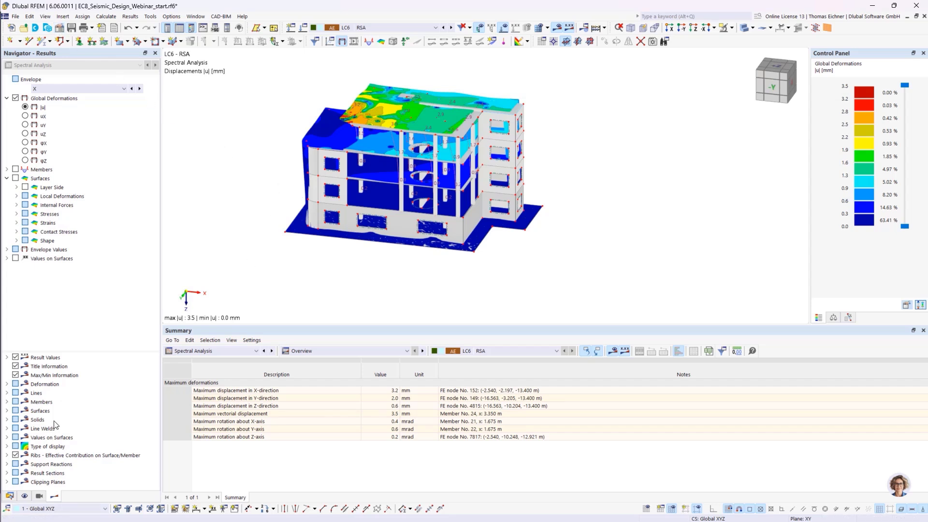
left_click(306, 351)
left_click(243, 353)
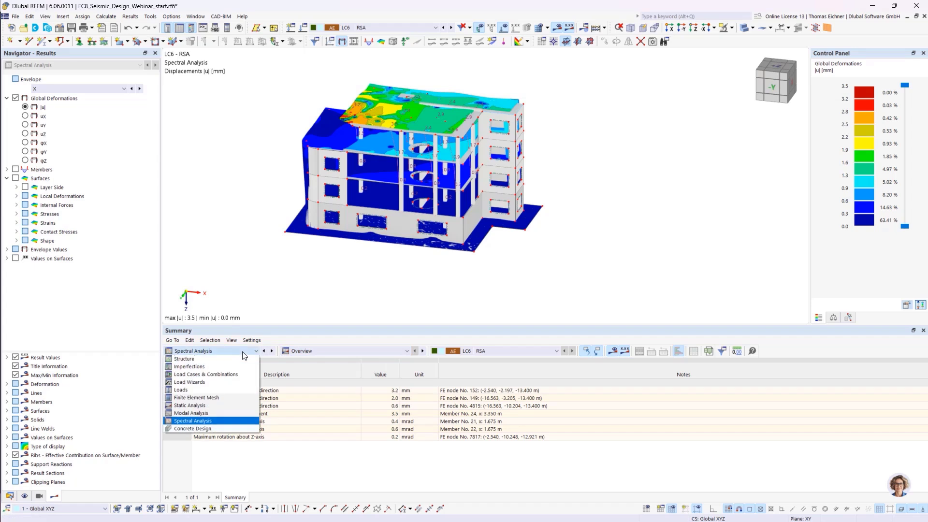
left_click(305, 352)
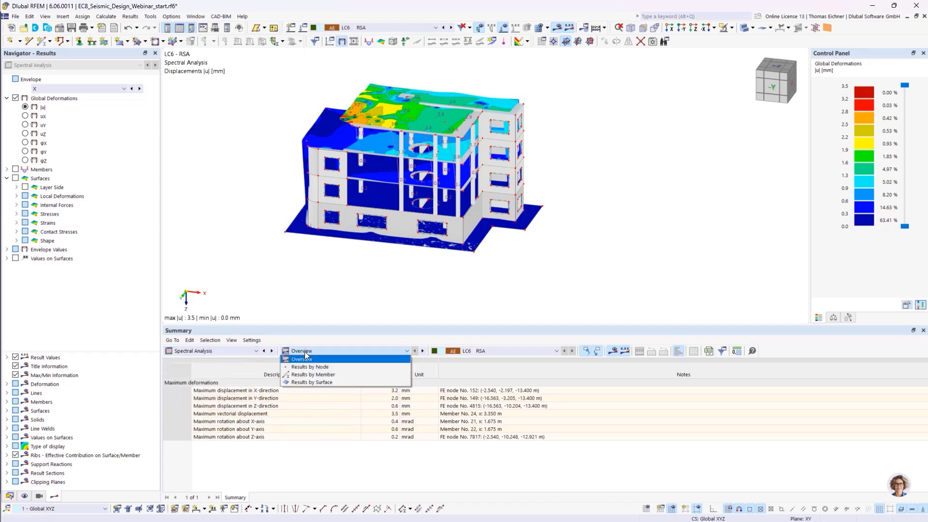
left_click(279, 270)
left_click(55, 91)
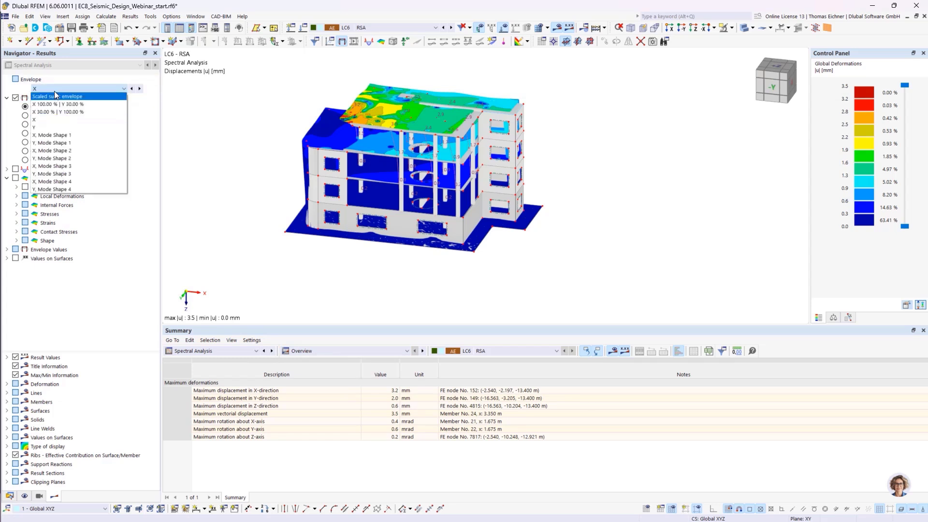
left_click(55, 96)
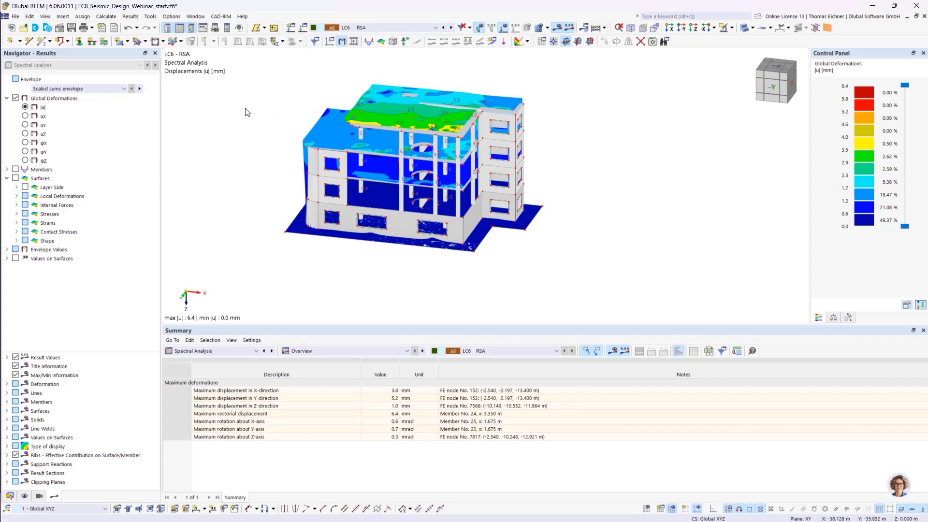
Compare the building's displacements in X for mode shape 1 and mode shape 2.
left_click(73, 88)
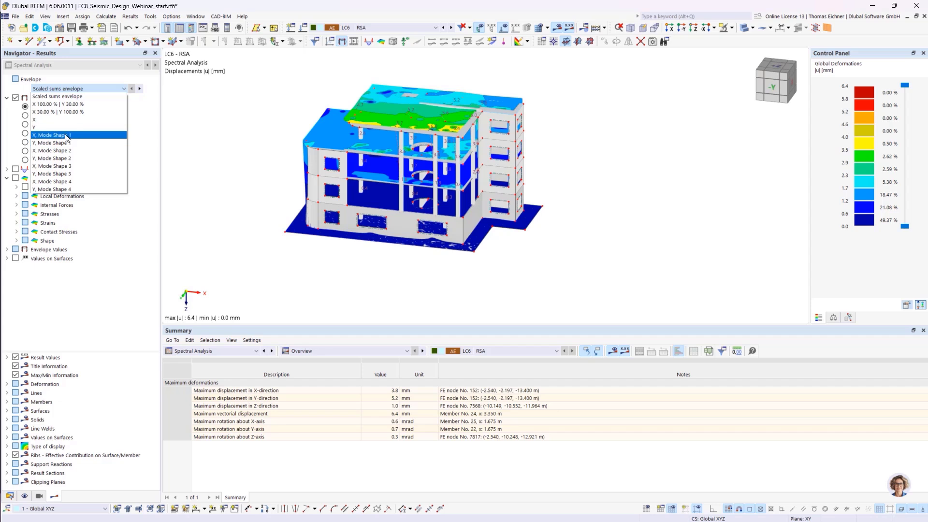
left_click(67, 135)
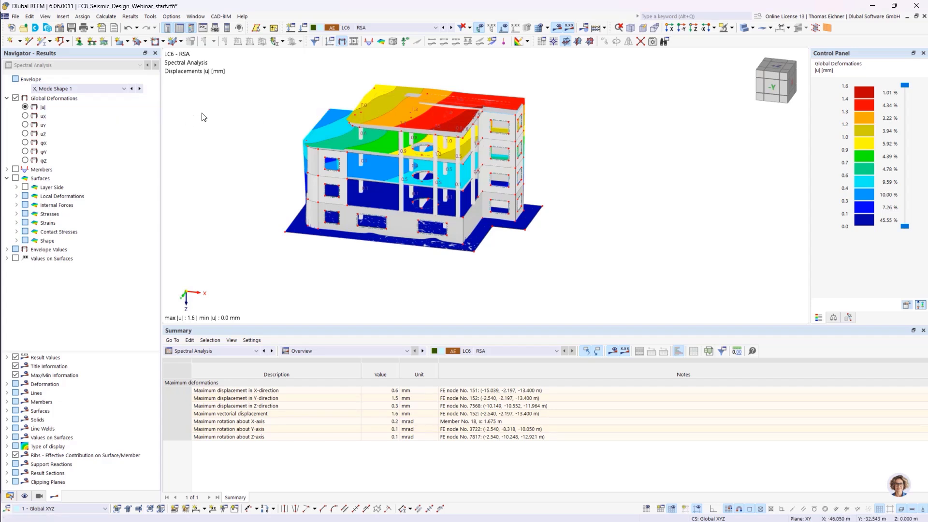
left_click(123, 89)
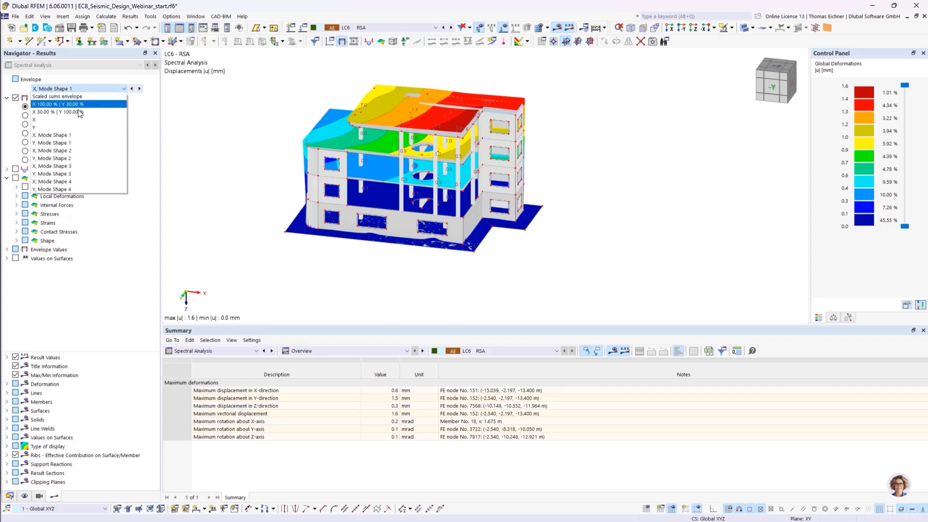
left_click(49, 154)
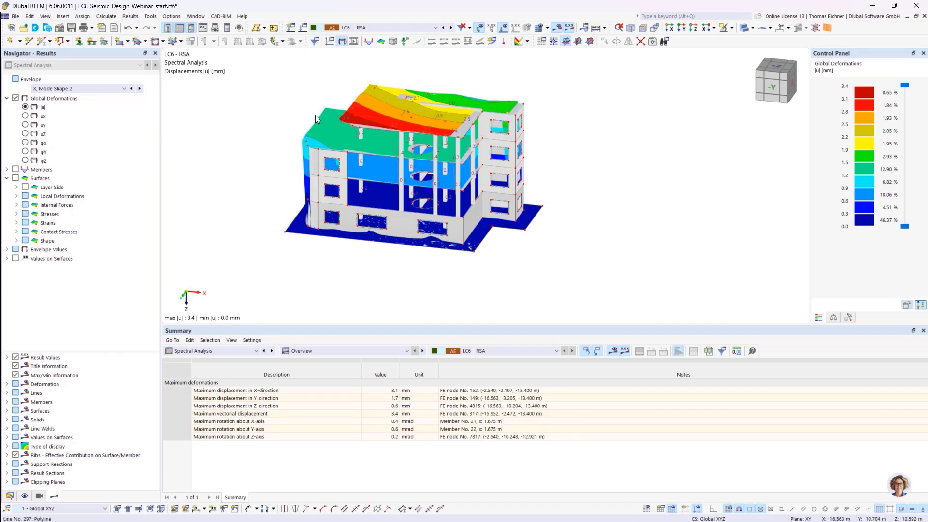
Return the displacement display from the single mode shape to the scaled sums envelope.
left_click(96, 89)
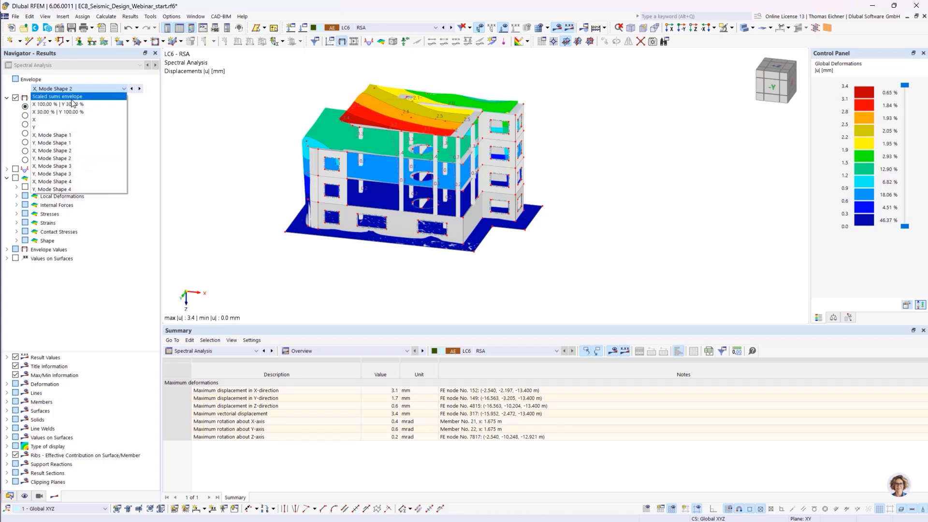
key("Escape")
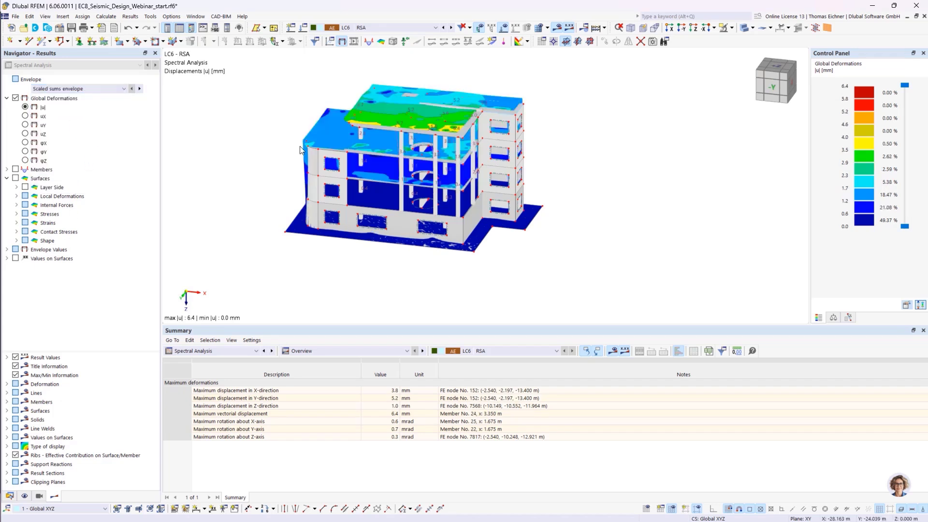
left_click(78, 92)
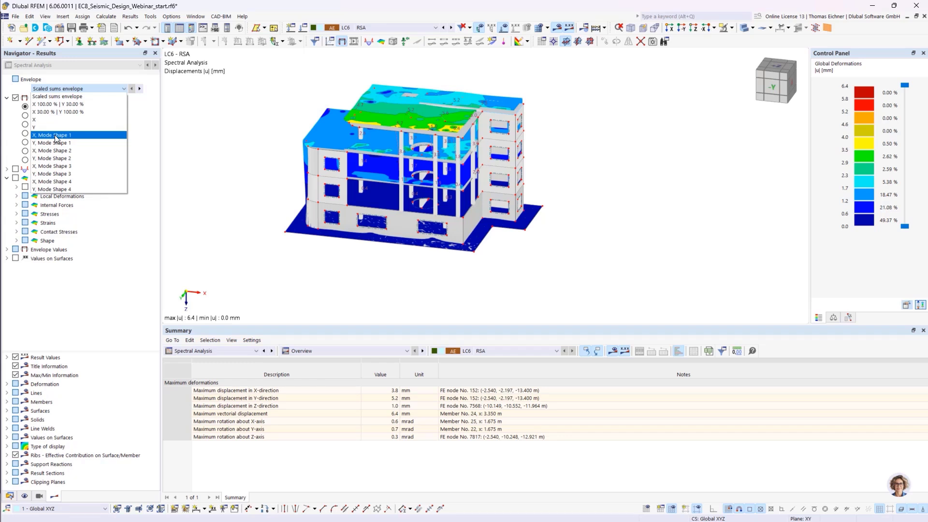
left_click(53, 96)
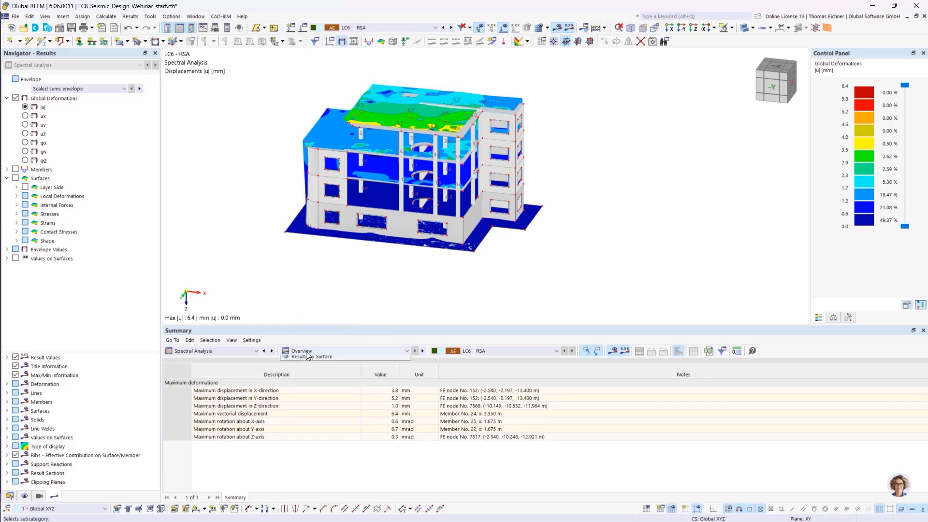
List the spectral analysis results by member and look through the global deformations of member 1.
left_click(312, 351)
left_click(314, 374)
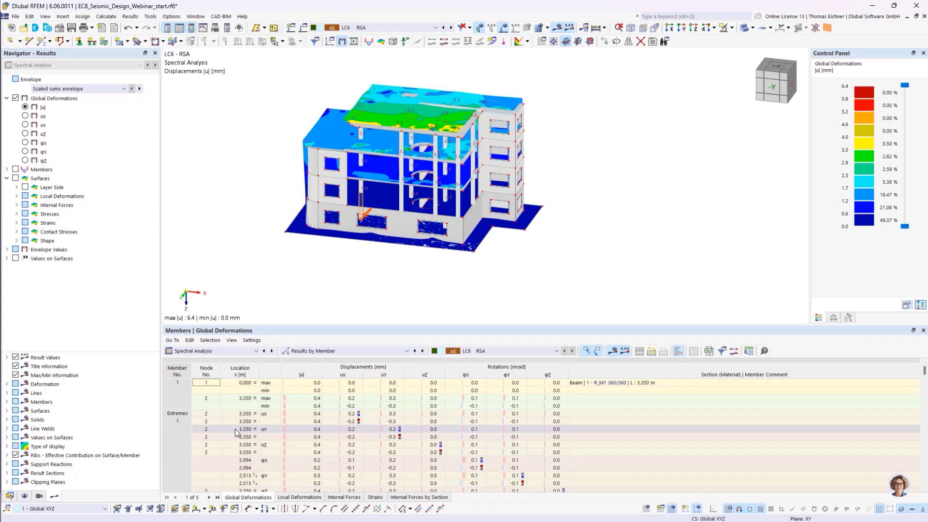
scroll(277, 432, "down", 1)
scroll(278, 434, "up", 1)
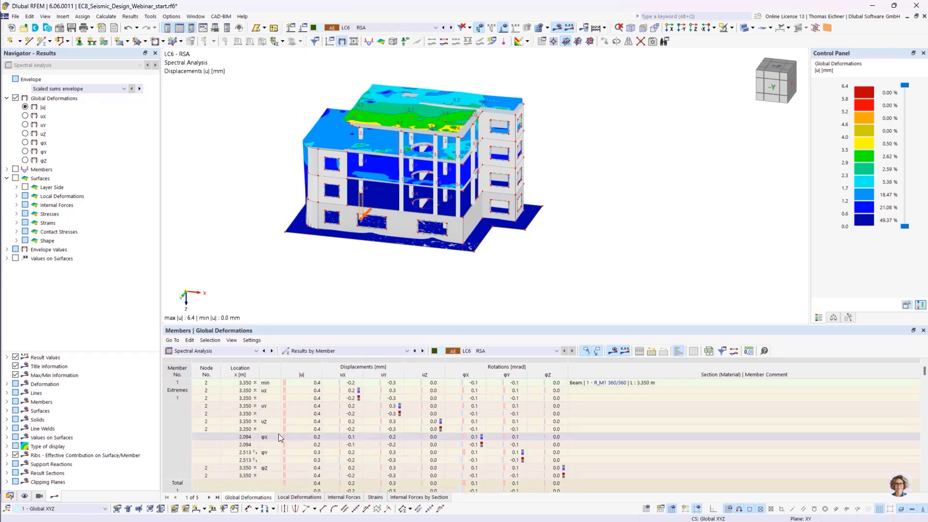
left_click(334, 351)
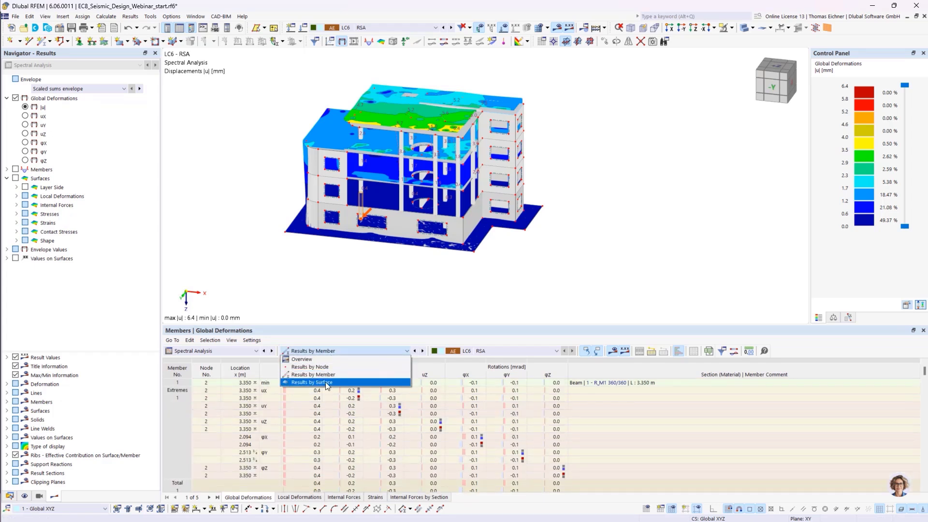
left_click(320, 351)
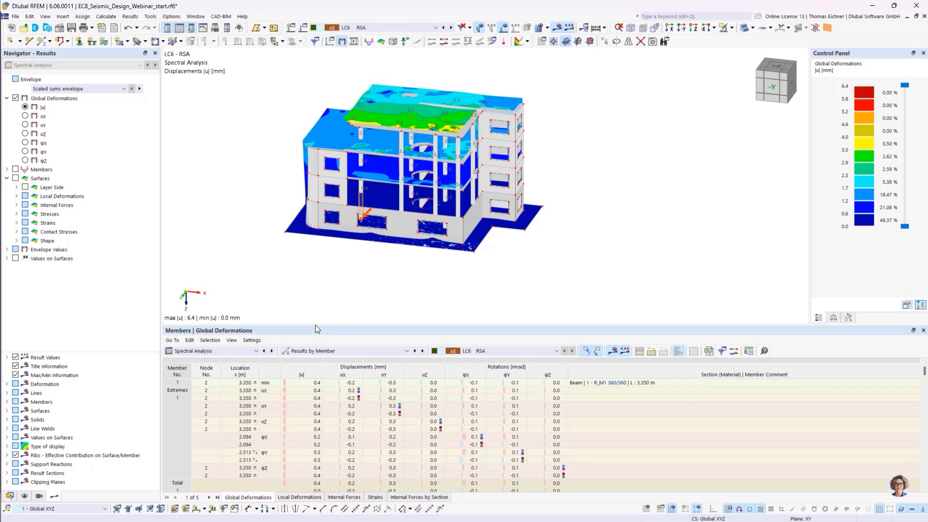
left_click_drag(315, 325, 316, 324)
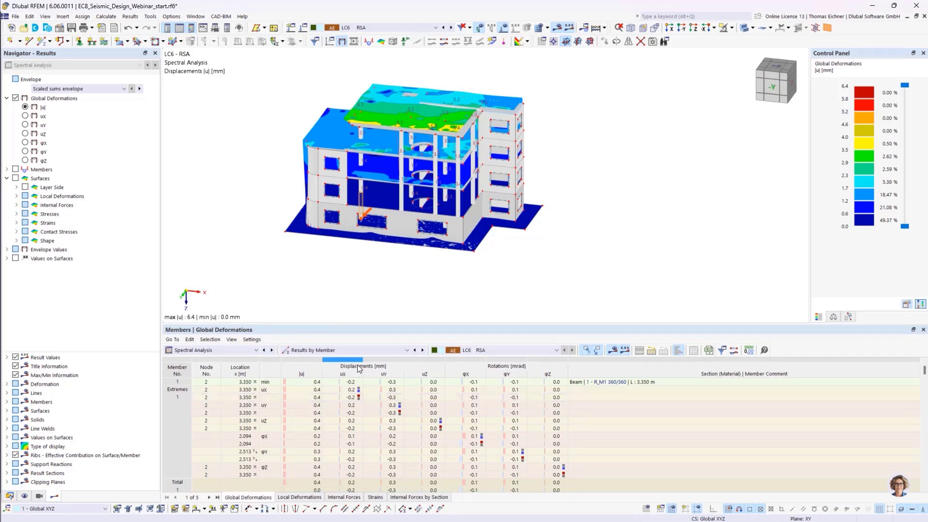
left_click(363, 350)
left_click(363, 350)
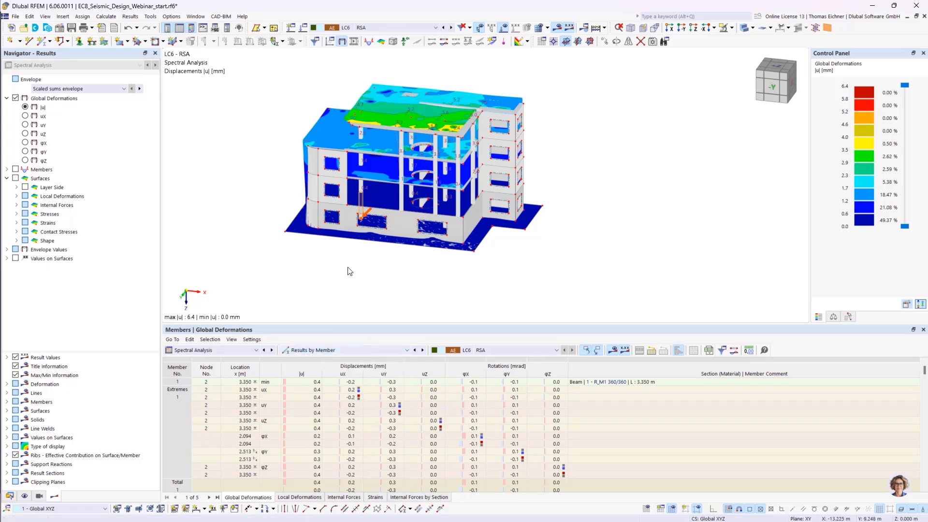
Show the members' internal forces on the building instead of global deformations, first N and then shear force Vy.
scroll(349, 265, "up", 3)
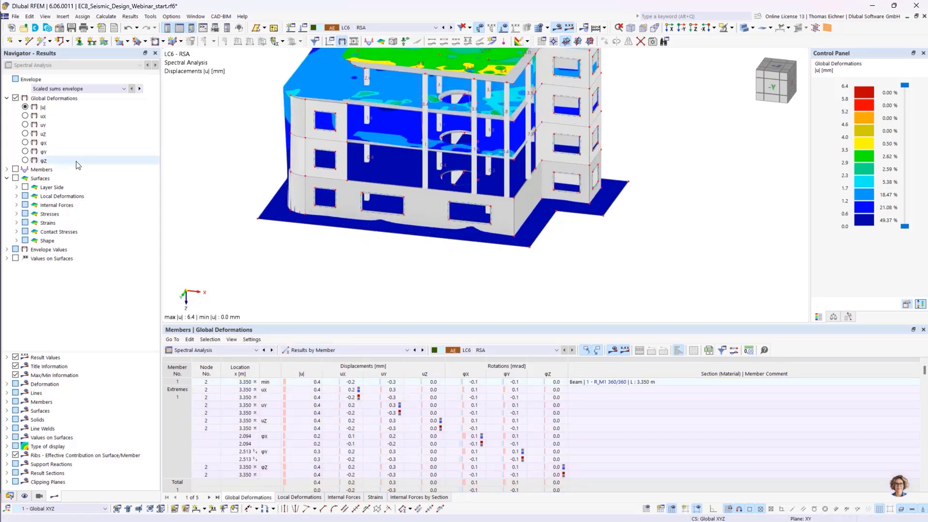
left_click(7, 169)
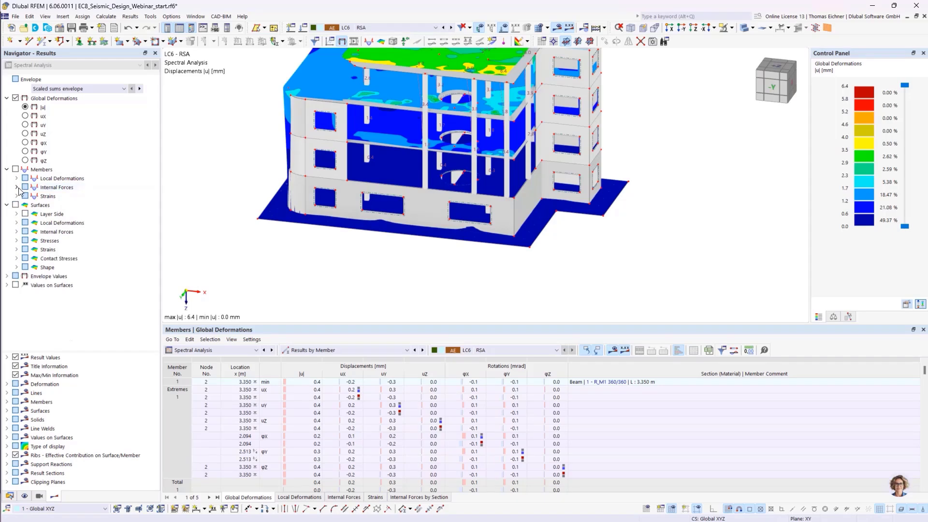
left_click(17, 187)
left_click(34, 196)
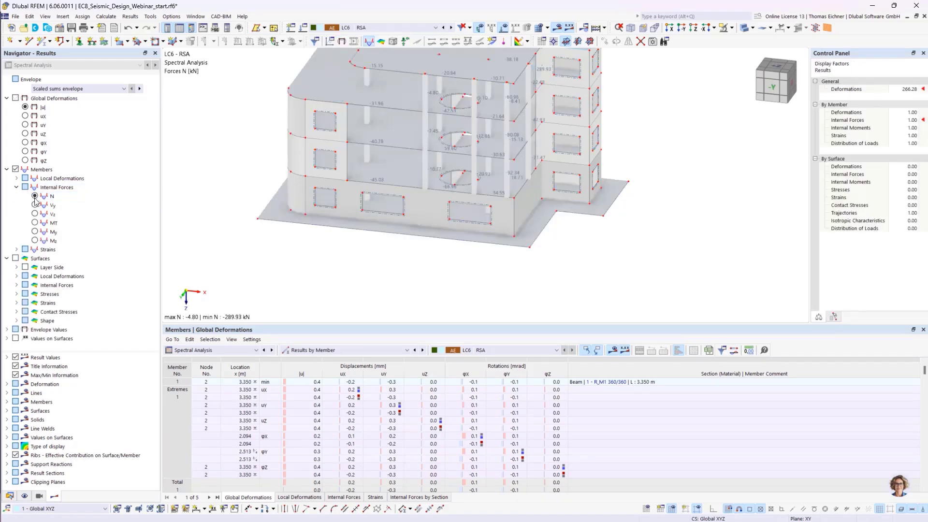
left_click(34, 205)
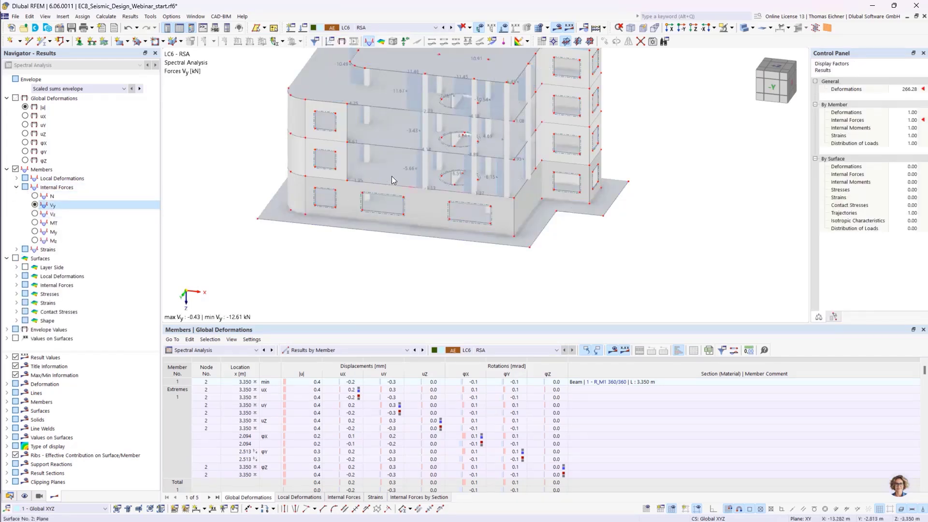
scroll(391, 177, "up", 5)
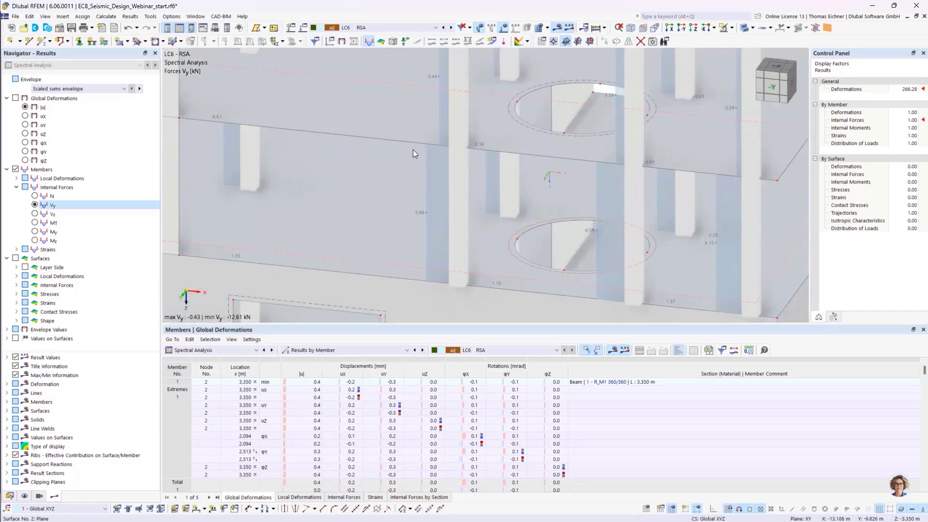
scroll(413, 154, "down", 3)
scroll(414, 154, "down", 3)
middle_click_drag(413, 150, 332, 172)
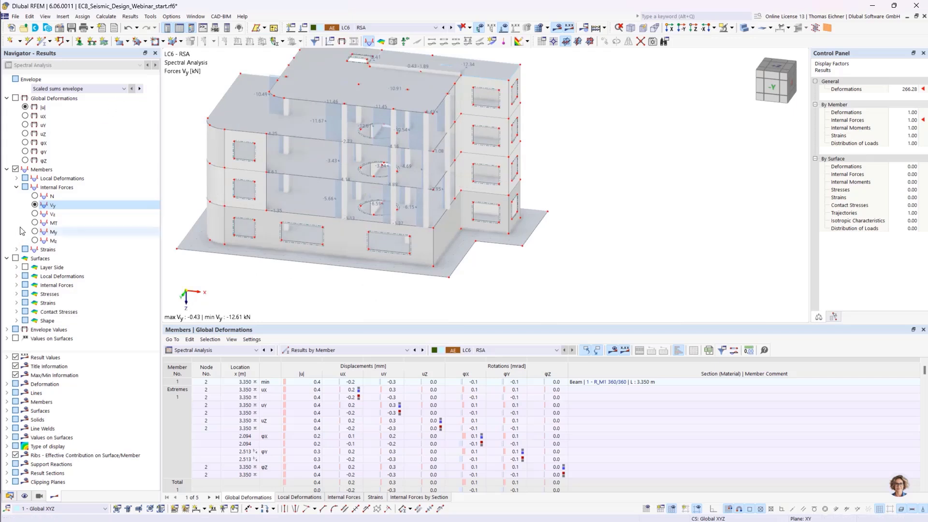
middle_click_drag(297, 133, 353, 159)
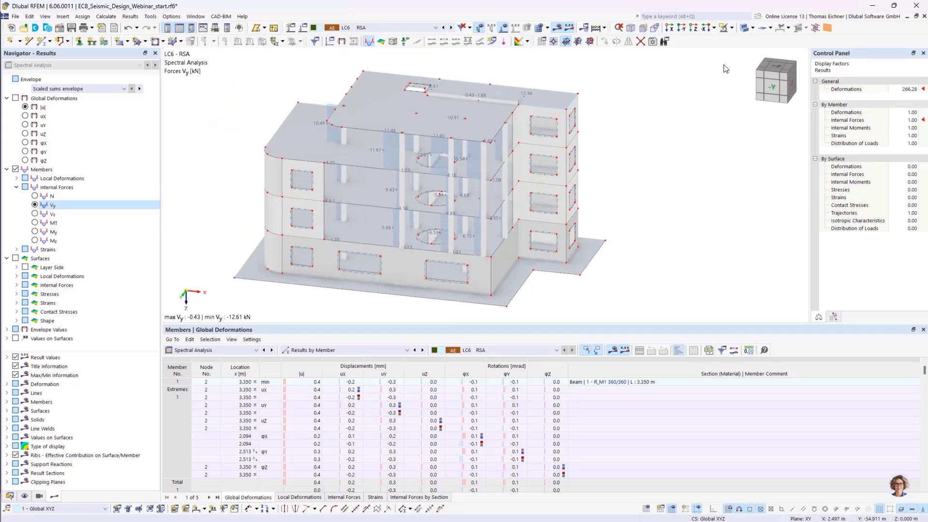
Switch the building's display to the transparent model and examine the Vy diagrams on the columns.
left_click(733, 28)
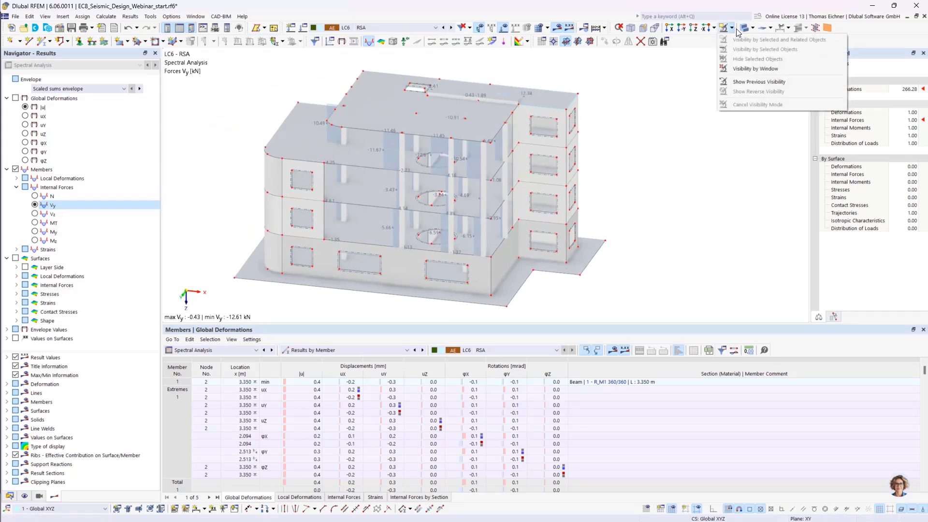
left_click(753, 28)
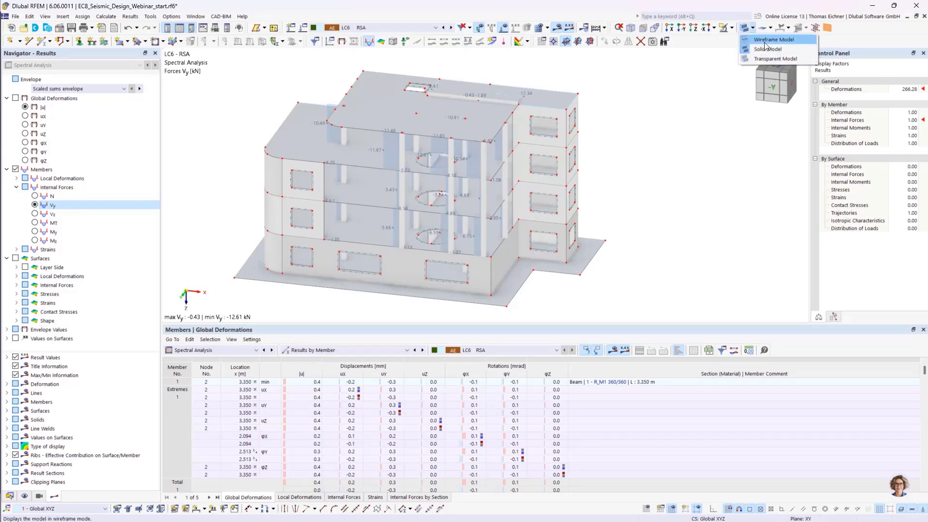
left_click(763, 58)
scroll(337, 259, "up", 3)
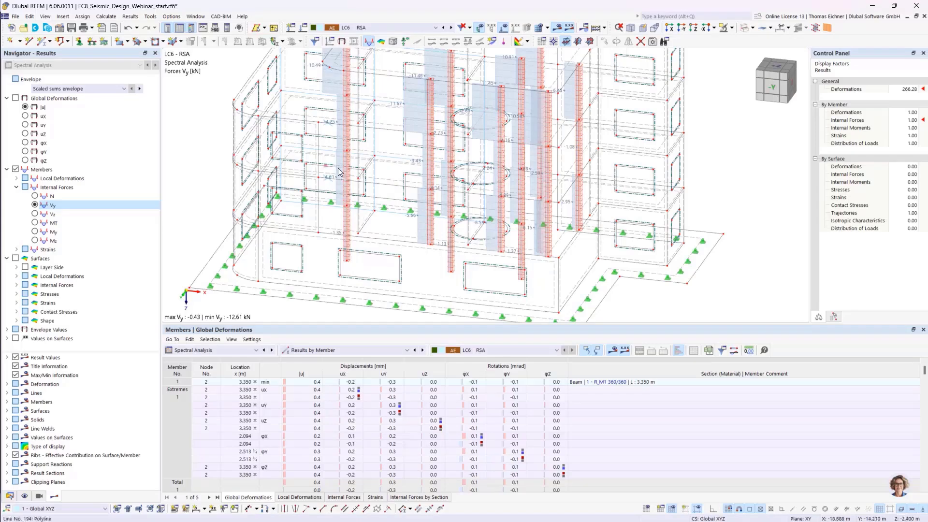
scroll(340, 172, "down", 1)
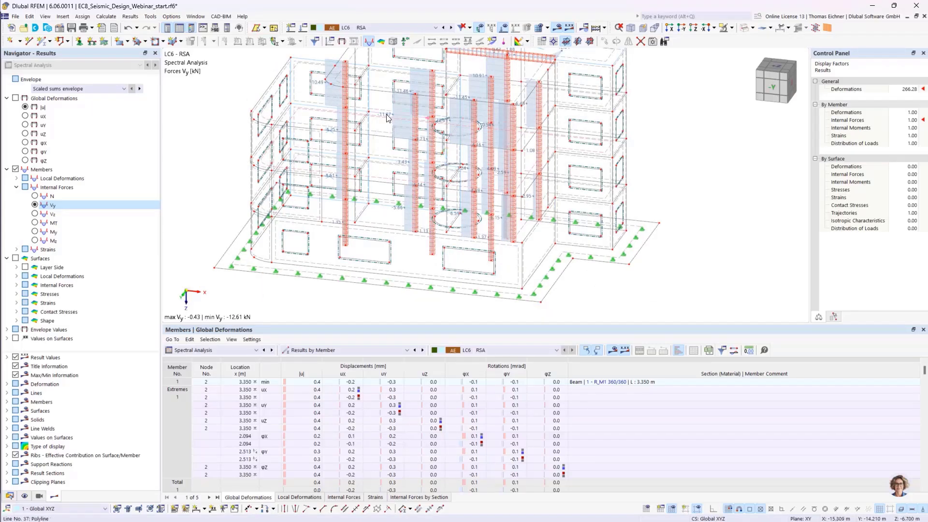
Keep the scaled sums envelope for Vy and display both its maximum and minimum values on the members.
left_click(77, 89)
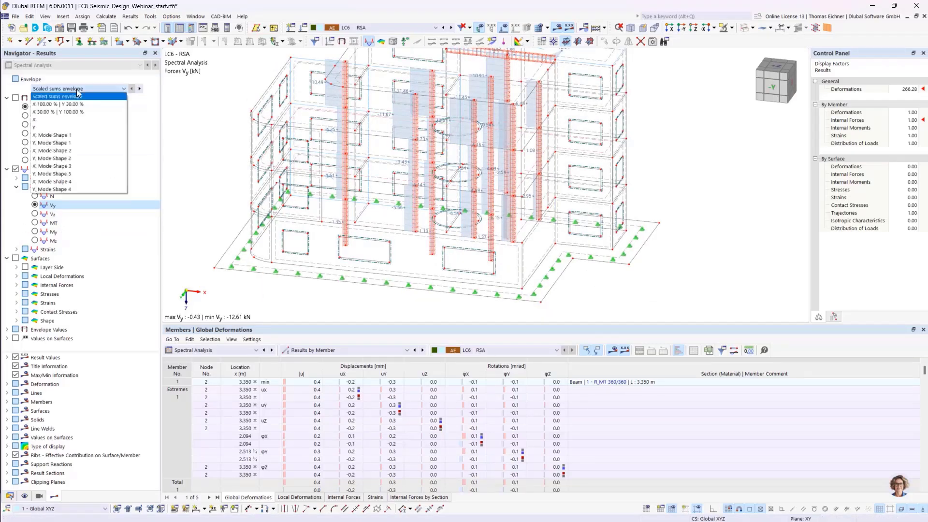
left_click(77, 95)
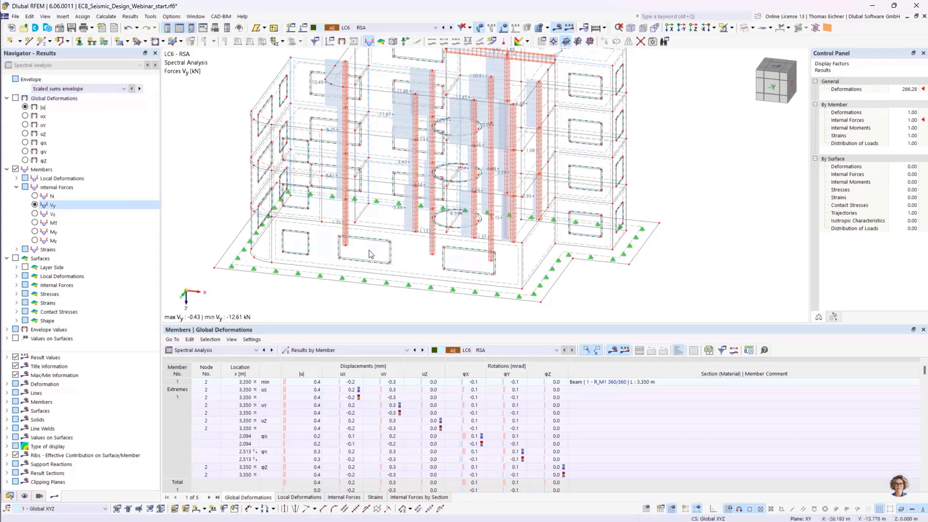
scroll(405, 131, "down", 3)
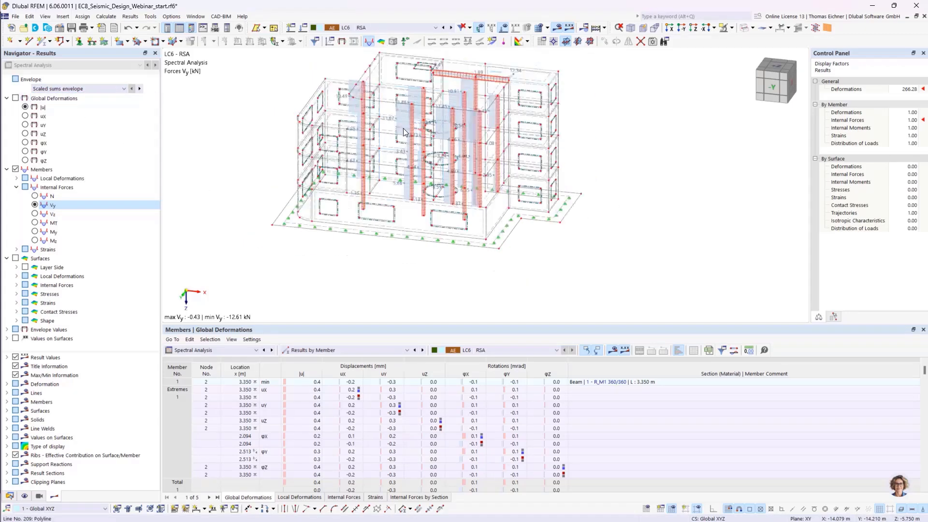
left_click(342, 398)
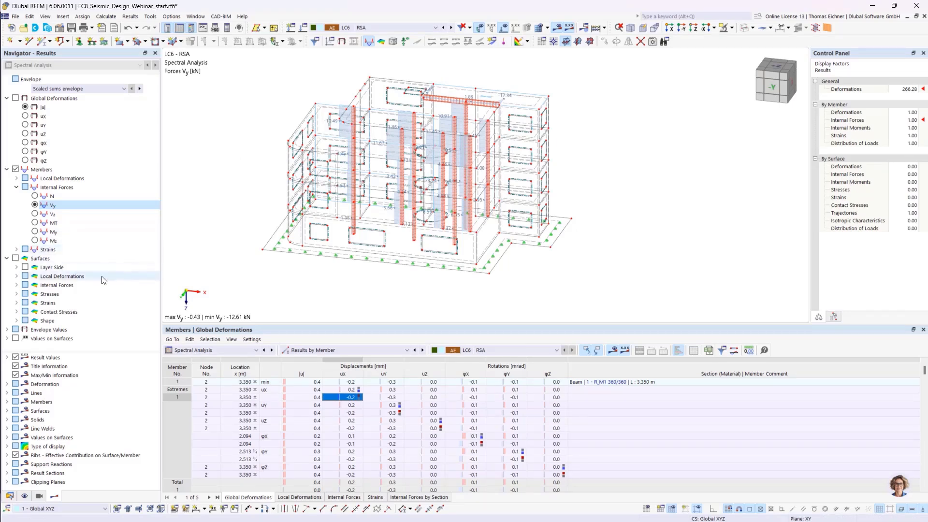
left_click(7, 330)
scroll(17, 334, "down", 1)
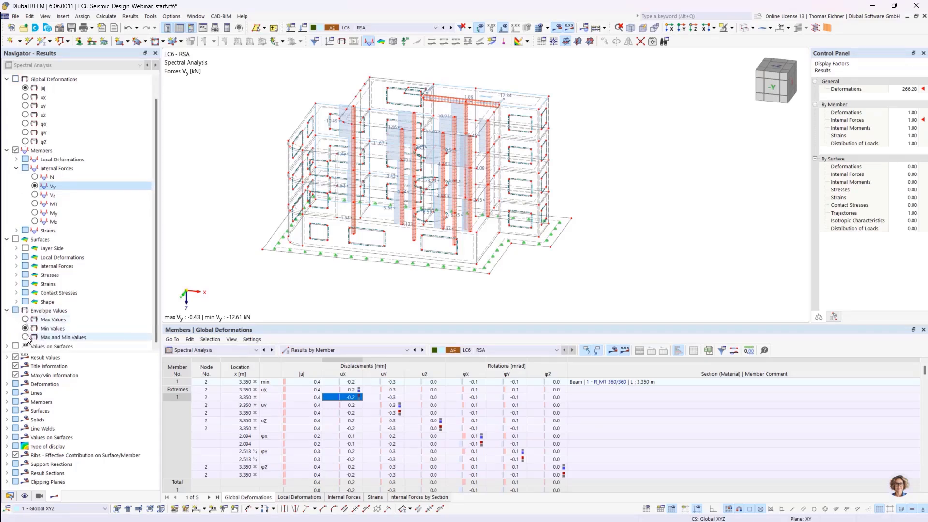
left_click(27, 338)
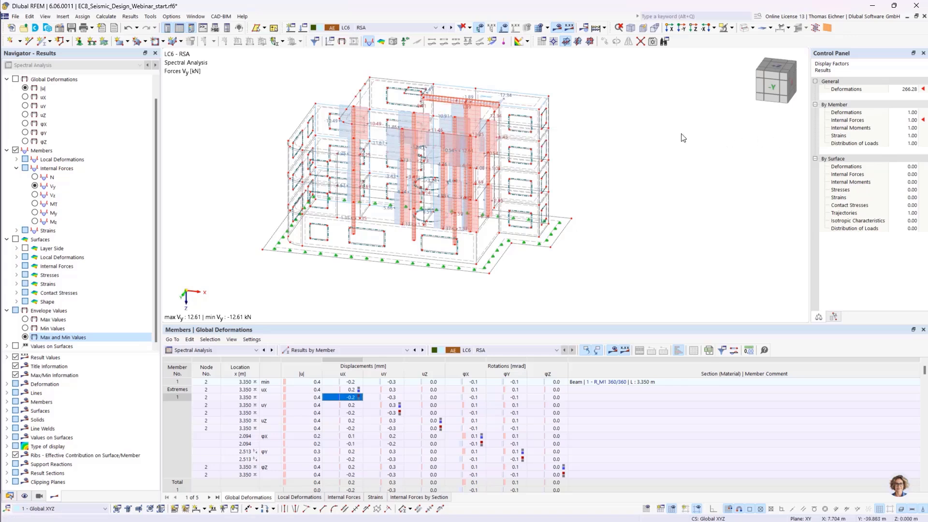
Add design situation DS2 with type ULS (STR/GEO) - Seismic to the load cases and combinations.
left_click(385, 31)
left_click(342, 29)
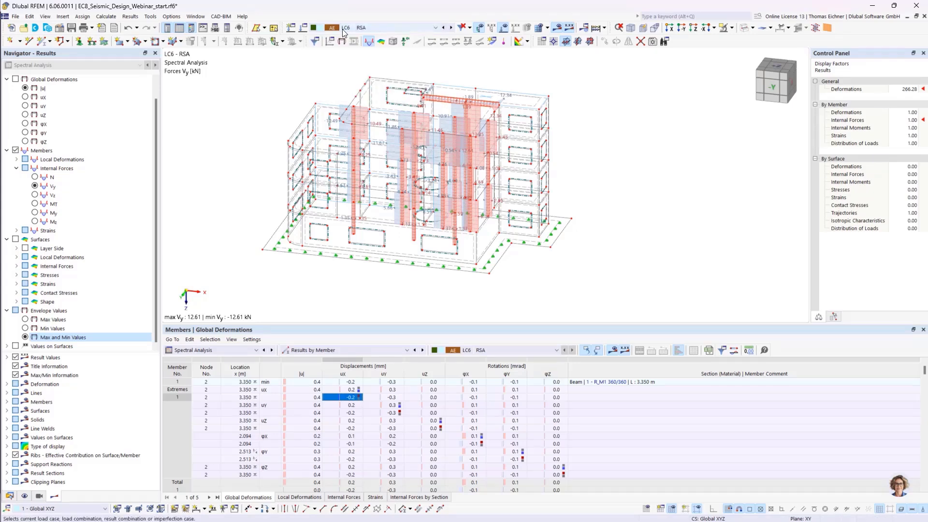
left_click(304, 29)
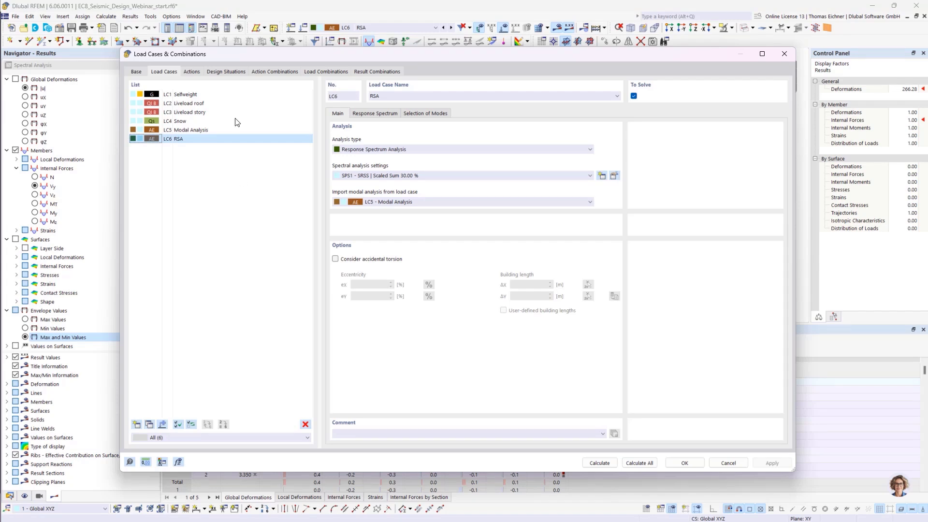
left_click(221, 71)
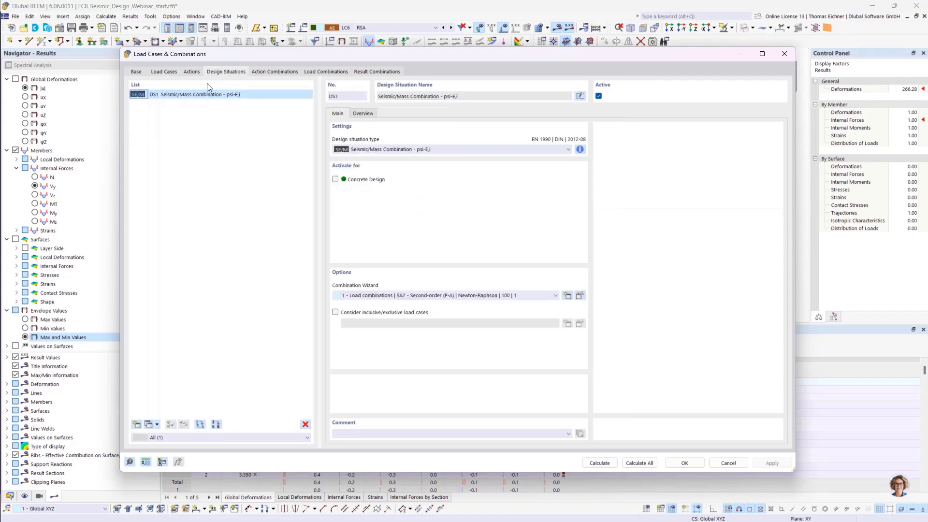
left_click(136, 424)
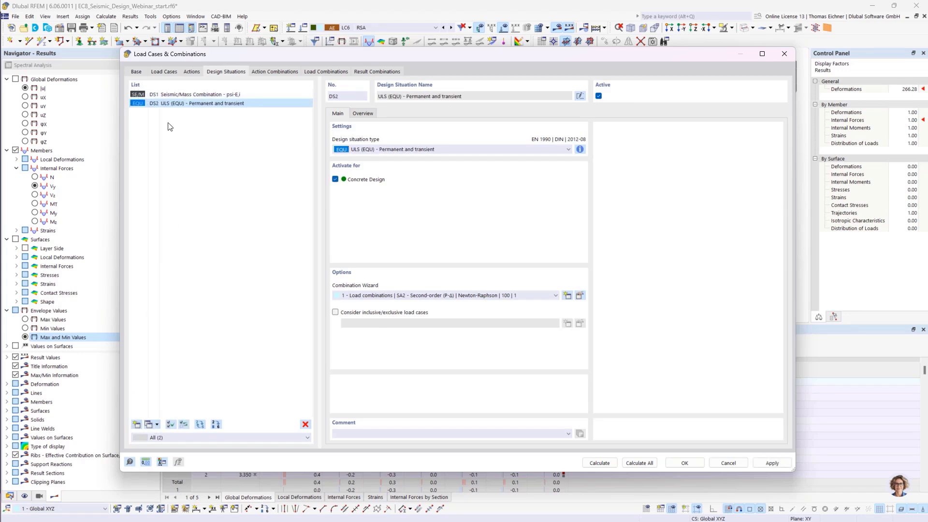
left_click(359, 149)
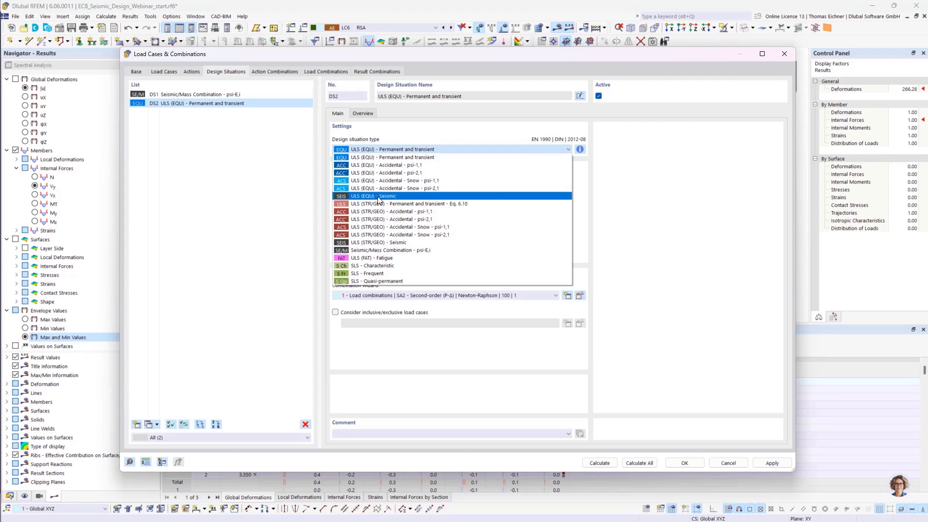
left_click(373, 242)
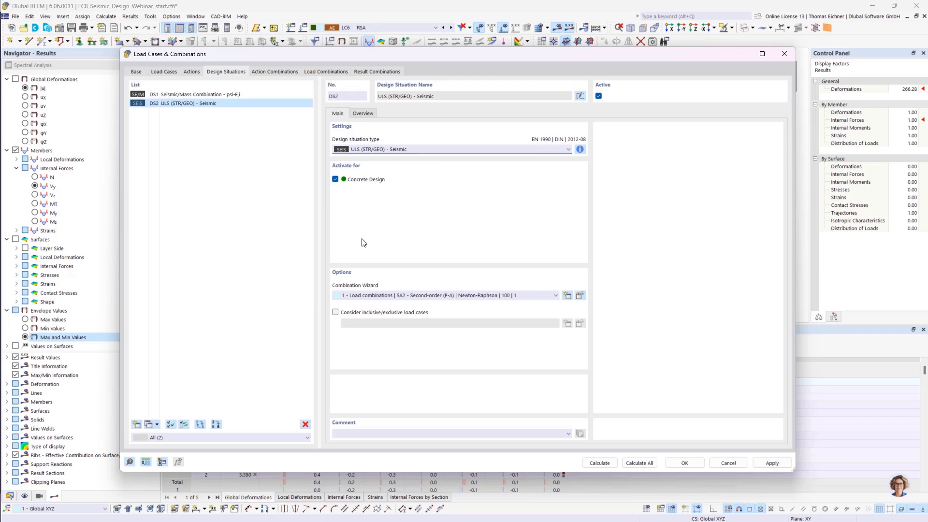
Deactivate Concrete Design for DS2 and check which combination wizards are available to it.
left_click(445, 180)
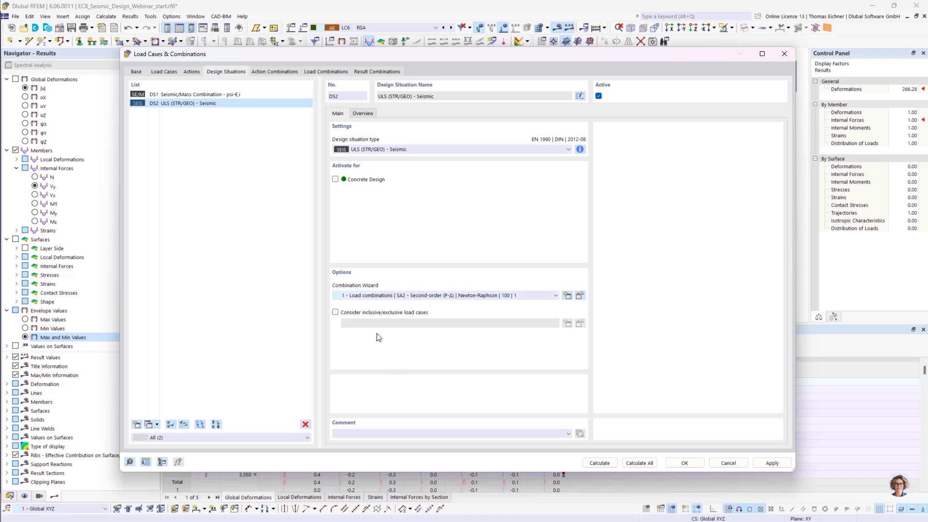
left_click(378, 296)
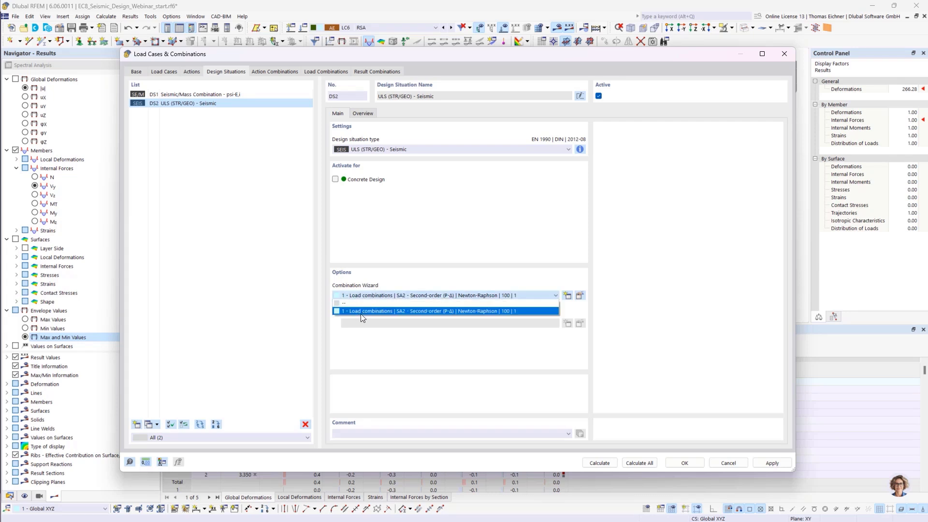
left_click(364, 312)
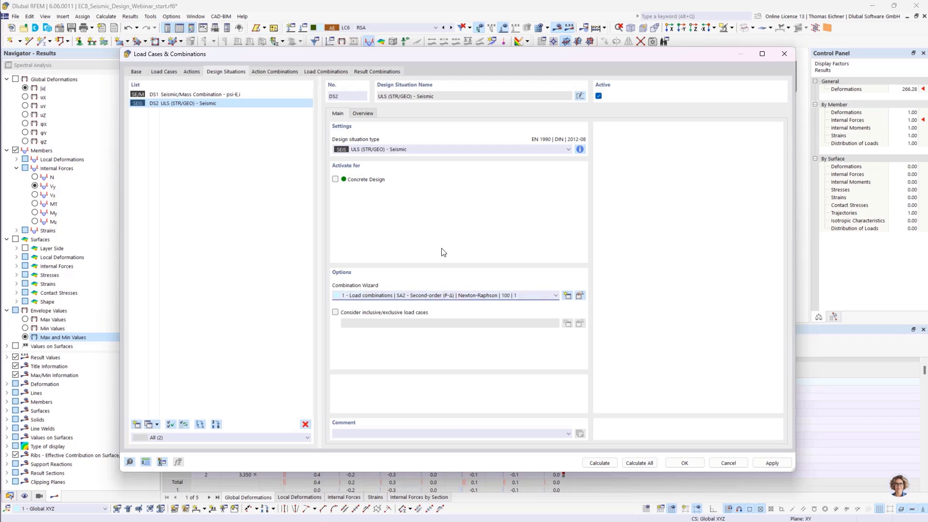
Copy the existing combination wizard and set the copy to generate result combinations (linear analysis).
left_click(581, 295)
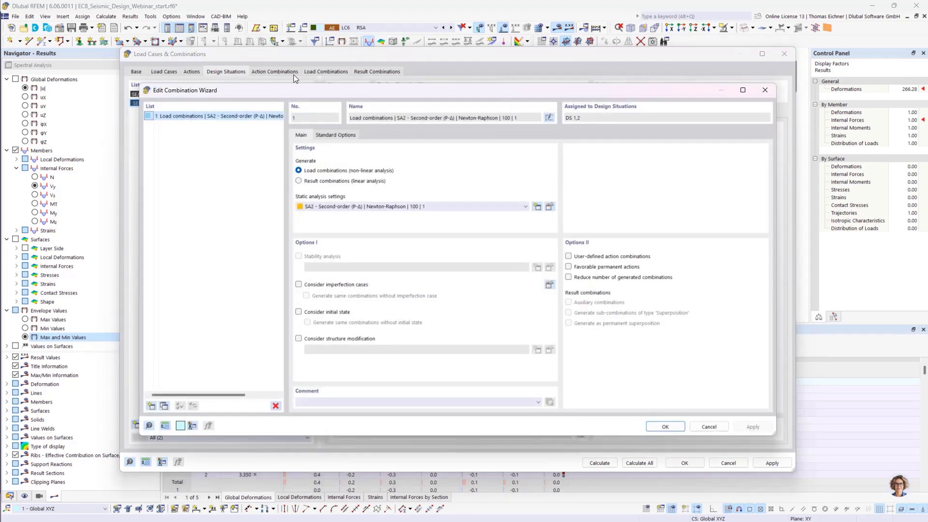
left_click(164, 407)
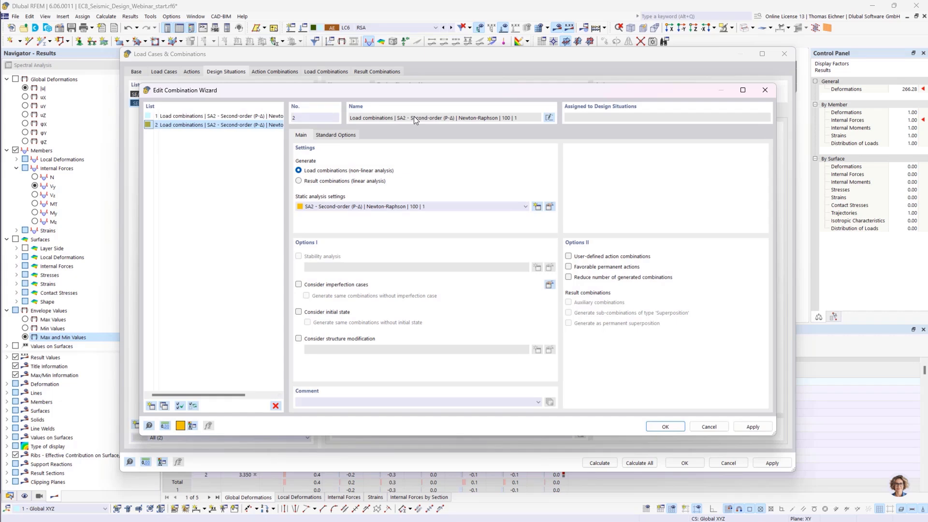
left_click(299, 181)
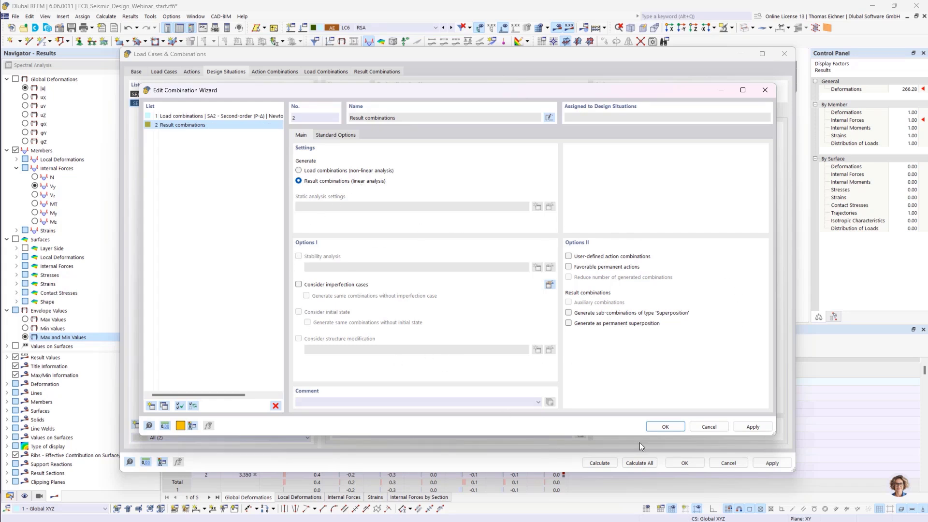
left_click(666, 427)
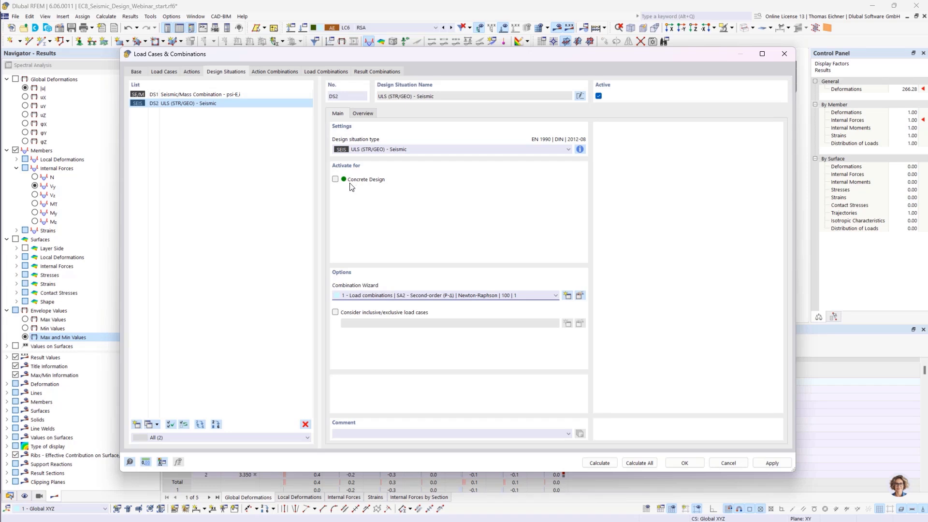
Activate DS2 for Concrete Design and assign it the 2 - Result combinations wizard.
left_click(336, 180)
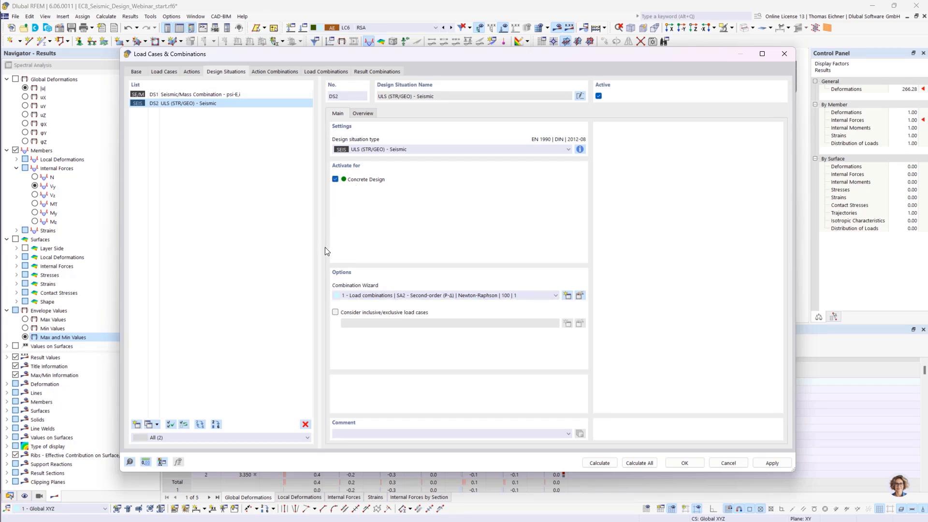
left_click(429, 299)
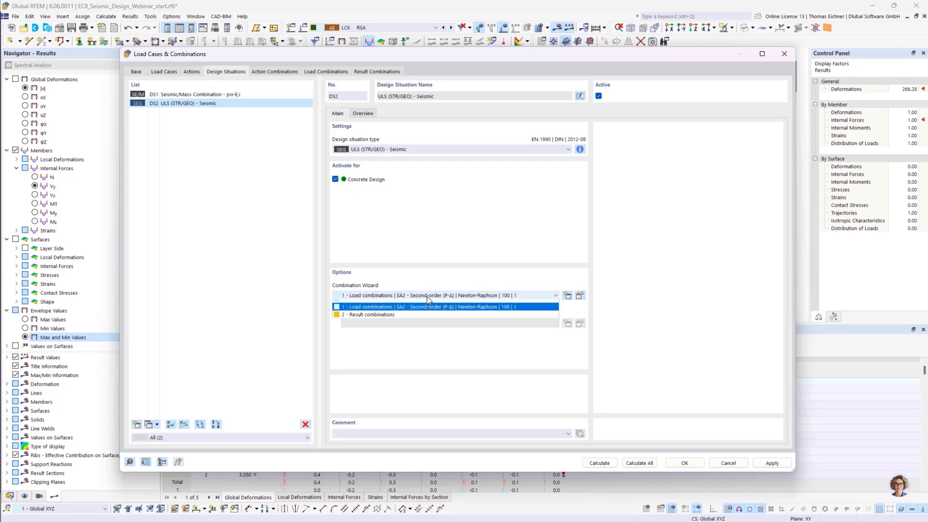
left_click(360, 316)
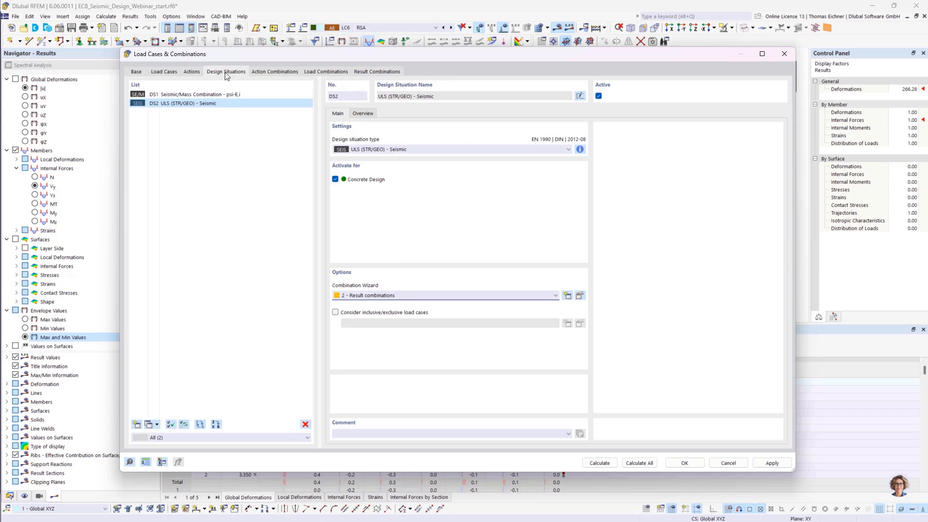
Review the generated result combination RC1 and its assigned load cases, factors and sub-results.
left_click(370, 70)
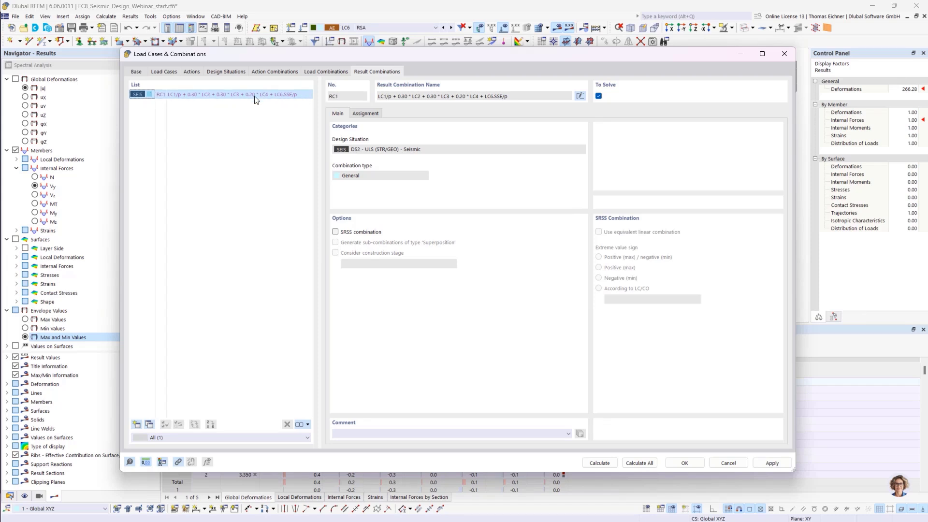
left_click(375, 112)
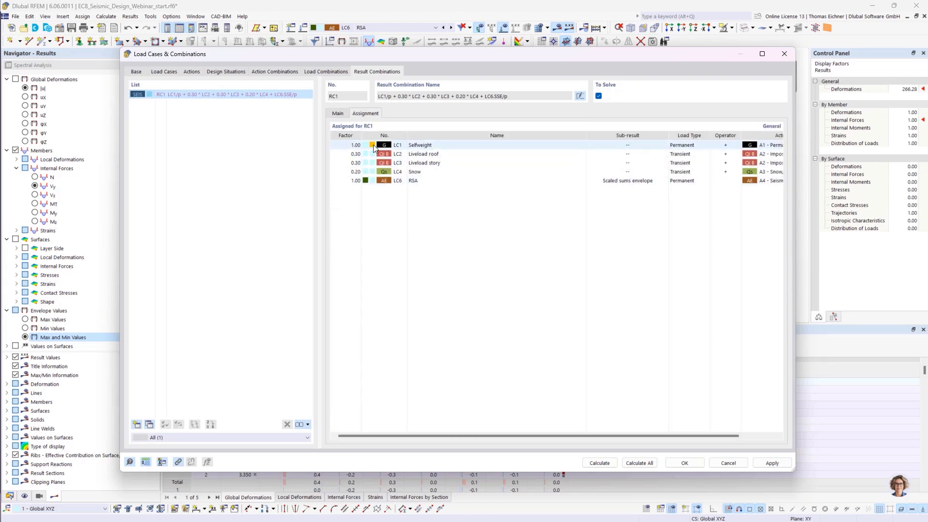
Check which sub-results are available for the RSA load case in RC1 and keep Scaled sums envelope.
left_click(421, 163)
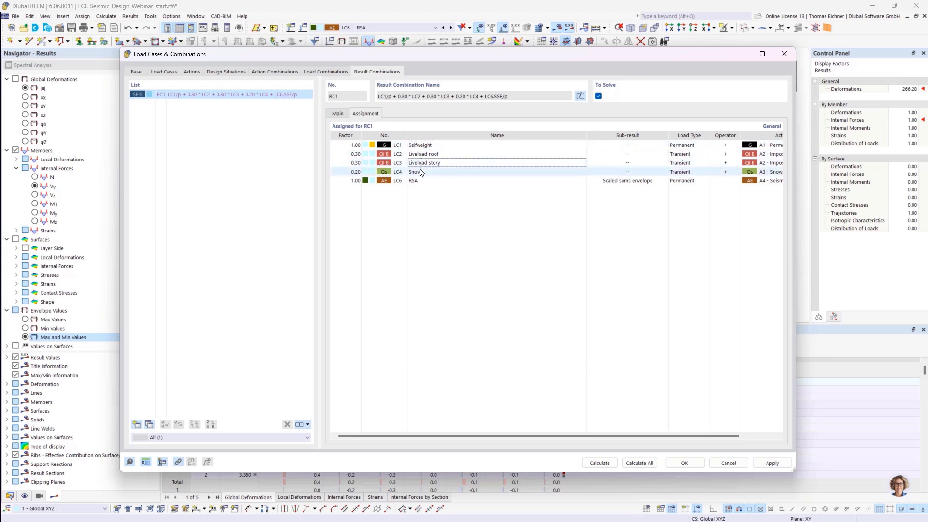
left_click(422, 172)
left_click(631, 180)
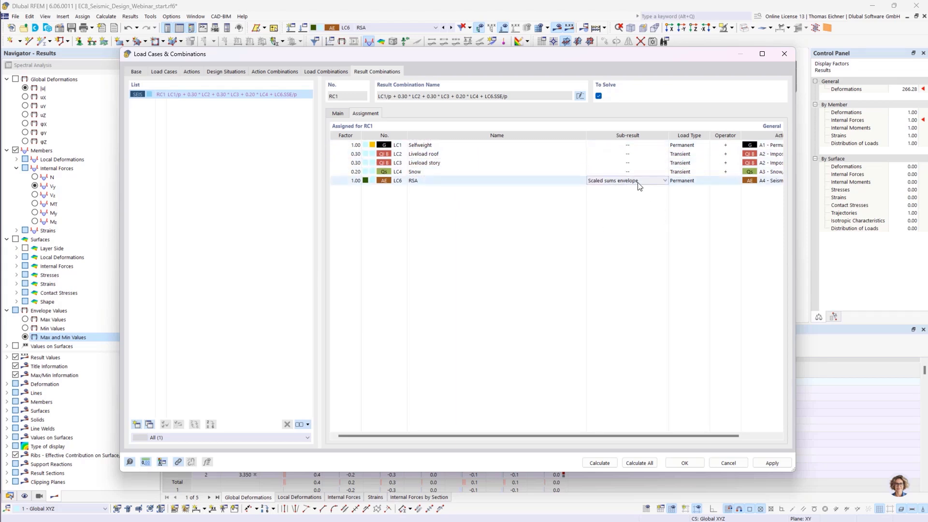
left_click(646, 182)
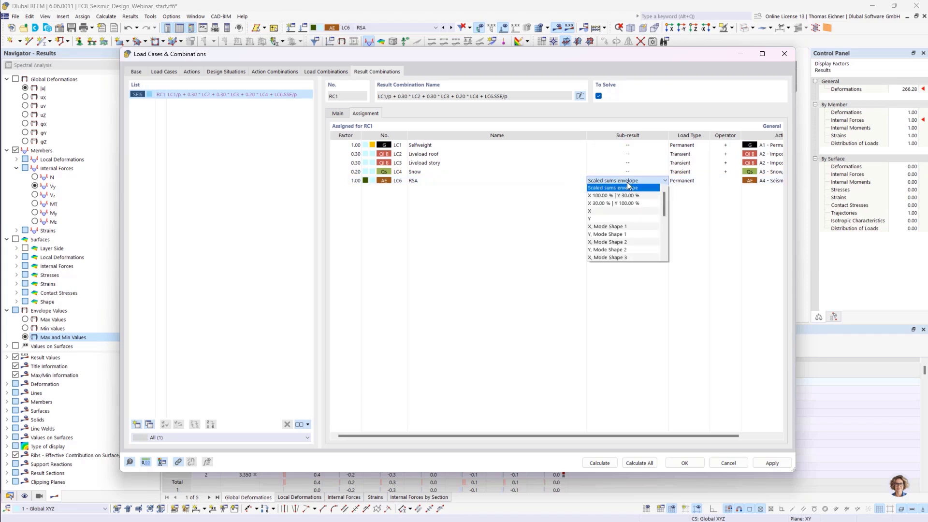
left_click(628, 185)
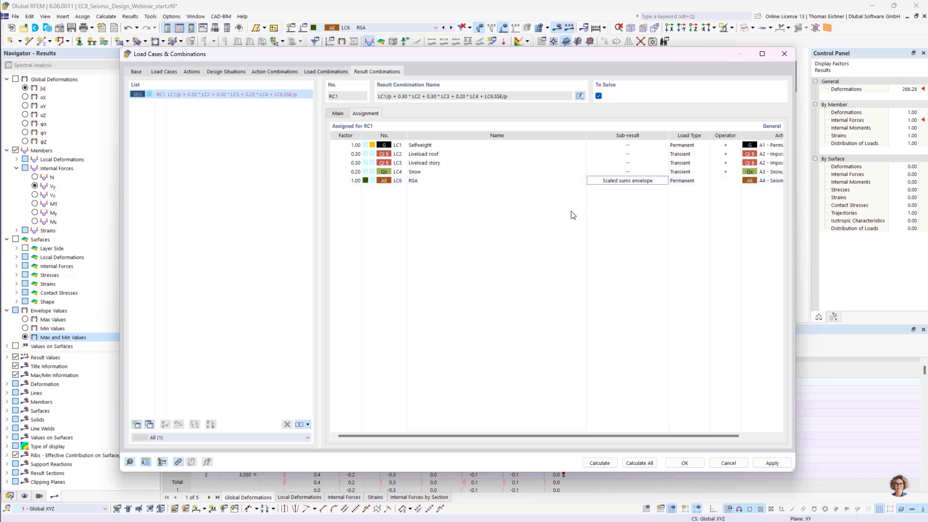
left_click(540, 184)
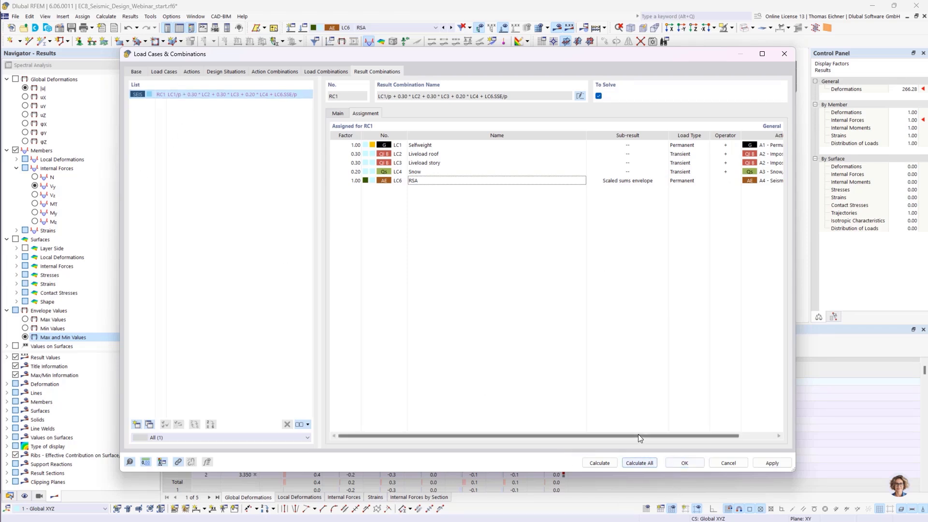
Close the load case and combination settings and recalculate everything, accepting the deletion of all existing results.
left_click(664, 459)
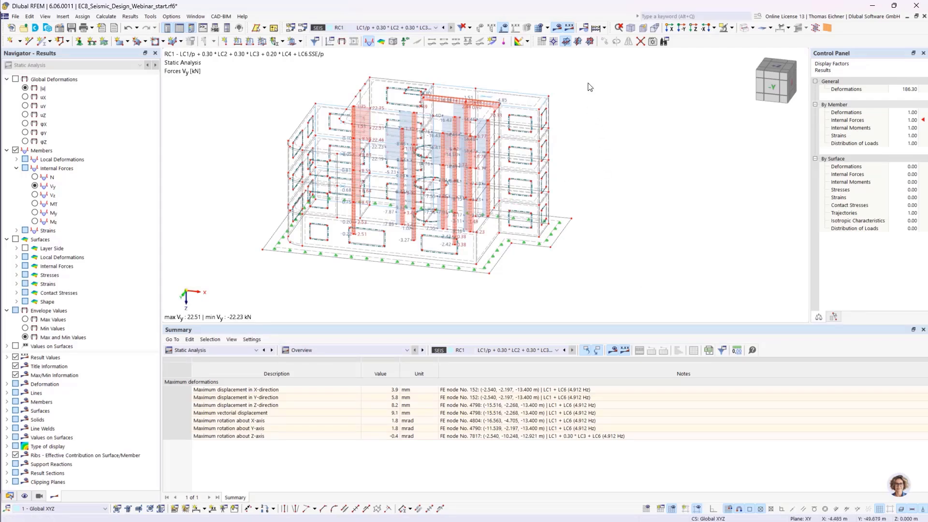
left_click(597, 28)
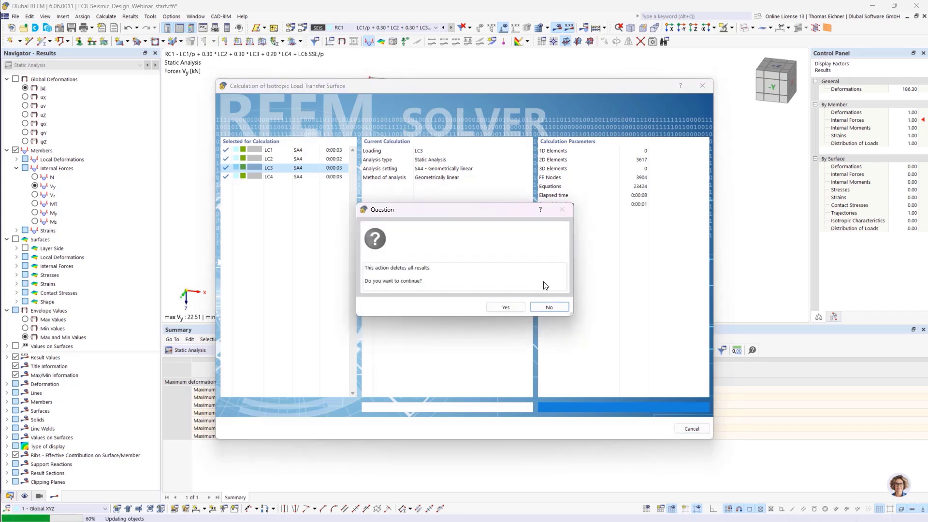
left_click(510, 308)
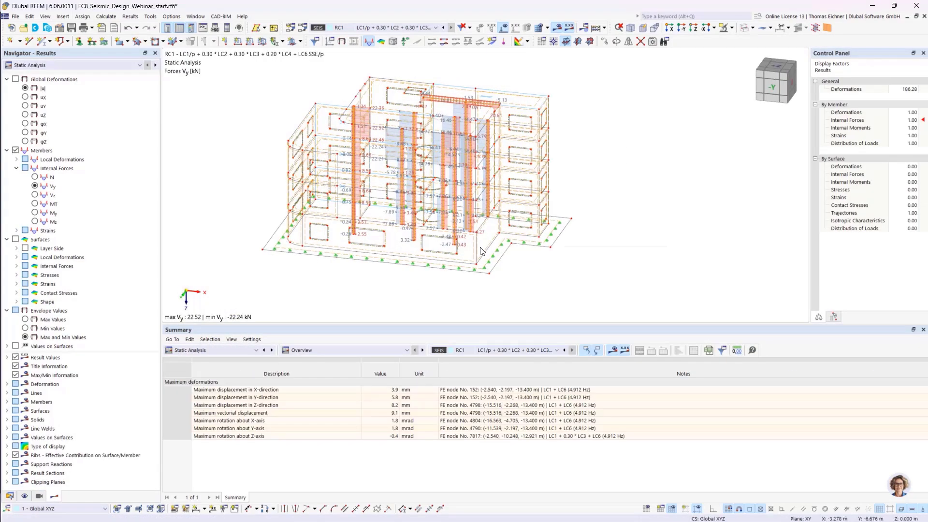
right_click(481, 248)
key("Escape")
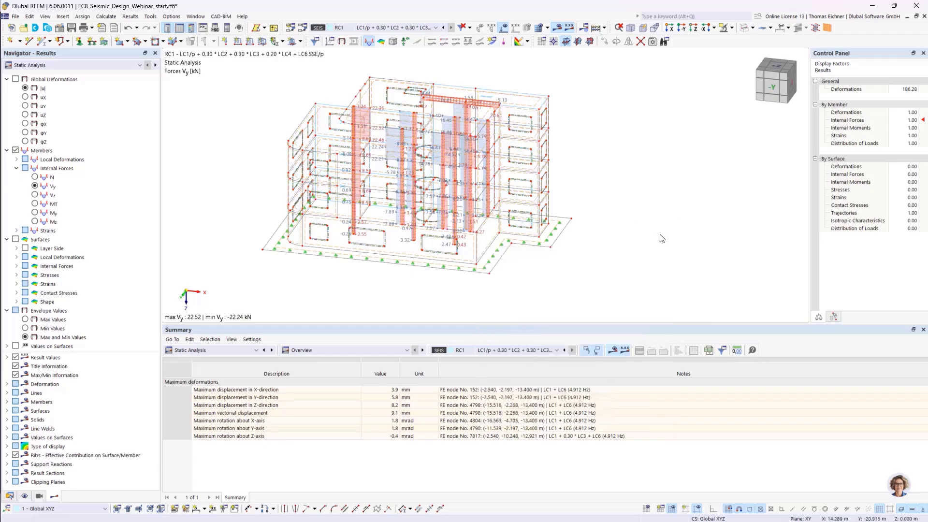
Show the Concrete Design results and check the errors, the design situations and the objects to design in the input data.
left_click(251, 353)
key("Escape")
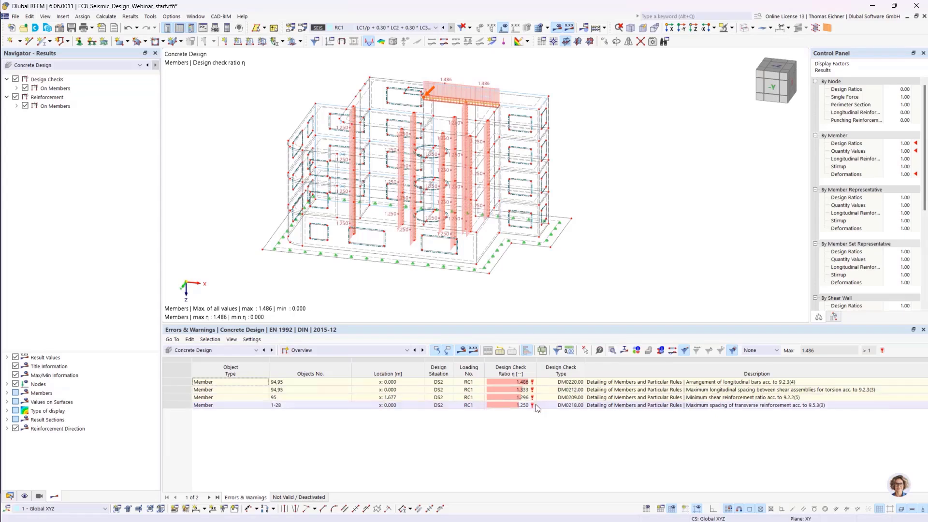
left_click(336, 349)
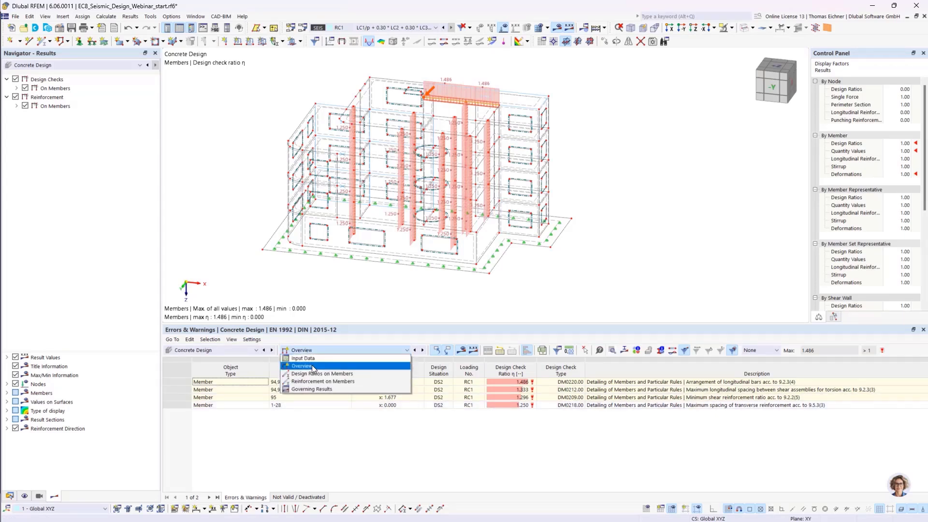
left_click(307, 358)
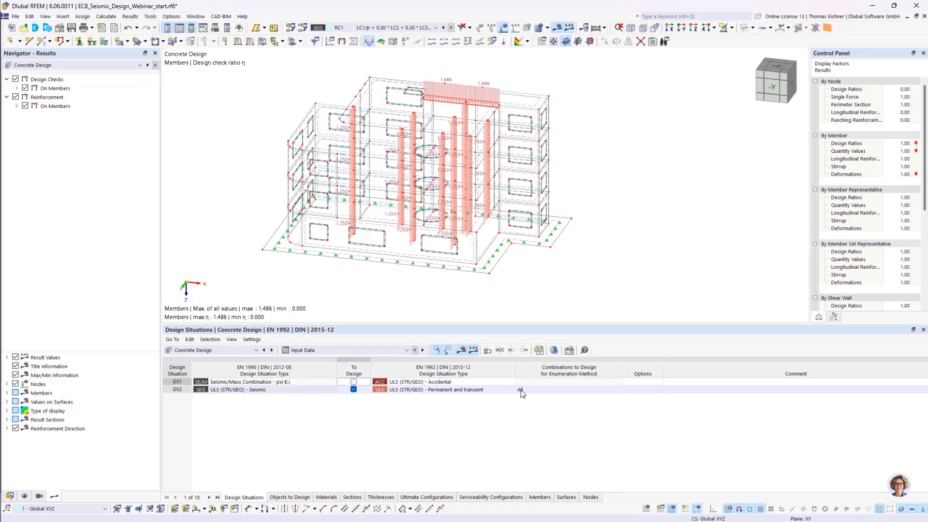
left_click(287, 498)
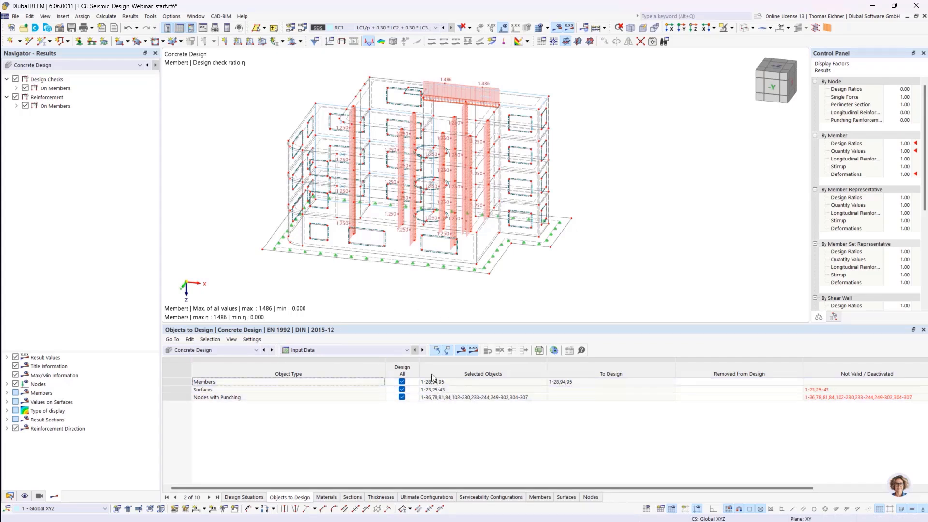
Display the design ratios on members by design situation and locate the checks of a ground-floor column in the model.
left_click(406, 350)
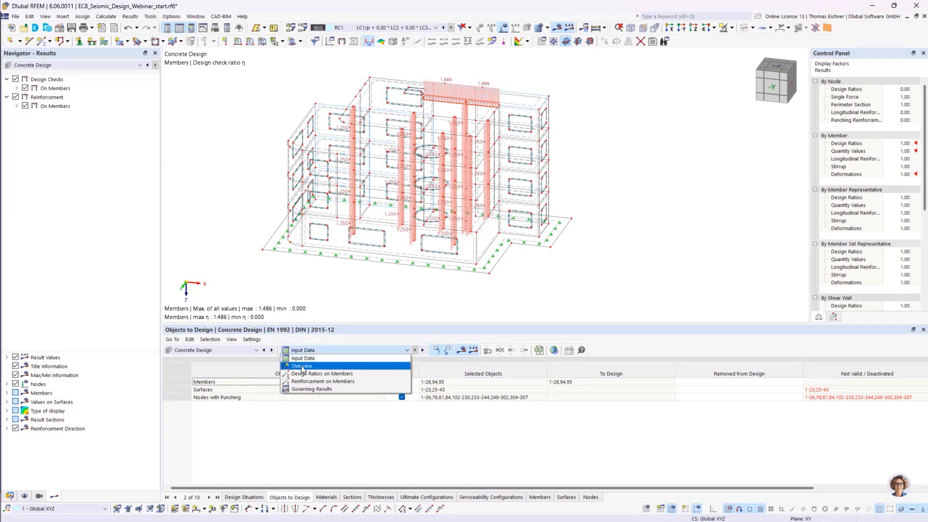
left_click(313, 373)
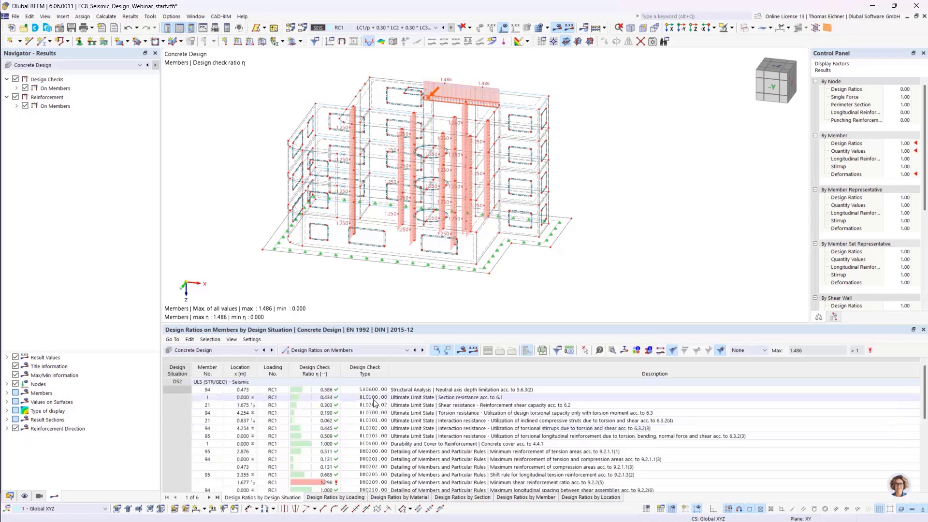
scroll(343, 182, "up", 3)
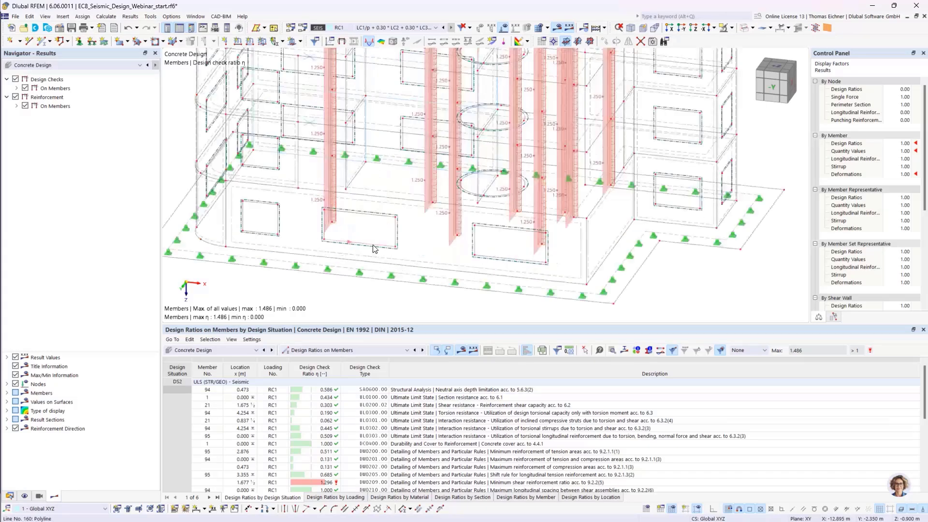
left_click(333, 213)
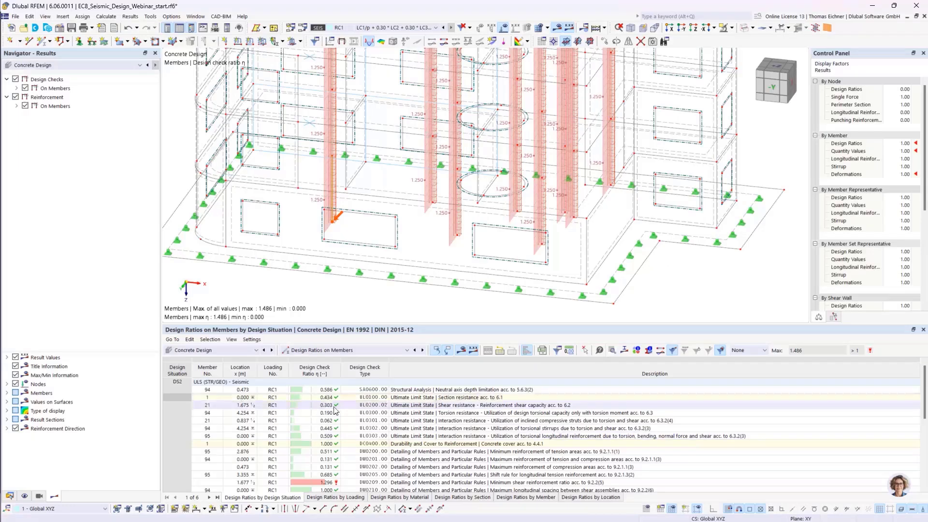
Locate member 21 in the model and examine the design check details of its reinforcement shear capacity per 6.2.
left_click(386, 407)
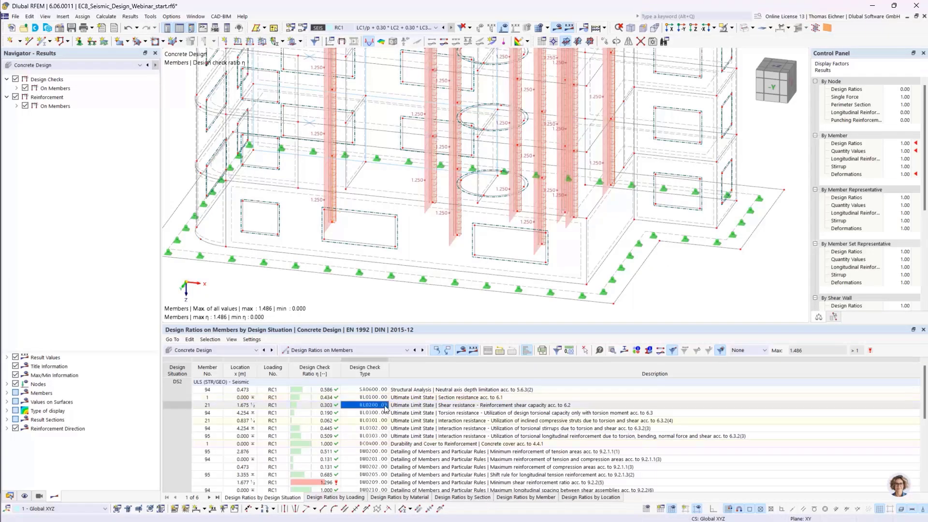
scroll(372, 261, "down", 4)
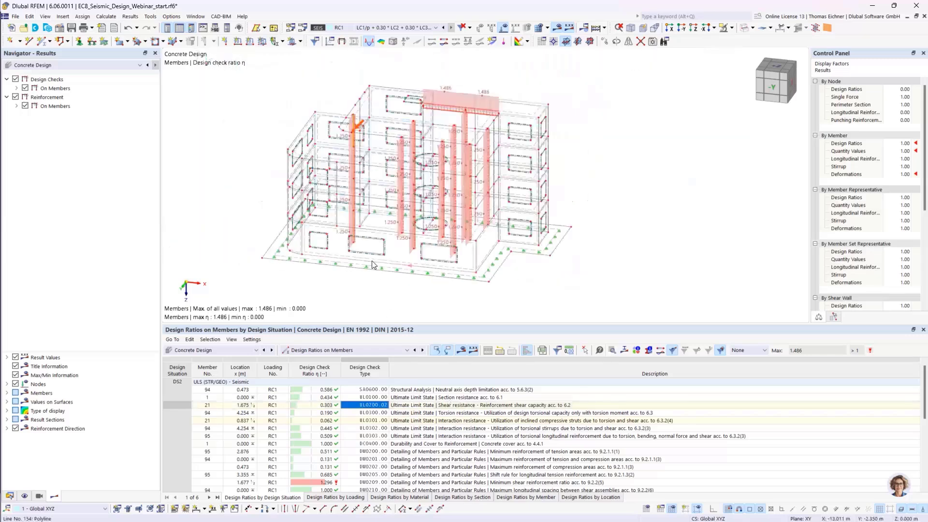
scroll(371, 261, "up", 1)
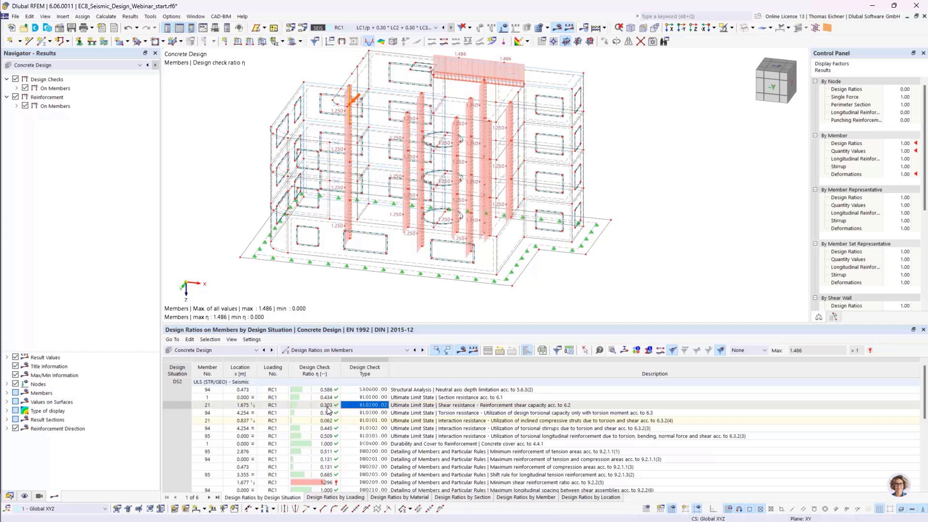
double_click(368, 408)
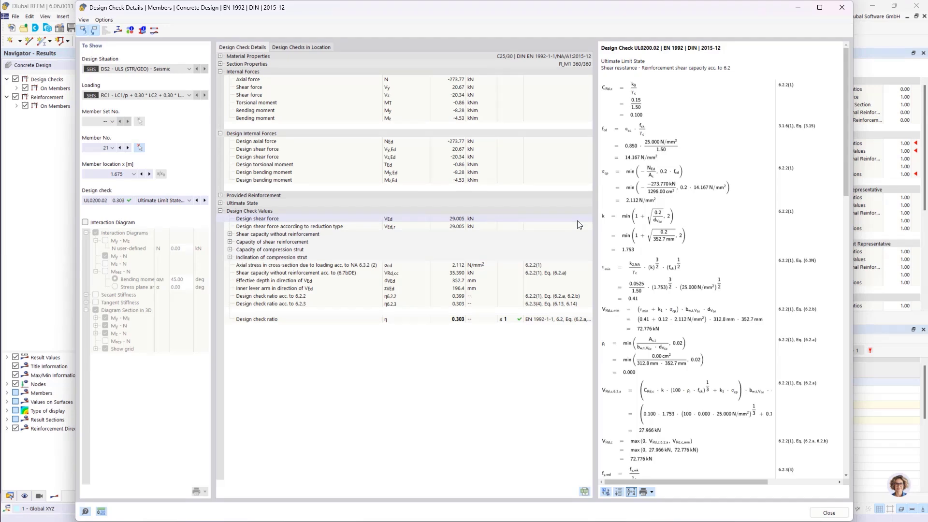
left_click_drag(846, 142, 846, 121)
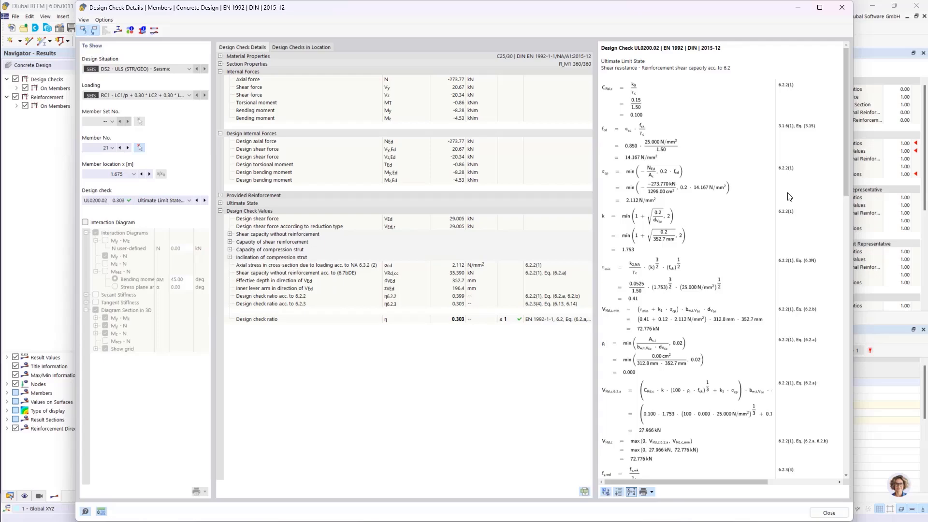
left_click(842, 7)
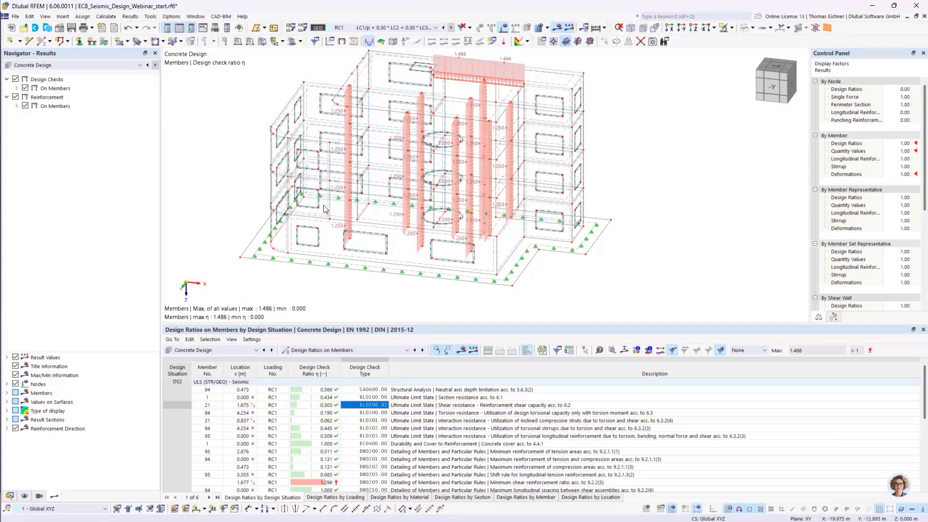
Activate the Building Model add-on in the model's base data.
scroll(195, 200, "down", 3)
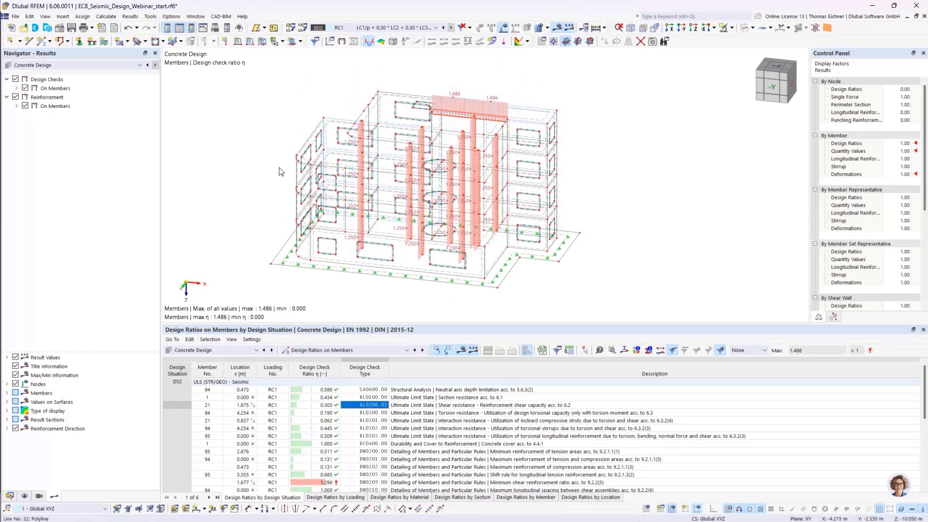
middle_click_drag(252, 173, 270, 171)
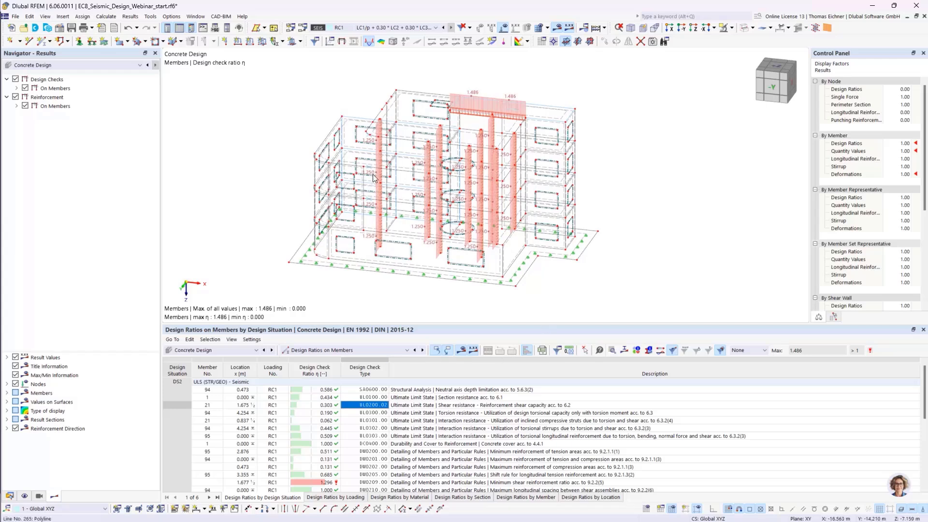
left_click(9, 496)
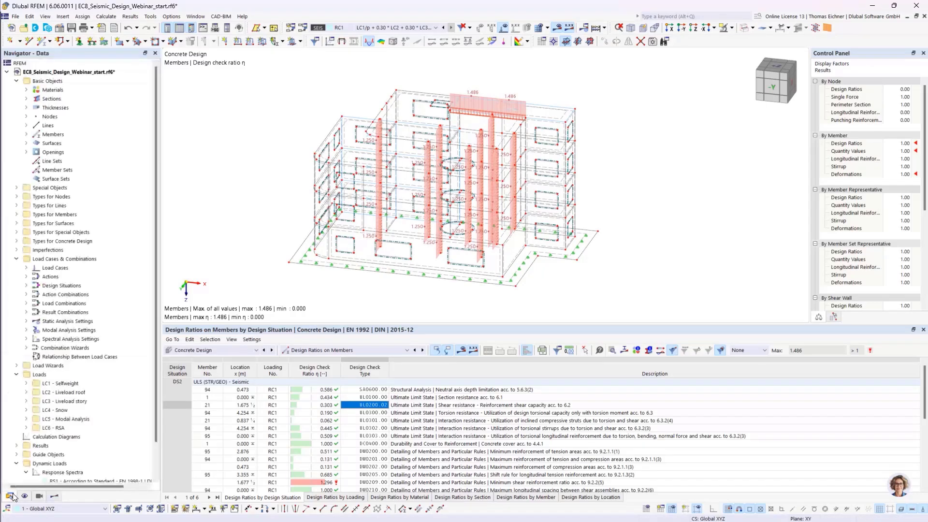
scroll(134, 266, "down", 2)
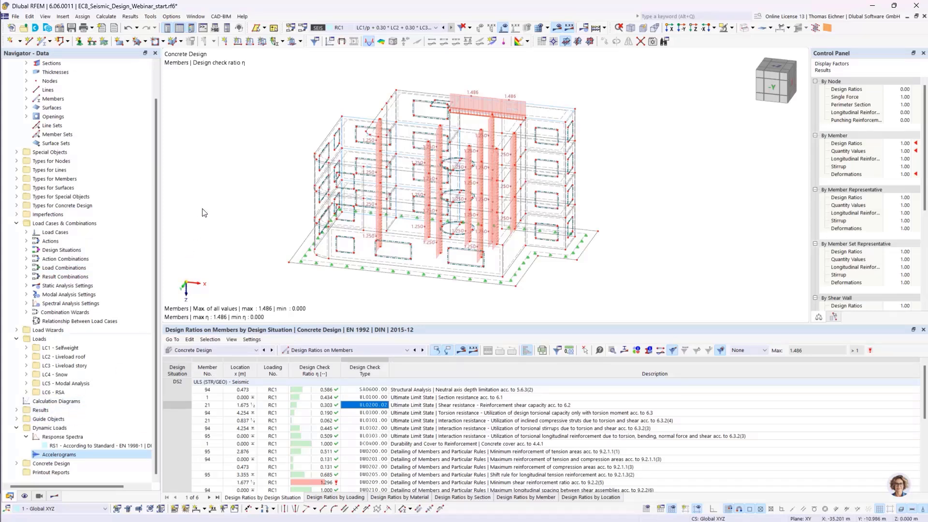
left_click(61, 31)
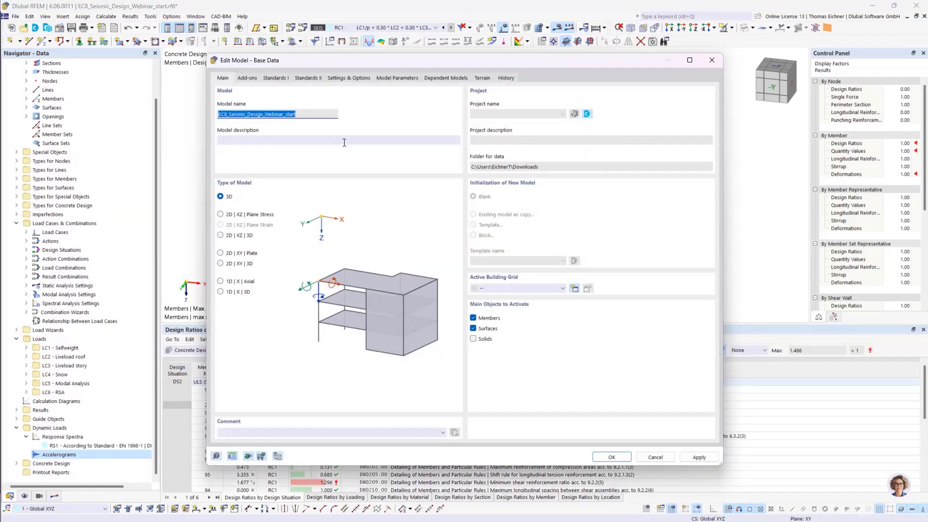
left_click(247, 78)
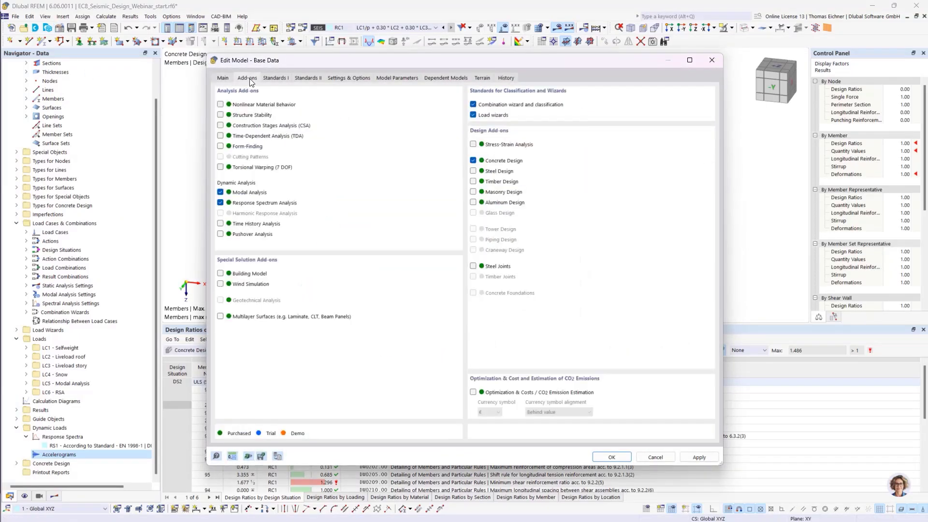
left_click(220, 274)
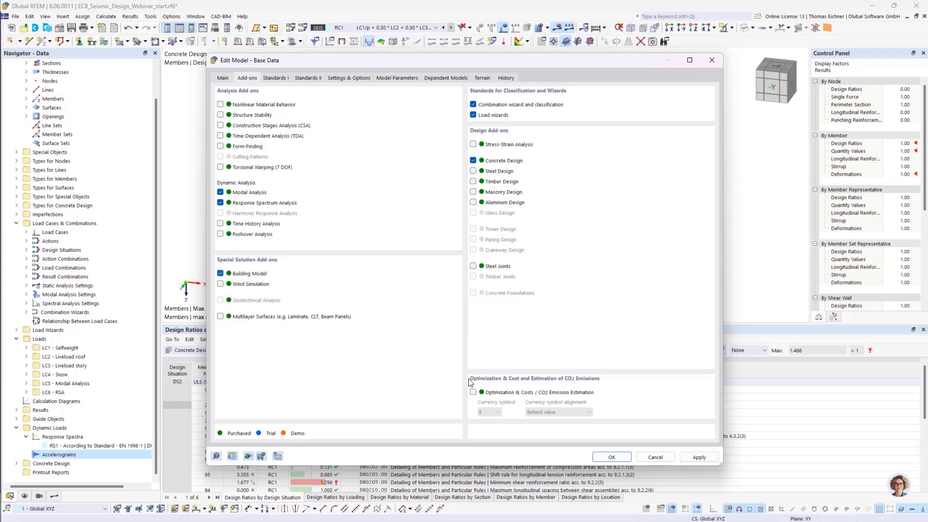
left_click(612, 457)
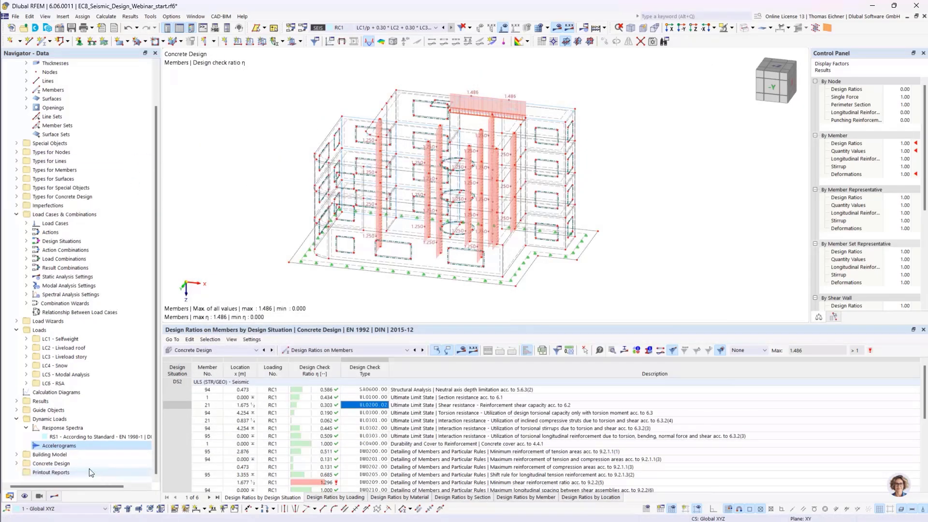
Add three building stories, each 3.350 m high, above the base story of the building model, up to Ztop -13.400 m.
left_click(16, 454)
scroll(66, 438, "down", 2)
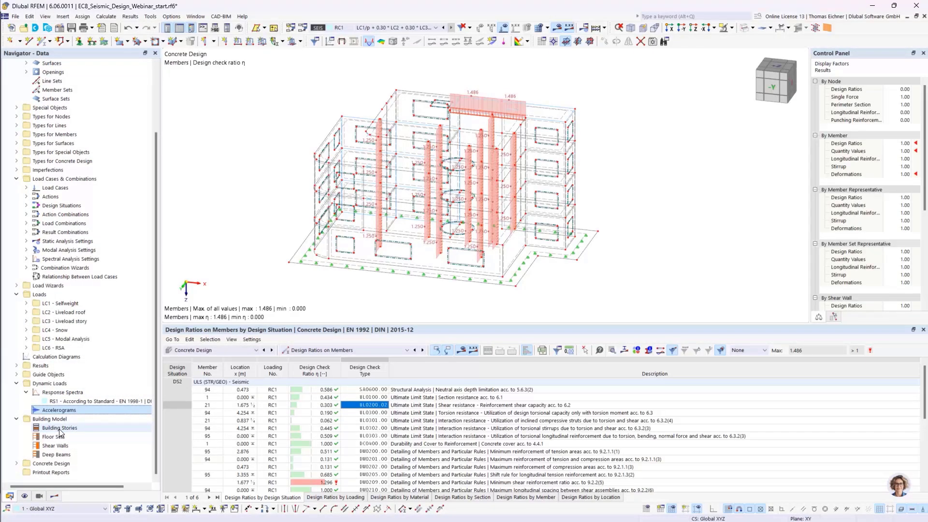
double_click(59, 428)
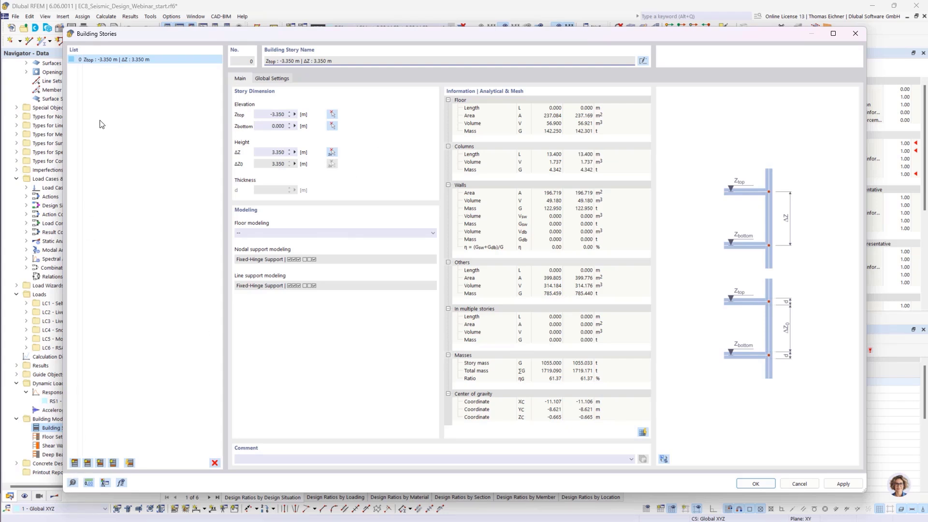
left_click_drag(398, 33, 471, 285)
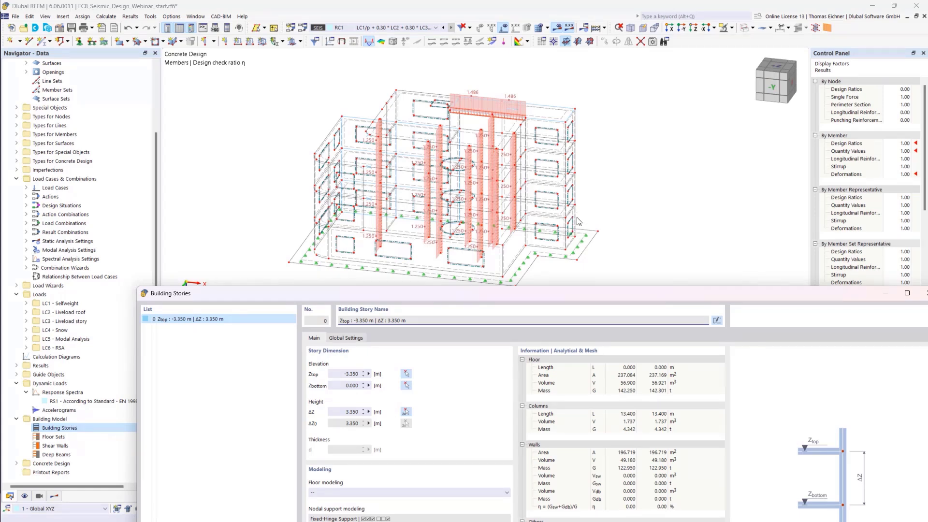
left_click_drag(508, 292, 437, 332)
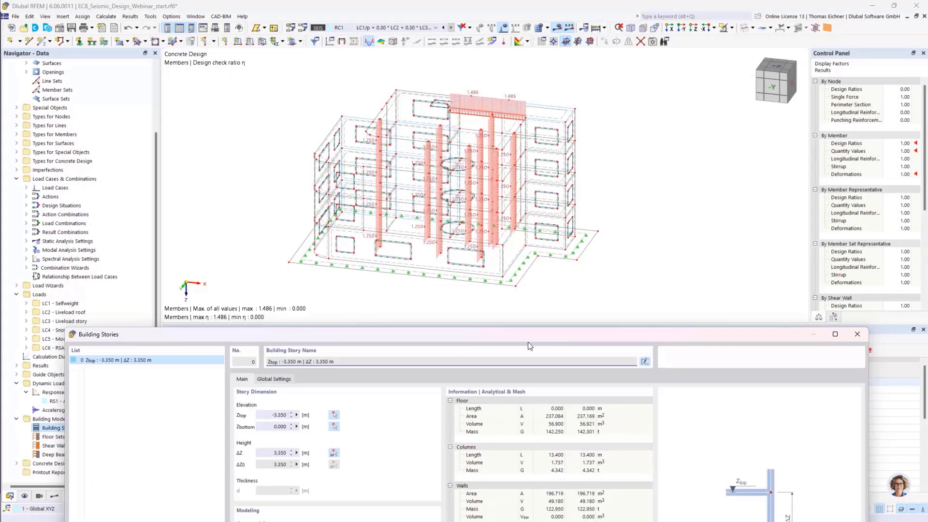
left_click_drag(486, 335, 507, 42)
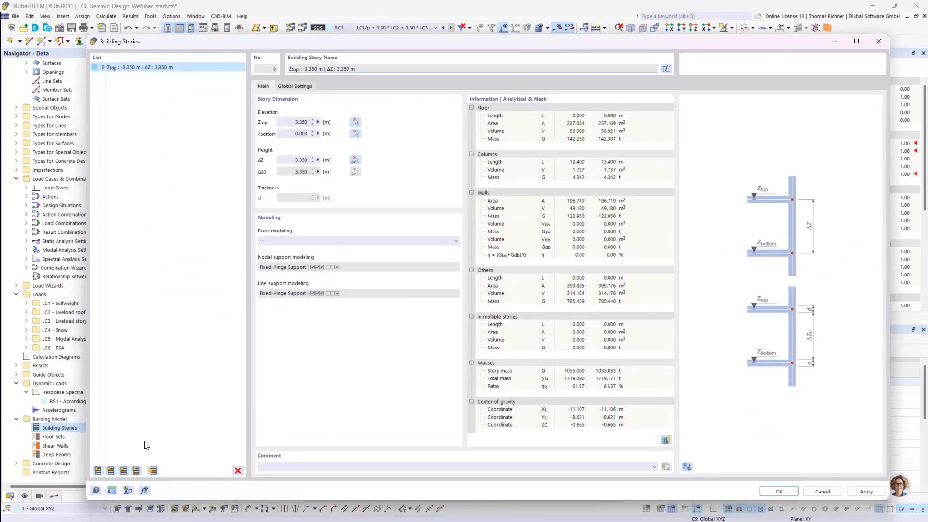
left_click(97, 471)
left_click(97, 470)
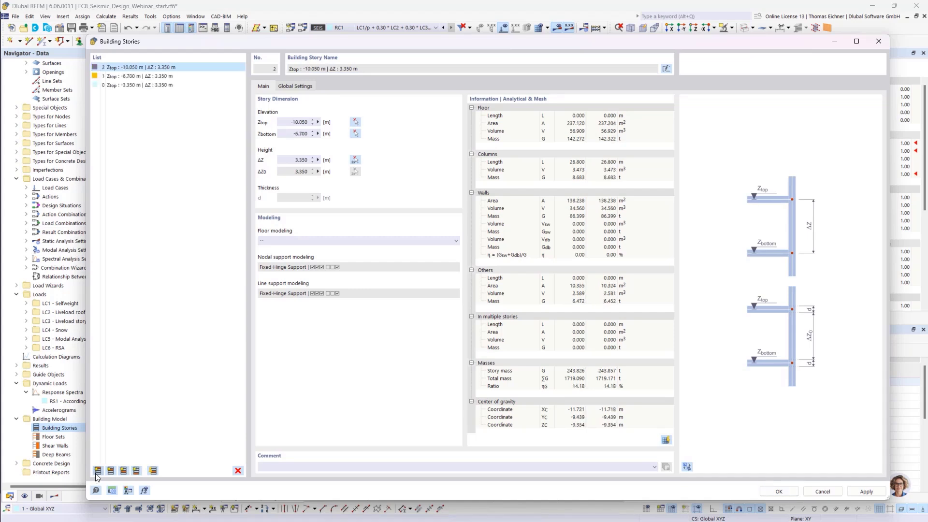
left_click(97, 471)
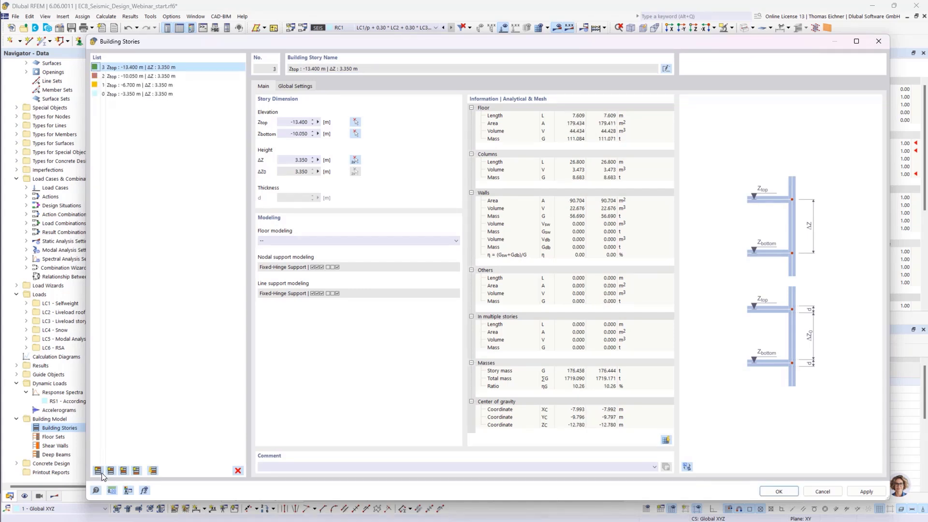
Check the floor modeling options of story 3, keep floor modeling unset and accept the building stories.
left_click_drag(344, 41, 312, 95)
left_click(255, 294)
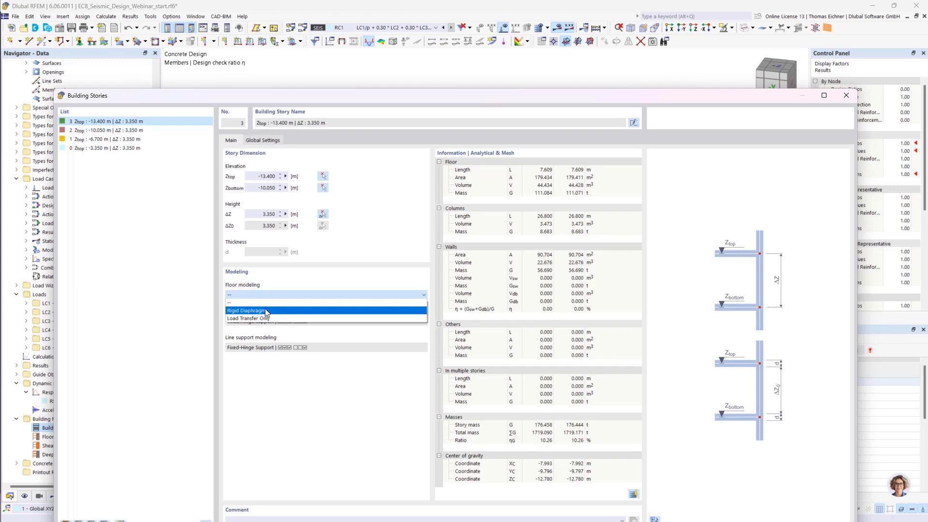
left_click(249, 302)
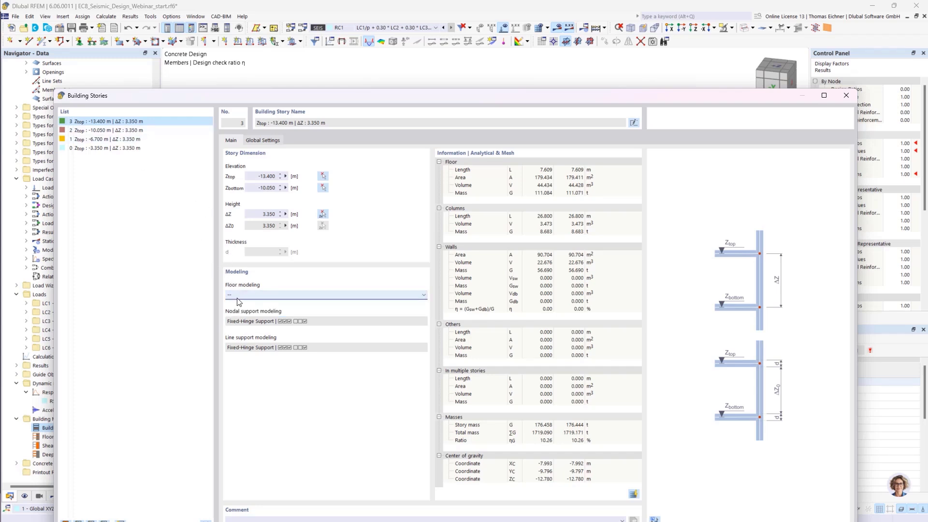
left_click_drag(237, 101, 231, 59)
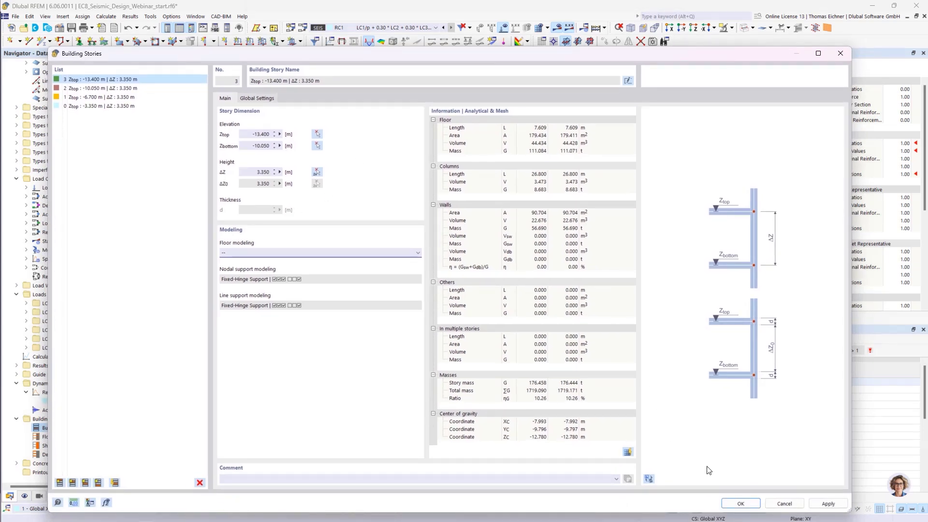
left_click(737, 503)
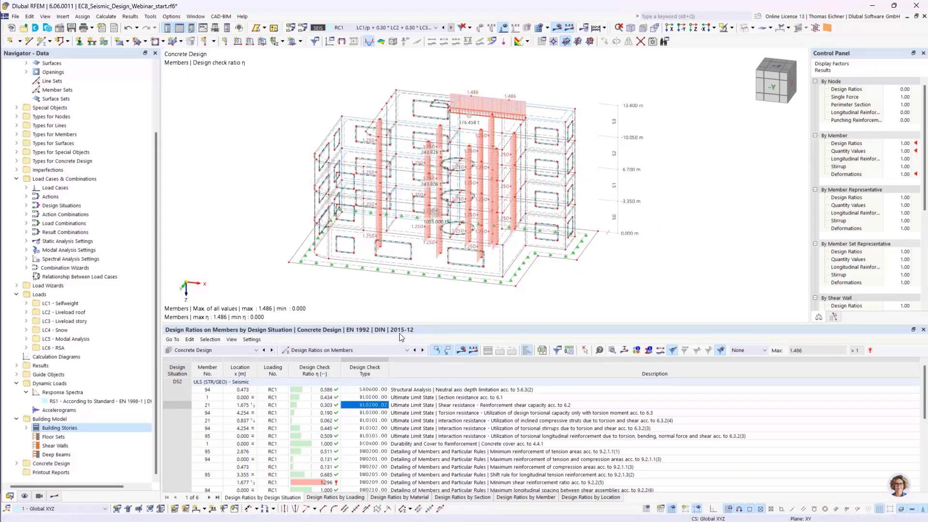
Show the static analysis results by stories for LC1 - Selfweight and view the story actions.
left_click(234, 351)
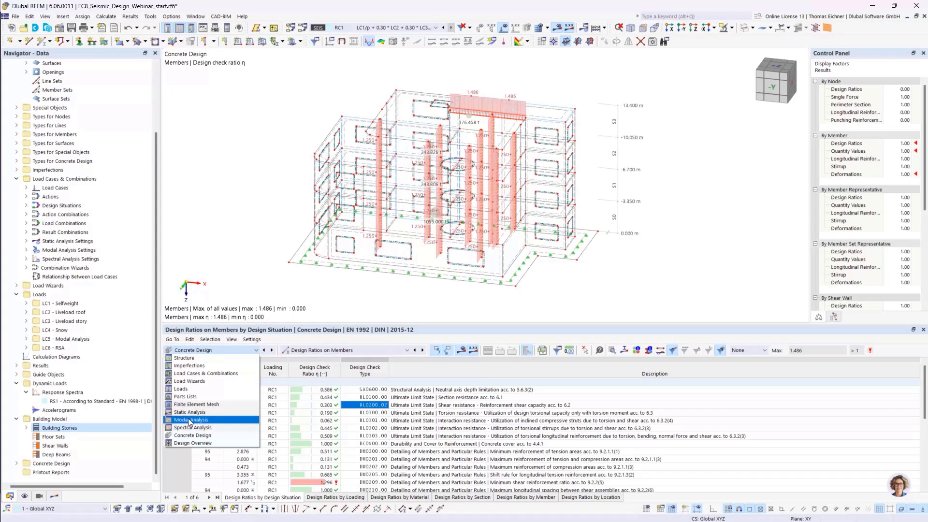
left_click(191, 412)
left_click(298, 352)
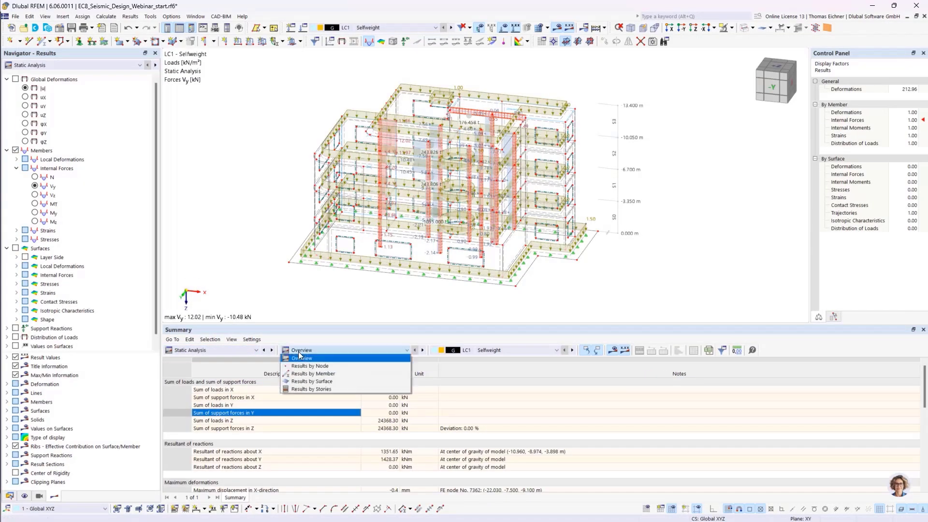
left_click(307, 388)
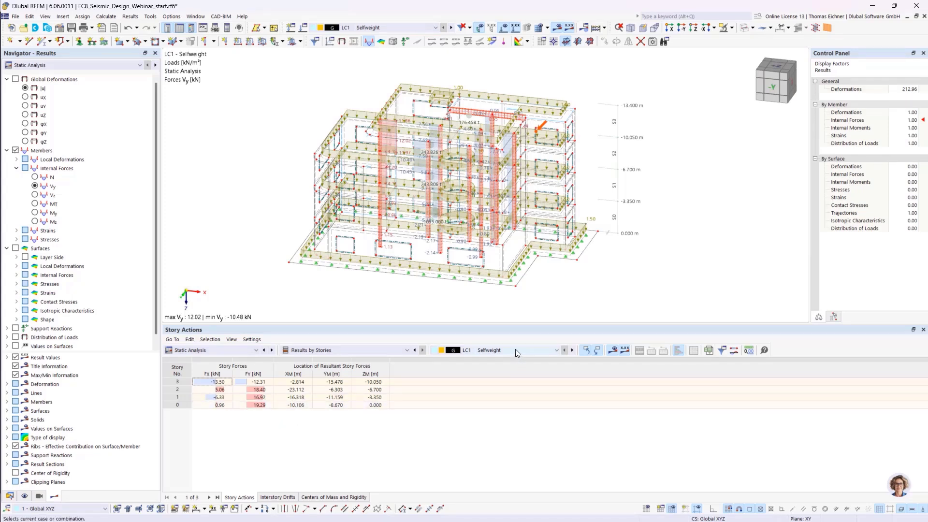
left_click(433, 399)
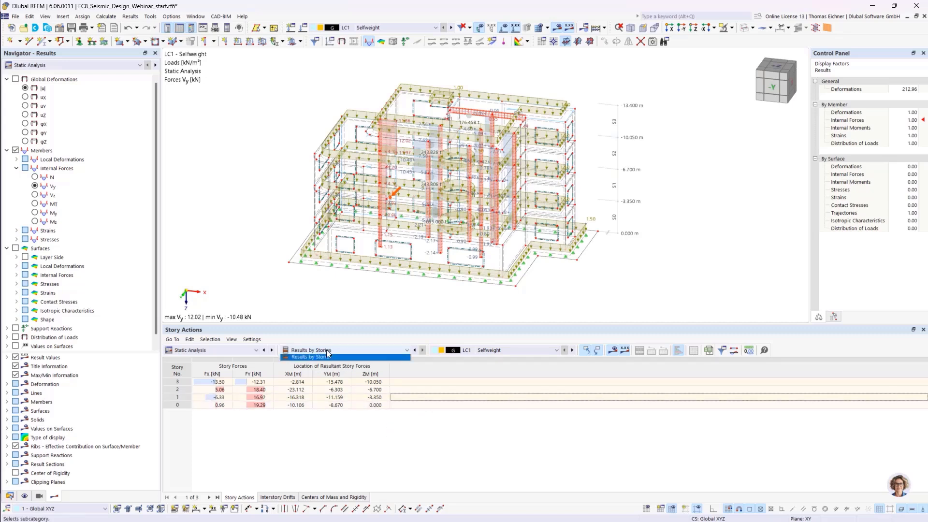
left_click(309, 350)
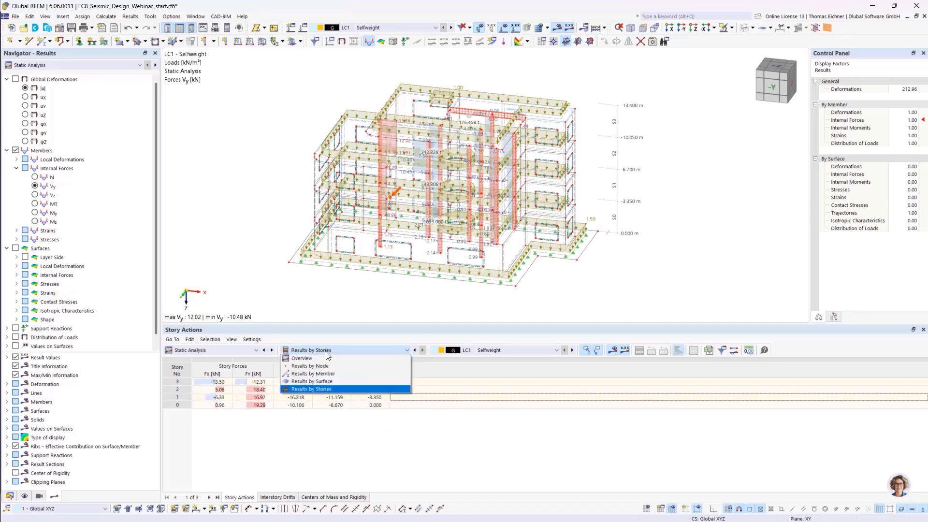
left_click(326, 352)
Show the spectral analysis results by stories for LC6 and review story actions, interstory drifts, and centers of mass and rigidity.
left_click(234, 350)
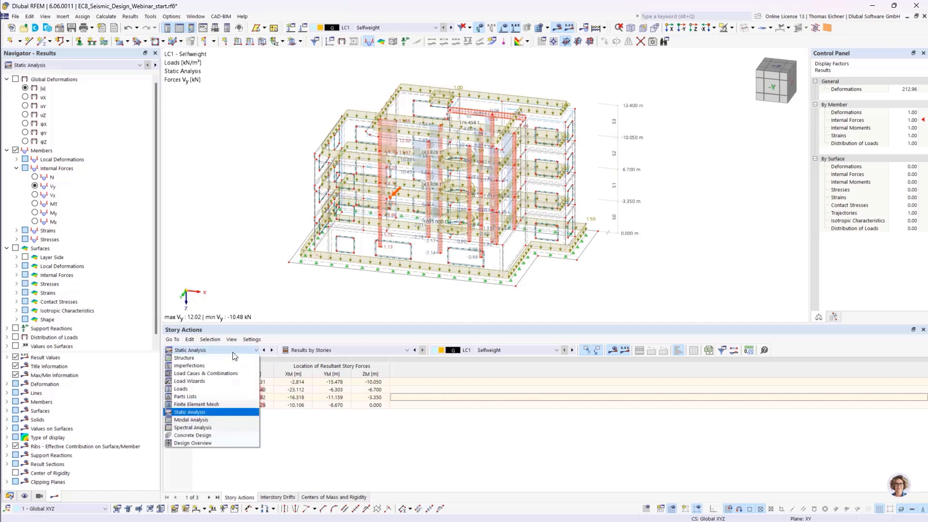
left_click(205, 428)
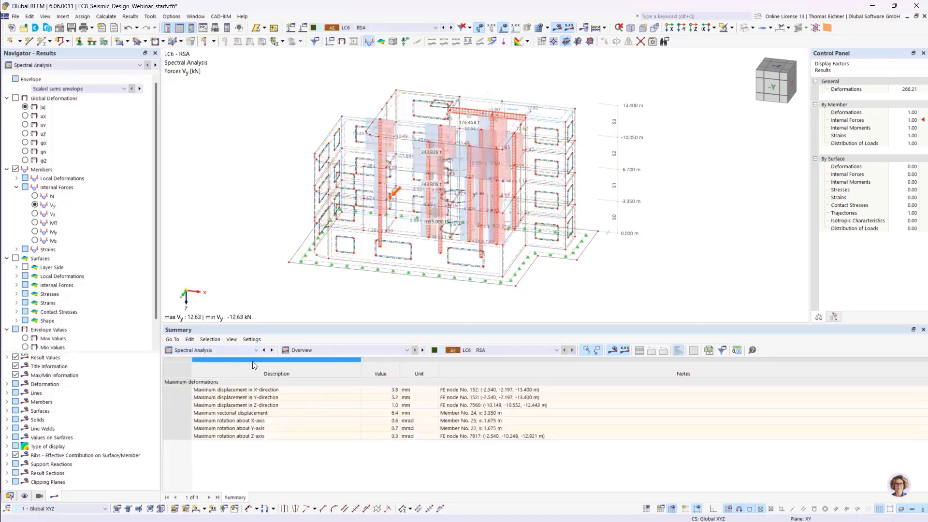
left_click(306, 348)
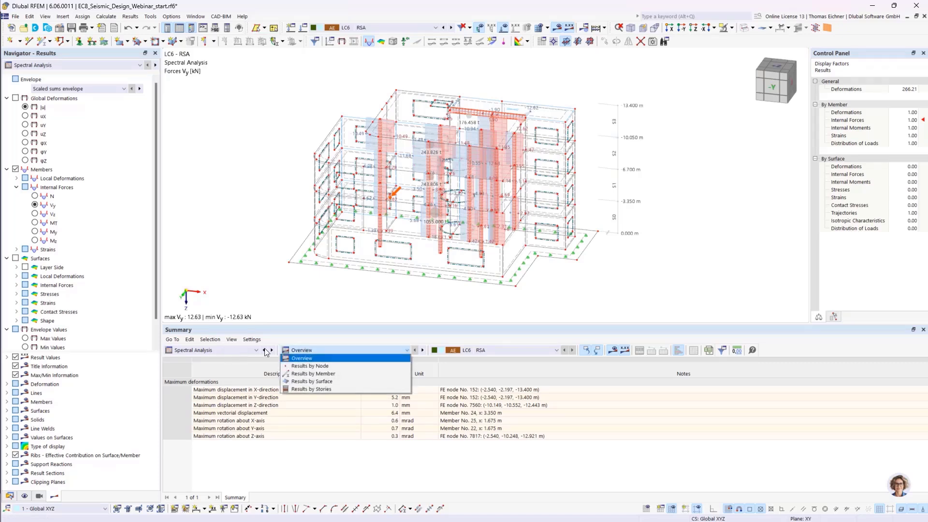
left_click(309, 390)
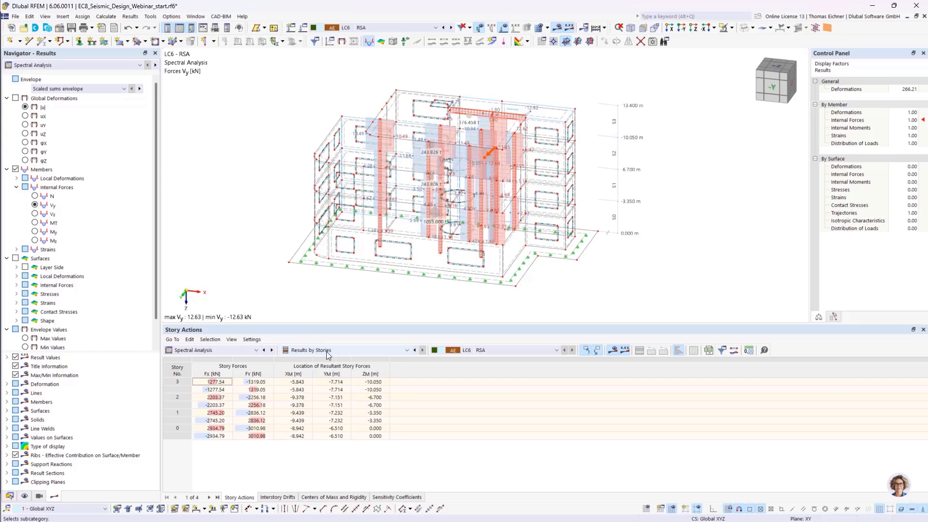
left_click(296, 383)
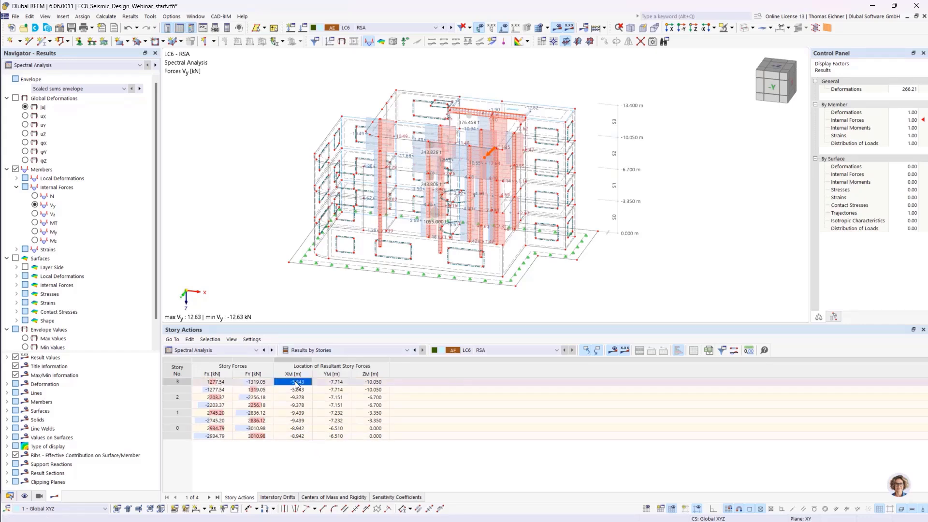
left_click(281, 496)
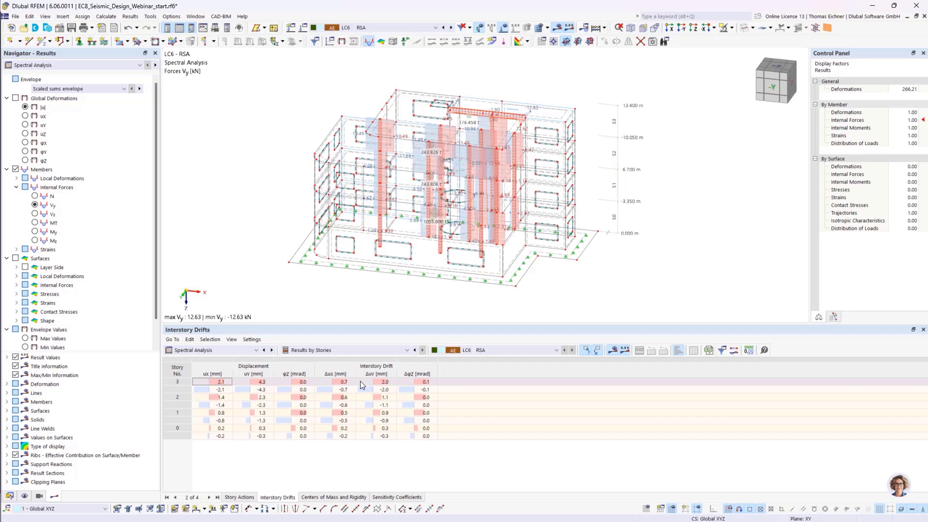
left_click(324, 498)
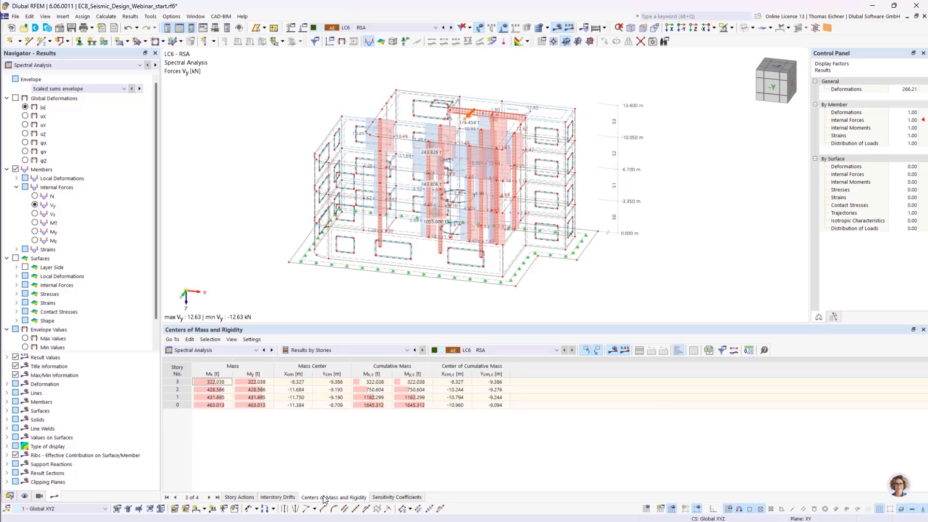
Examine the interstory drift sensitivity coefficients of all stories for LC6, focusing on the X-direction.
left_click(394, 498)
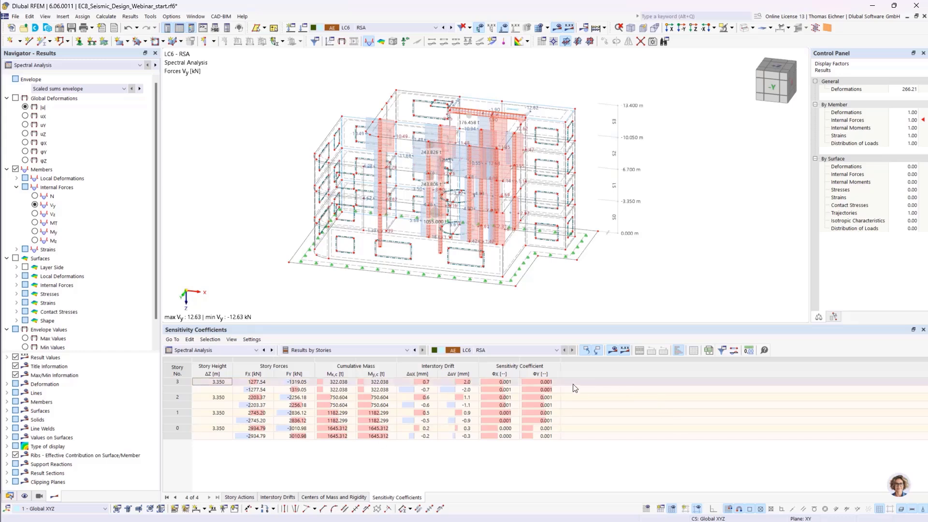
left_click_drag(503, 382, 508, 421)
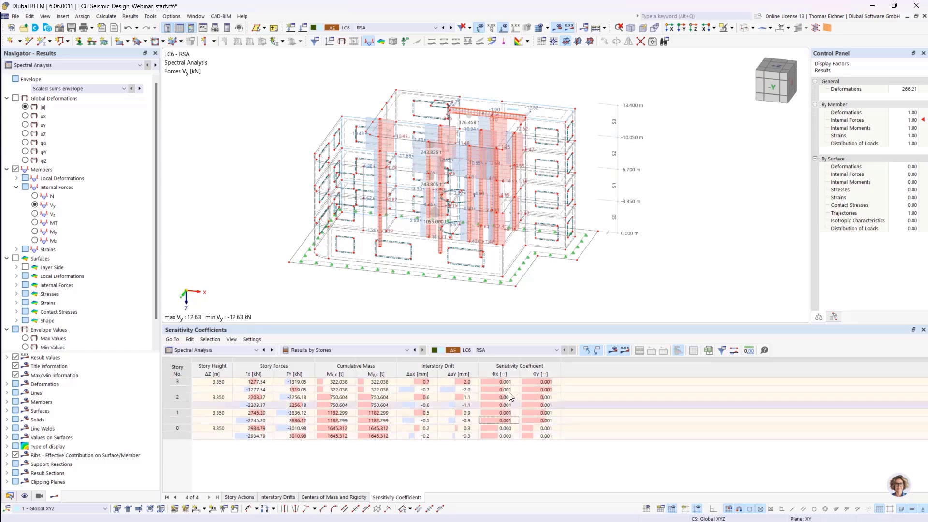
left_click_drag(505, 382, 508, 435)
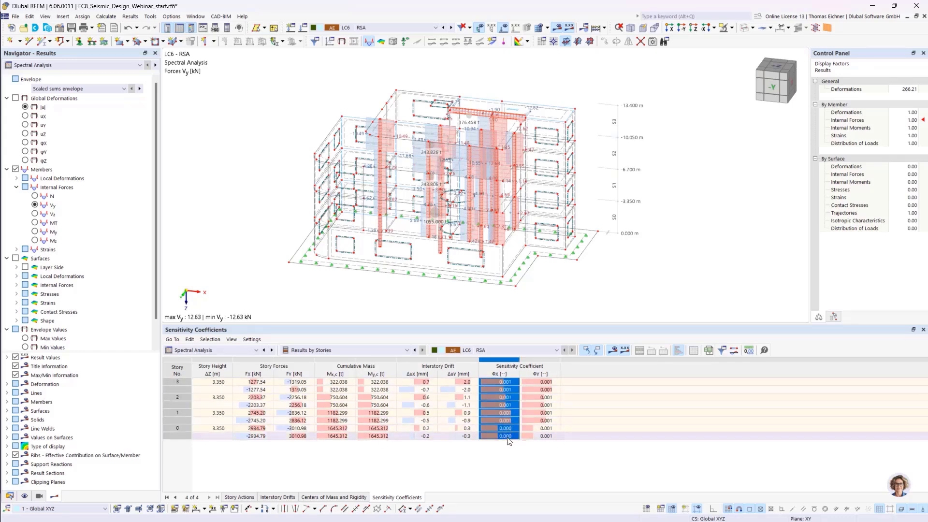
left_click(508, 448)
left_click_drag(500, 382, 499, 428)
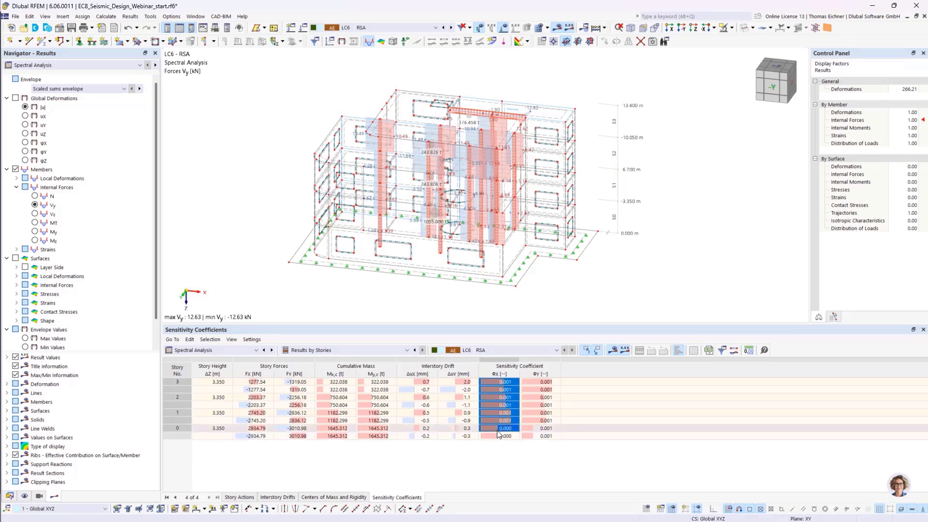
left_click(499, 449)
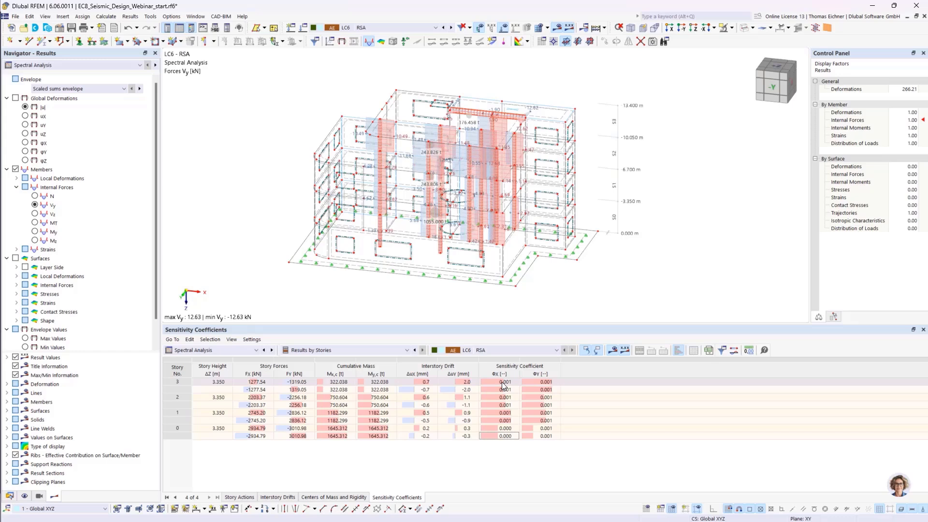
left_click_drag(502, 382, 506, 437)
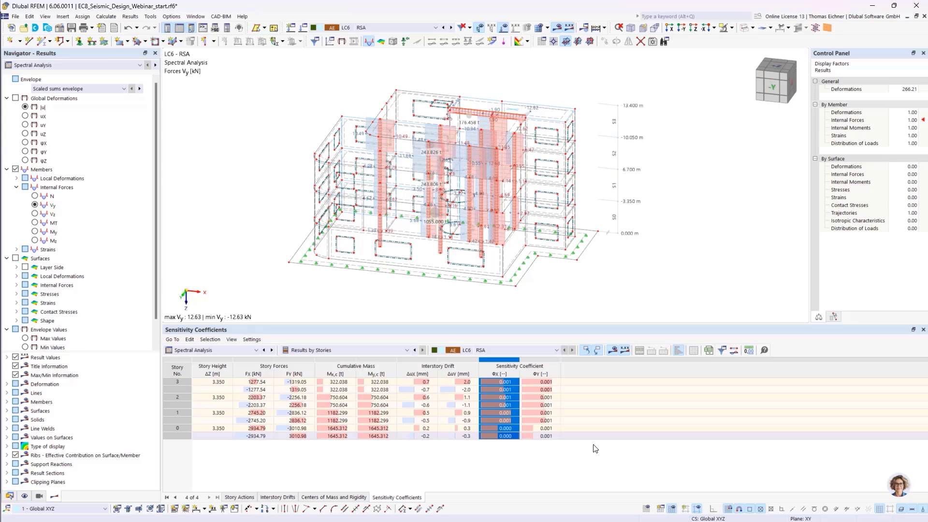
scroll(91, 271, "down", 1)
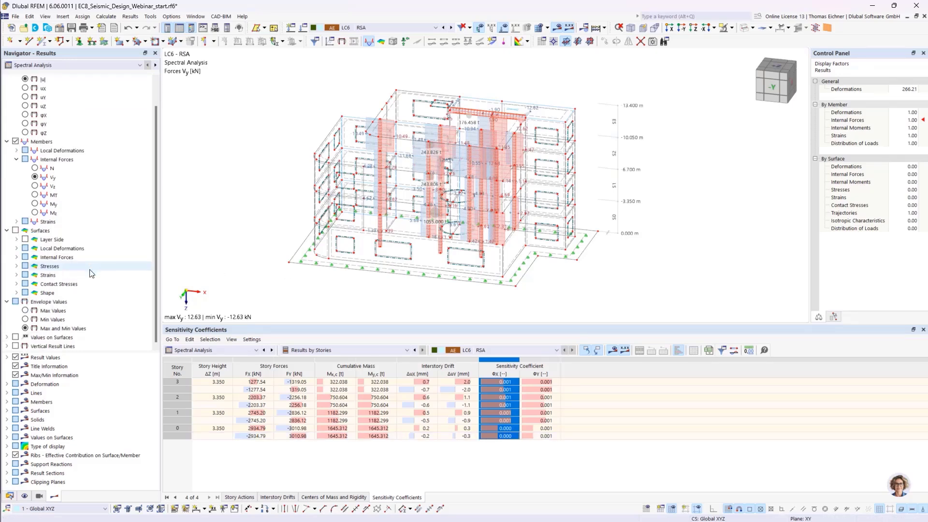
left_click(416, 464)
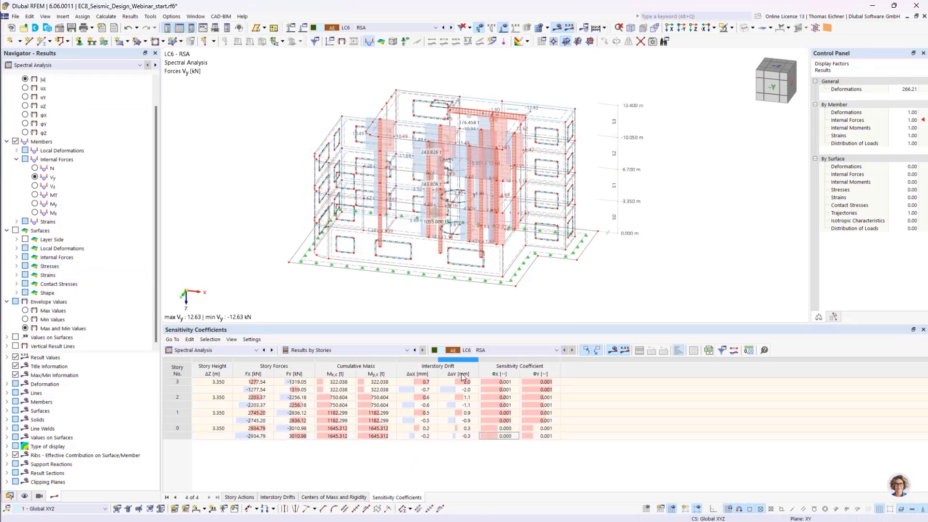
Create a new shear wall in the building model and begin picking its surfaces in the model.
left_click(16, 494)
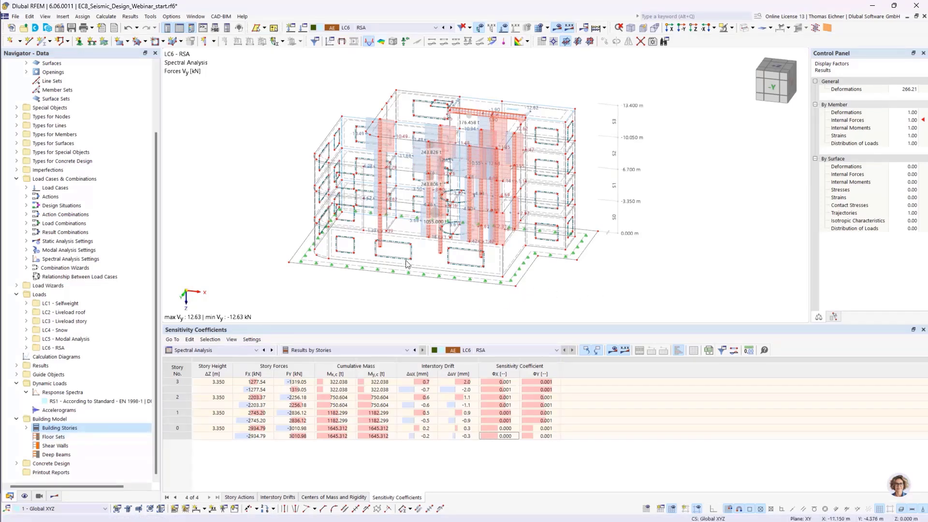
middle_click_drag(293, 264, 368, 161, "ctrl")
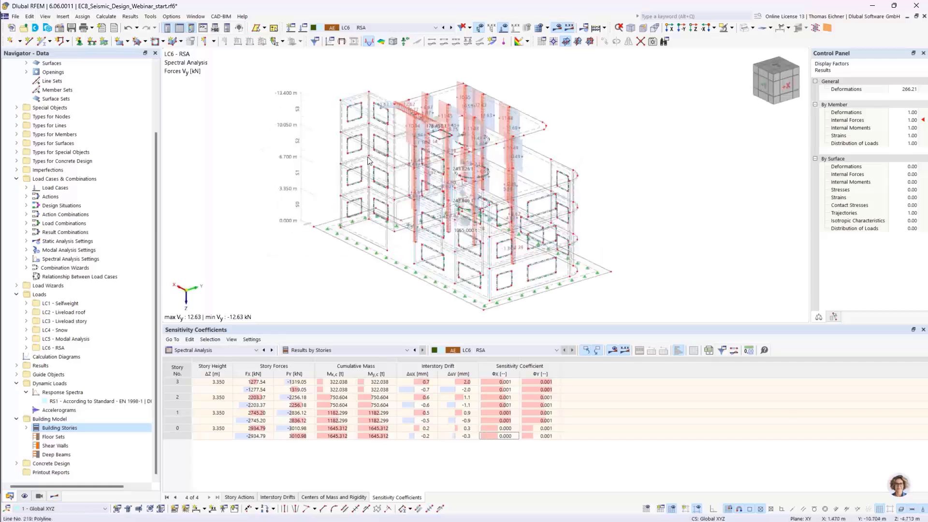
double_click(63, 445)
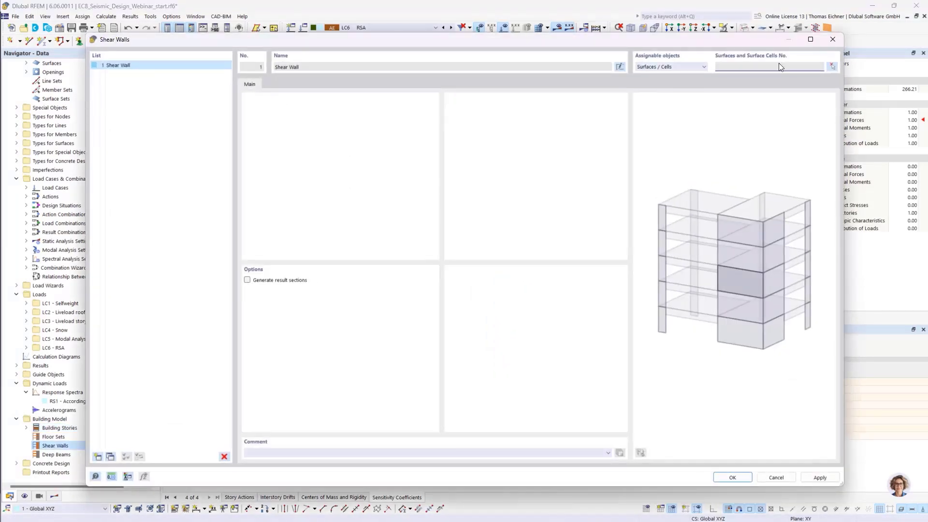
left_click_drag(661, 47, 712, 60)
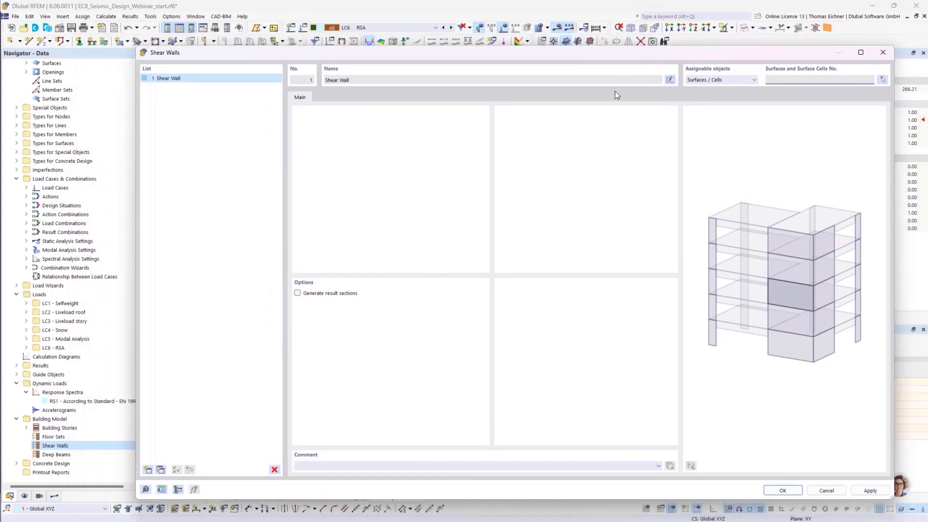
left_click(883, 82)
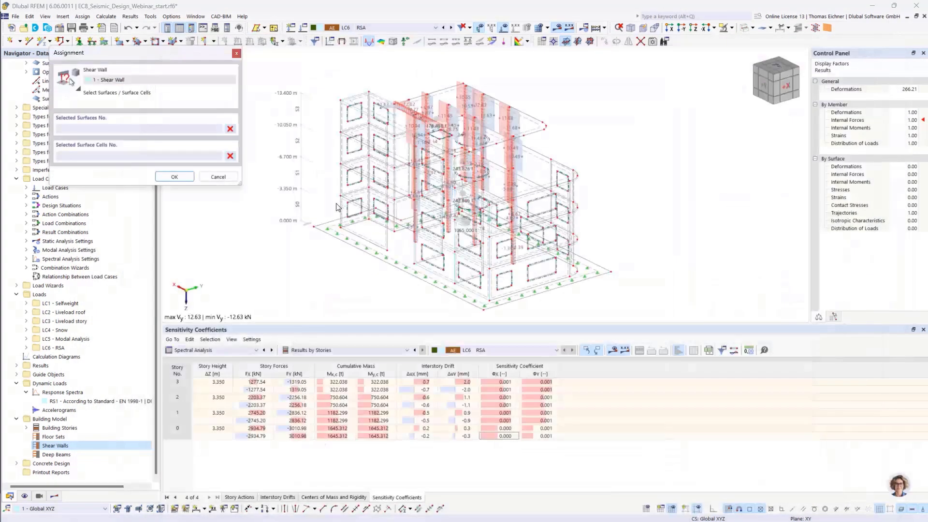
Assign the stacked wall surfaces 11, 18, 28 and 37, from the ground story up to story 3, to the shear wall.
scroll(408, 220, "up", 6)
middle_click_drag(408, 220, 405, 248, "ctrl")
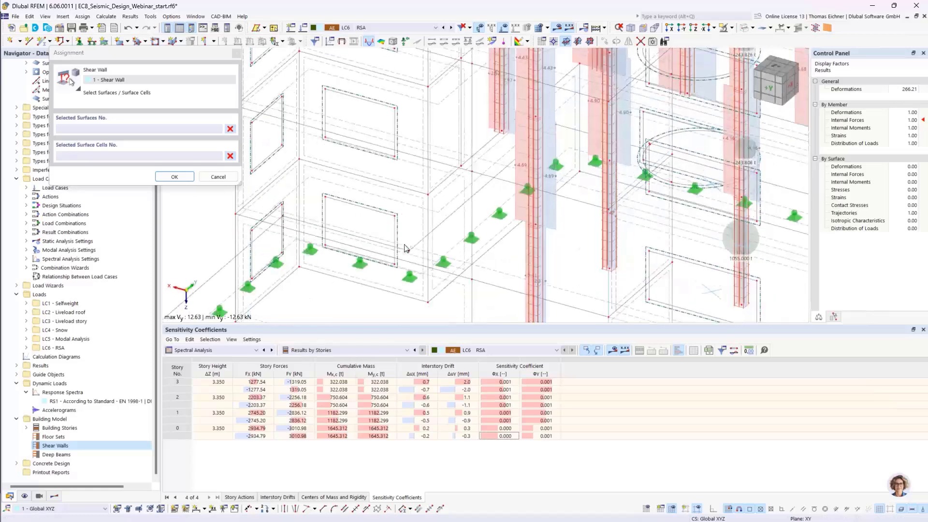
left_click(346, 288)
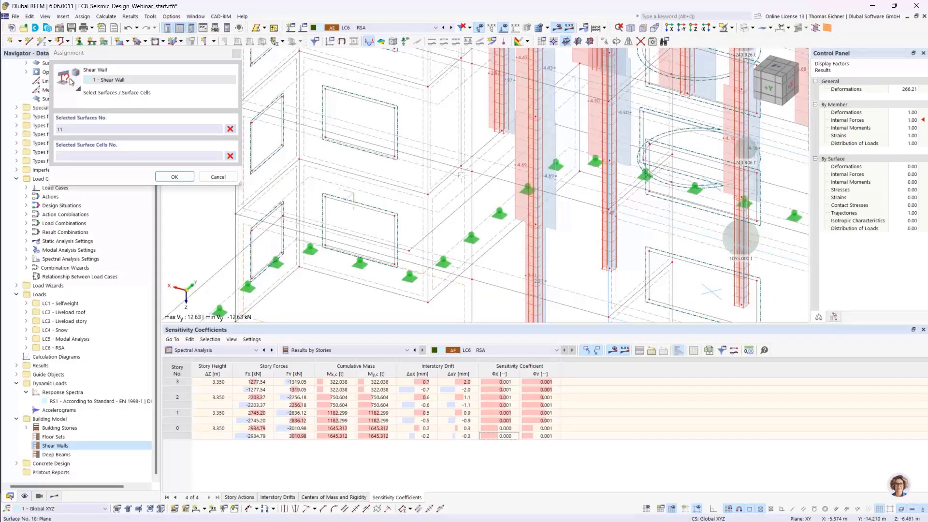
left_click(477, 121)
middle_click_drag(482, 97, 480, 196)
left_click(460, 171)
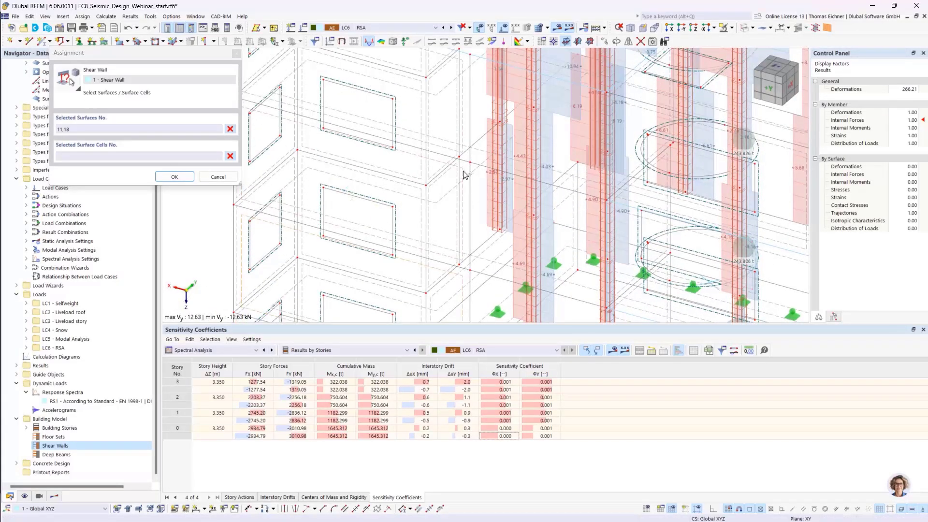
middle_click_drag(476, 143, 481, 182)
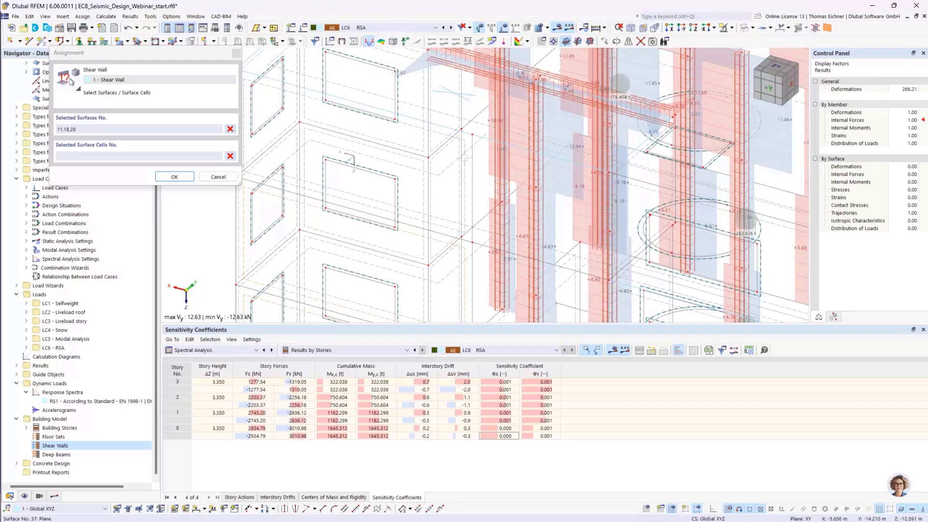
left_click(469, 167)
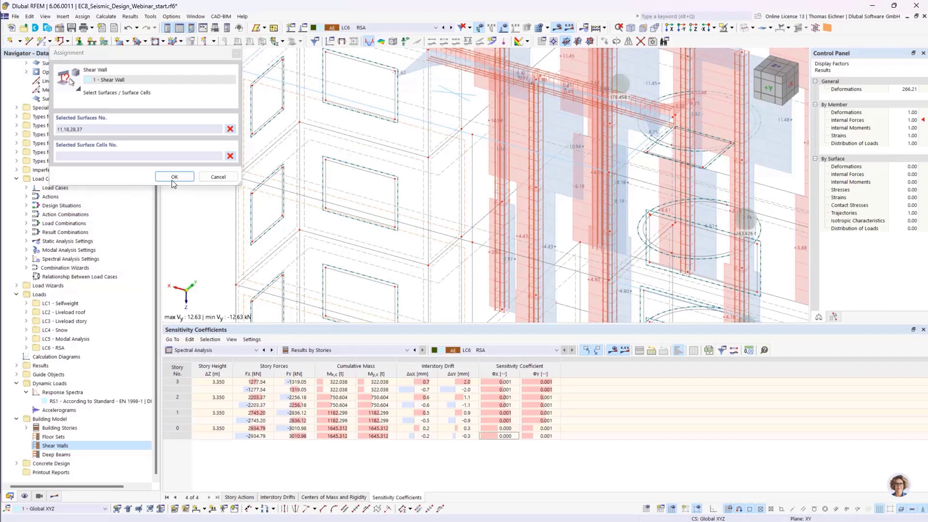
left_click(174, 177)
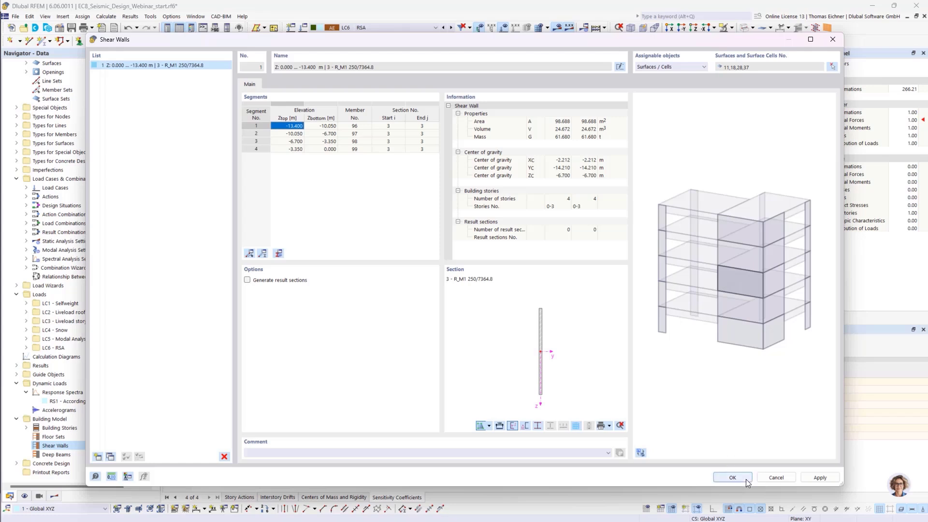
Enable generating result sections for the shear wall, then accept it and allow the existing results and mesh to be deleted.
left_click(247, 280)
left_click(733, 478)
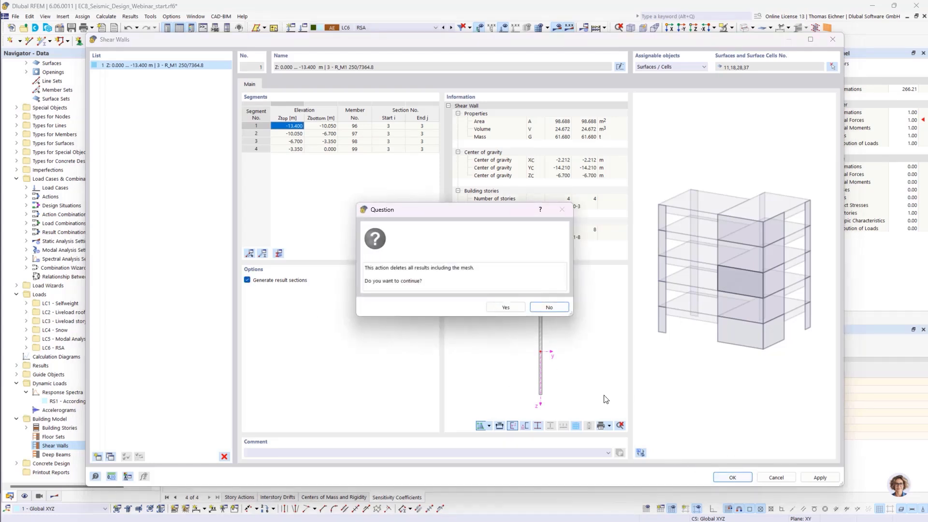
left_click(504, 307)
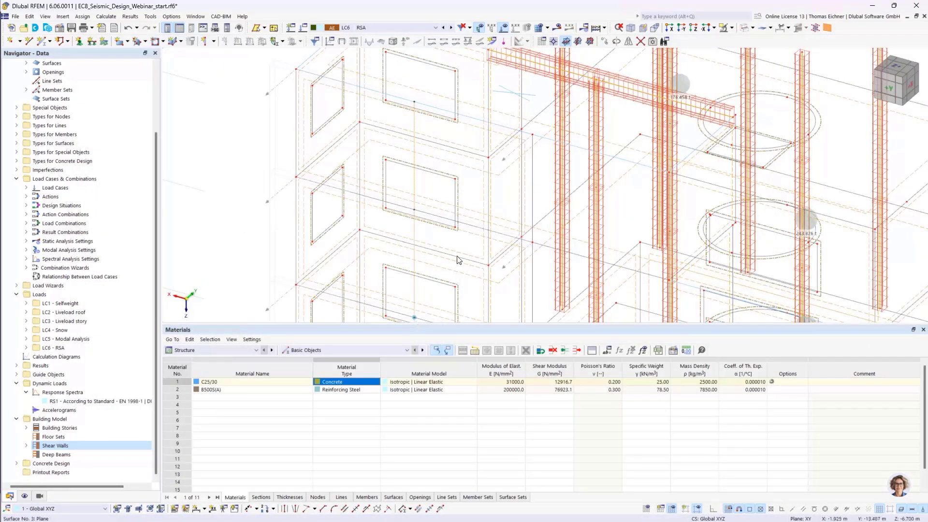
Recalculate the model with the shear wall and inspect its member shear forces Vy for LC6 in the model.
scroll(458, 258, "down", 3)
middle_click_drag(472, 266, 342, 172)
scroll(256, 148, "down", 1)
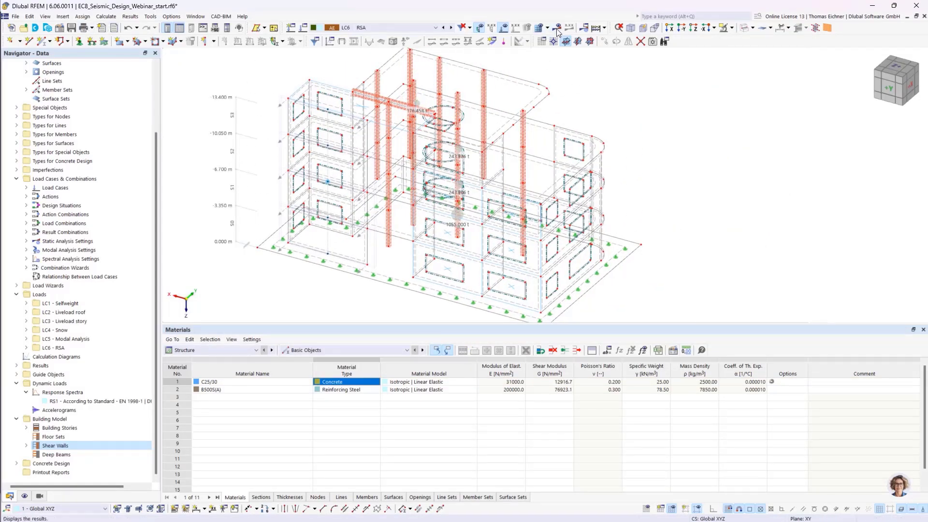
left_click(598, 31)
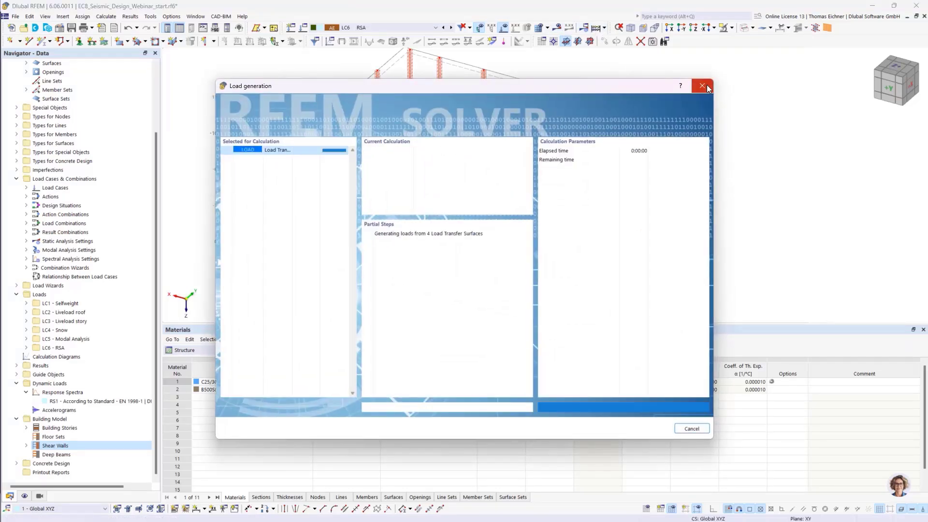
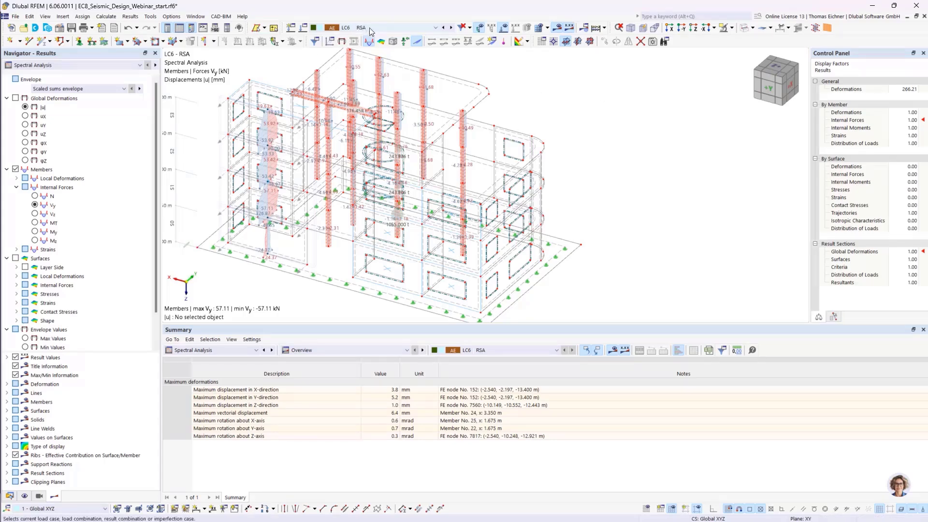
middle_click_drag(479, 72, 397, 129, "ctrl")
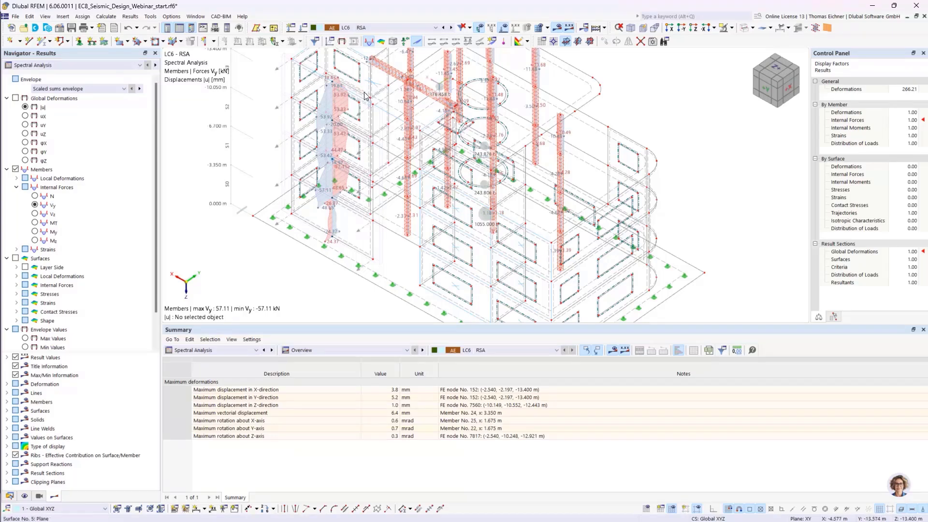
middle_click_drag(364, 92, 309, 157)
middle_click_drag(312, 227, 302, 194)
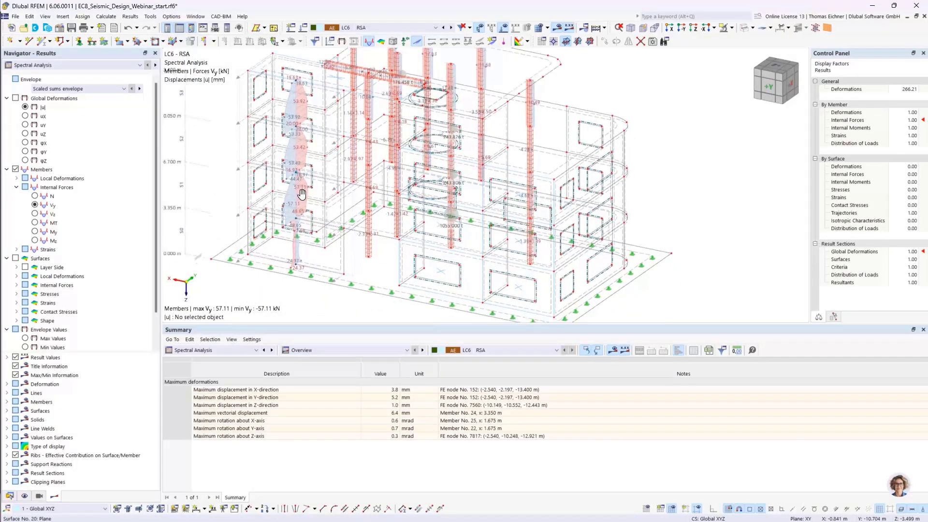
Show the LC6 results by stories and review the forces in shear walls and the member forces in shear walls.
left_click(301, 351)
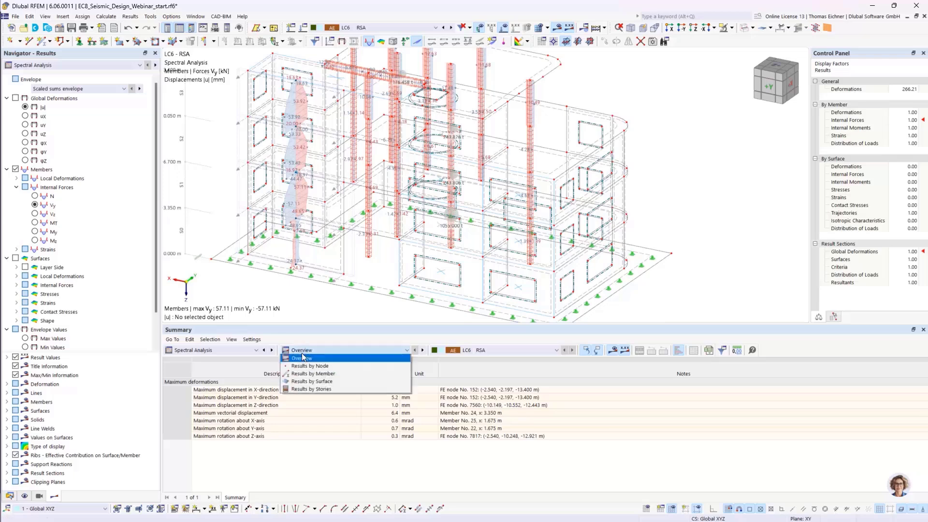
left_click(315, 389)
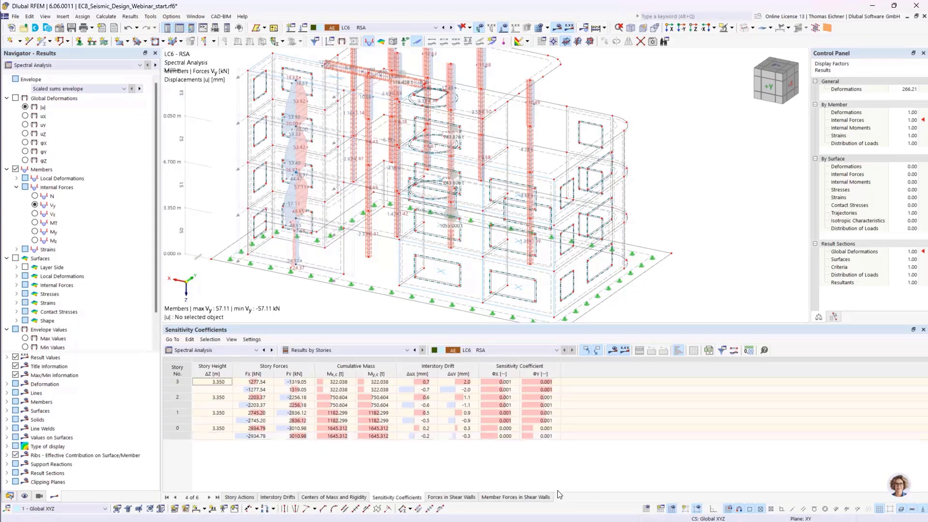
left_click(457, 497)
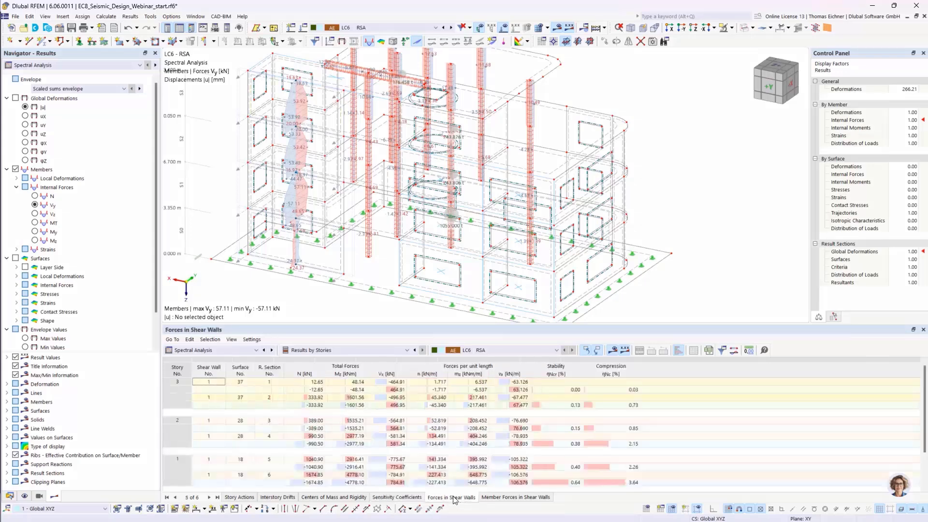
left_click(503, 499)
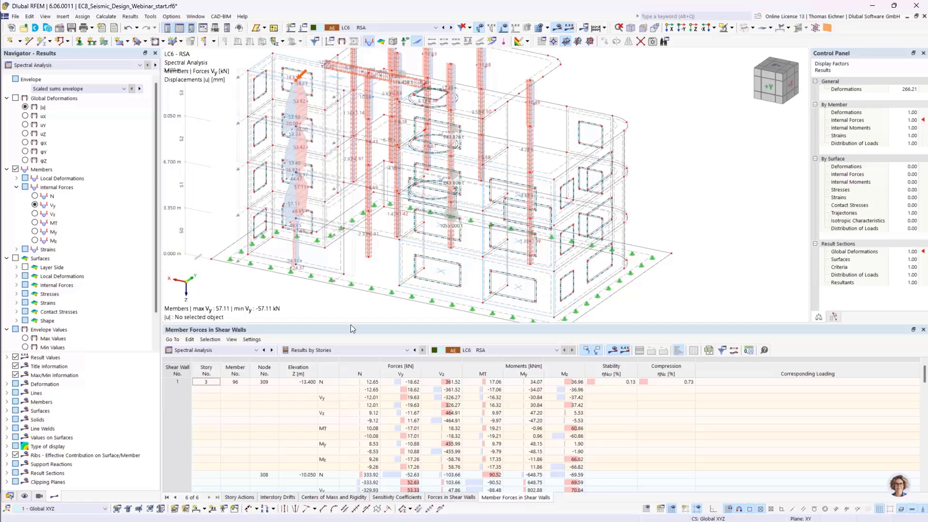
middle_click_drag(300, 292, 299, 302)
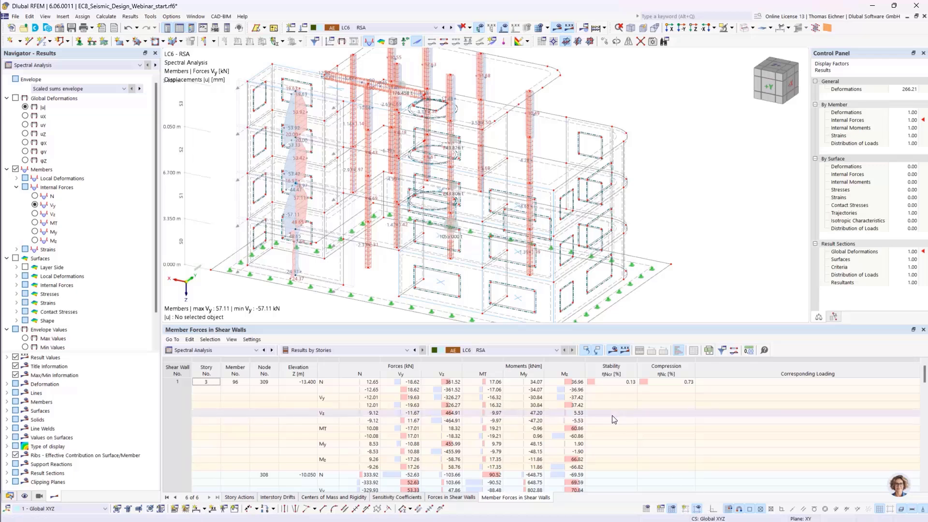
left_click(443, 498)
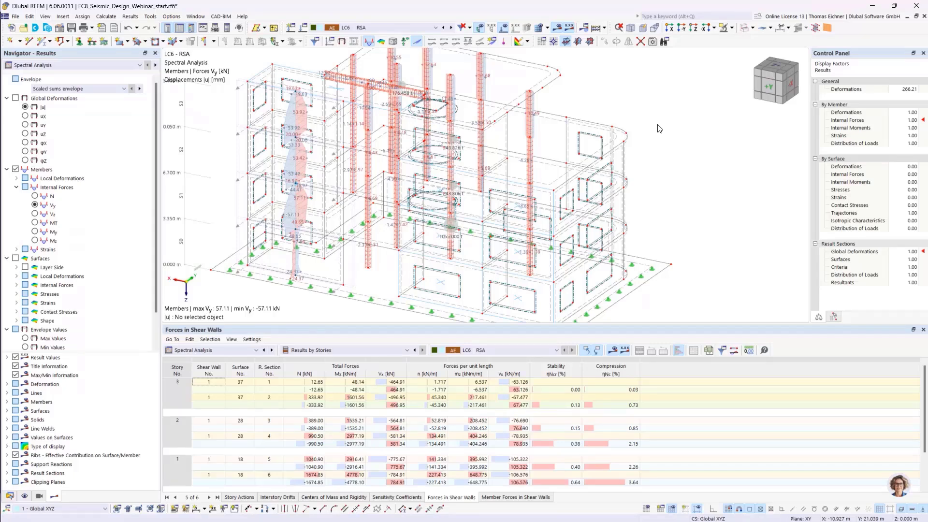
scroll(660, 128, "down", 1)
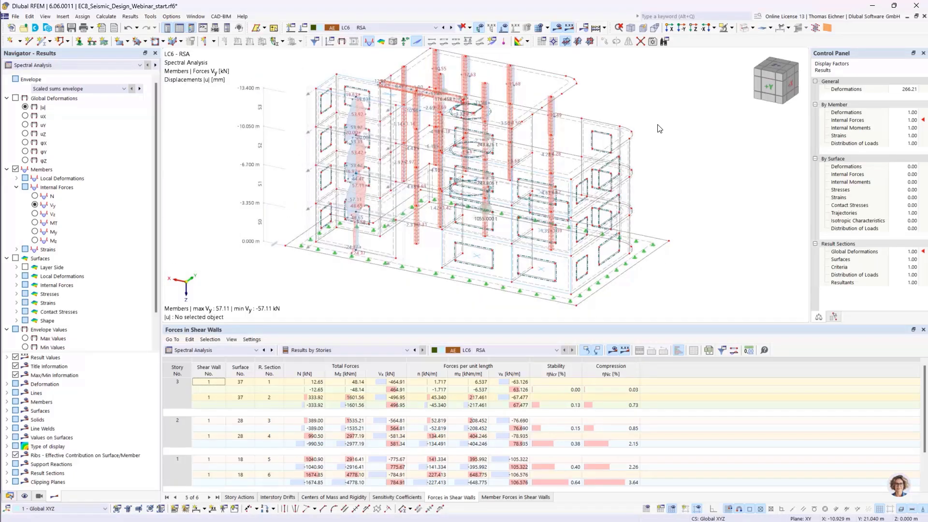
middle_click_drag(660, 128, 674, 139)
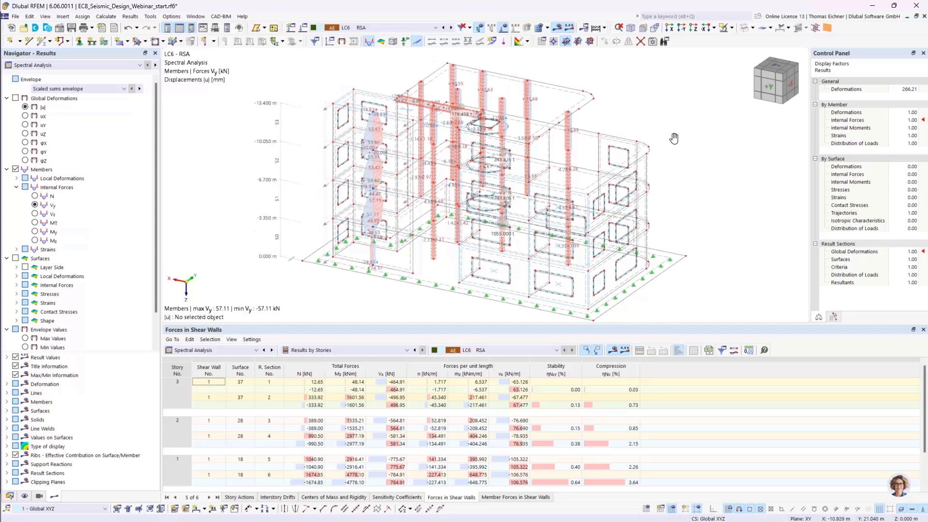